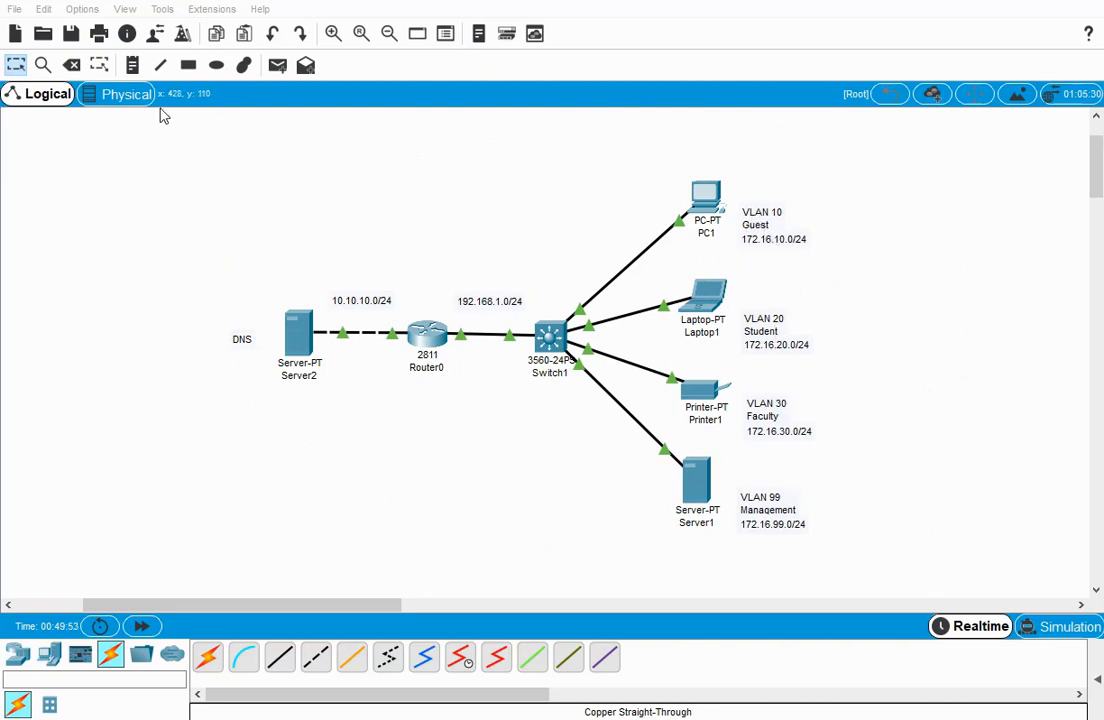
Start the Activity Wizard using the current network as the answer network and show its Welcome page.
{"action": "left_click", "coordinate": [200, 9]}
{"action": "left_click", "coordinate": [230, 30]}
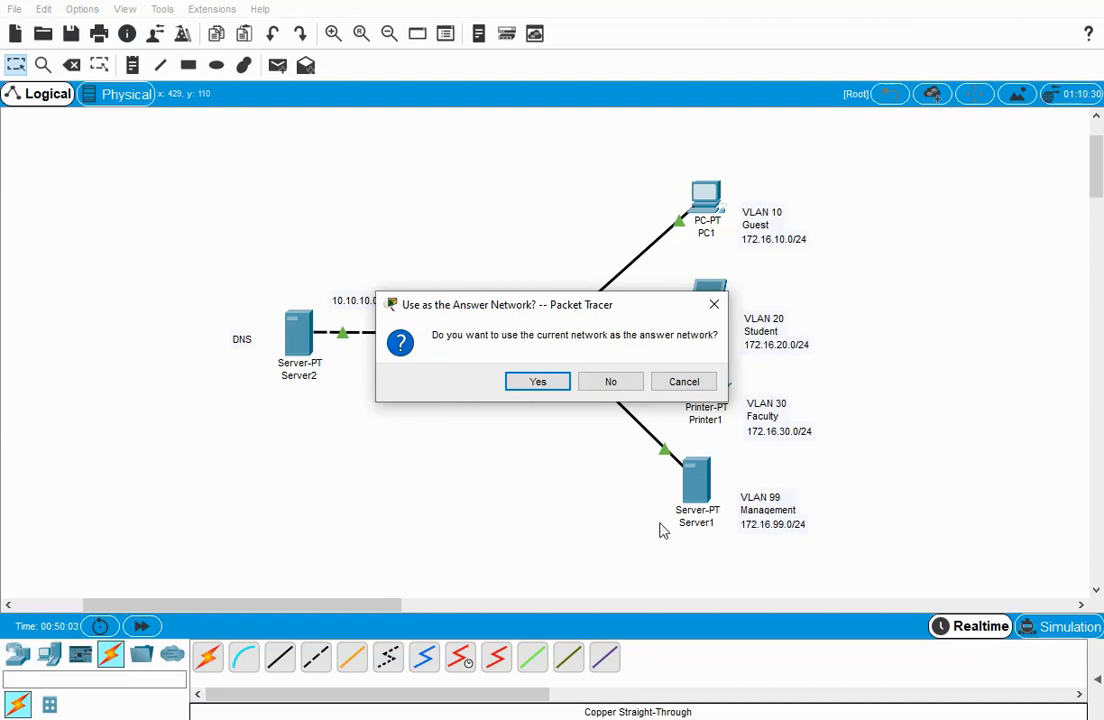
{"action": "left_click", "coordinate": [538, 383]}
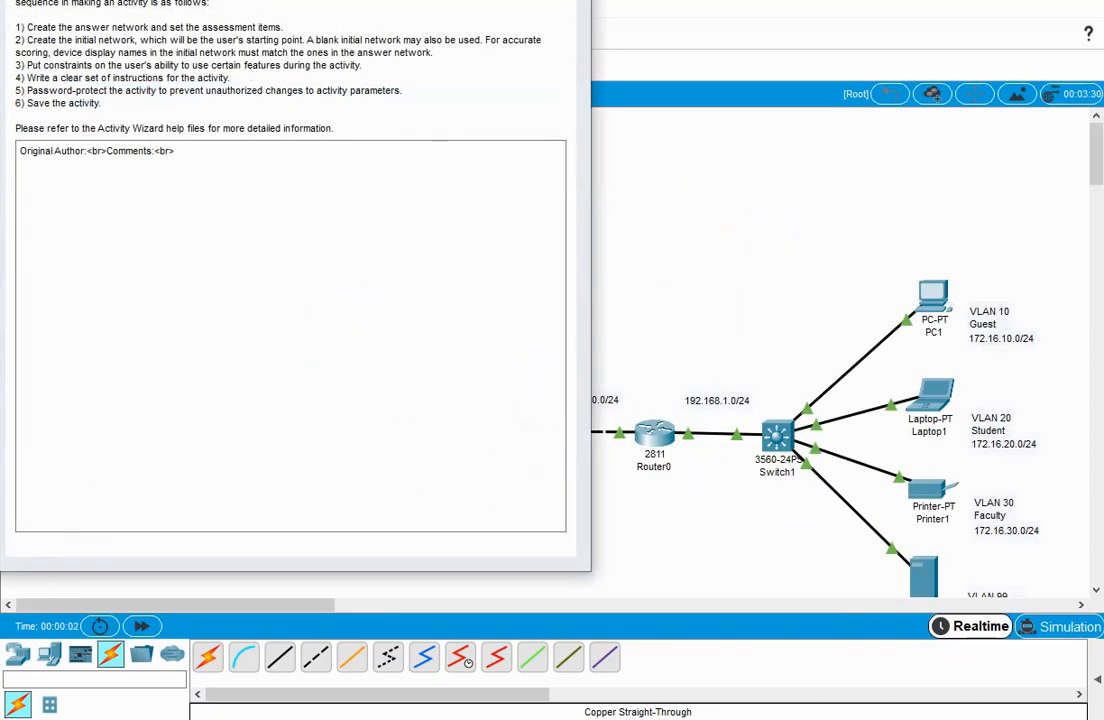
{"action": "left_click_drag", "start_coordinate": [170, 0], "coordinate": [425, 30]}
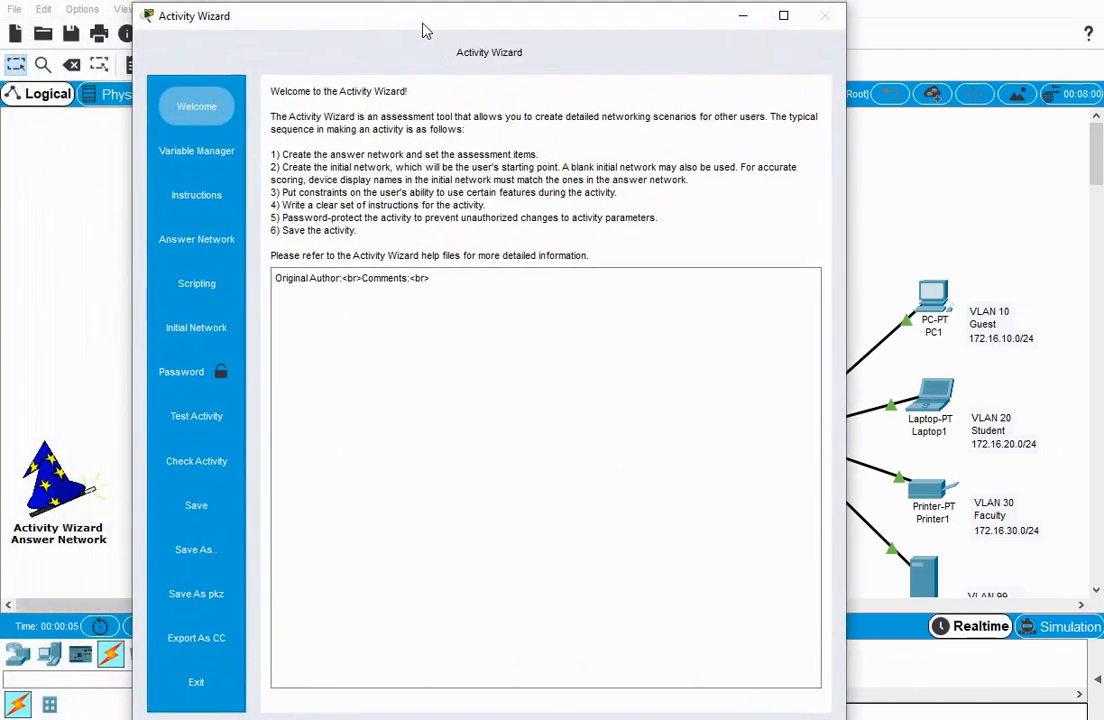
{"action": "left_click", "coordinate": [203, 117]}
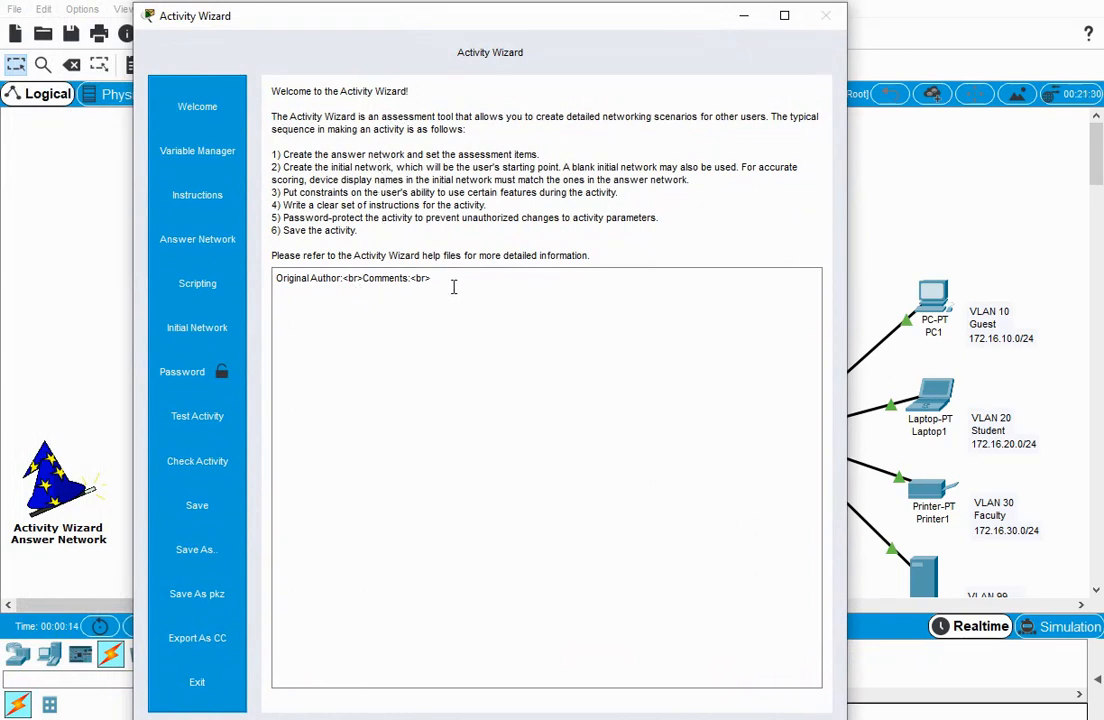
Enter the author's name after "Original Author:", followed by a <p> tag and a line break.
{"action": "left_click", "coordinate": [344, 278]}
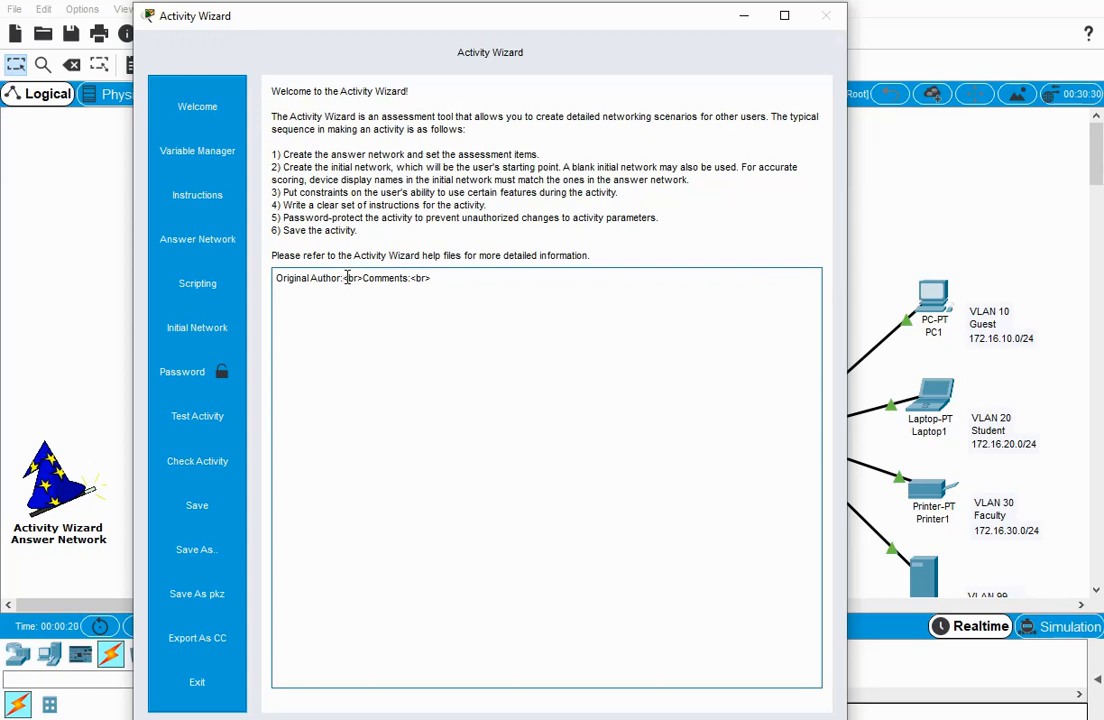
{"action": "type", "text": "J. Blanchard"}
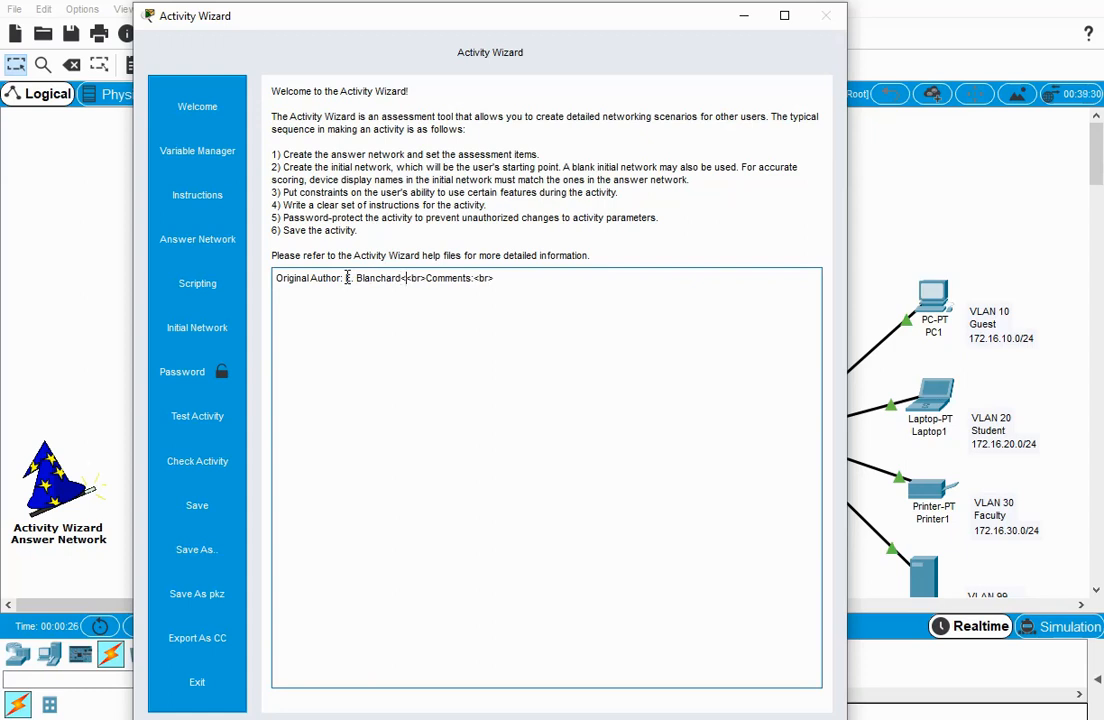
{"action": "type", "text": "<p?"}
{"action": "key", "text": "BackSpace"}
{"action": "type", "text": ">"}
{"action": "key", "text": "Return"}
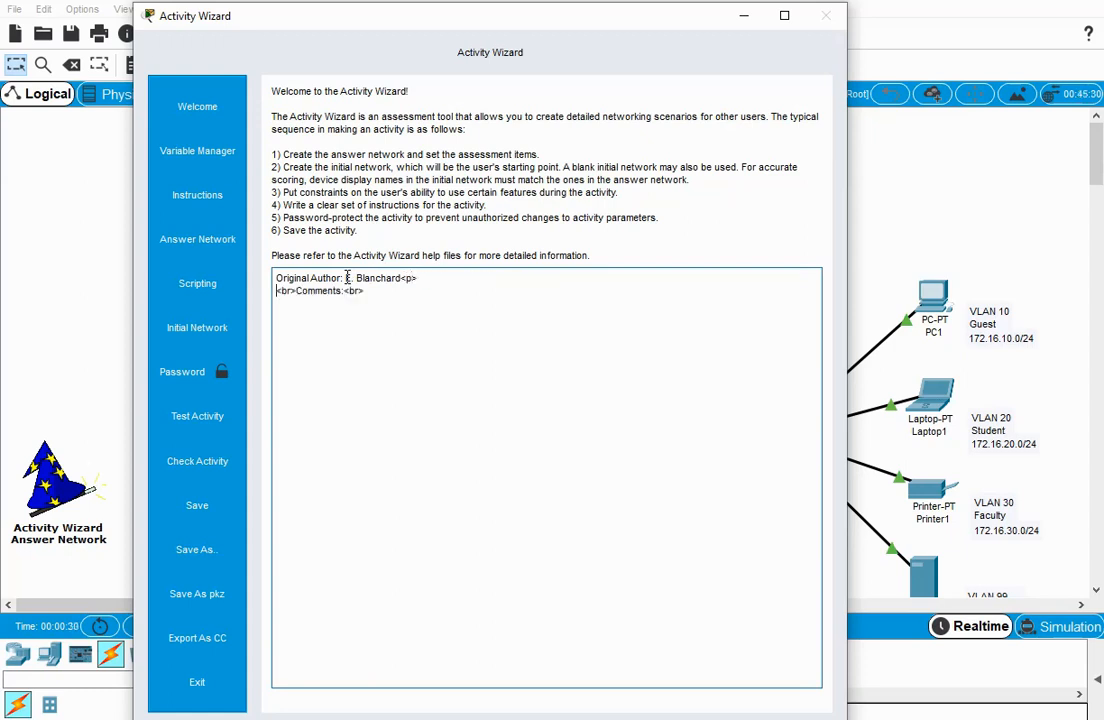
Add the text "Tutorial 1 for Activity Wizard" after "Comments:" in the welcome text.
{"action": "key", "text": "Right"}
{"action": "key", "text": "Right"}
{"action": "type", "text": "Tutorial 1 for Activity Wizard"}
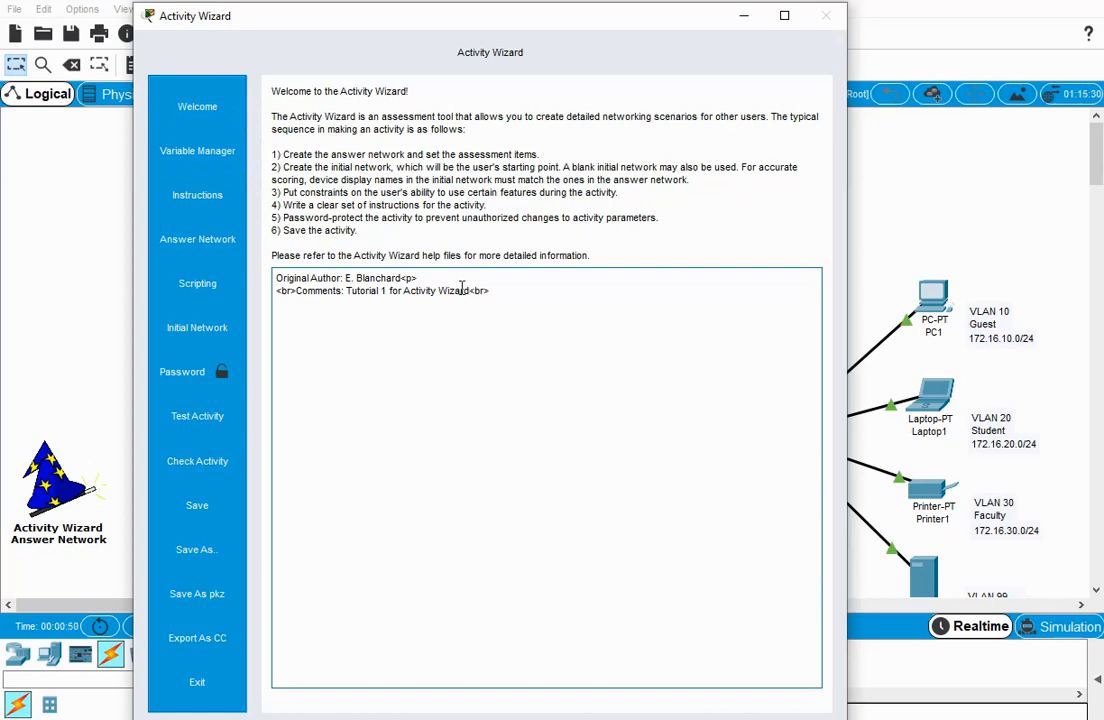
Write the heading "<b>Instructions</b>" followed by a <br> tag in the activity's instructions editor.
{"action": "left_click", "coordinate": [207, 196]}
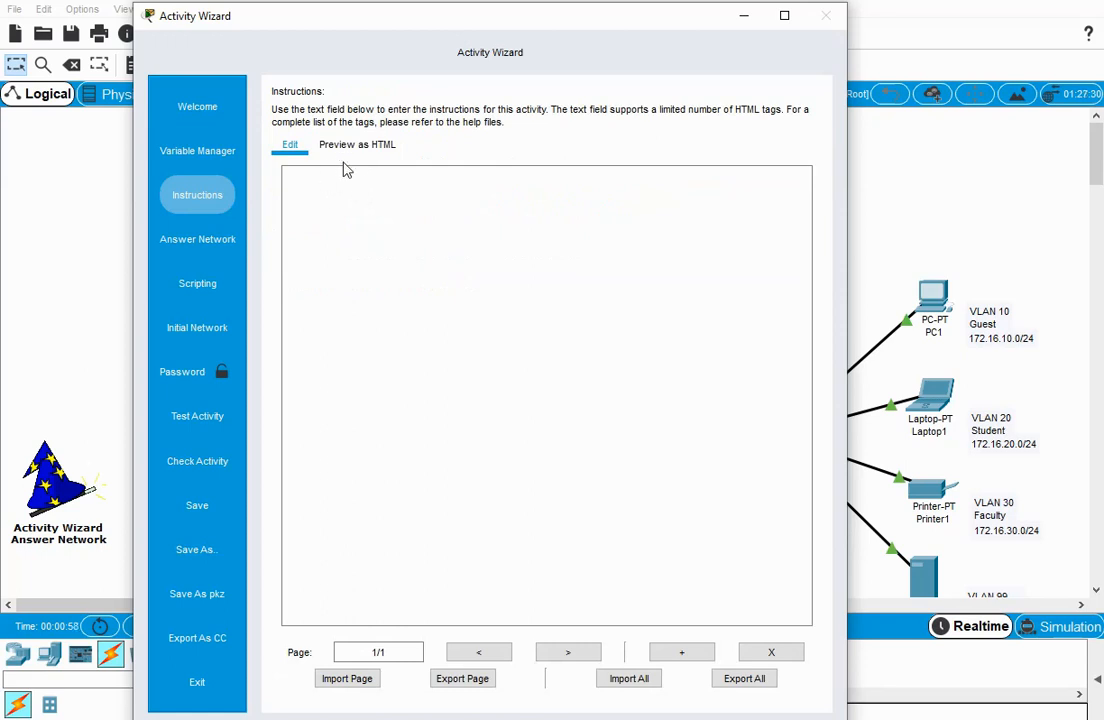
{"action": "left_click", "coordinate": [314, 183]}
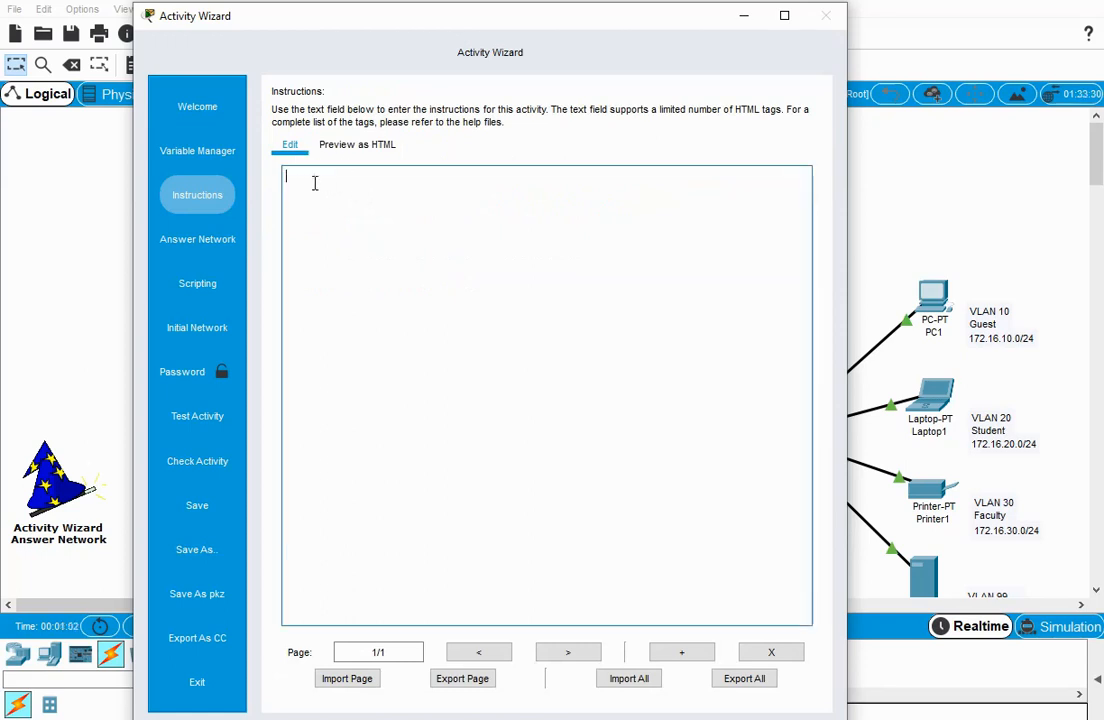
{"action": "type", "text": "<b"}
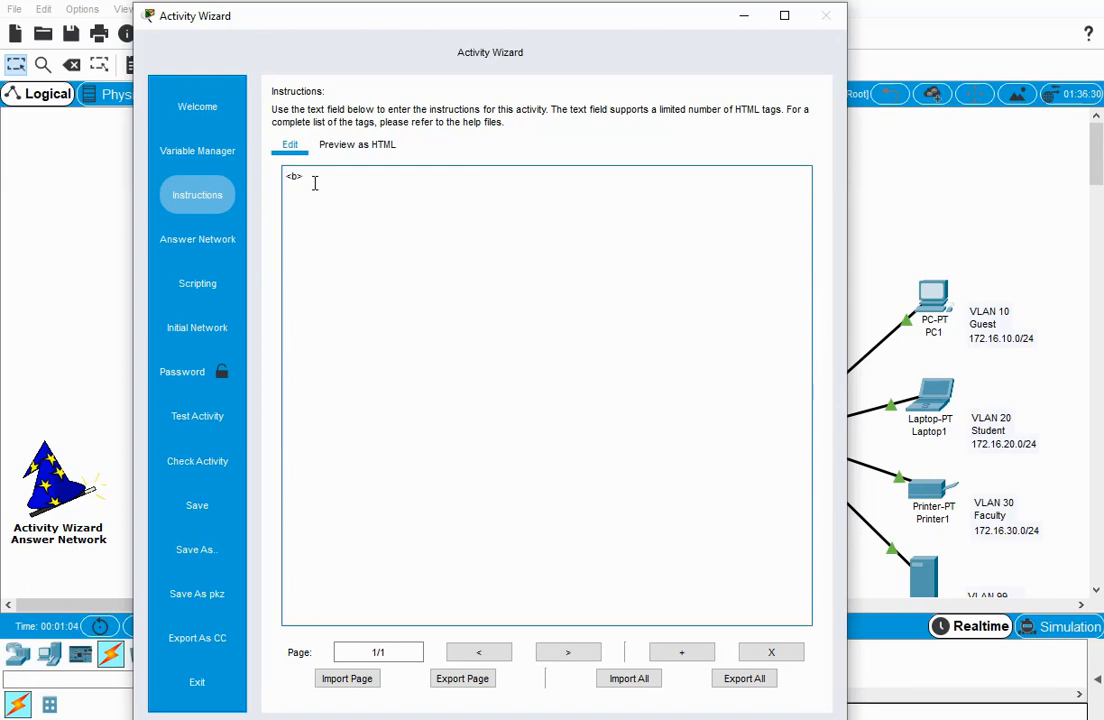
{"action": "type", "text": ">Instruyctions</b>"}
{"action": "key", "text": "Return"}
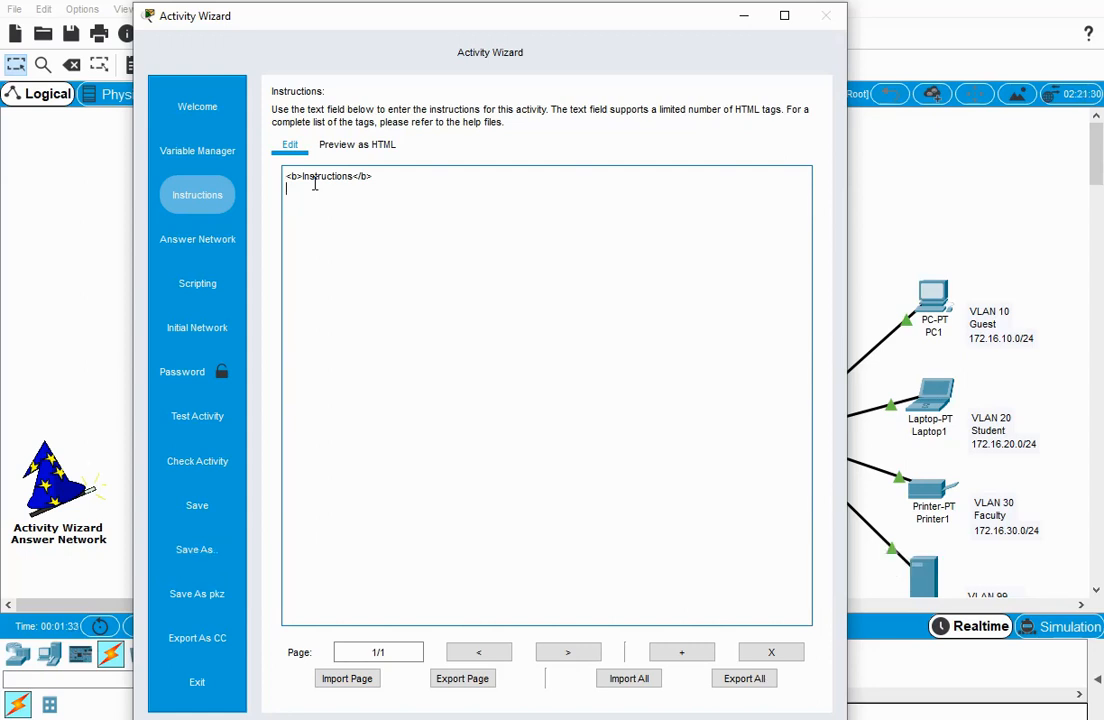
{"action": "left_click", "coordinate": [401, 173]}
{"action": "type", "text": "<"}
{"action": "type", "text": "br>"}
{"action": "key", "text": "Return"}
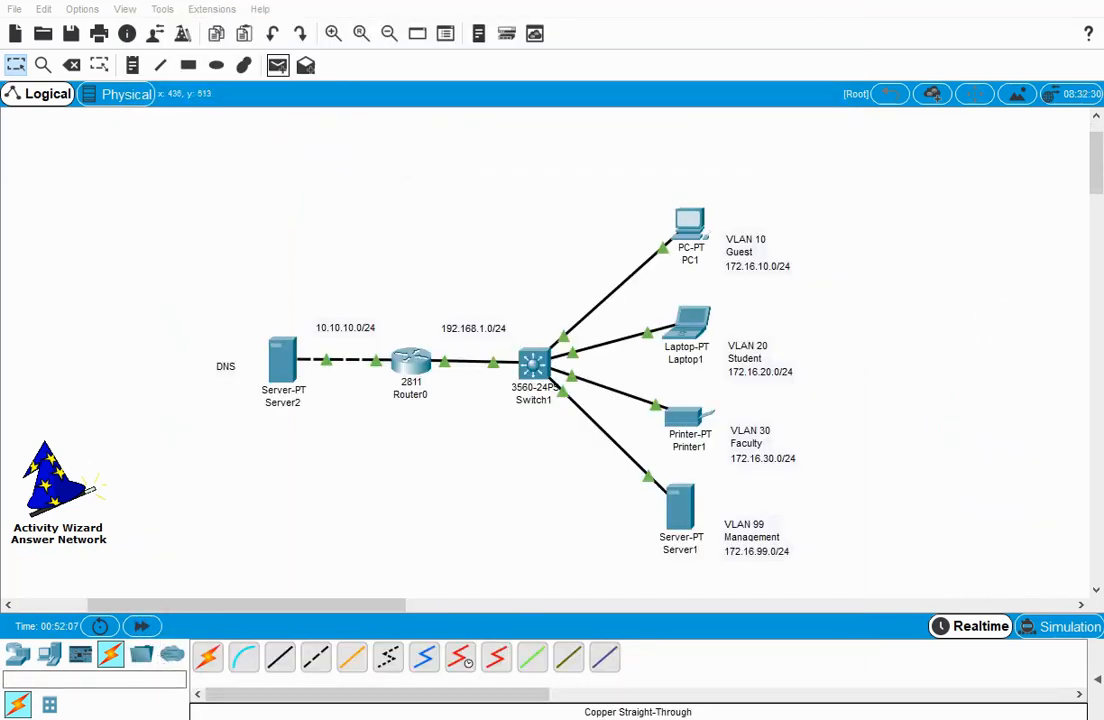
Review the HTML preview of the instructions, including the topology image, network address table and hostname tasks.
{"action": "mouse_move", "coordinate": [428, 718]}
{"action": "left_click", "coordinate": [506, 702]}
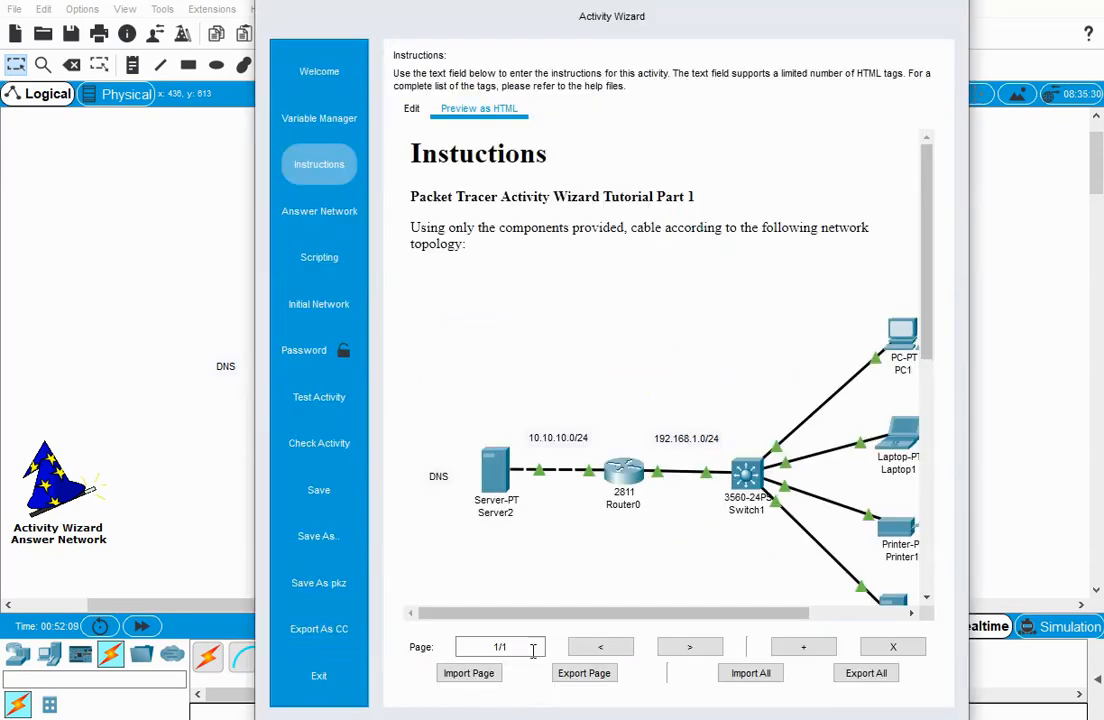
{"action": "scroll", "coordinate": [639, 390], "scroll_direction": "down", "scroll_amount": 3}
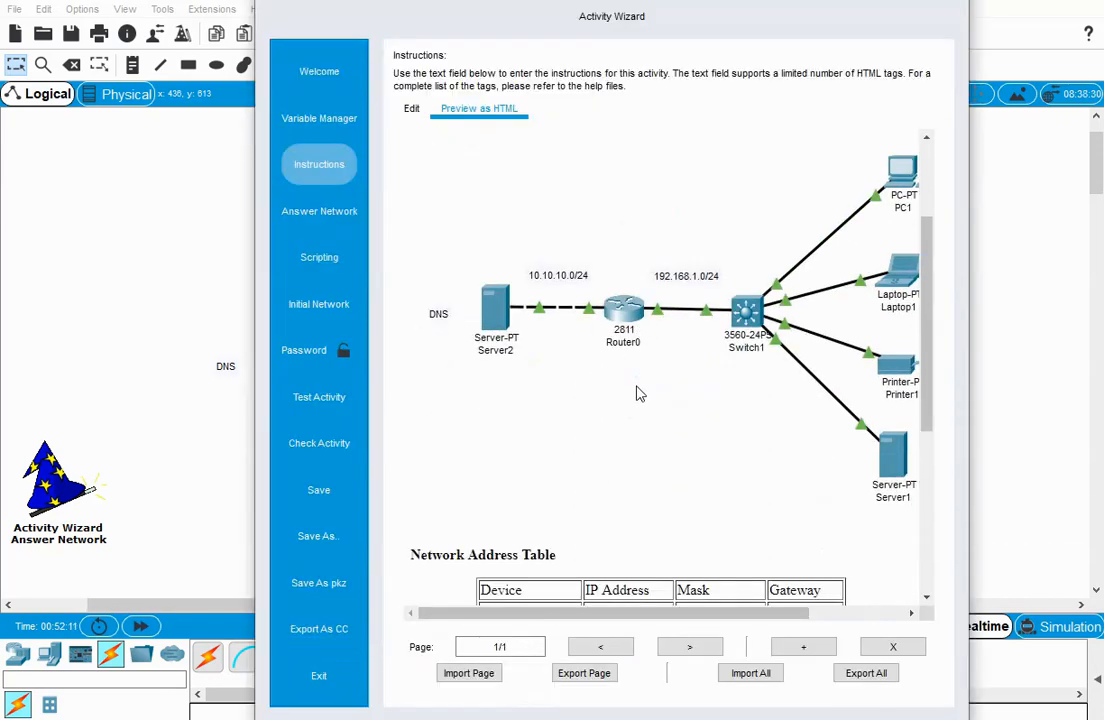
{"action": "scroll", "coordinate": [639, 393], "scroll_direction": "down", "scroll_amount": 6}
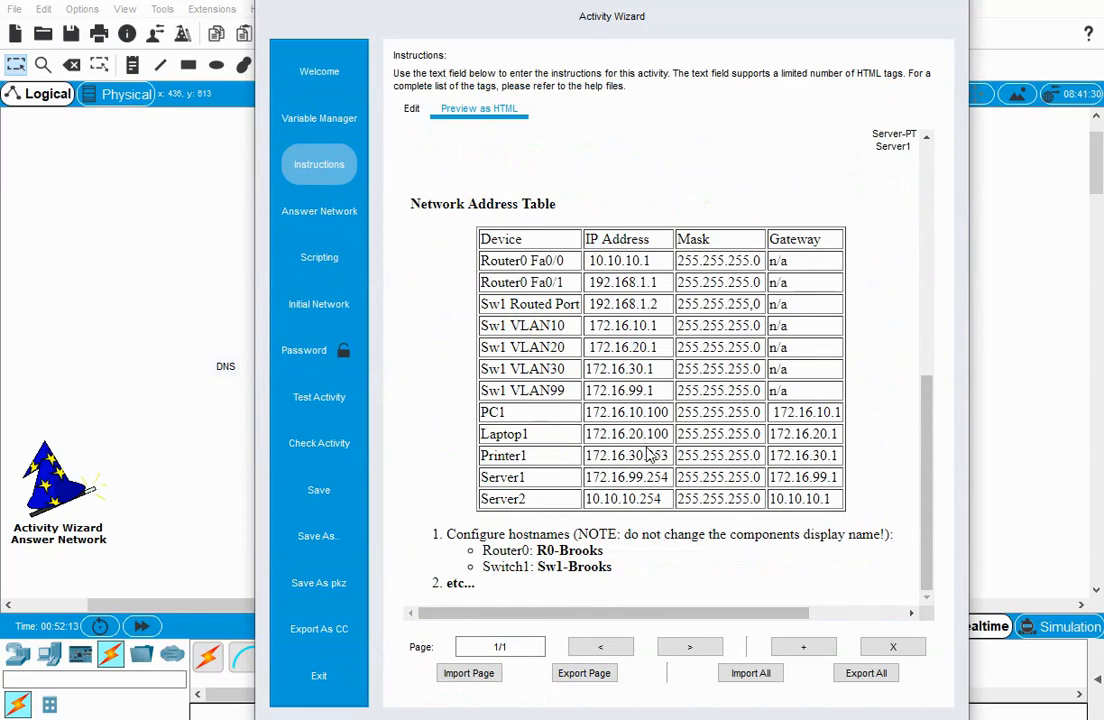
{"action": "scroll", "coordinate": [650, 455], "scroll_direction": "up", "scroll_amount": 1}
{"action": "scroll", "coordinate": [650, 455], "scroll_direction": "down", "scroll_amount": 1}
{"action": "scroll", "coordinate": [650, 455], "scroll_direction": "up", "scroll_amount": 9}
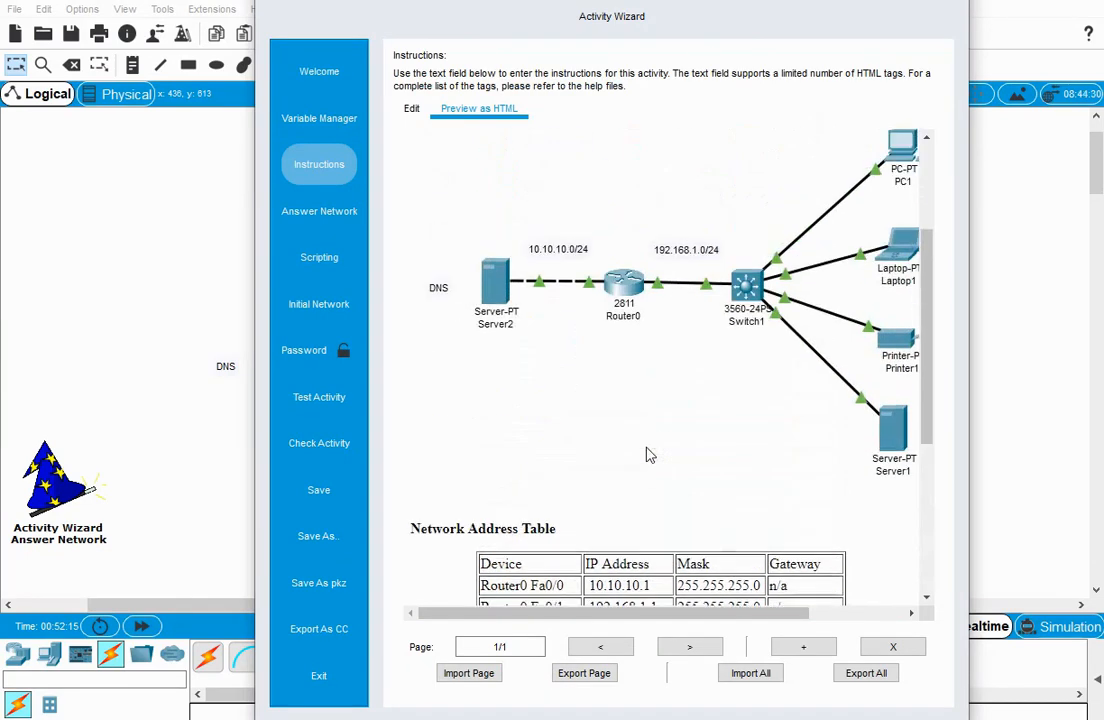
{"action": "scroll", "coordinate": [650, 455], "scroll_direction": "down", "scroll_amount": 9}
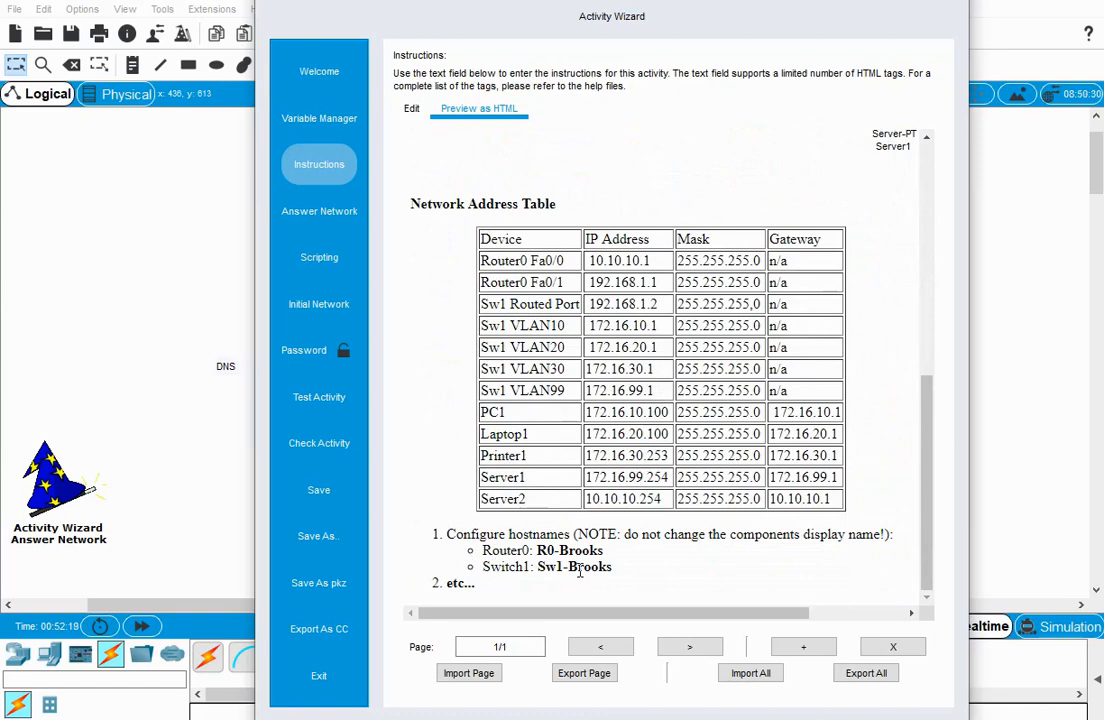
{"action": "scroll", "coordinate": [604, 532], "scroll_direction": "up", "scroll_amount": 7}
{"action": "scroll", "coordinate": [604, 532], "scroll_direction": "up", "scroll_amount": 3}
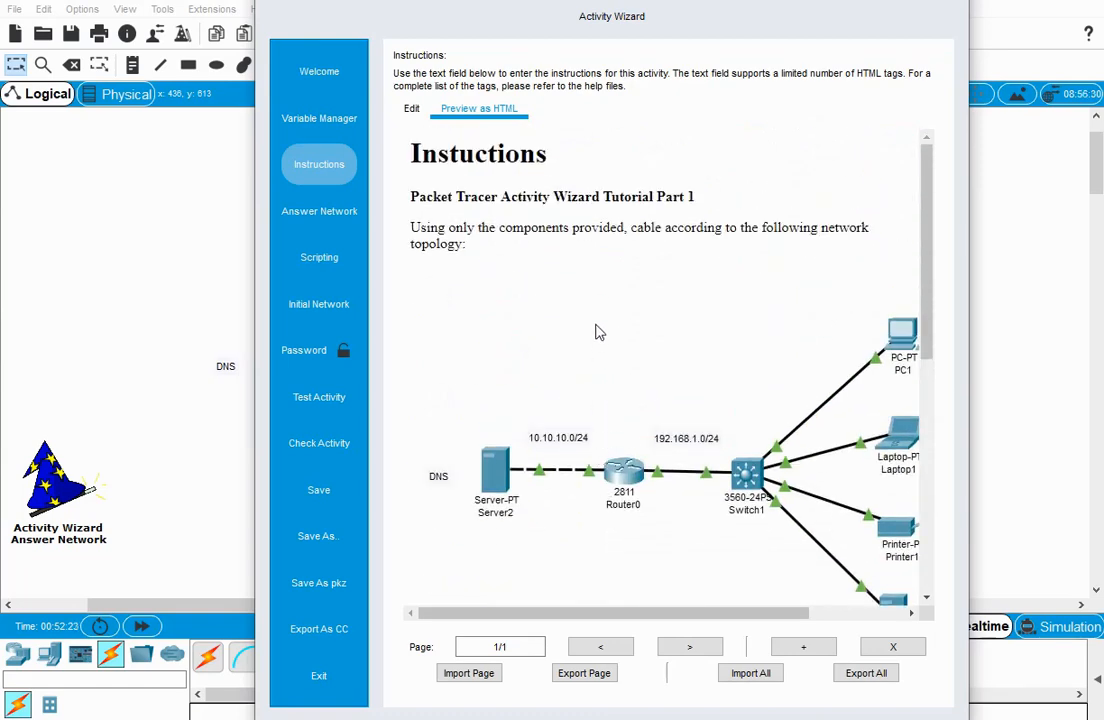
Examine the HTML source of the instructions from the closing task list back up to the heading.
{"action": "left_click", "coordinate": [412, 110]}
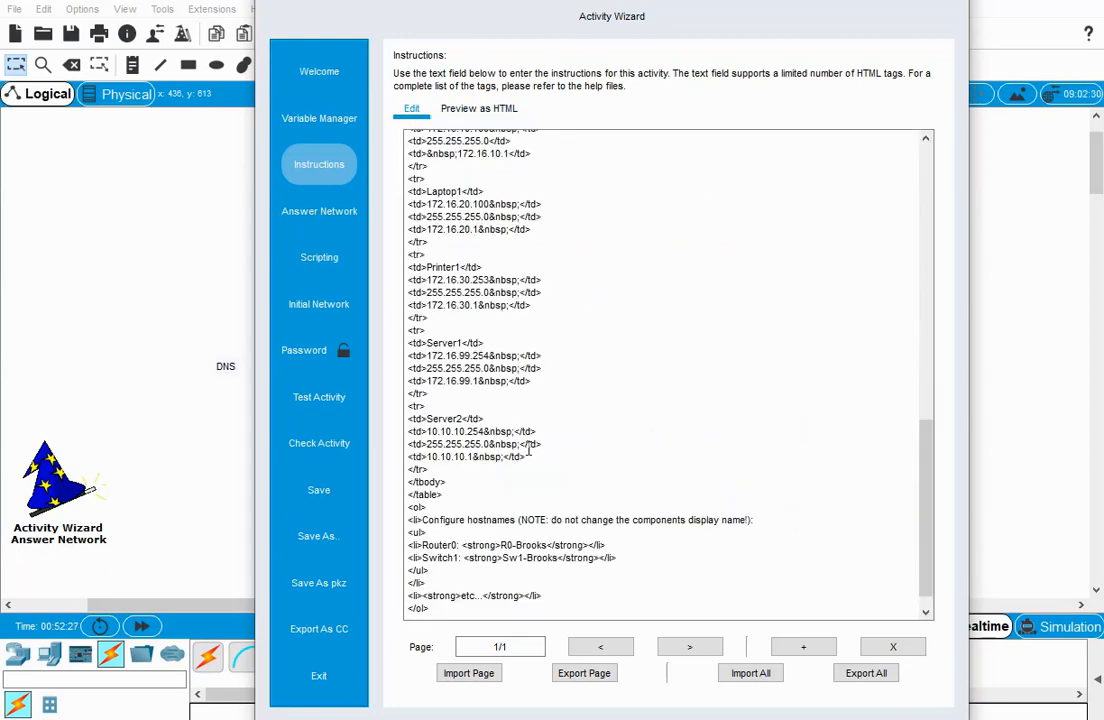
{"action": "scroll", "coordinate": [531, 453], "scroll_direction": "down", "scroll_amount": 1}
{"action": "scroll", "coordinate": [531, 453], "scroll_direction": "up", "scroll_amount": 20}
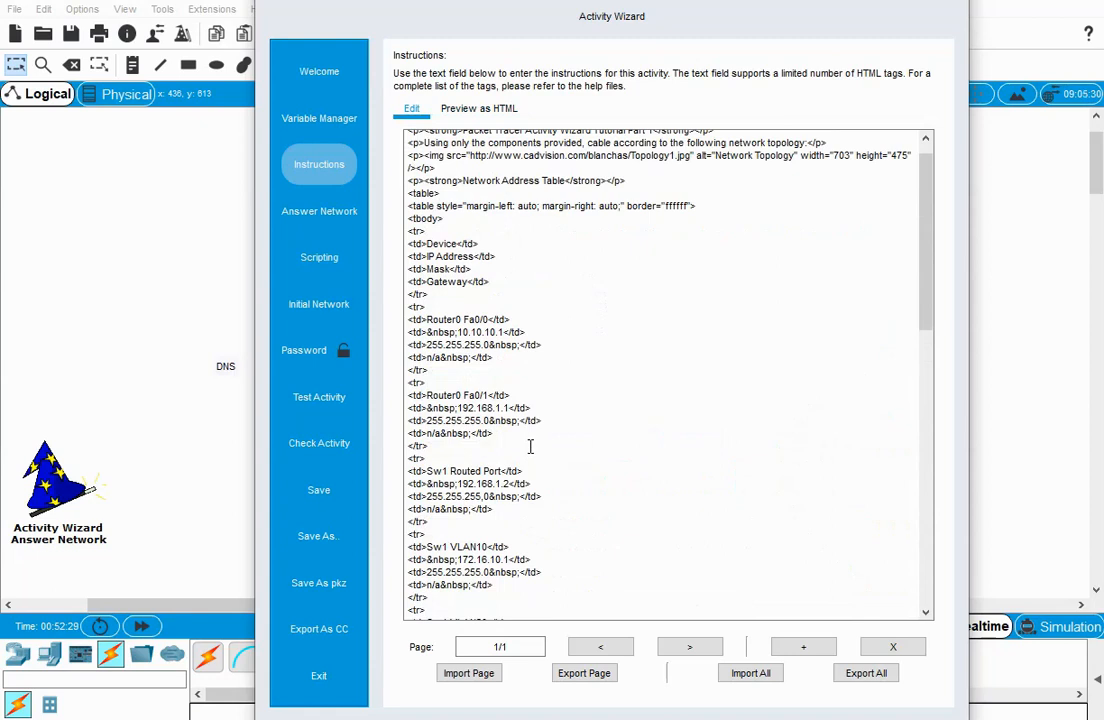
{"action": "scroll", "coordinate": [531, 447], "scroll_direction": "up", "scroll_amount": 1}
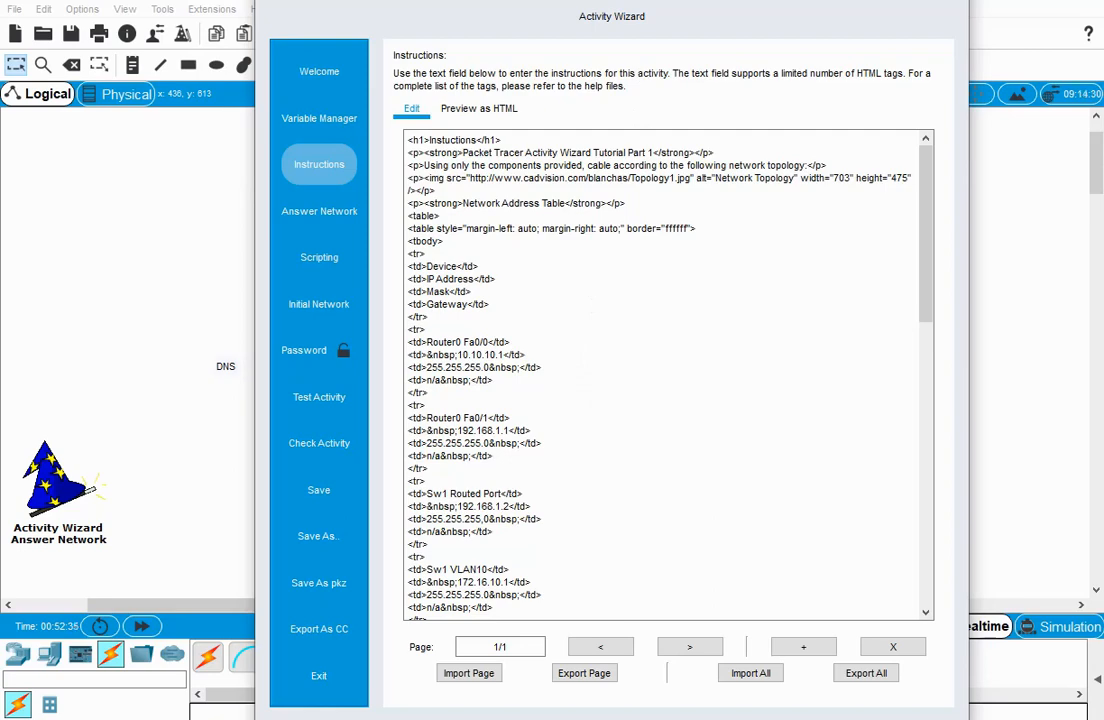
Switch to the online HTML editor in the browser and compare the formatted instructions, topology image and address table with the HTML source.
{"action": "key", "text": "alt+Tab"}
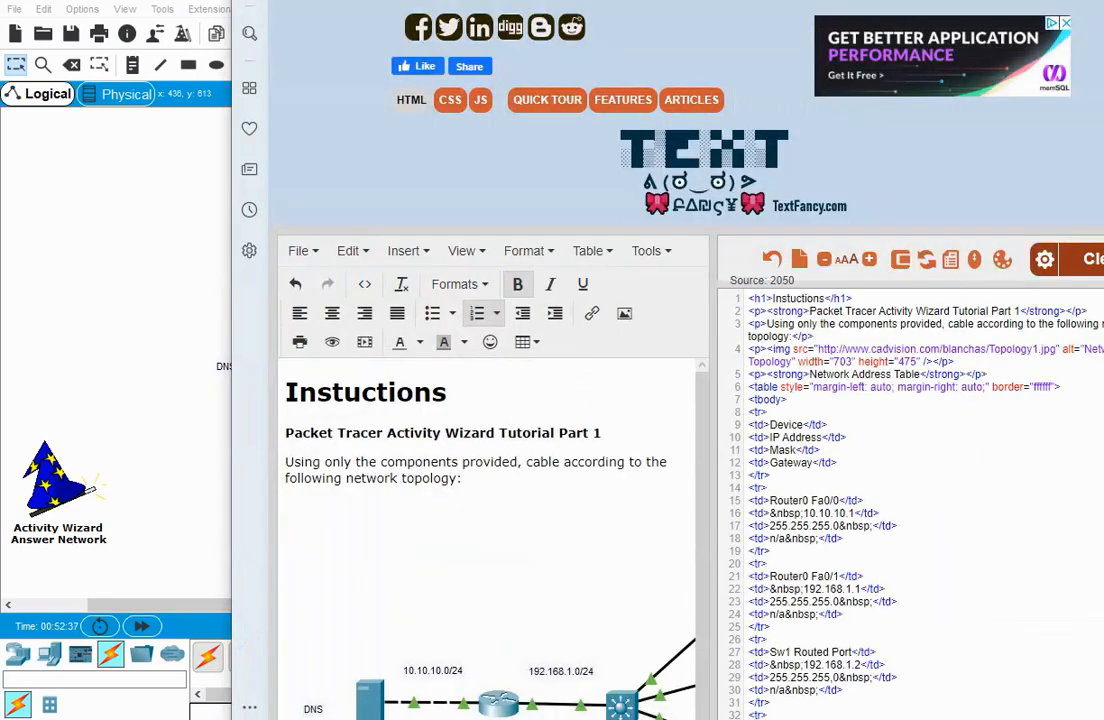
{"action": "scroll", "coordinate": [580, 462], "scroll_direction": "down", "scroll_amount": 2}
{"action": "scroll", "coordinate": [580, 462], "scroll_direction": "up", "scroll_amount": 3}
{"action": "scroll", "coordinate": [393, 180], "scroll_direction": "down", "scroll_amount": 3}
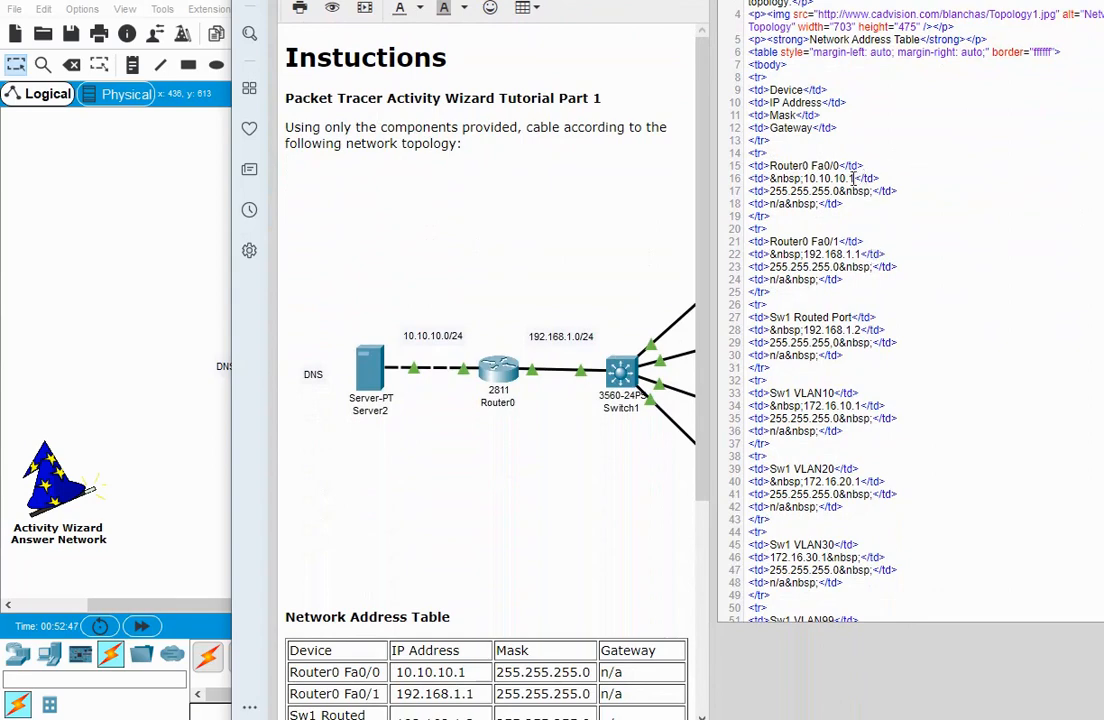
{"action": "scroll", "coordinate": [460, 398], "scroll_direction": "down", "scroll_amount": 3}
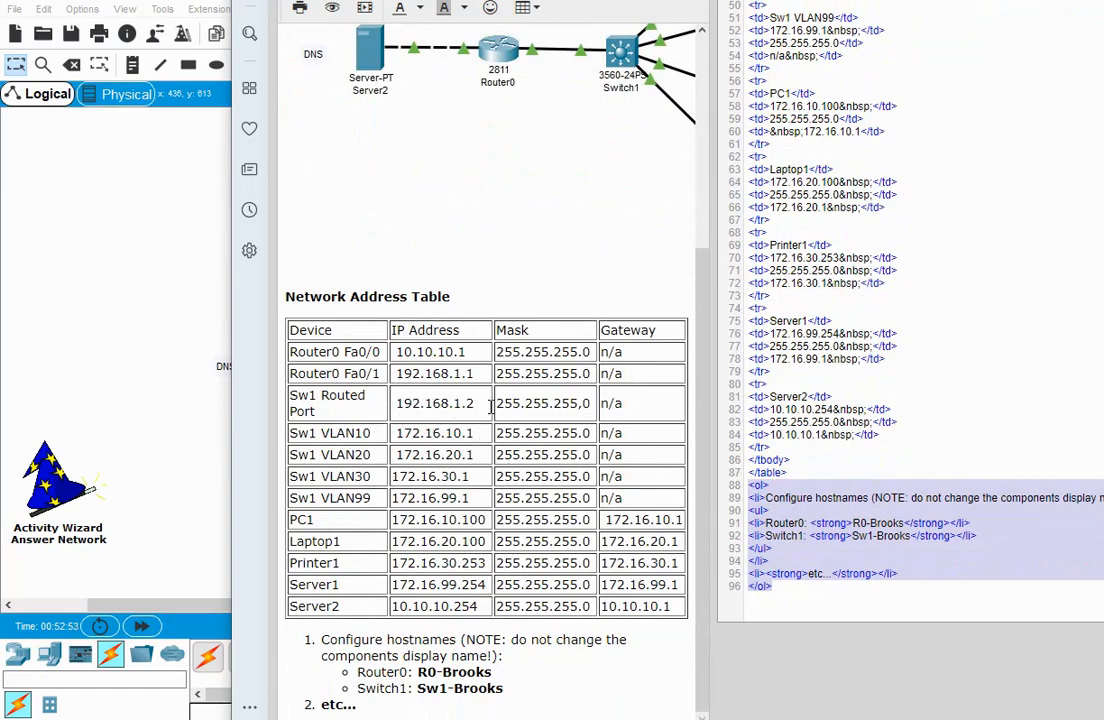
{"action": "scroll", "coordinate": [490, 405], "scroll_direction": "up", "scroll_amount": 3}
{"action": "left_click", "coordinate": [501, 330]}
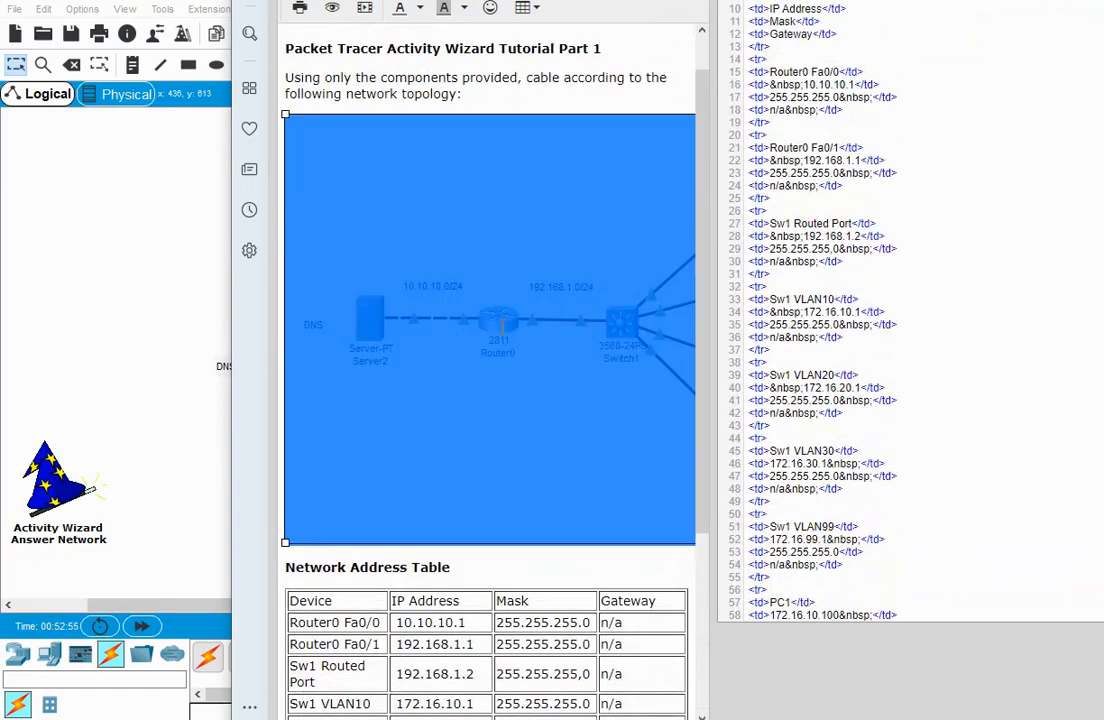
{"action": "left_click", "coordinate": [493, 577]}
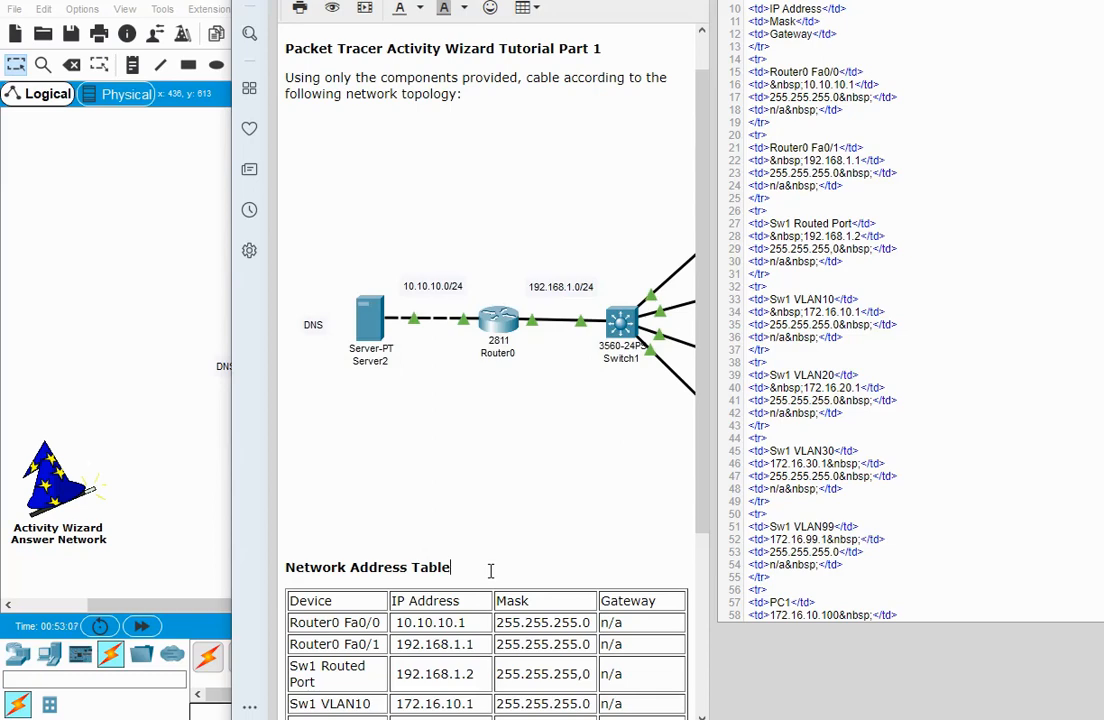
{"action": "scroll", "coordinate": [953, 429], "scroll_direction": "up", "scroll_amount": 2}
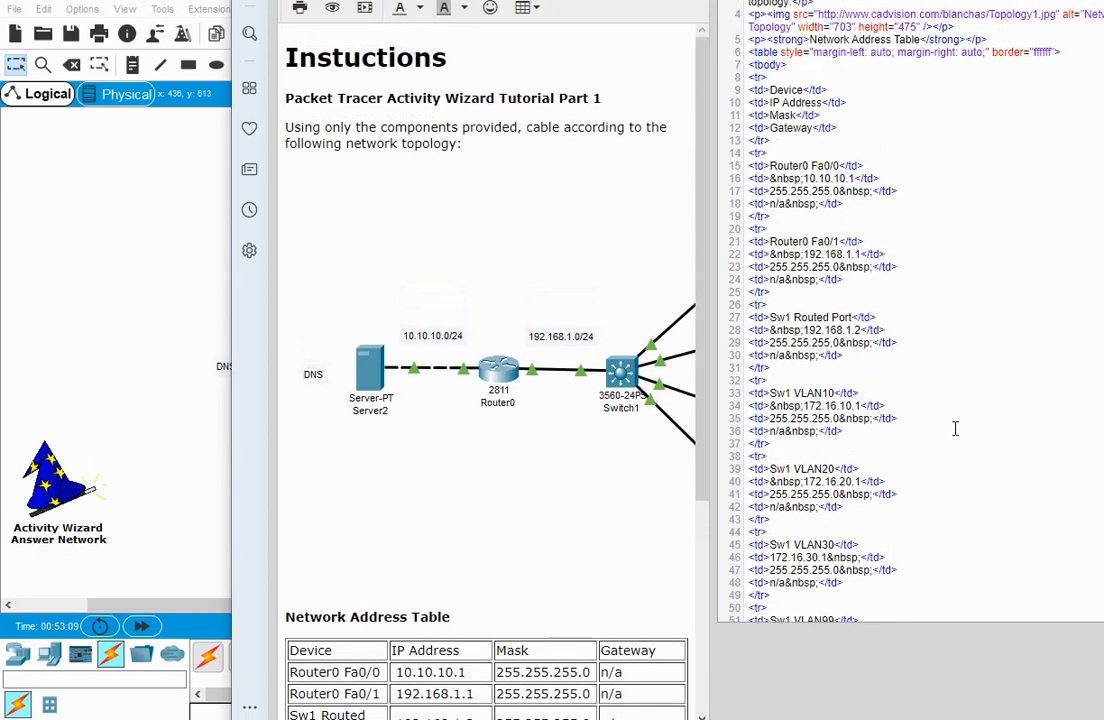
{"action": "scroll", "coordinate": [955, 428], "scroll_direction": "up", "scroll_amount": 4}
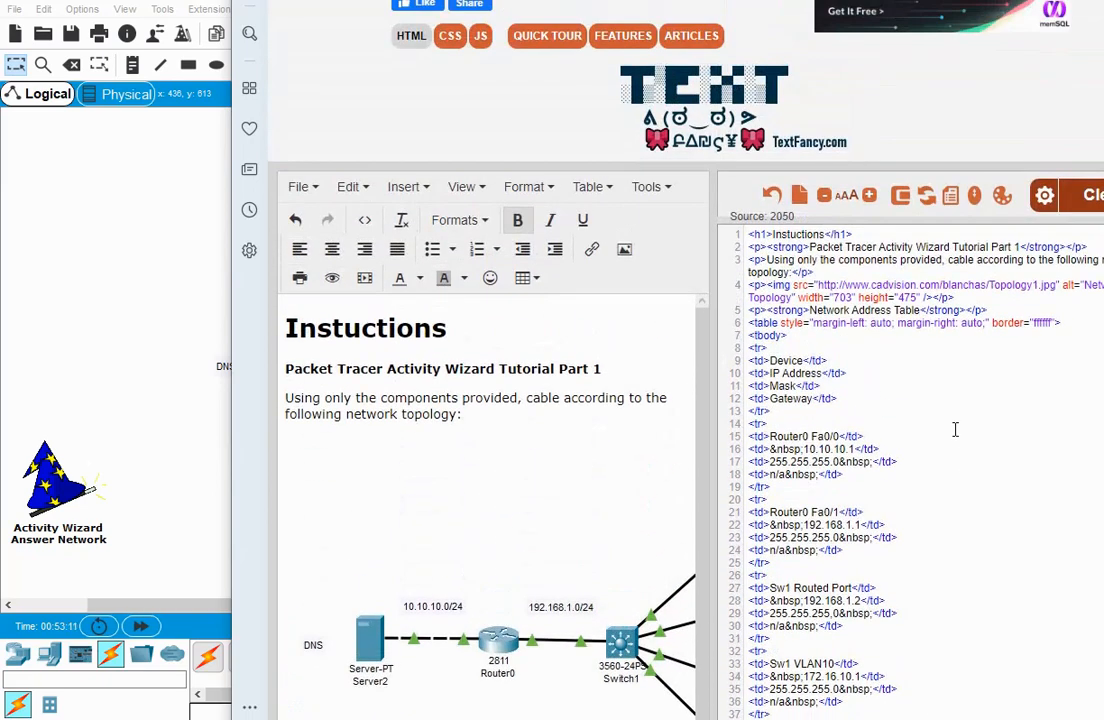
{"action": "scroll", "coordinate": [955, 429], "scroll_direction": "up", "scroll_amount": 1}
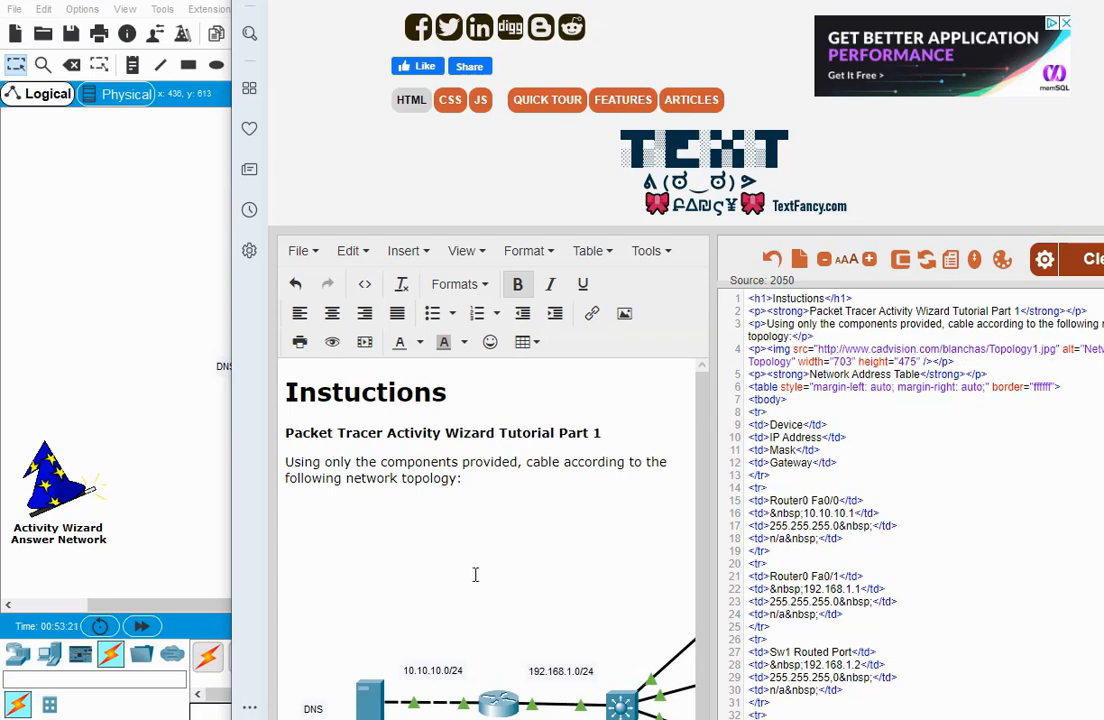
{"action": "scroll", "coordinate": [472, 578], "scroll_direction": "down", "scroll_amount": 2}
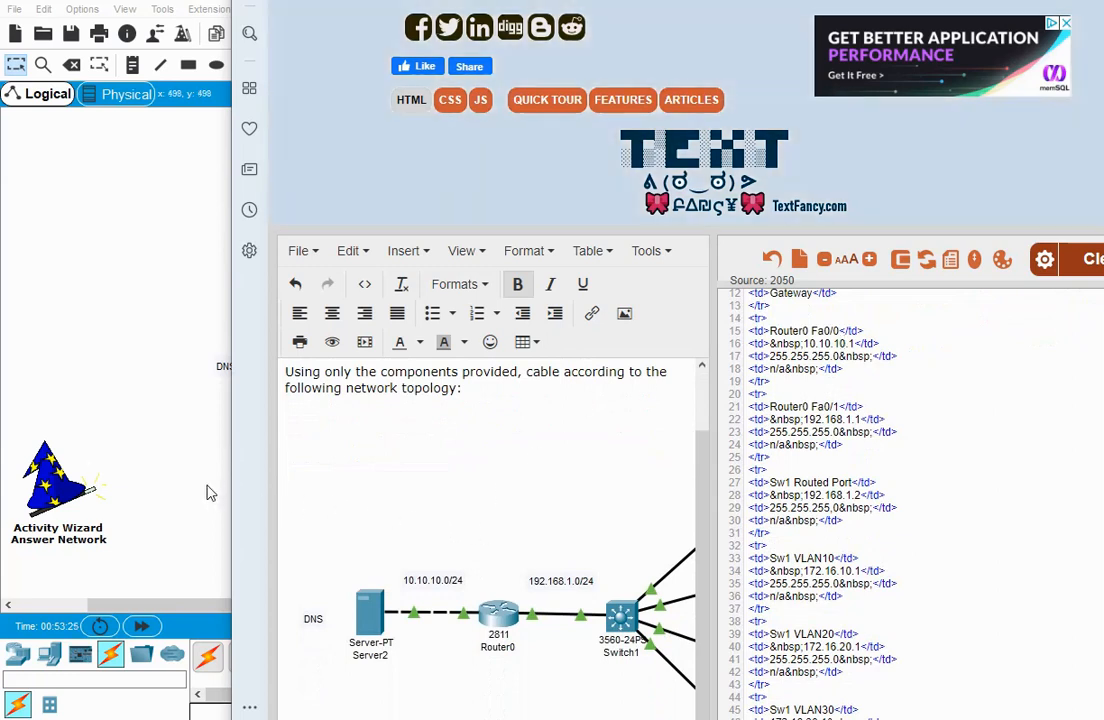
Return to the Activity Wizard in Packet Tracer and preview the instructions as HTML down to the topology image.
{"action": "left_click", "coordinate": [175, 550]}
{"action": "mouse_move", "coordinate": [375, 700]}
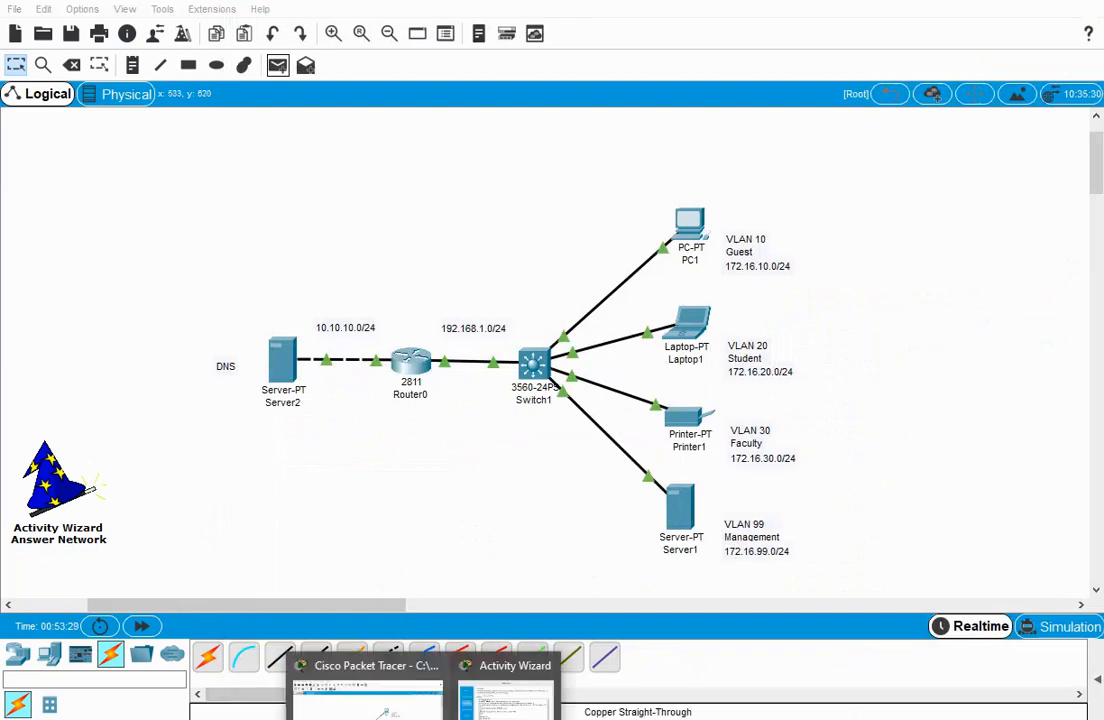
{"action": "left_click", "coordinate": [505, 680]}
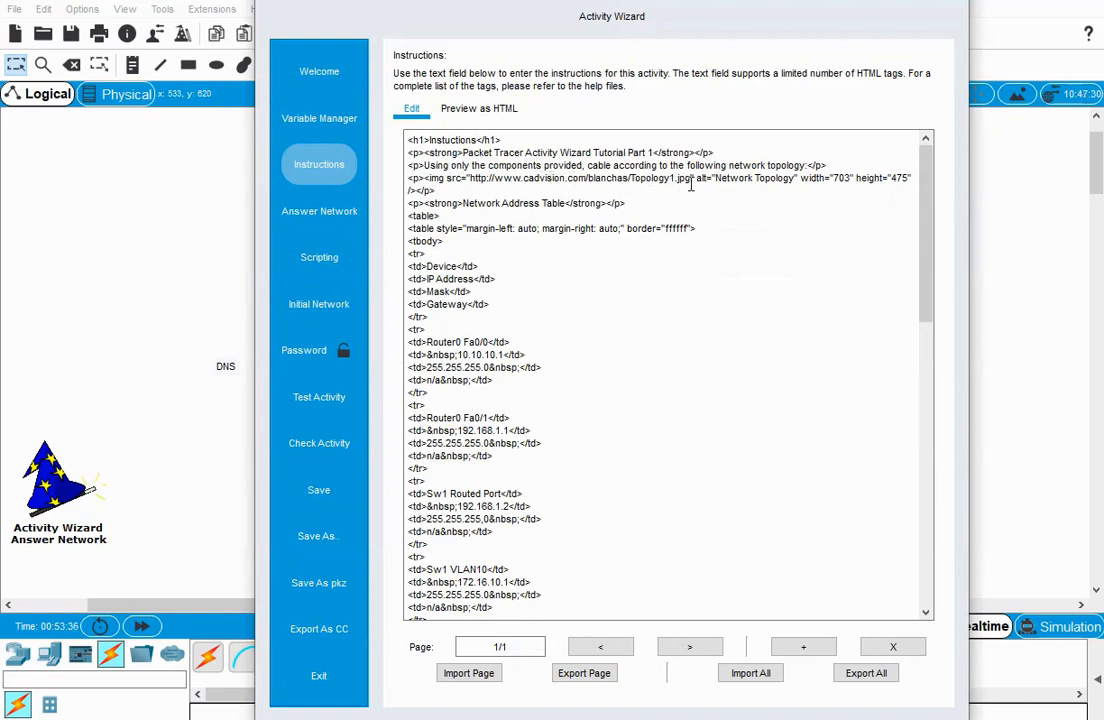
{"action": "left_click", "coordinate": [470, 108]}
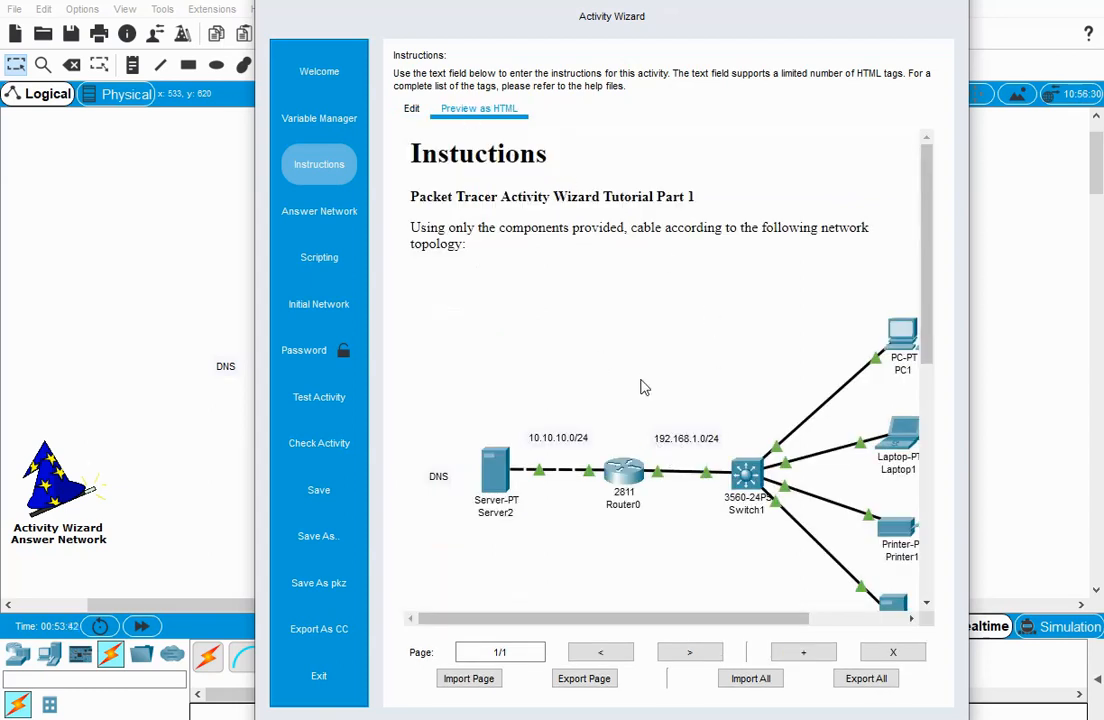
{"action": "scroll", "coordinate": [655, 406], "scroll_direction": "down", "scroll_amount": 2}
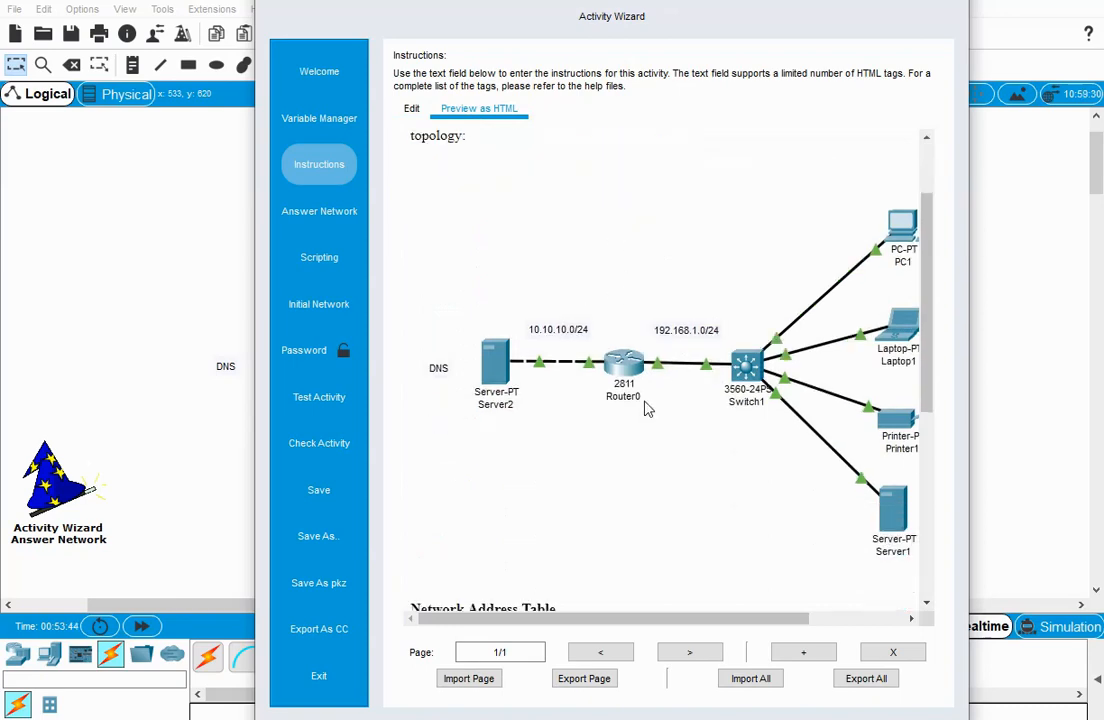
Open the answer network's assessment tree and widen the Assessment Items column so full item names fit.
{"action": "left_click", "coordinate": [348, 212]}
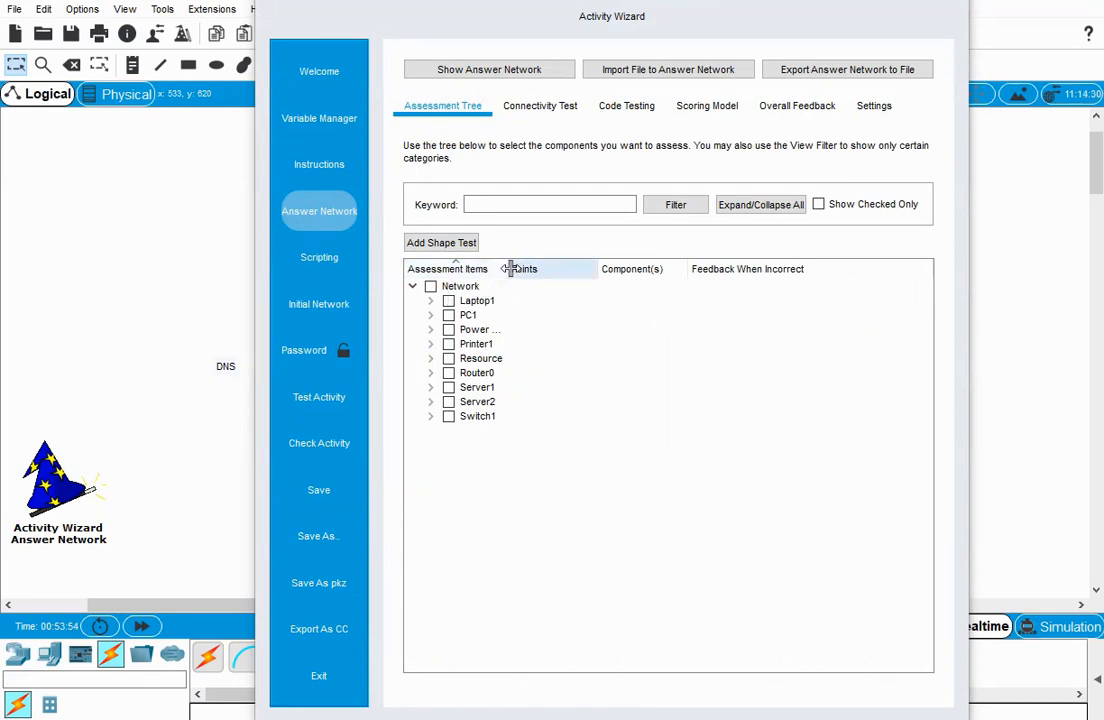
{"action": "left_click_drag", "start_coordinate": [508, 268], "coordinate": [760, 287]}
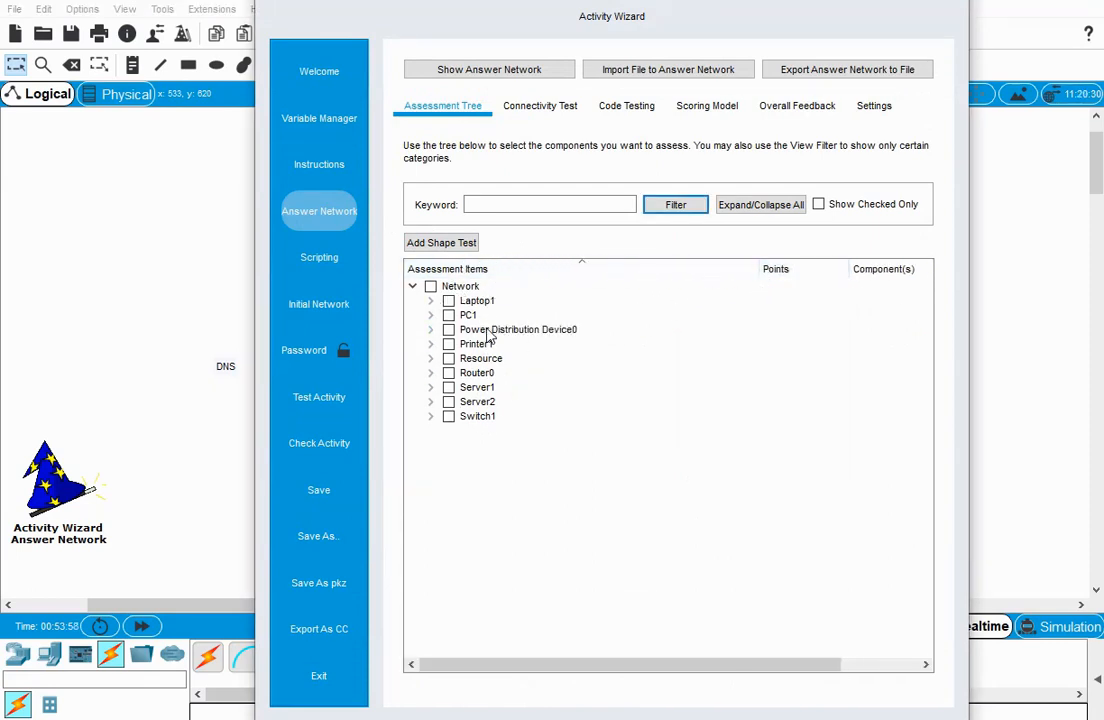
Show the answer network topology in the workspace, and return to the assessment tree in the Activity Wizard.
{"action": "left_click", "coordinate": [487, 70]}
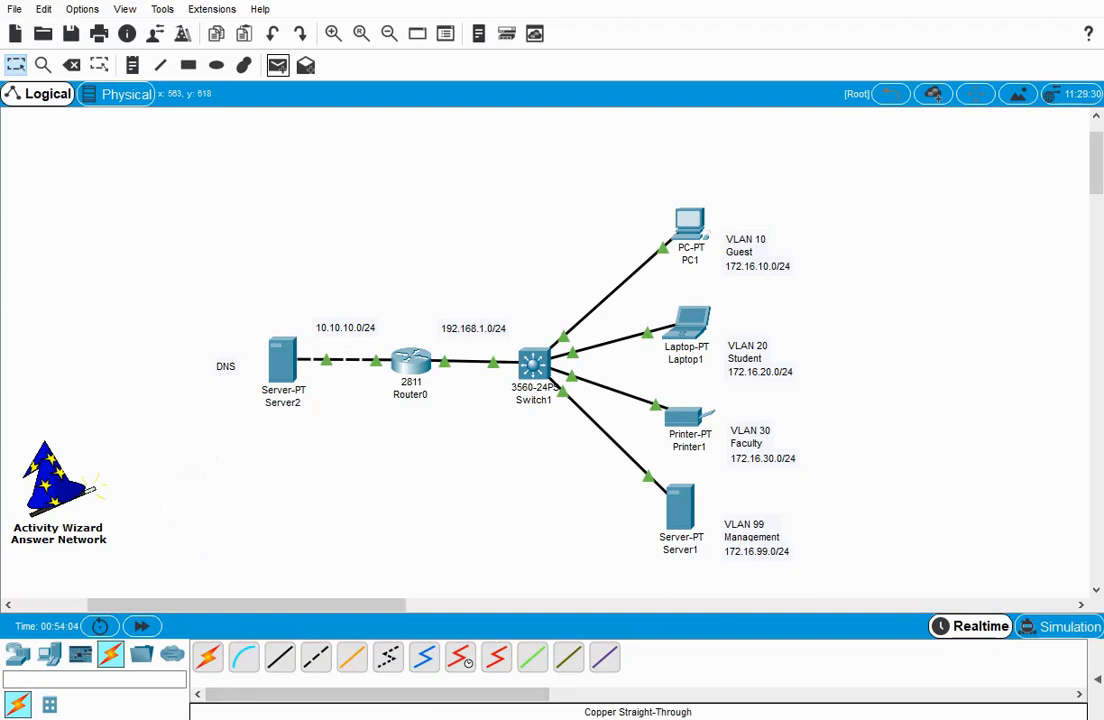
{"action": "left_click", "coordinate": [423, 719]}
{"action": "left_click", "coordinate": [505, 690]}
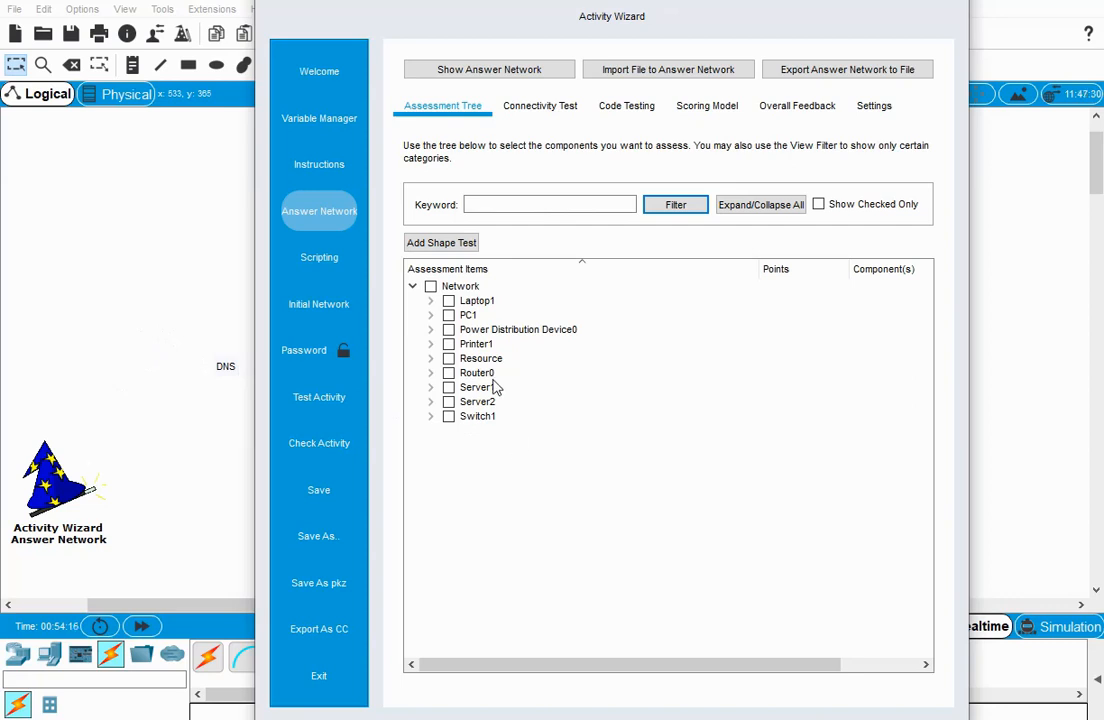
Include Laptop1's IPv4 Default Gateway and DNS Server IP as assessment items, leaving its Bluetooth items out.
{"action": "left_click", "coordinate": [431, 301]}
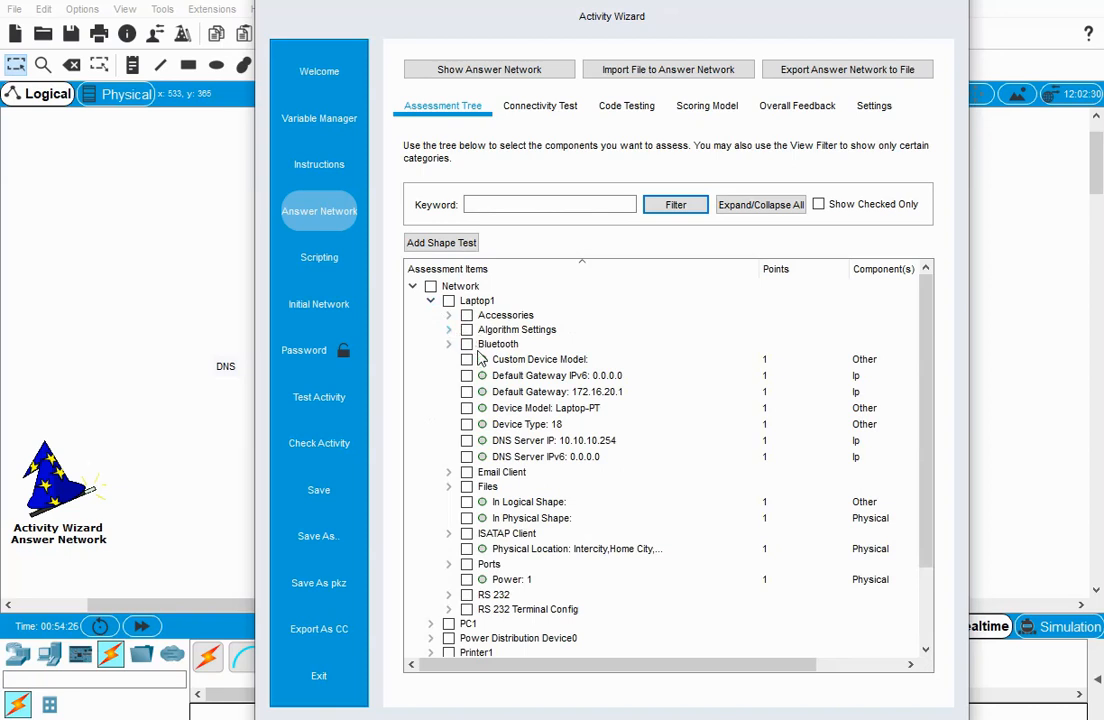
{"action": "left_click", "coordinate": [448, 344]}
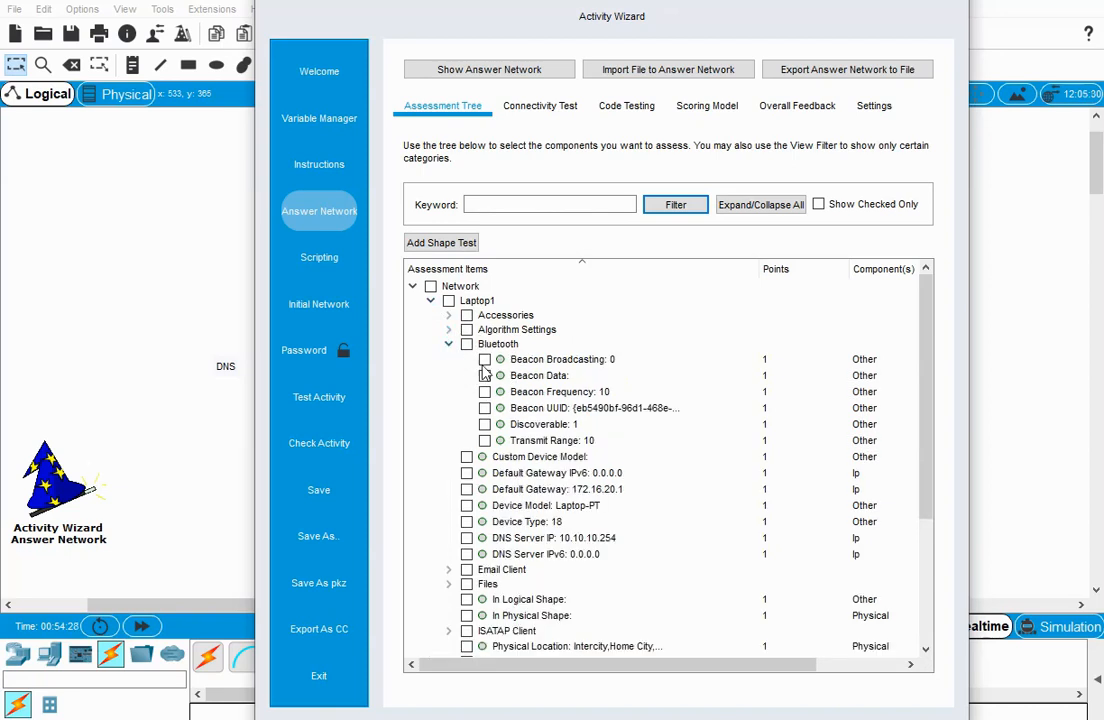
{"action": "left_click", "coordinate": [448, 345]}
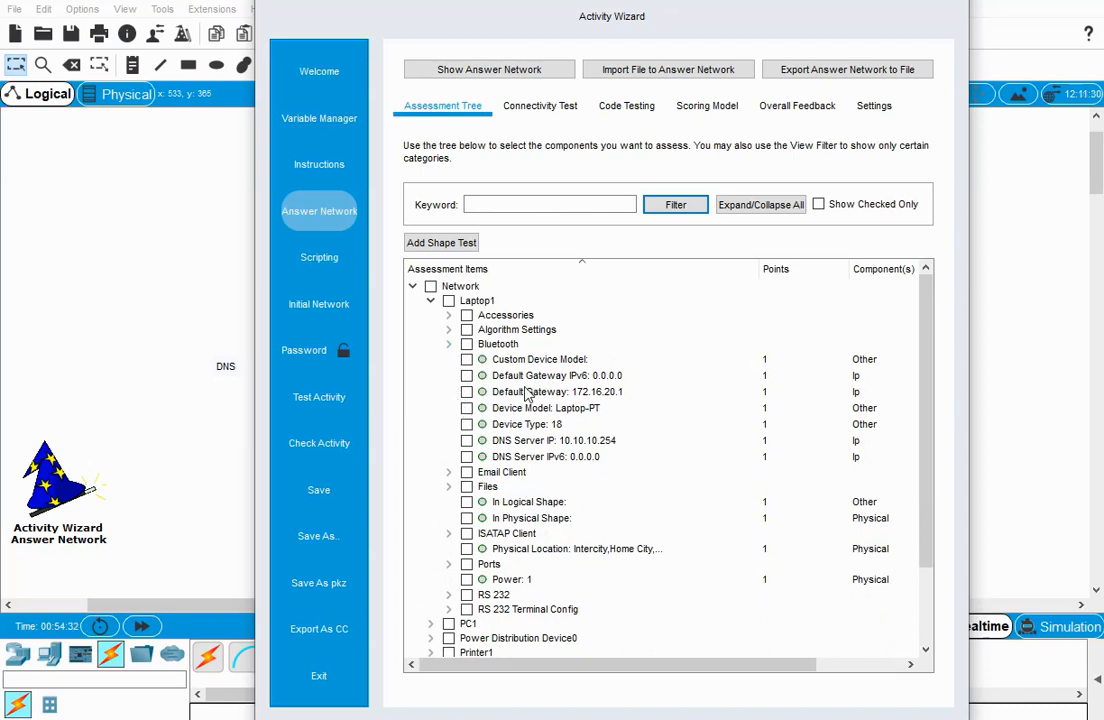
{"action": "left_click", "coordinate": [467, 392]}
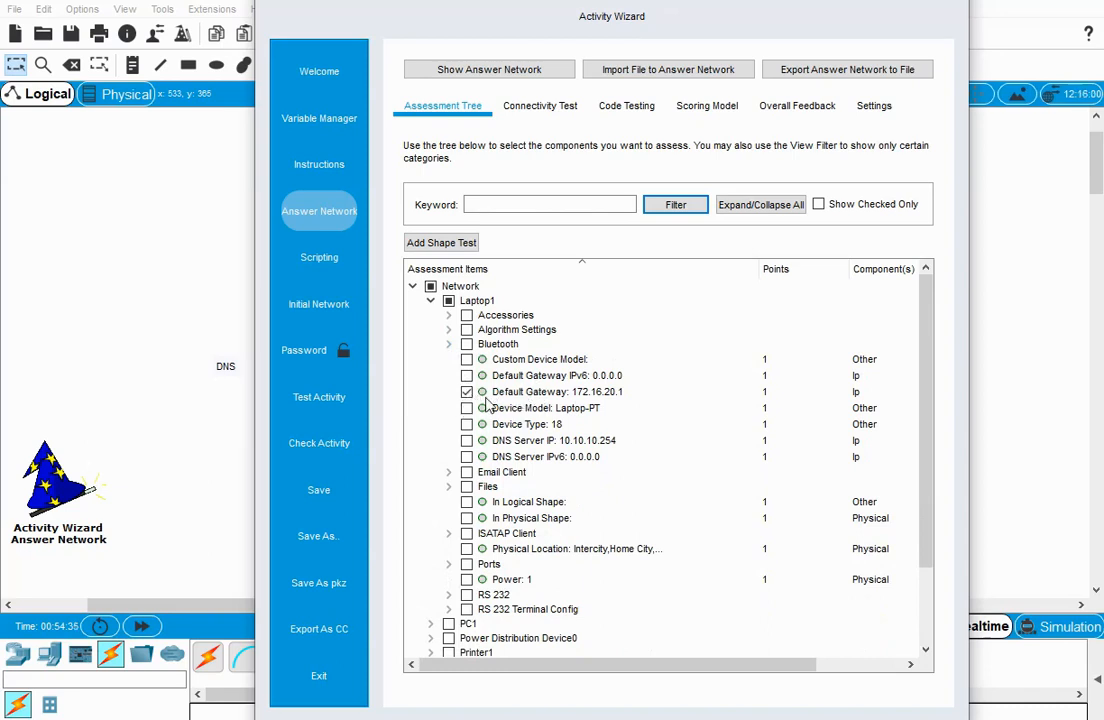
{"action": "left_click", "coordinate": [467, 441]}
Include the IP Address of Laptop1's FastEthernet0 port as an assessment item.
{"action": "scroll", "coordinate": [500, 530], "scroll_direction": "down", "scroll_amount": 1}
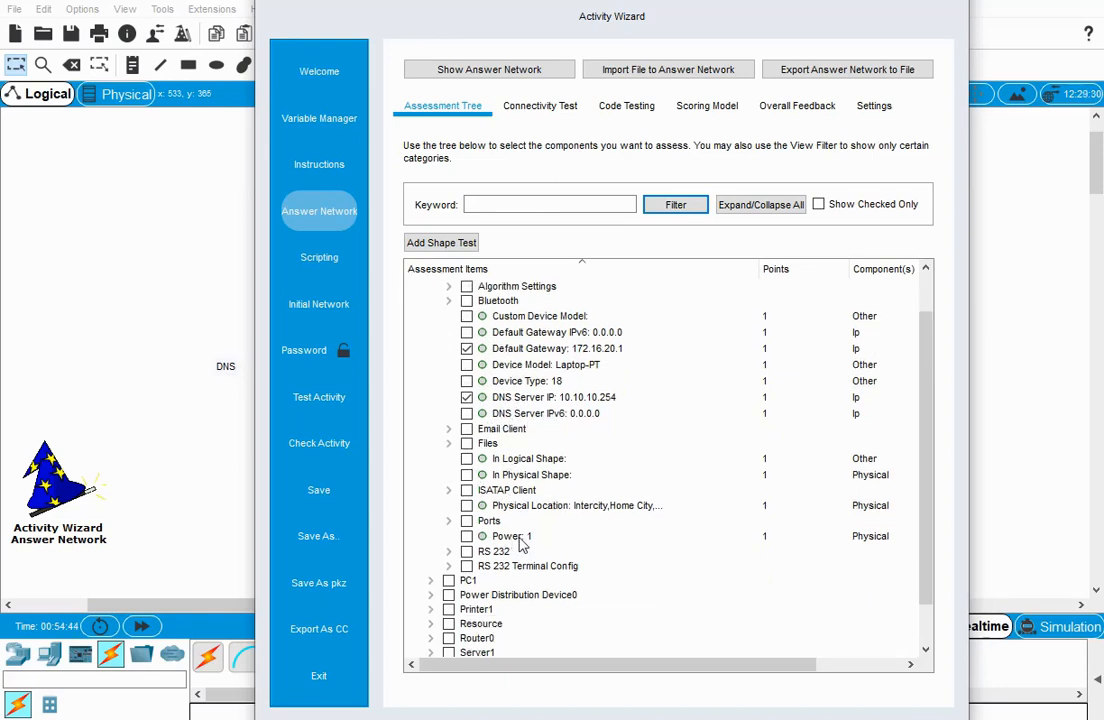
{"action": "left_click", "coordinate": [448, 521]}
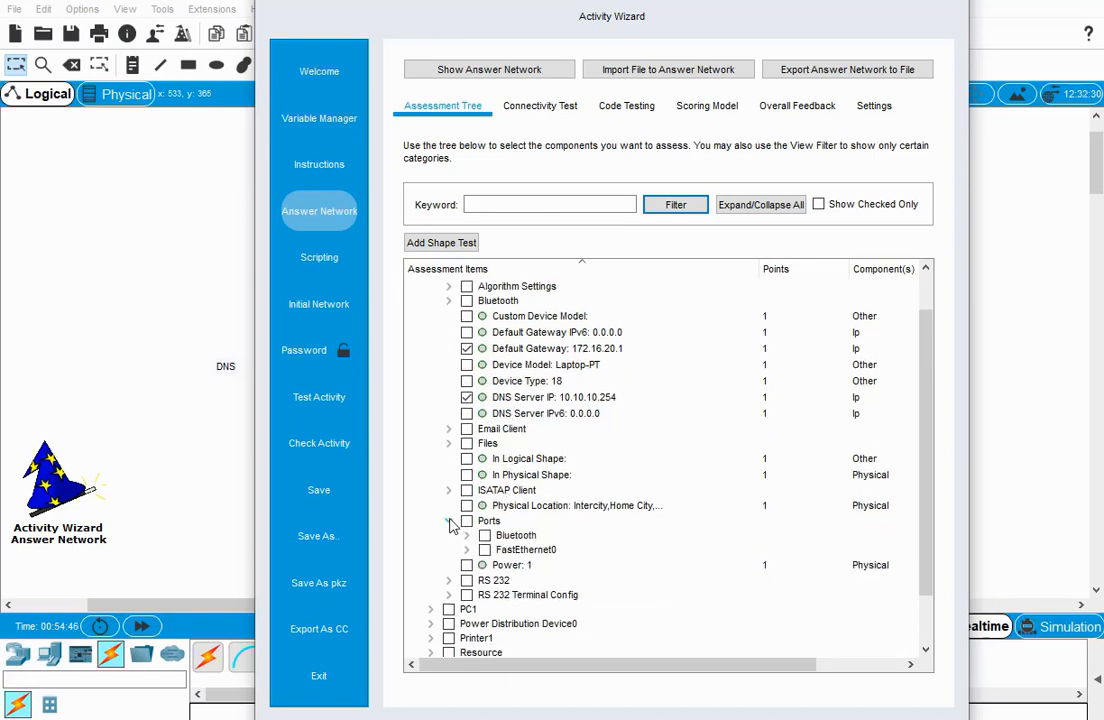
{"action": "left_click", "coordinate": [466, 549]}
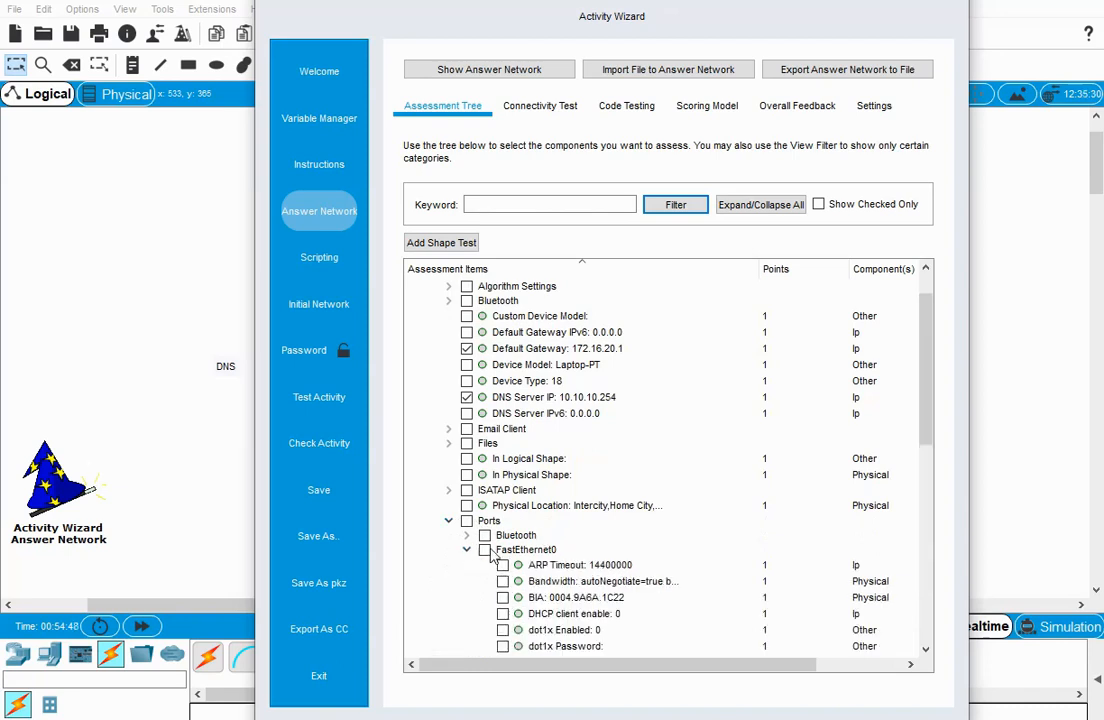
{"action": "scroll", "coordinate": [548, 535], "scroll_direction": "down", "scroll_amount": 1}
{"action": "scroll", "coordinate": [548, 535], "scroll_direction": "down", "scroll_amount": 2}
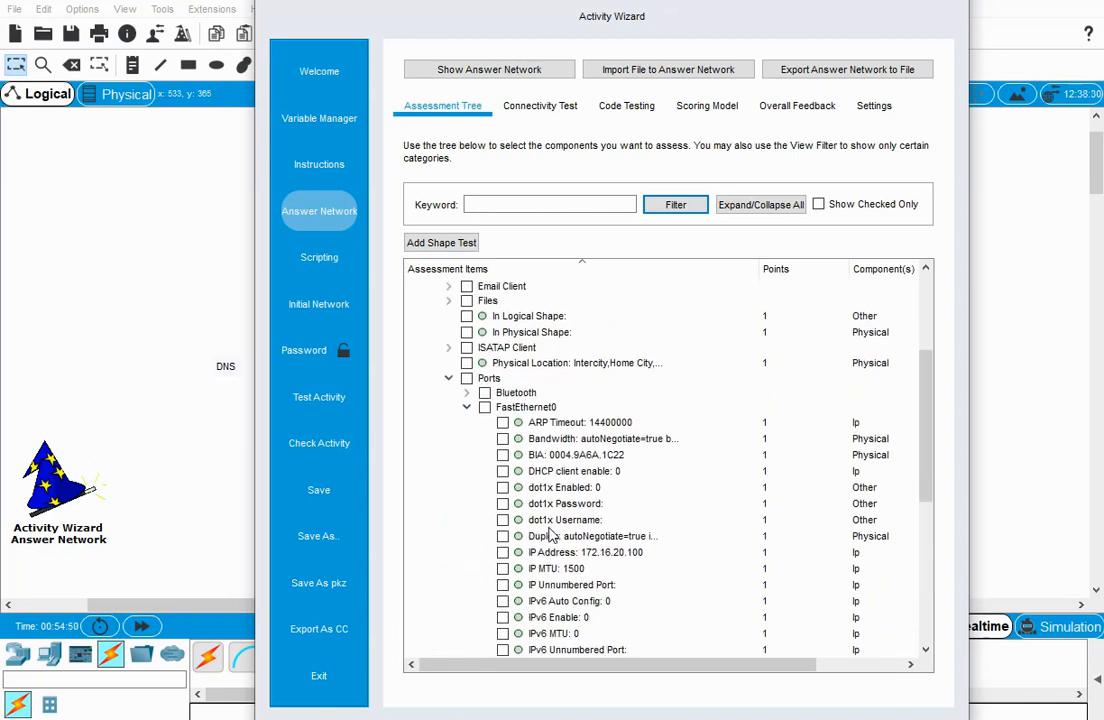
{"action": "scroll", "coordinate": [548, 535], "scroll_direction": "down", "scroll_amount": 1}
{"action": "left_click", "coordinate": [502, 508]}
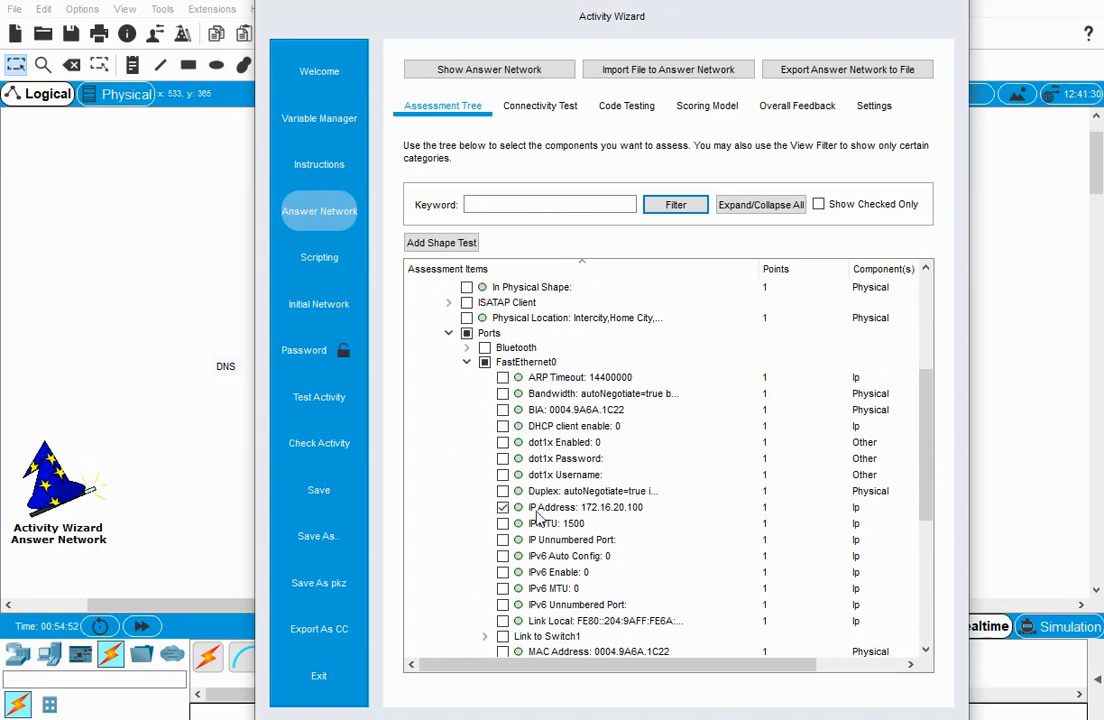
Include the Connects to FastEthernet0/2 item of Laptop1's link to Switch1 in the assessment.
{"action": "scroll", "coordinate": [510, 512], "scroll_direction": "down", "scroll_amount": 1}
{"action": "scroll", "coordinate": [640, 562], "scroll_direction": "down", "scroll_amount": 1}
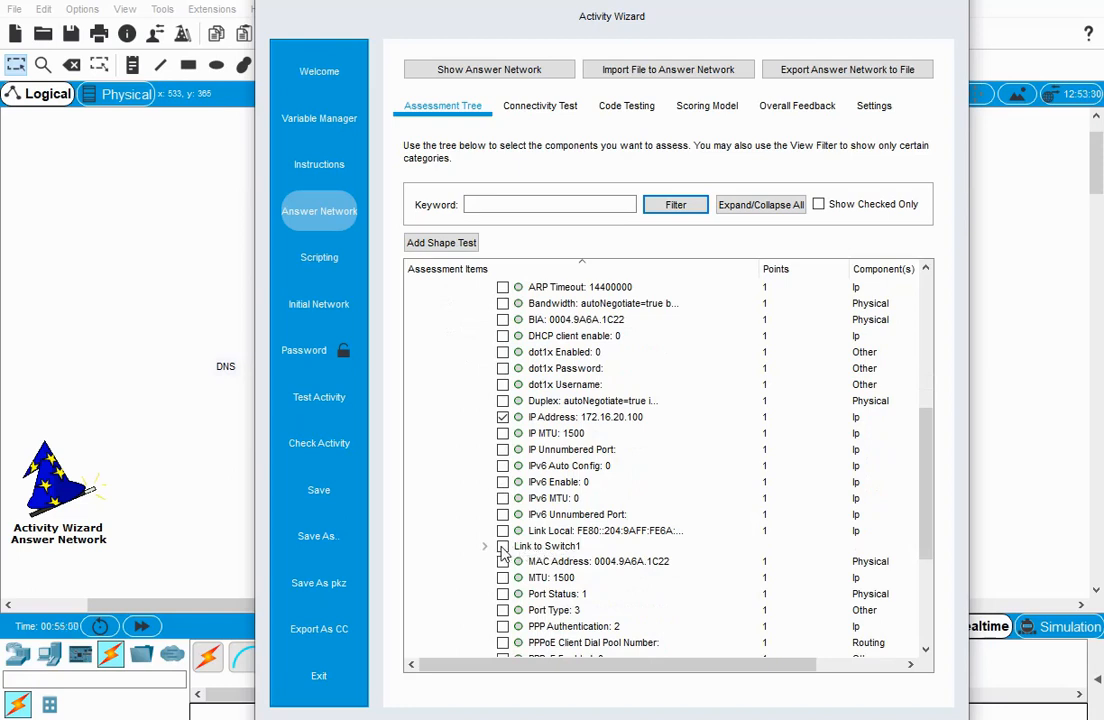
{"action": "left_click", "coordinate": [541, 108]}
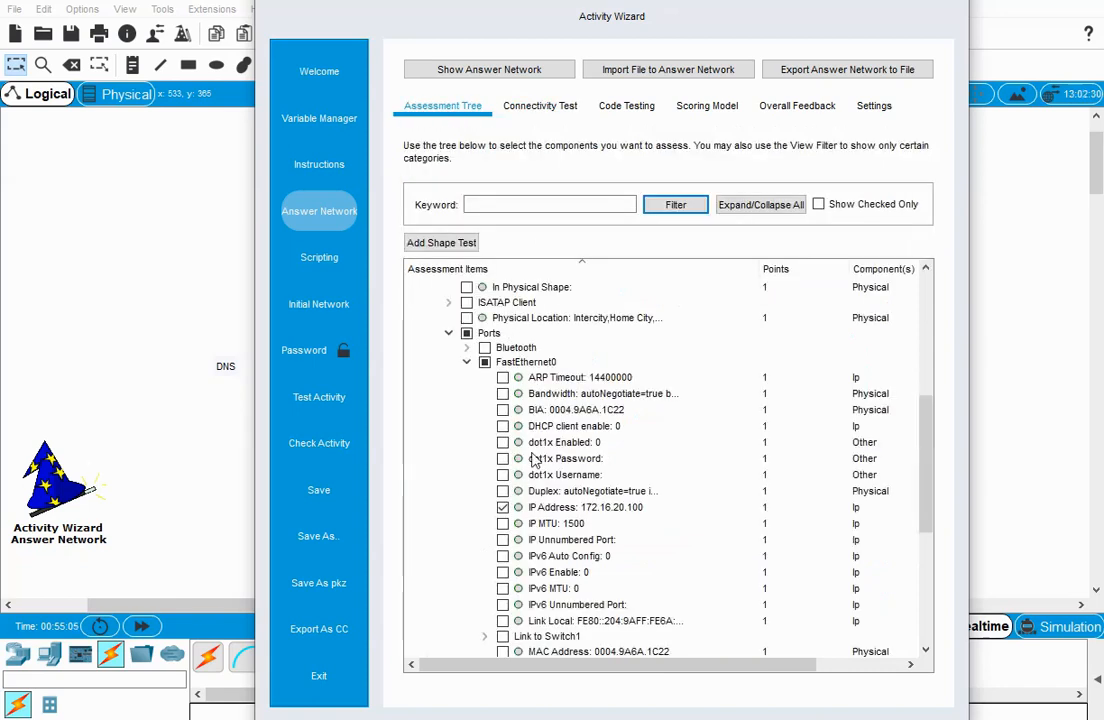
{"action": "scroll", "coordinate": [540, 565], "scroll_direction": "down", "scroll_amount": 2}
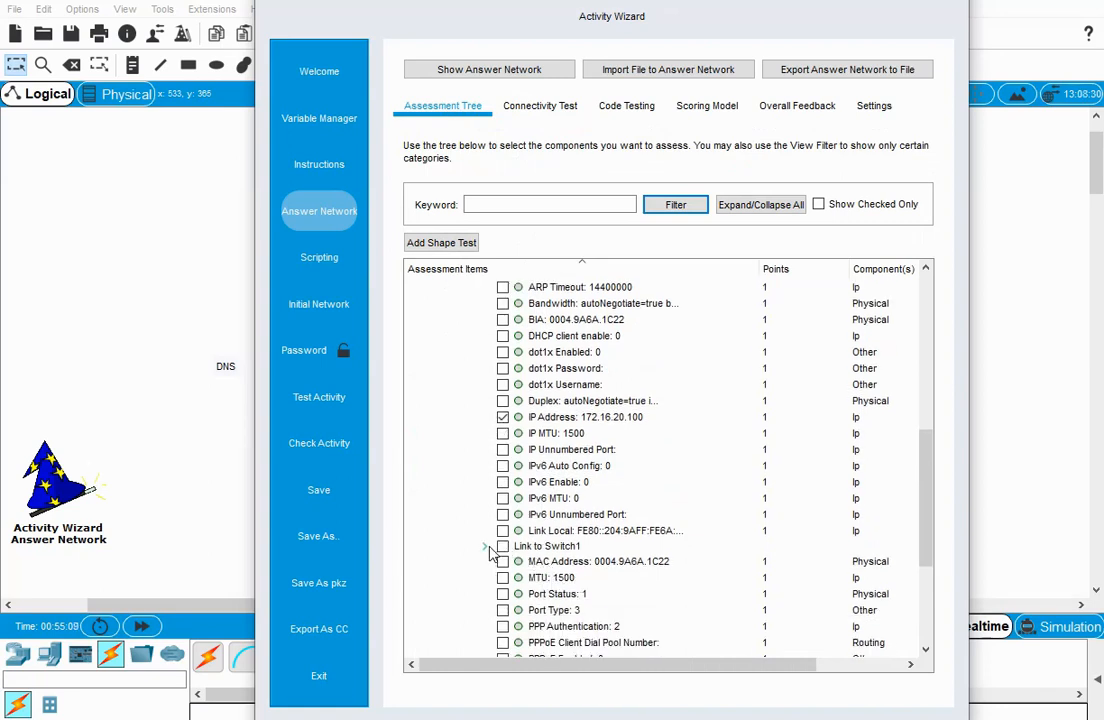
{"action": "left_click", "coordinate": [486, 548]}
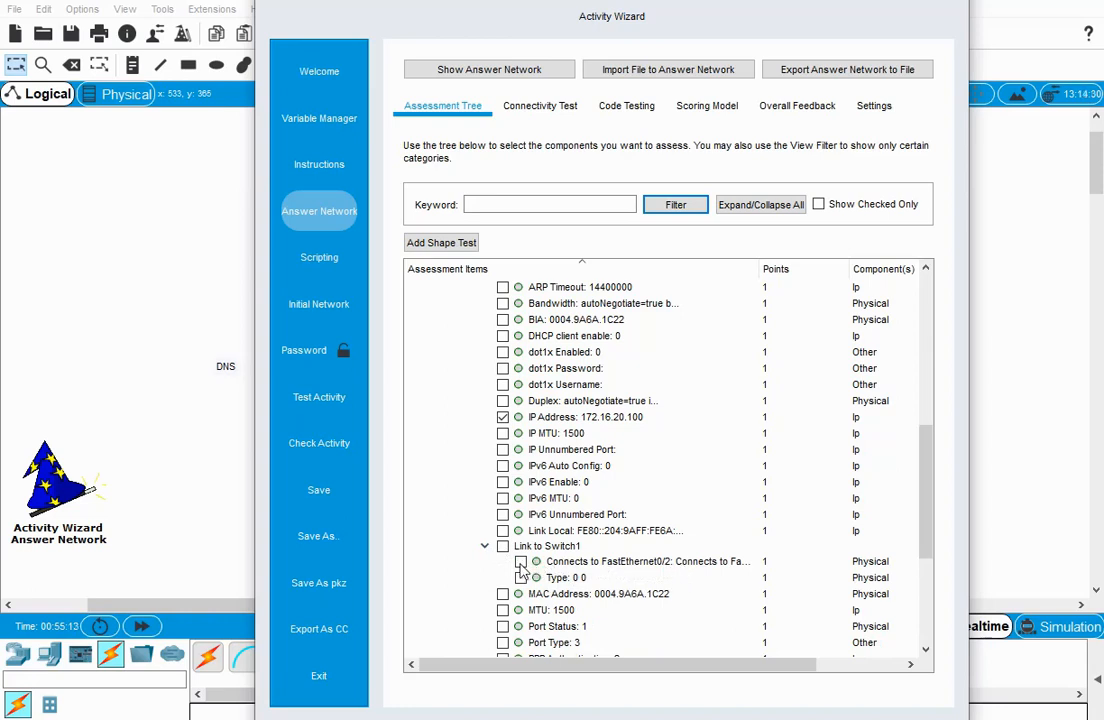
{"action": "left_click", "coordinate": [520, 562]}
Review Laptop1's chosen items and include the Subnet Mask of its FastEthernet0 port in the assessment.
{"action": "scroll", "coordinate": [620, 540], "scroll_direction": "up", "scroll_amount": 10}
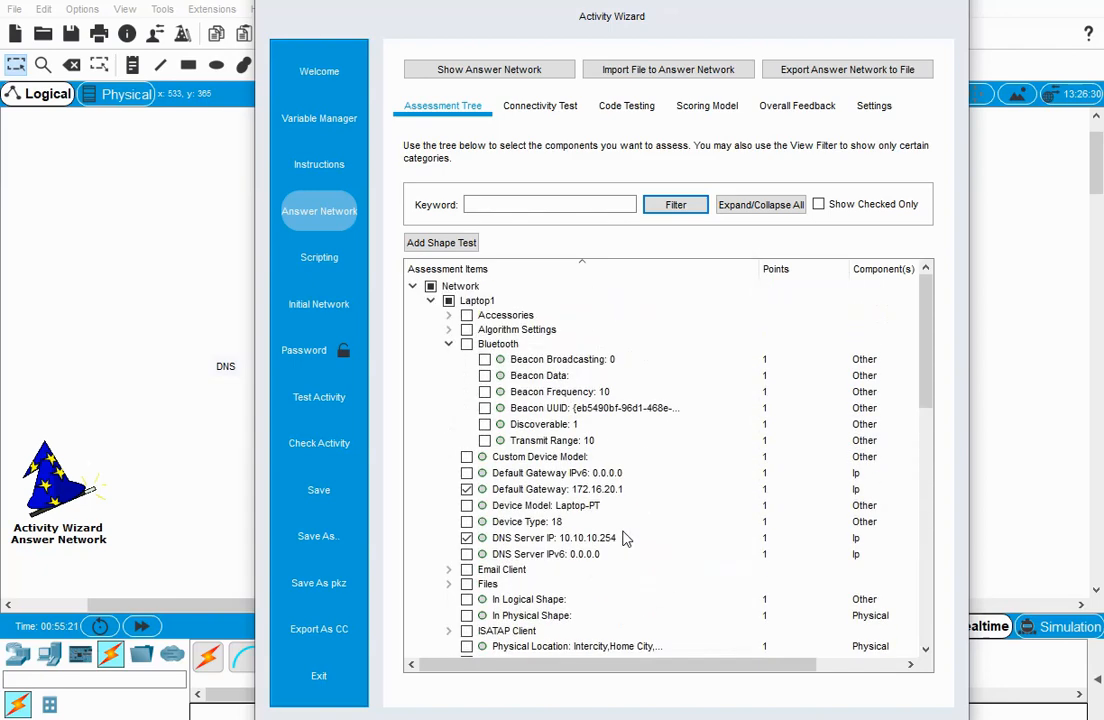
{"action": "scroll", "coordinate": [625, 540], "scroll_direction": "down", "scroll_amount": 9}
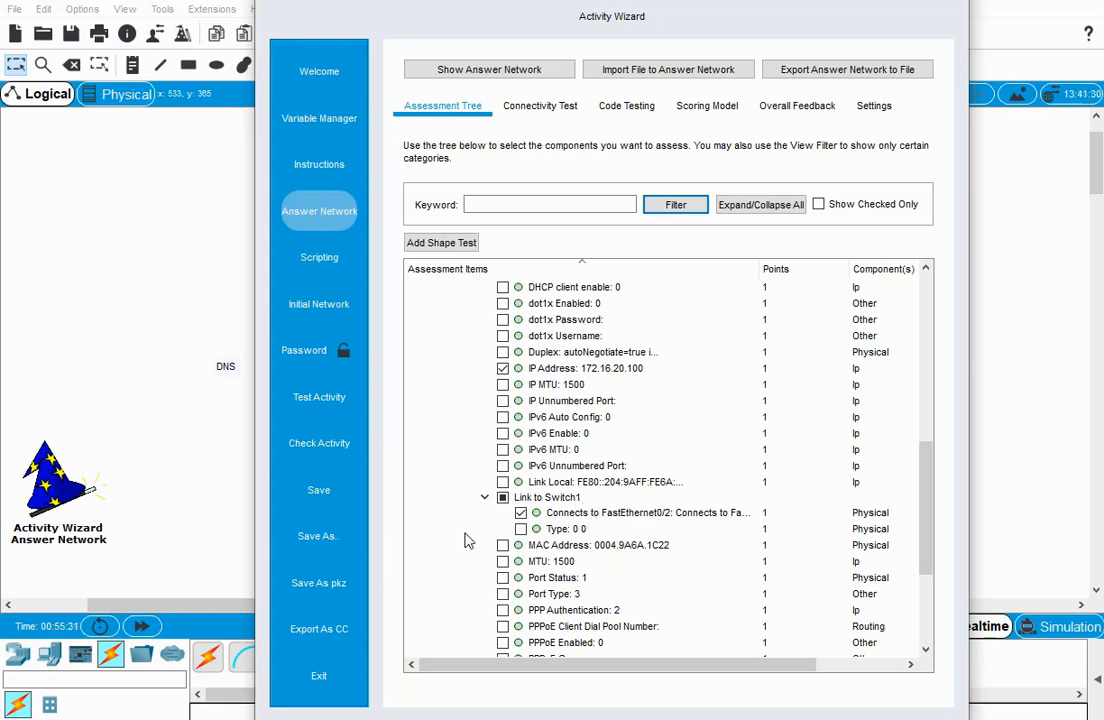
{"action": "scroll", "coordinate": [466, 540], "scroll_direction": "down", "scroll_amount": 1}
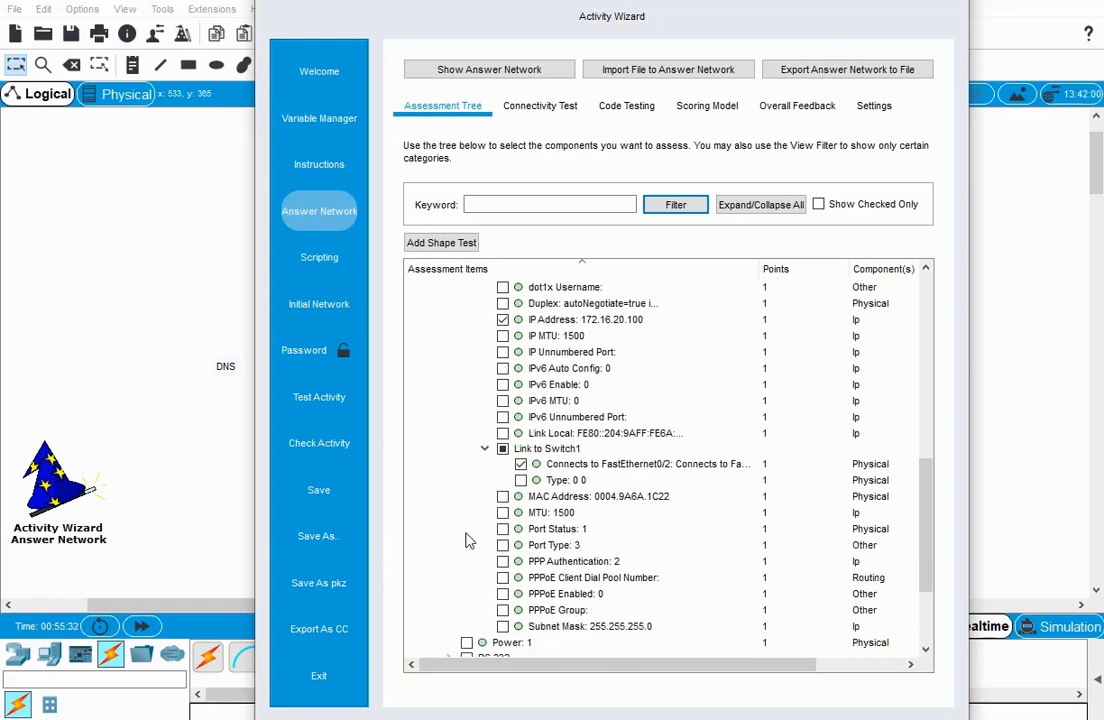
{"action": "left_click", "coordinate": [502, 627]}
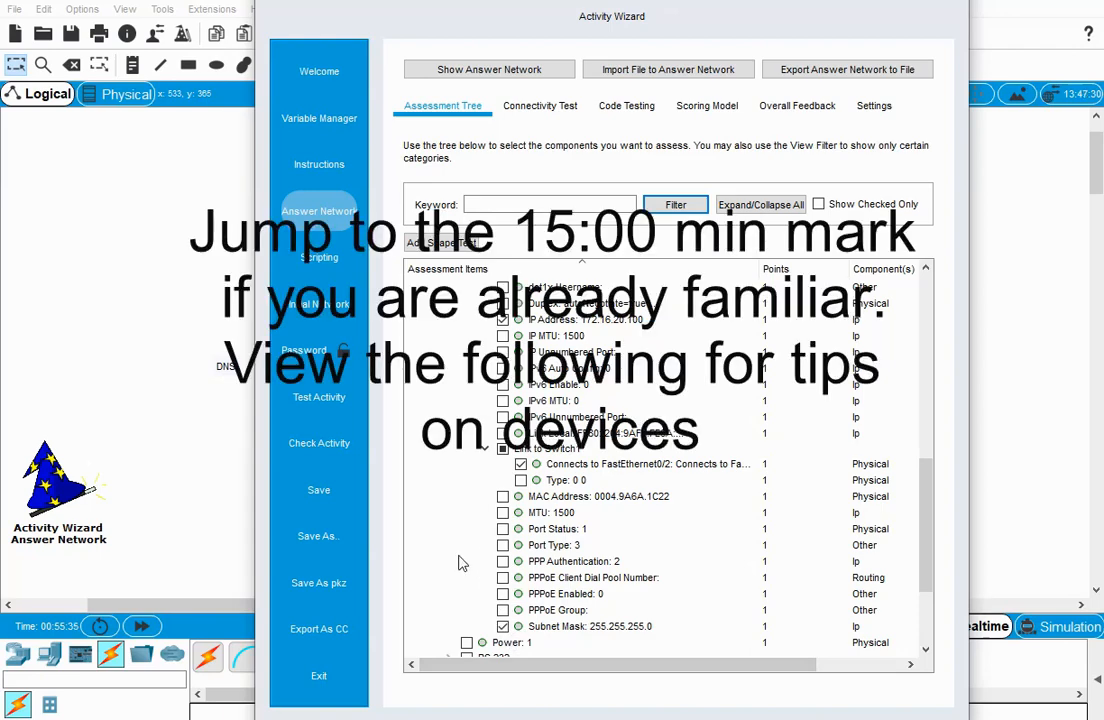
Collapse Laptop1 and include PC1's IPv4 Default Gateway and DNS Server IP as assessment items.
{"action": "scroll", "coordinate": [458, 562], "scroll_direction": "down", "scroll_amount": 2}
{"action": "scroll", "coordinate": [452, 563], "scroll_direction": "down", "scroll_amount": 1}
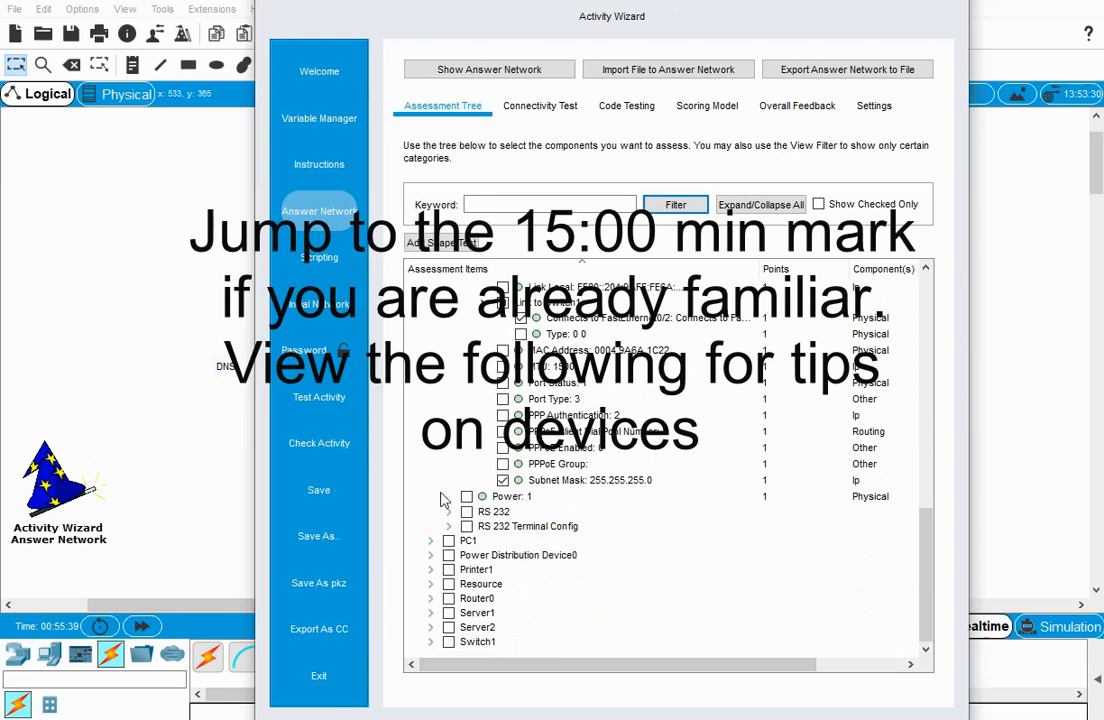
{"action": "scroll", "coordinate": [444, 500], "scroll_direction": "up", "scroll_amount": 8}
{"action": "scroll", "coordinate": [444, 500], "scroll_direction": "up", "scroll_amount": 3}
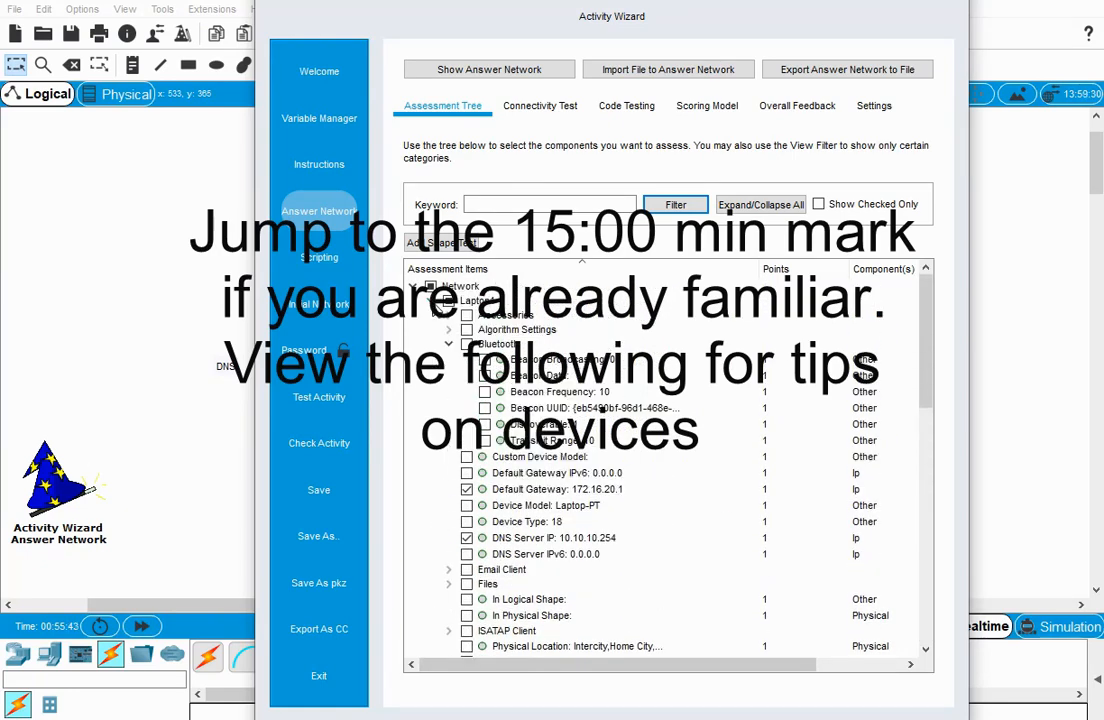
{"action": "left_click", "coordinate": [433, 300]}
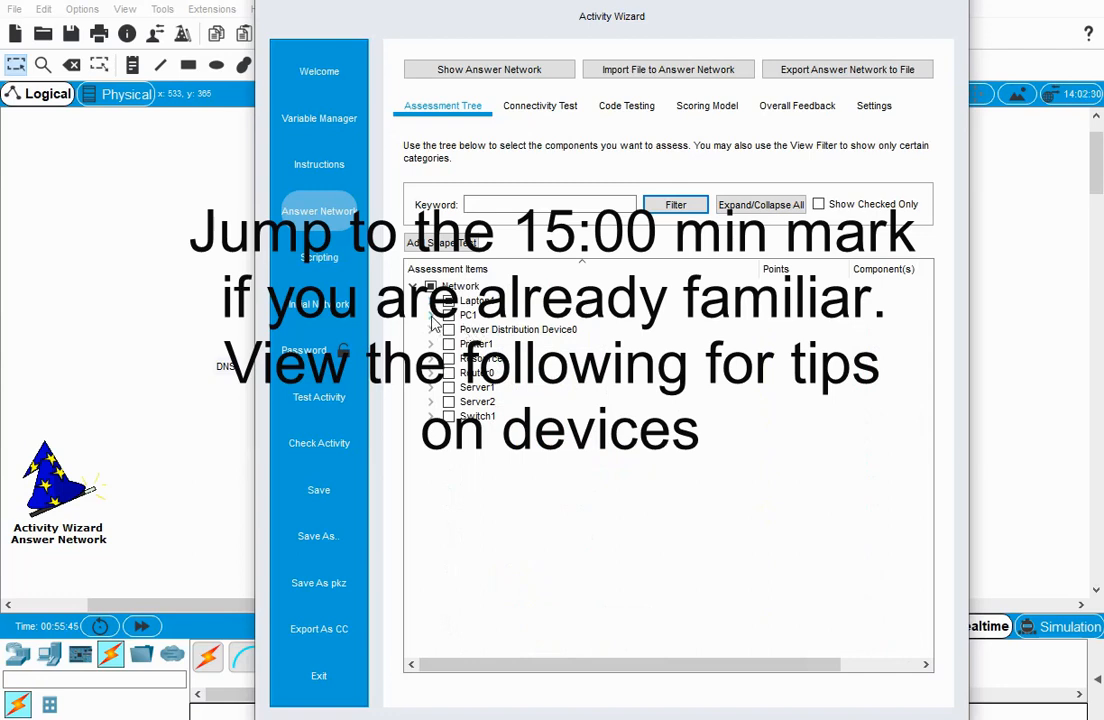
{"action": "left_click", "coordinate": [432, 315]}
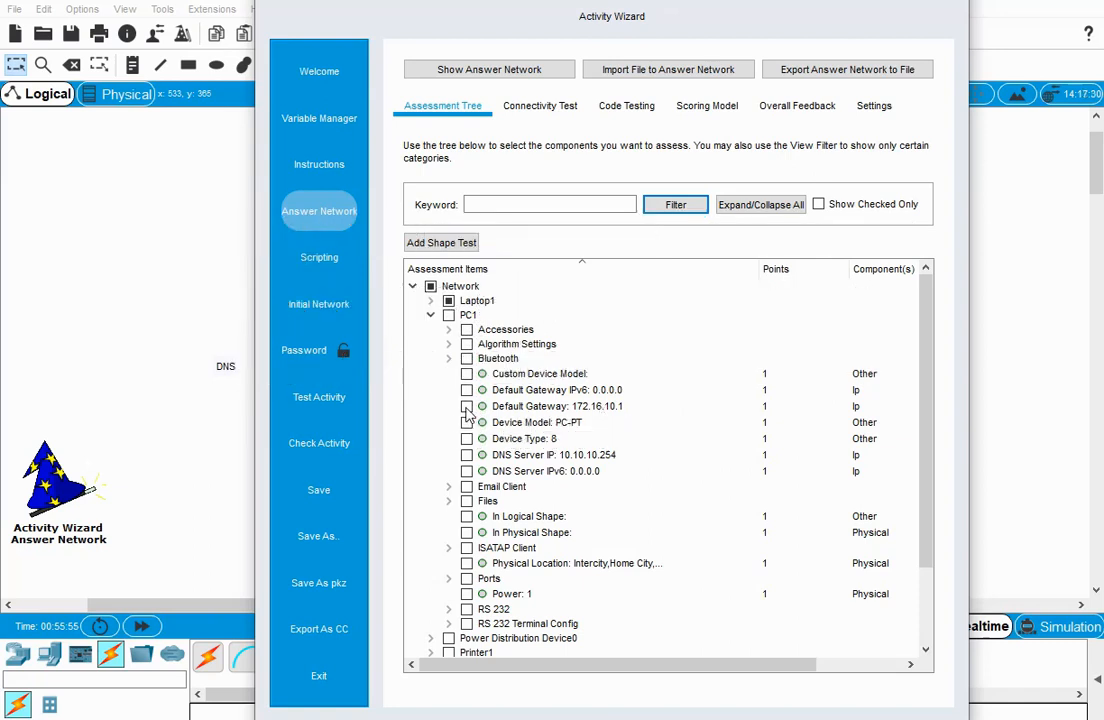
{"action": "left_click", "coordinate": [466, 455]}
Include the IP Address of PC1's FastEthernet0 port as an assessment item.
{"action": "scroll", "coordinate": [432, 530], "scroll_direction": "down", "scroll_amount": 1}
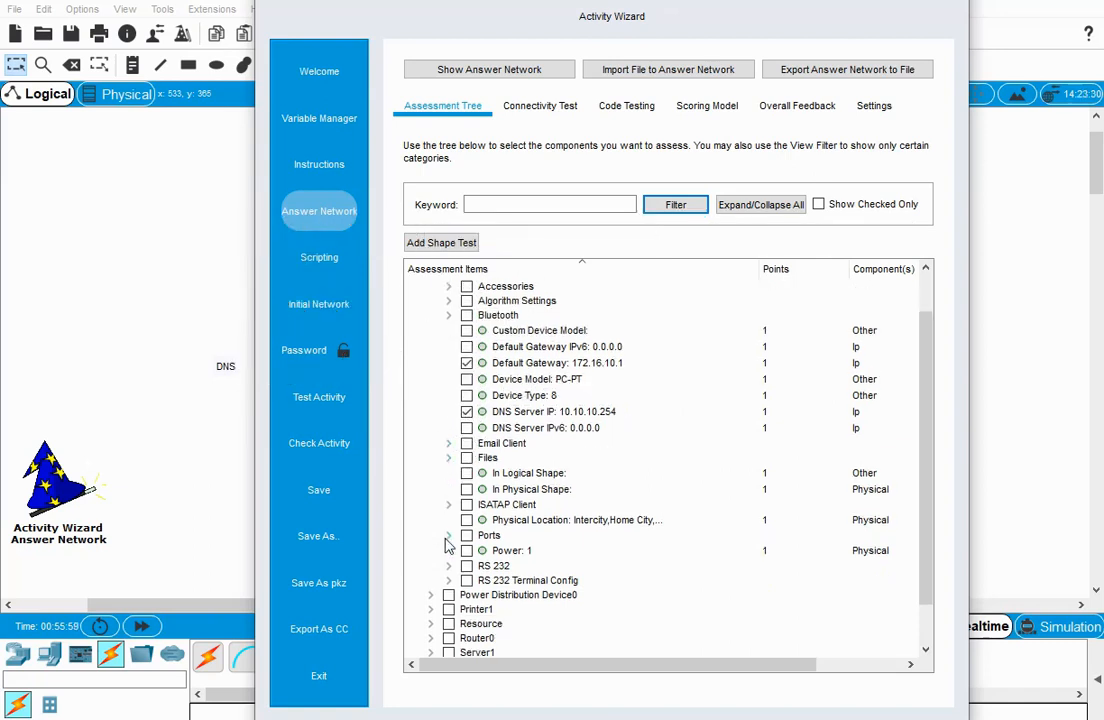
{"action": "left_click", "coordinate": [449, 535]}
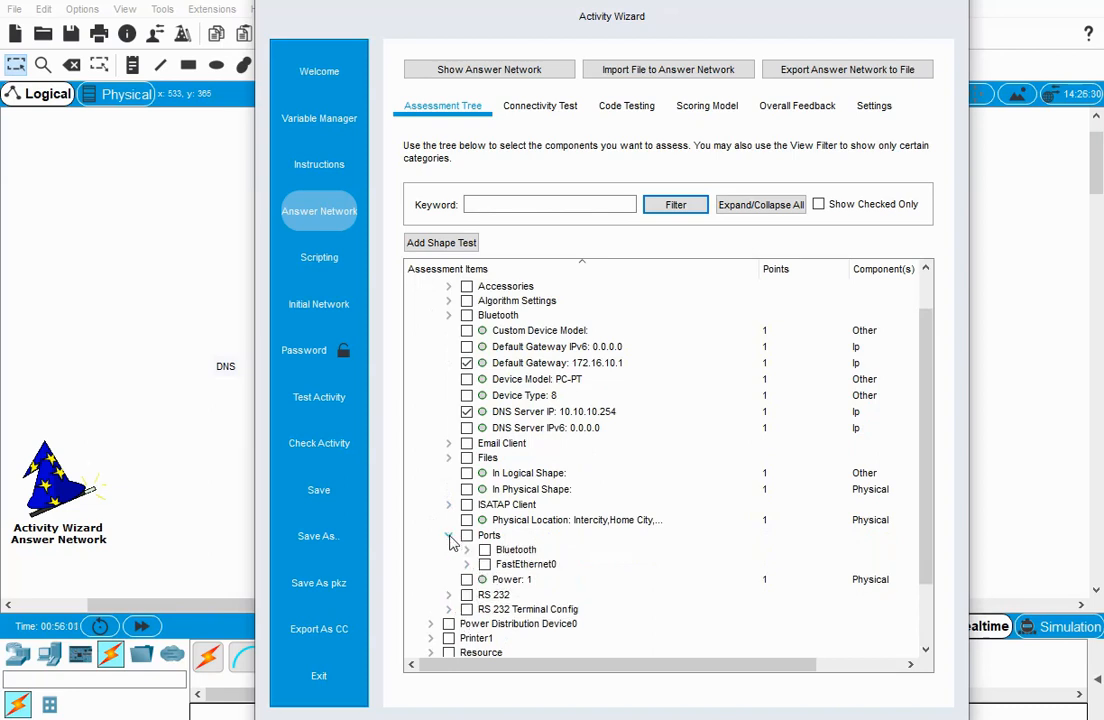
{"action": "left_click", "coordinate": [466, 564]}
{"action": "scroll", "coordinate": [480, 575], "scroll_direction": "down", "scroll_amount": 5}
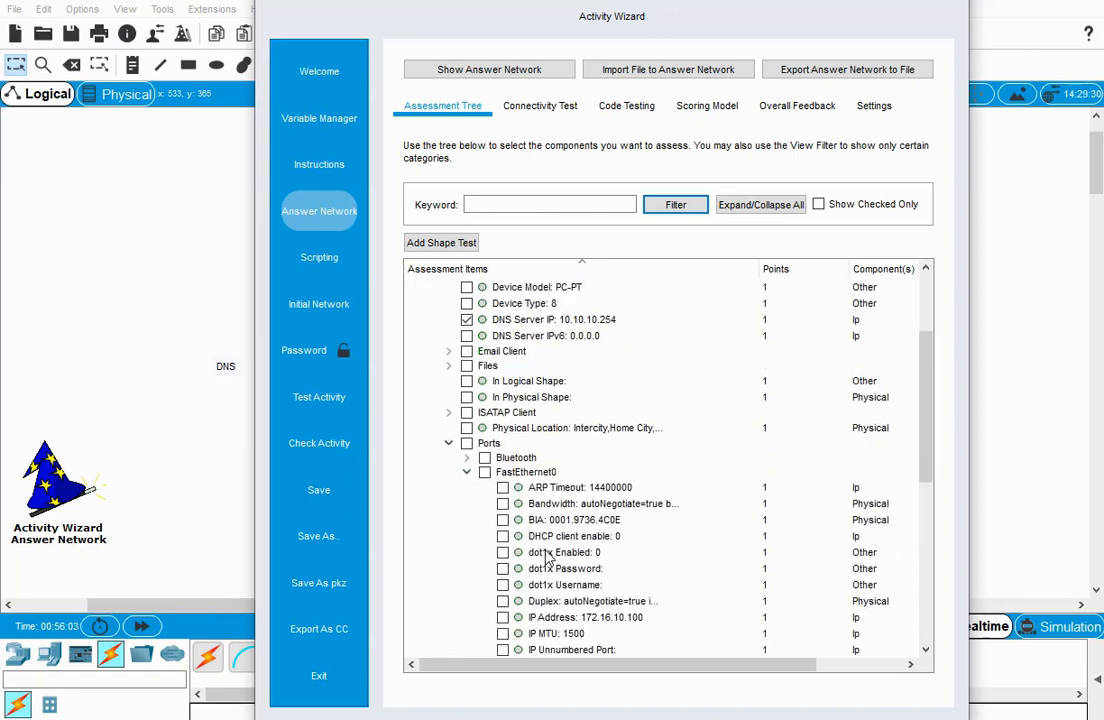
{"action": "left_click", "coordinate": [503, 523]}
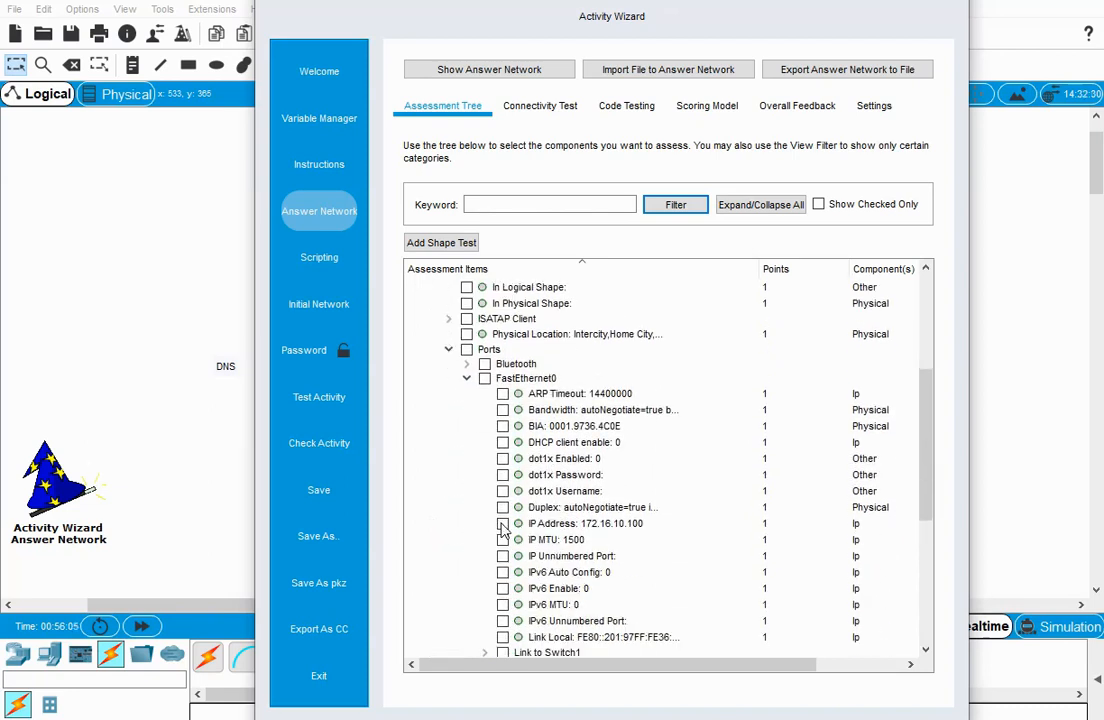
Include the Subnet Mask of PC1's FastEthernet0 port in the assessment and collapse PC1's Ports group.
{"action": "scroll", "coordinate": [472, 568], "scroll_direction": "down", "scroll_amount": 1}
{"action": "scroll", "coordinate": [473, 570], "scroll_direction": "down", "scroll_amount": 1}
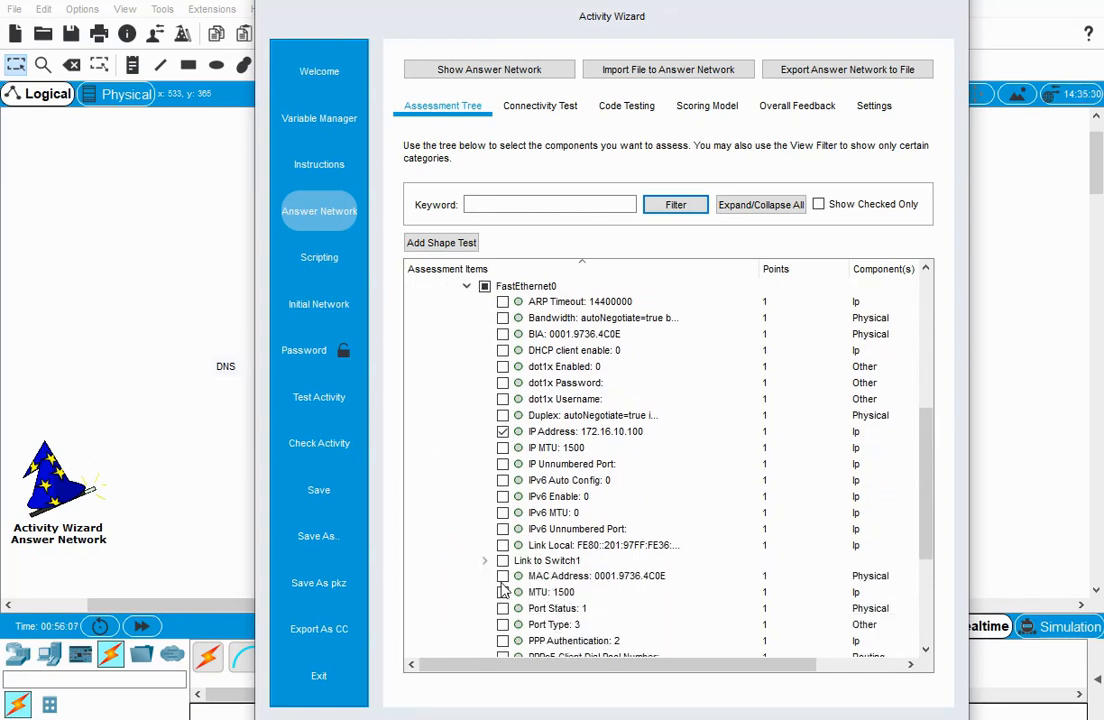
{"action": "scroll", "coordinate": [484, 578], "scroll_direction": "down", "scroll_amount": 2}
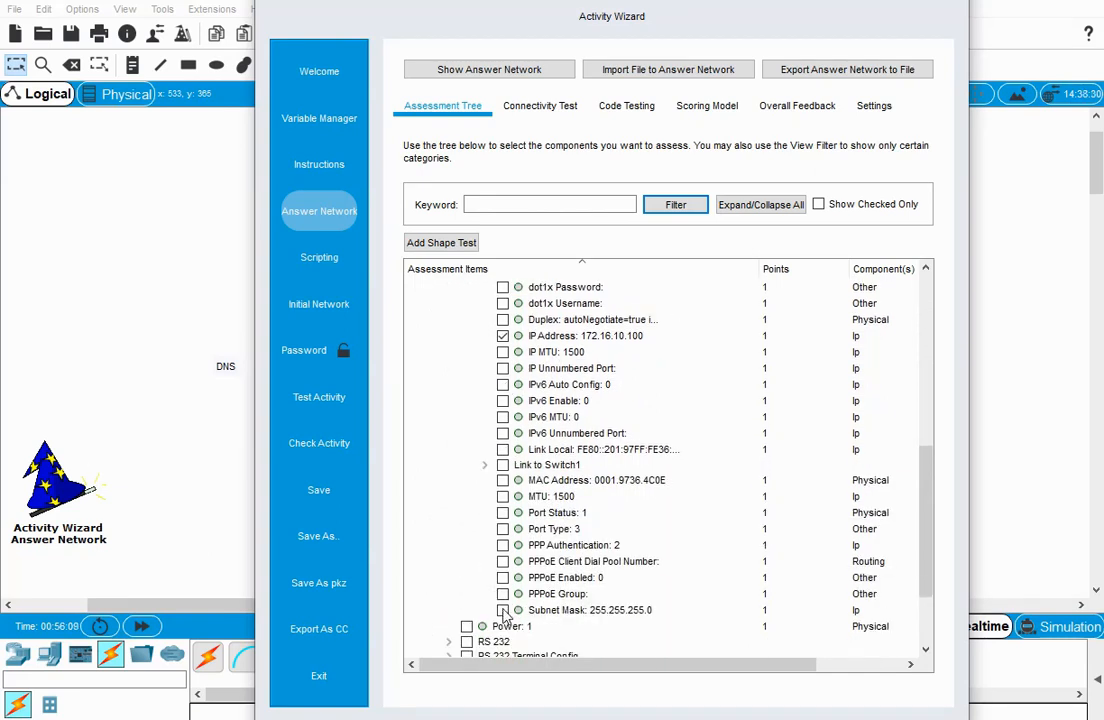
{"action": "scroll", "coordinate": [440, 574], "scroll_direction": "down", "scroll_amount": 2}
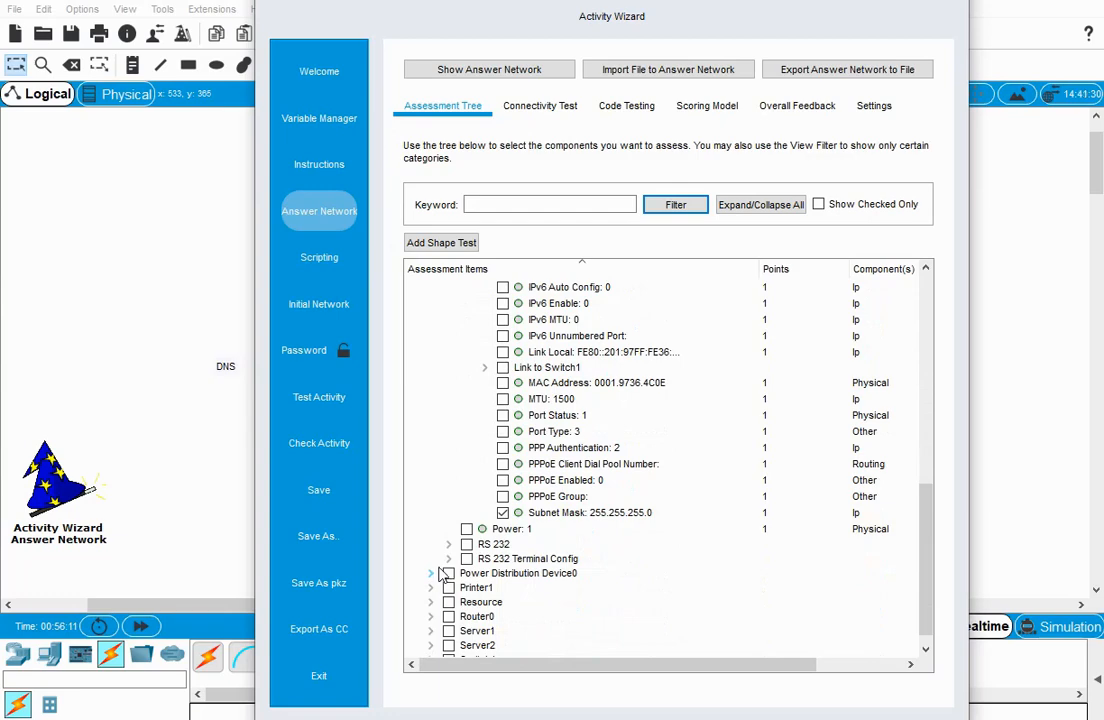
{"action": "scroll", "coordinate": [466, 542], "scroll_direction": "up", "scroll_amount": 9}
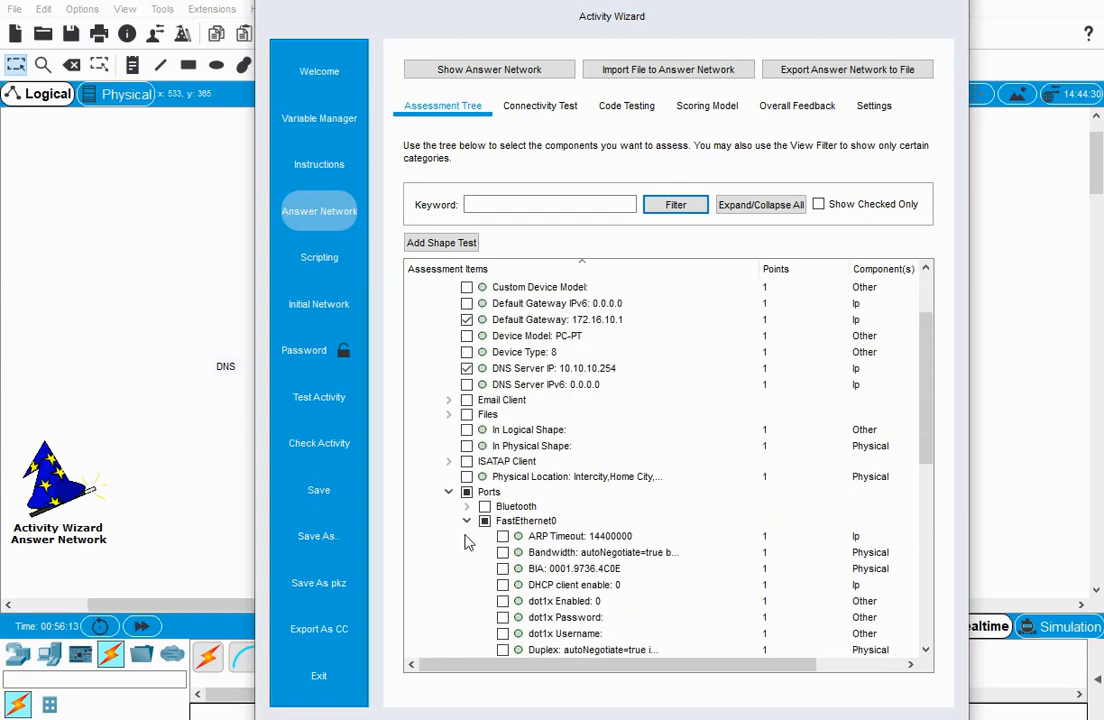
{"action": "scroll", "coordinate": [460, 500], "scroll_direction": "down", "scroll_amount": 9}
{"action": "scroll", "coordinate": [430, 484], "scroll_direction": "up", "scroll_amount": 4}
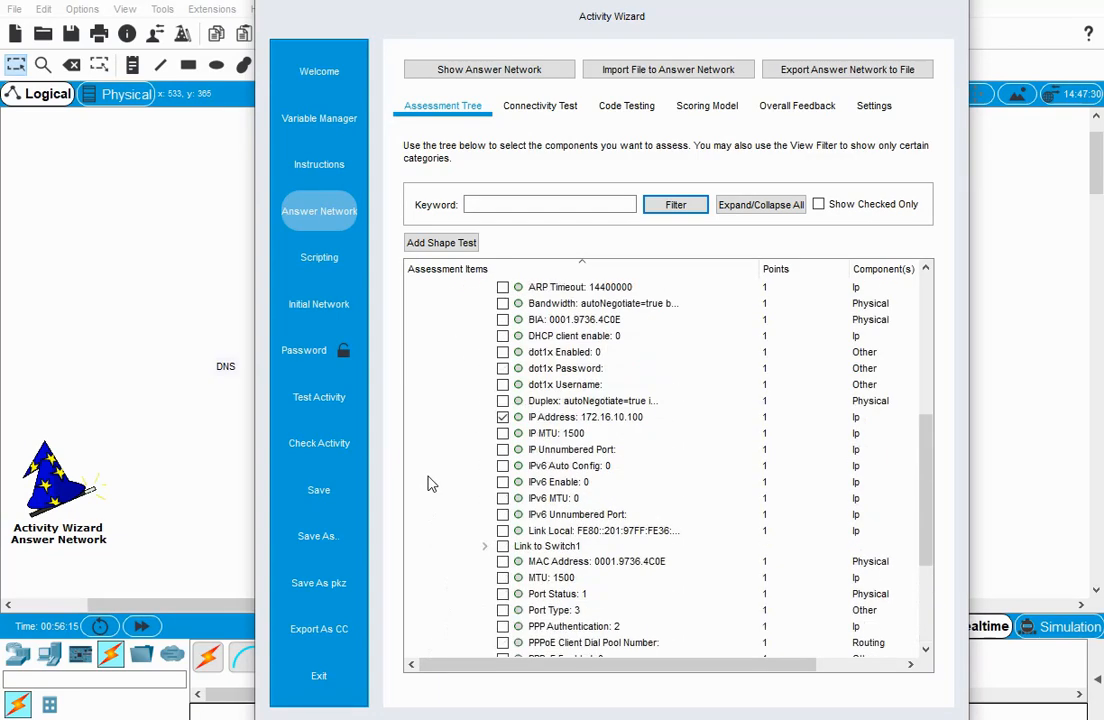
{"action": "scroll", "coordinate": [431, 484], "scroll_direction": "up", "scroll_amount": 6}
{"action": "left_click", "coordinate": [449, 521]}
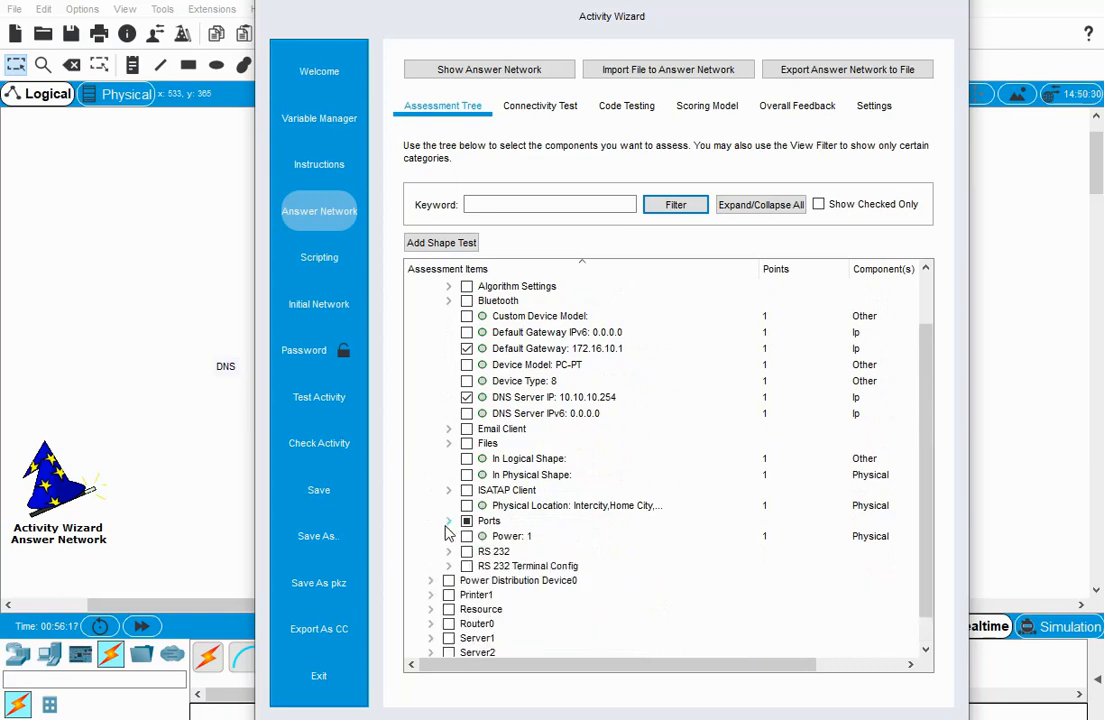
{"action": "scroll", "coordinate": [435, 540], "scroll_direction": "down", "scroll_amount": 1}
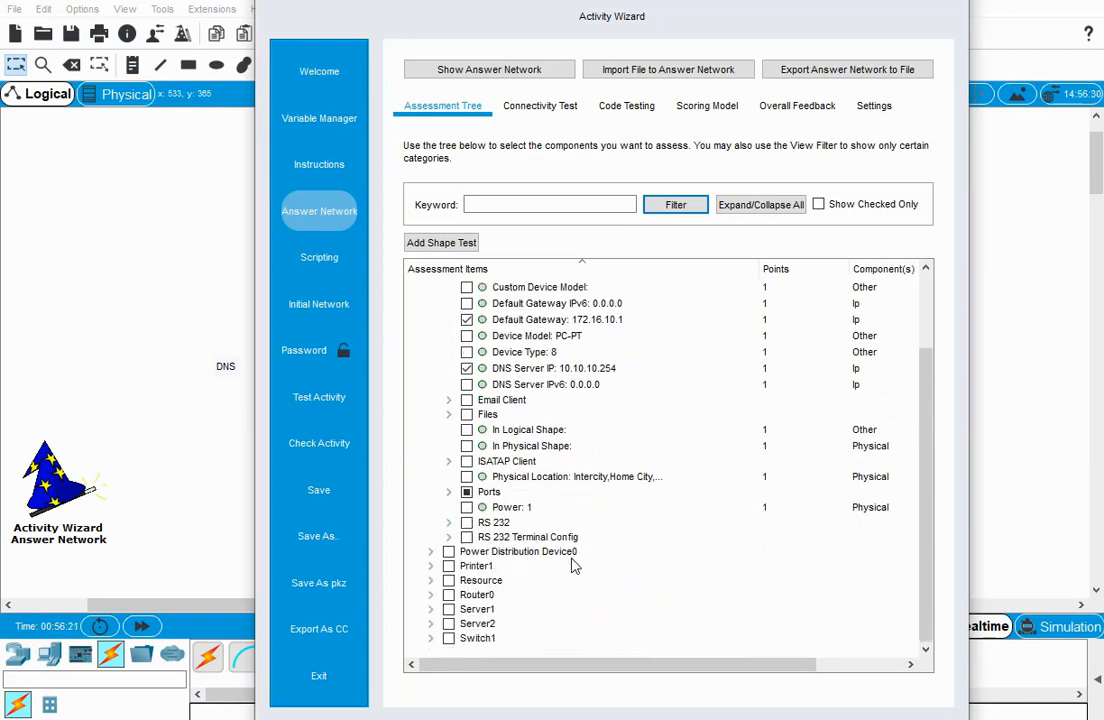
Include Printer1's IPv4 Default Gateway and DNS Server IP as assessment items.
{"action": "left_click", "coordinate": [431, 566]}
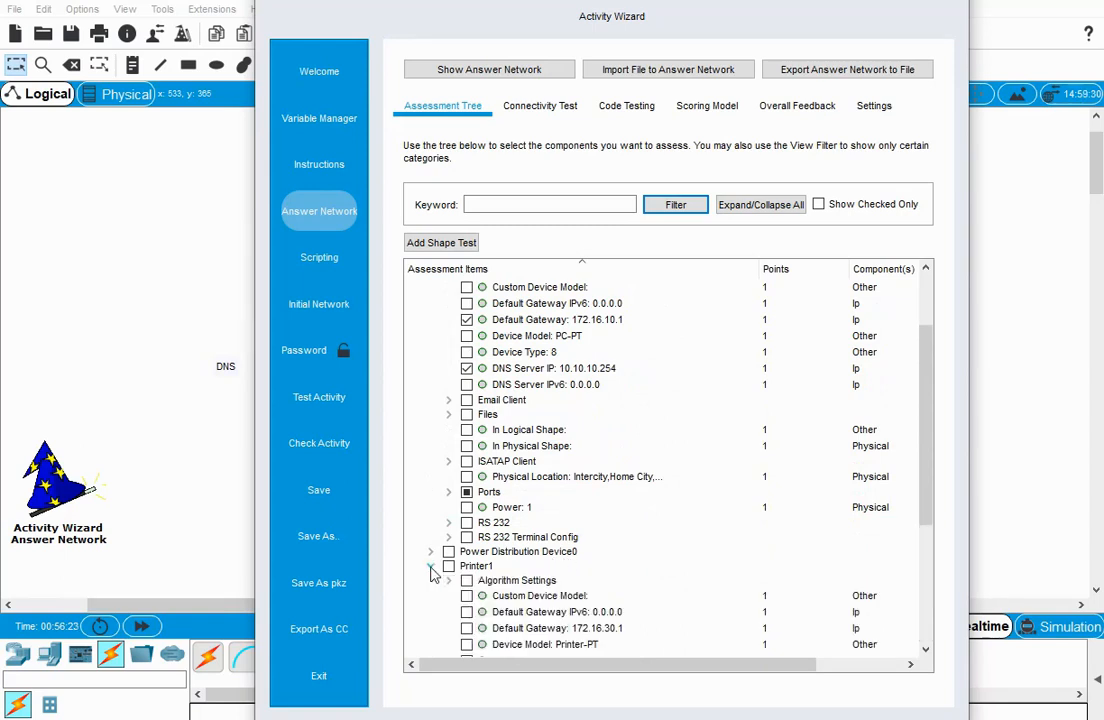
{"action": "scroll", "coordinate": [470, 500], "scroll_direction": "down", "scroll_amount": 2}
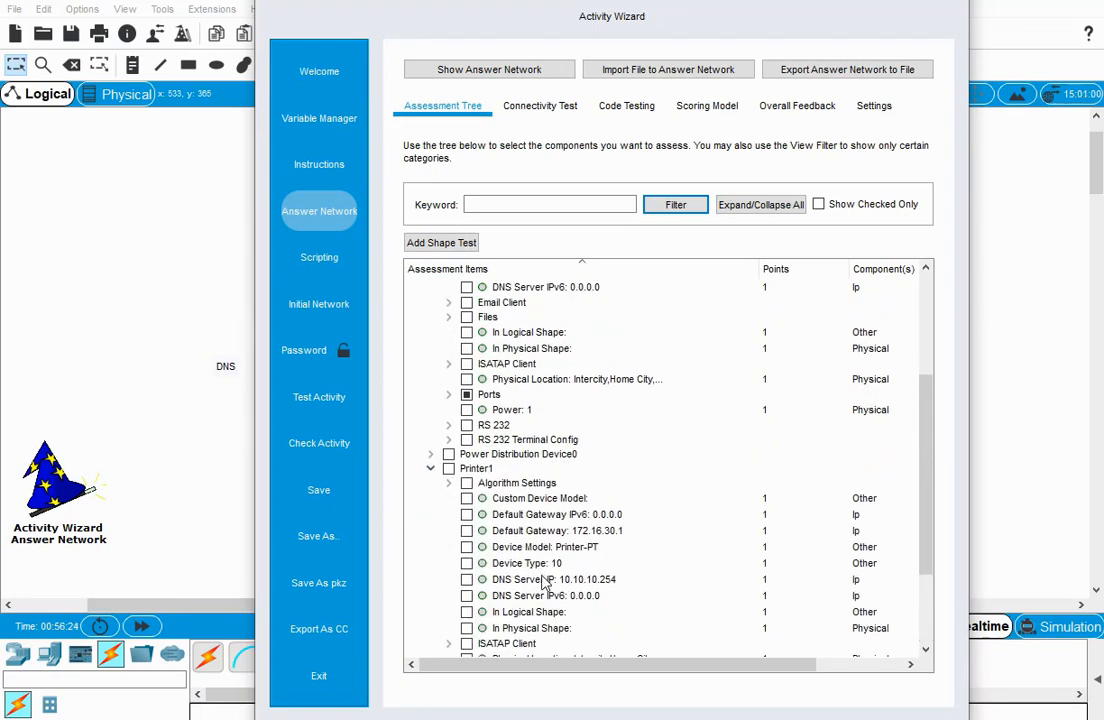
{"action": "left_click", "coordinate": [467, 533]}
{"action": "scroll", "coordinate": [467, 583], "scroll_direction": "down", "scroll_amount": 2}
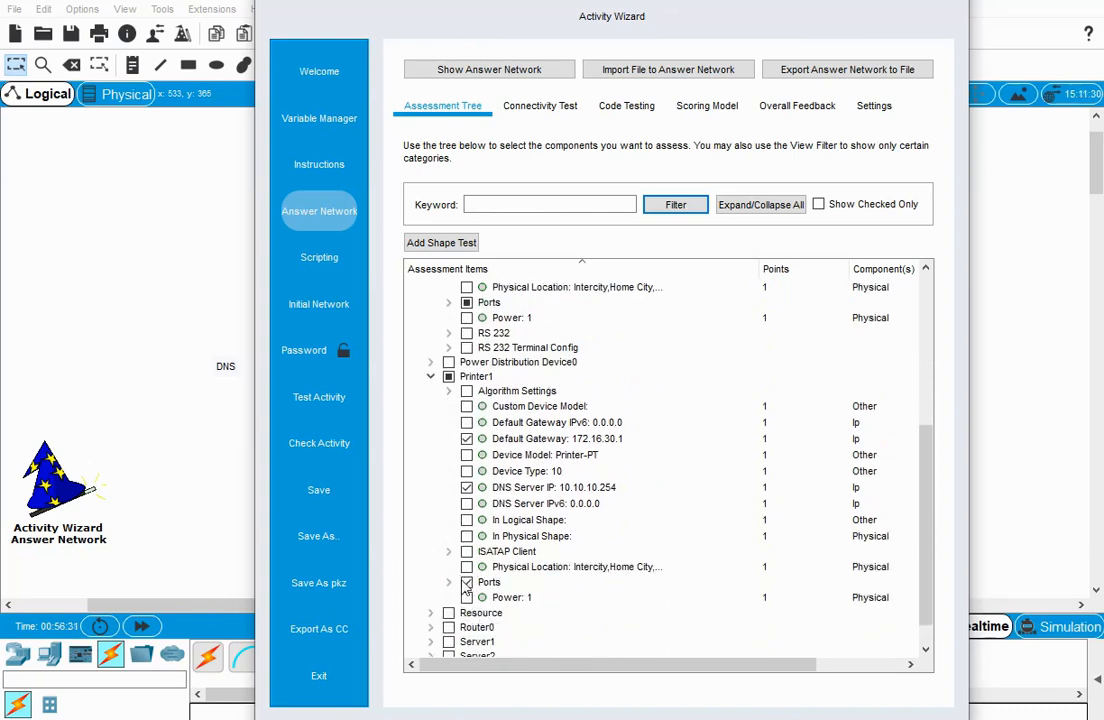
Include the IP Address and Subnet Mask of Printer1's FastEthernet0 port in the assessment.
{"action": "left_click", "coordinate": [449, 582]}
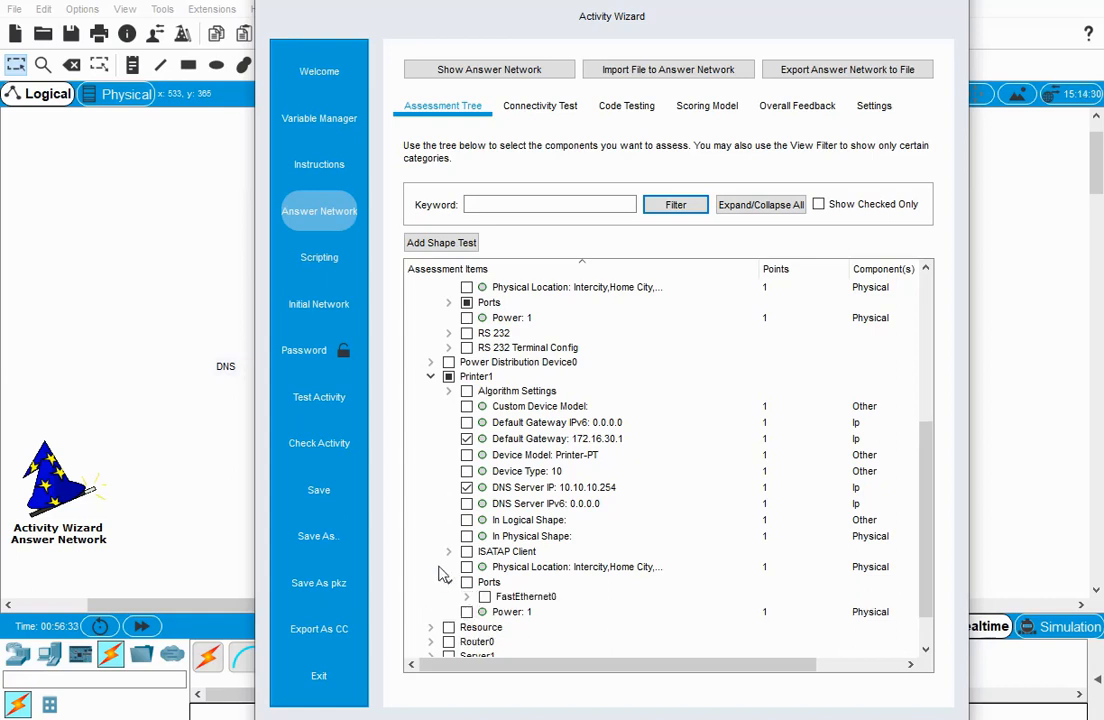
{"action": "scroll", "coordinate": [440, 575], "scroll_direction": "down", "scroll_amount": 1}
{"action": "left_click", "coordinate": [466, 550]}
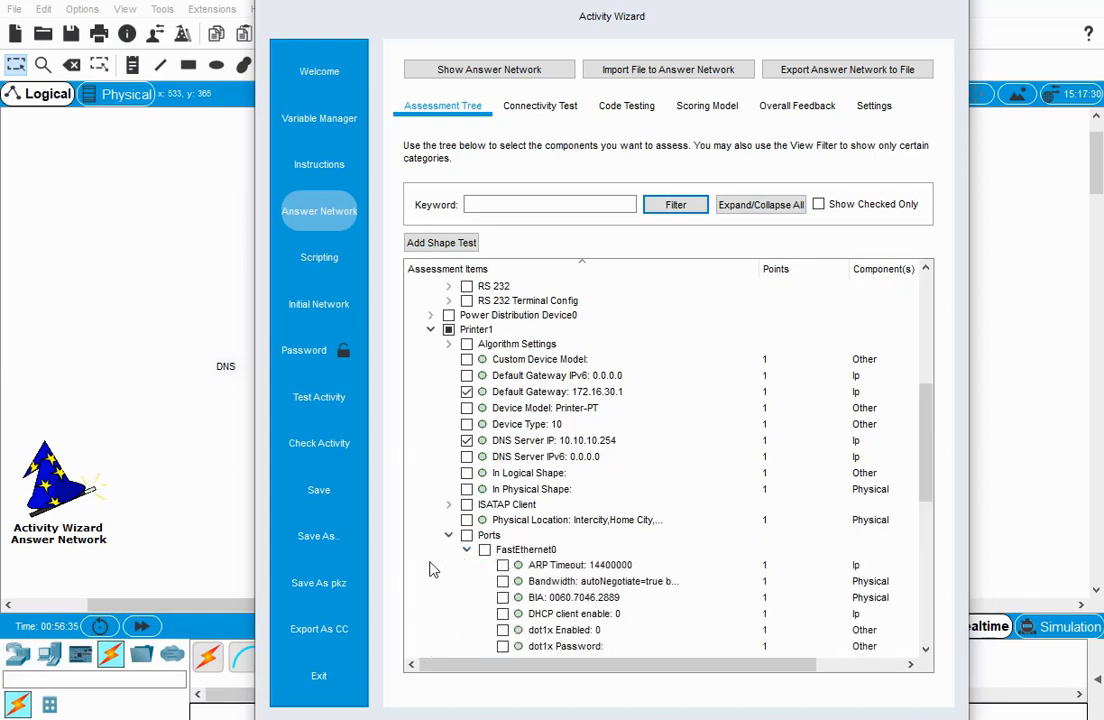
{"action": "scroll", "coordinate": [458, 572], "scroll_direction": "down", "scroll_amount": 3}
{"action": "left_click", "coordinate": [503, 558]}
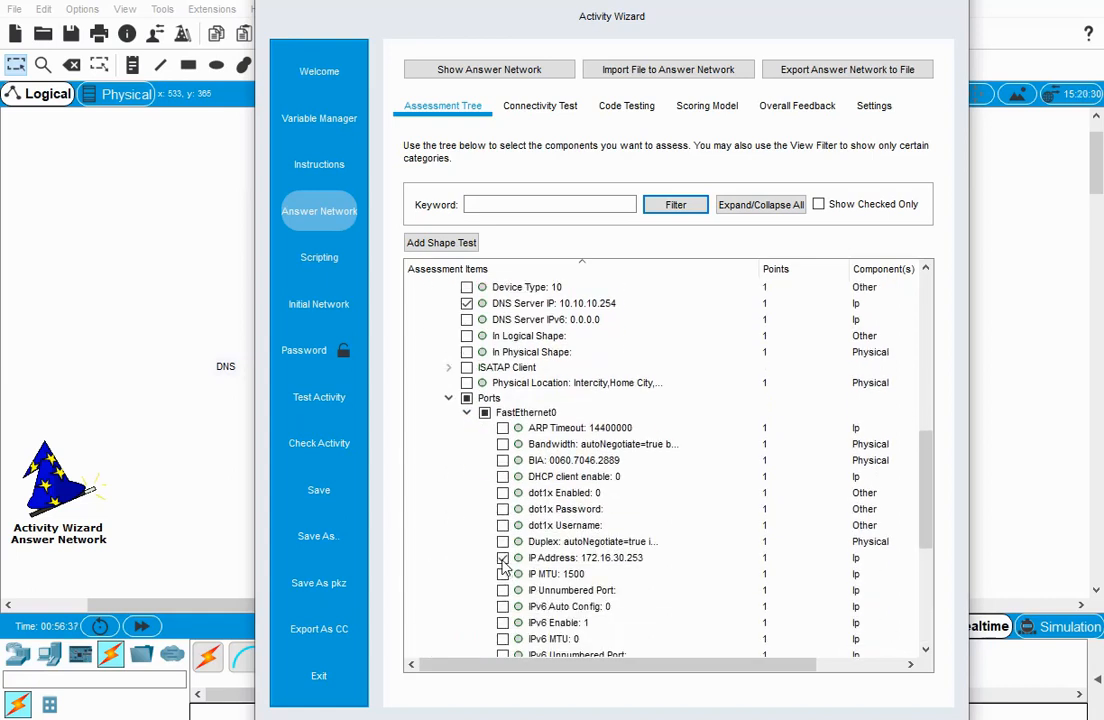
{"action": "scroll", "coordinate": [456, 584], "scroll_direction": "down", "scroll_amount": 3}
{"action": "scroll", "coordinate": [503, 596], "scroll_direction": "down", "scroll_amount": 1}
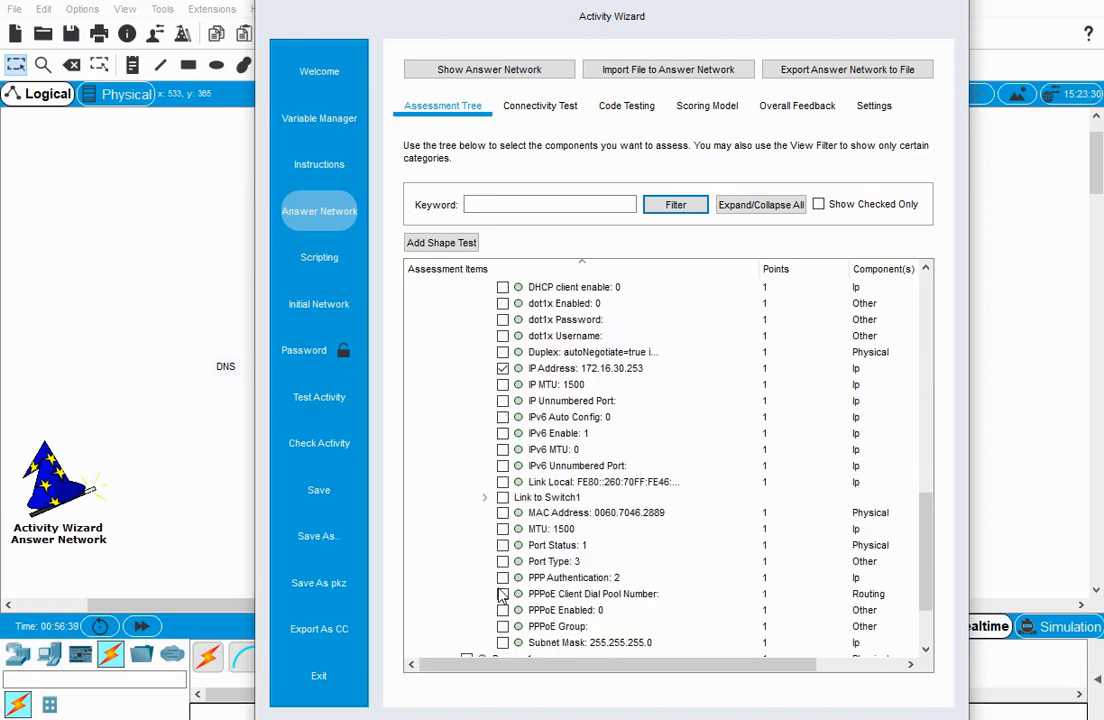
{"action": "left_click", "coordinate": [503, 643]}
Expand Router0 and look through its available assessment items, such as banners, console, enable passwords and host name.
{"action": "scroll", "coordinate": [455, 595], "scroll_direction": "down", "scroll_amount": 2}
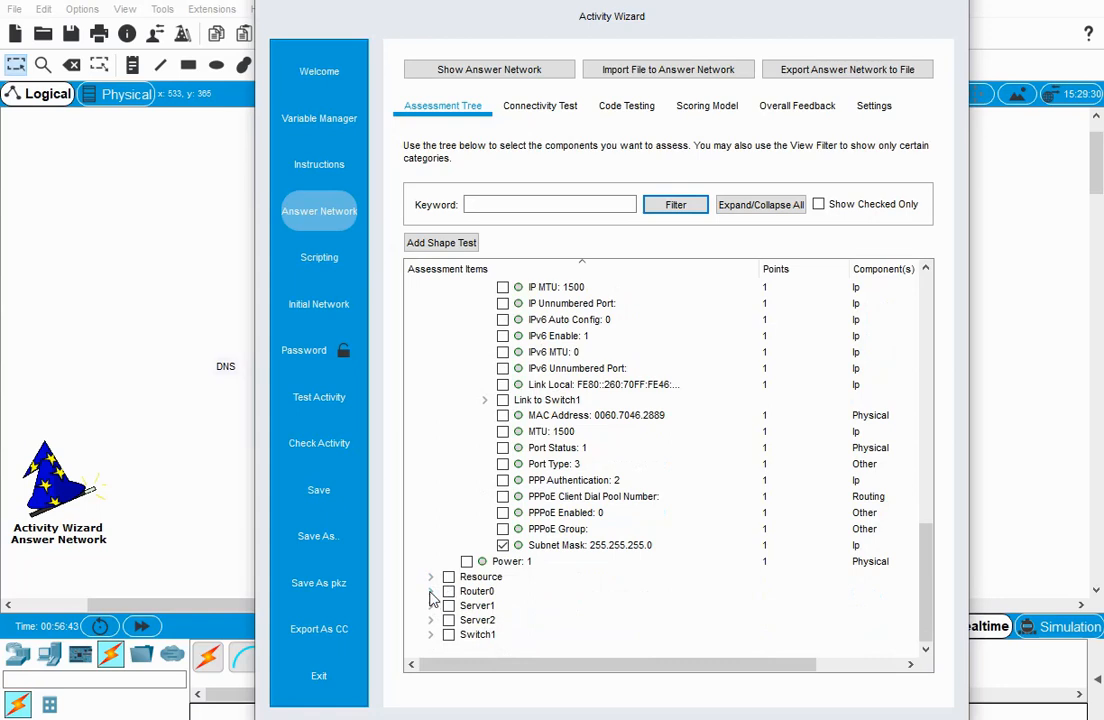
{"action": "left_click", "coordinate": [431, 591]}
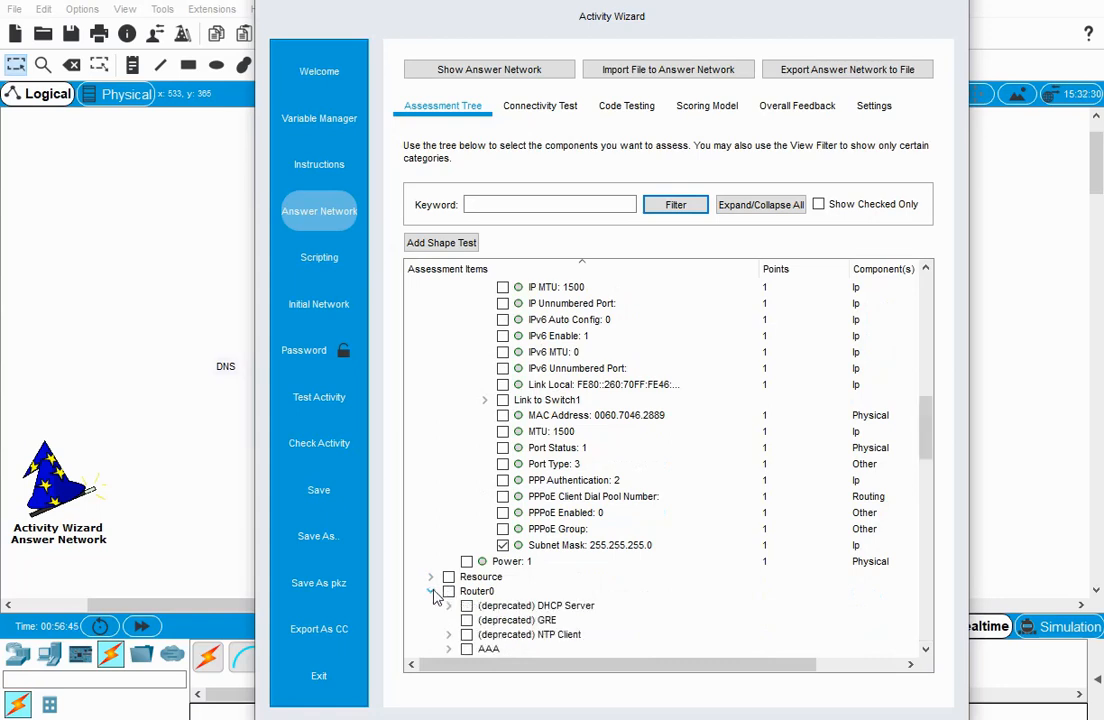
{"action": "scroll", "coordinate": [432, 592], "scroll_direction": "down", "scroll_amount": 3}
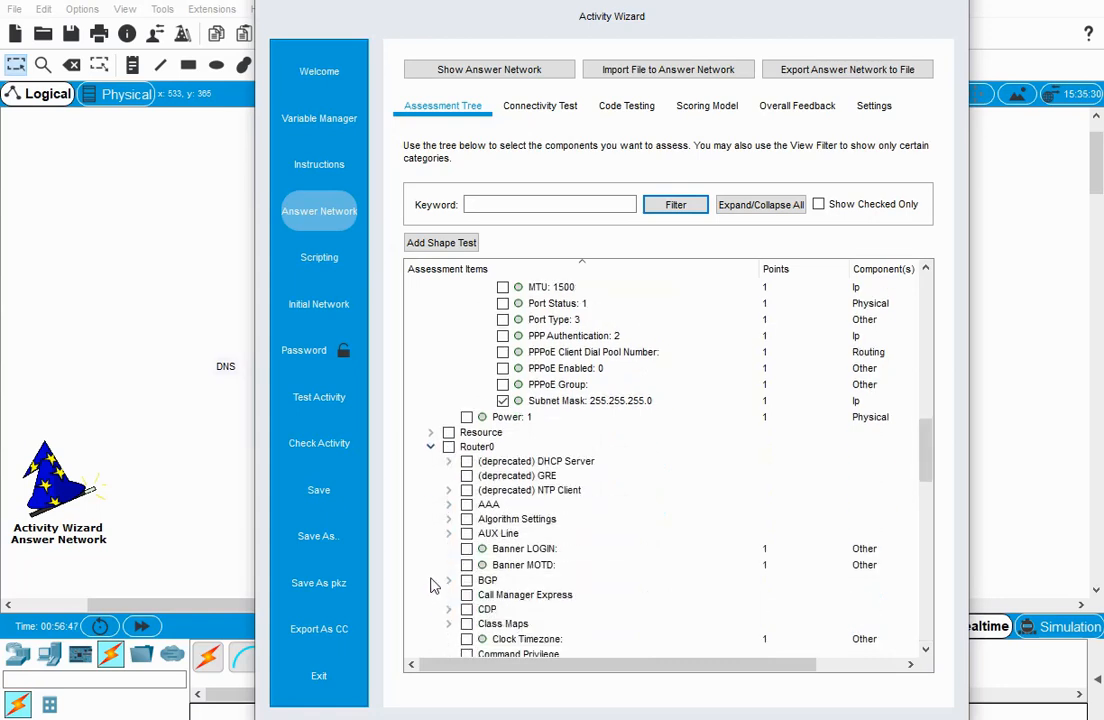
{"action": "scroll", "coordinate": [432, 584], "scroll_direction": "down", "scroll_amount": 2}
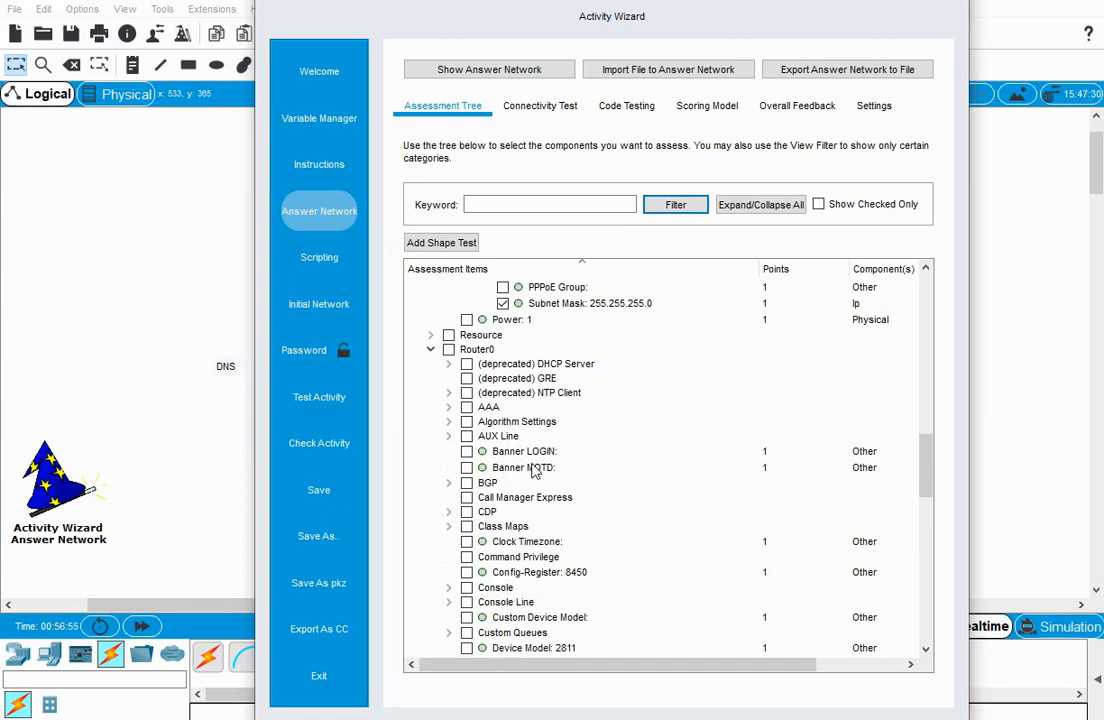
{"action": "scroll", "coordinate": [532, 500], "scroll_direction": "down", "scroll_amount": 1}
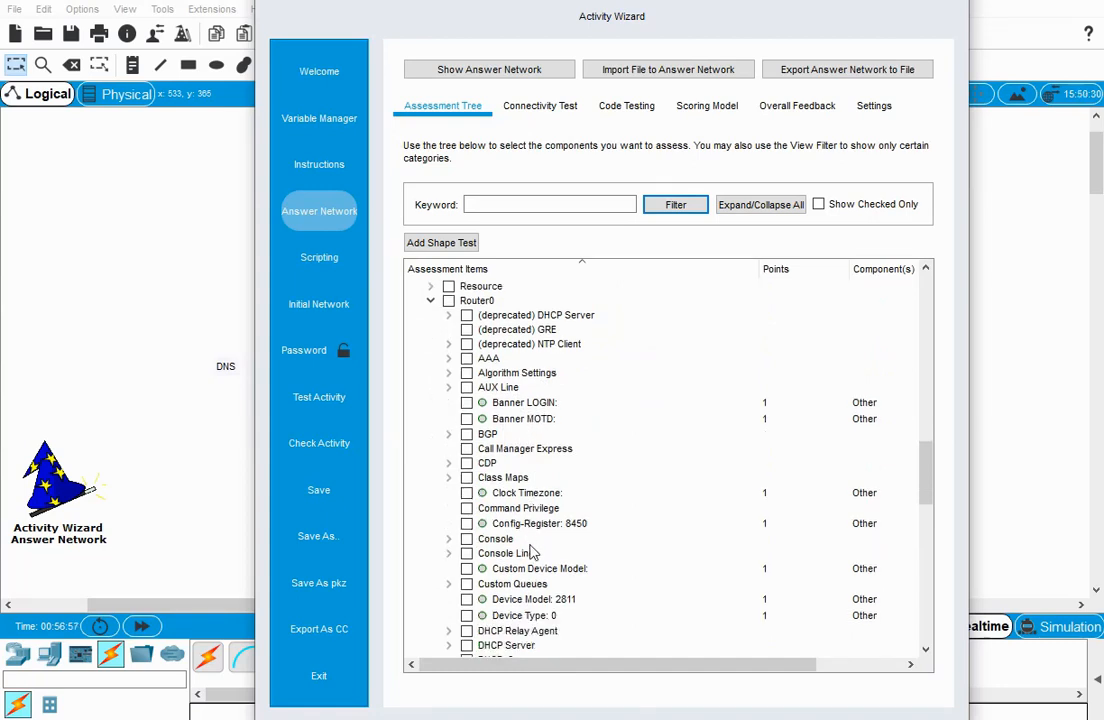
{"action": "scroll", "coordinate": [525, 520], "scroll_direction": "down", "scroll_amount": 1}
{"action": "scroll", "coordinate": [538, 544], "scroll_direction": "down", "scroll_amount": 1}
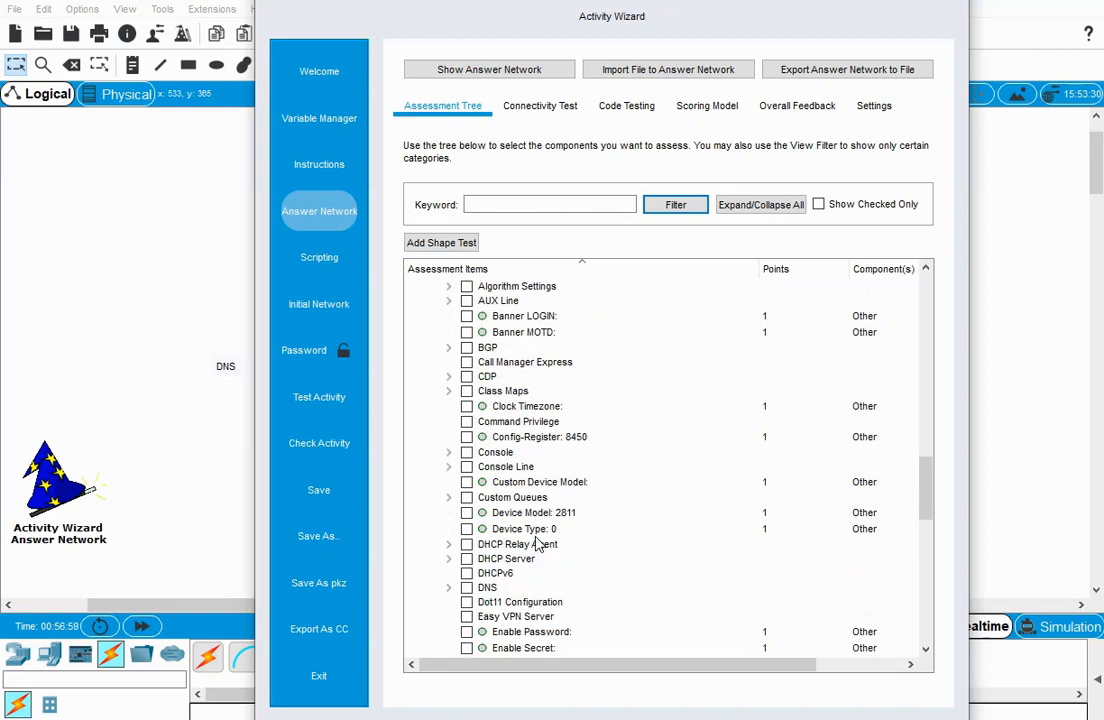
{"action": "scroll", "coordinate": [540, 565], "scroll_direction": "down", "scroll_amount": 1}
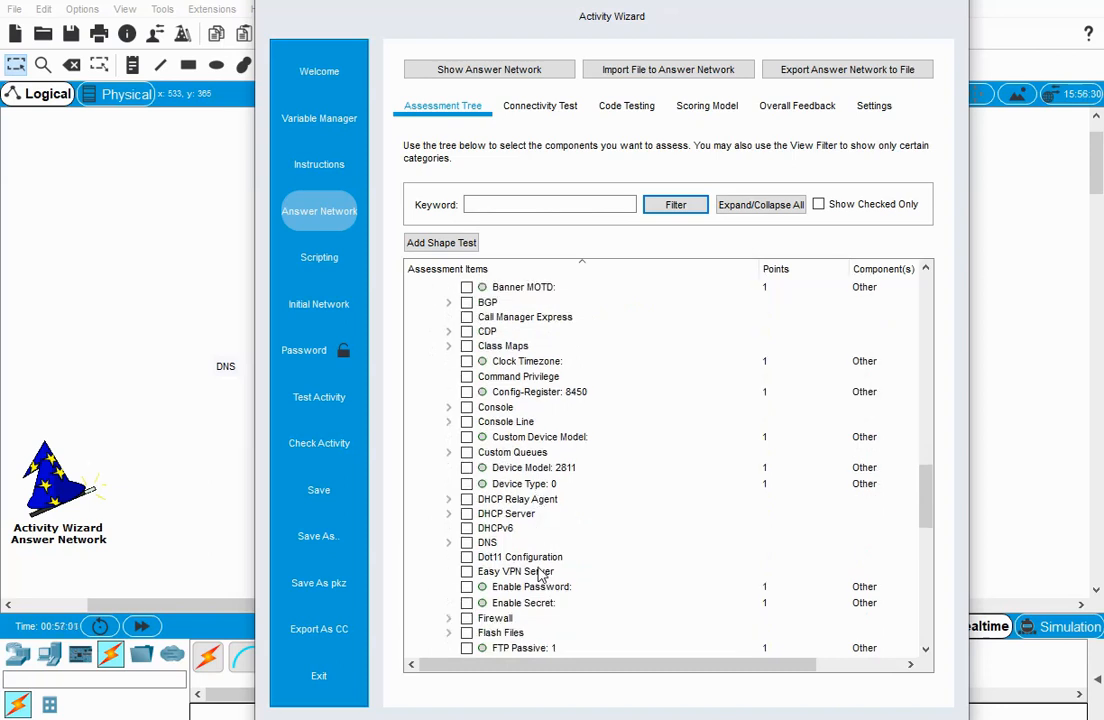
{"action": "scroll", "coordinate": [535, 560], "scroll_direction": "down", "scroll_amount": 1}
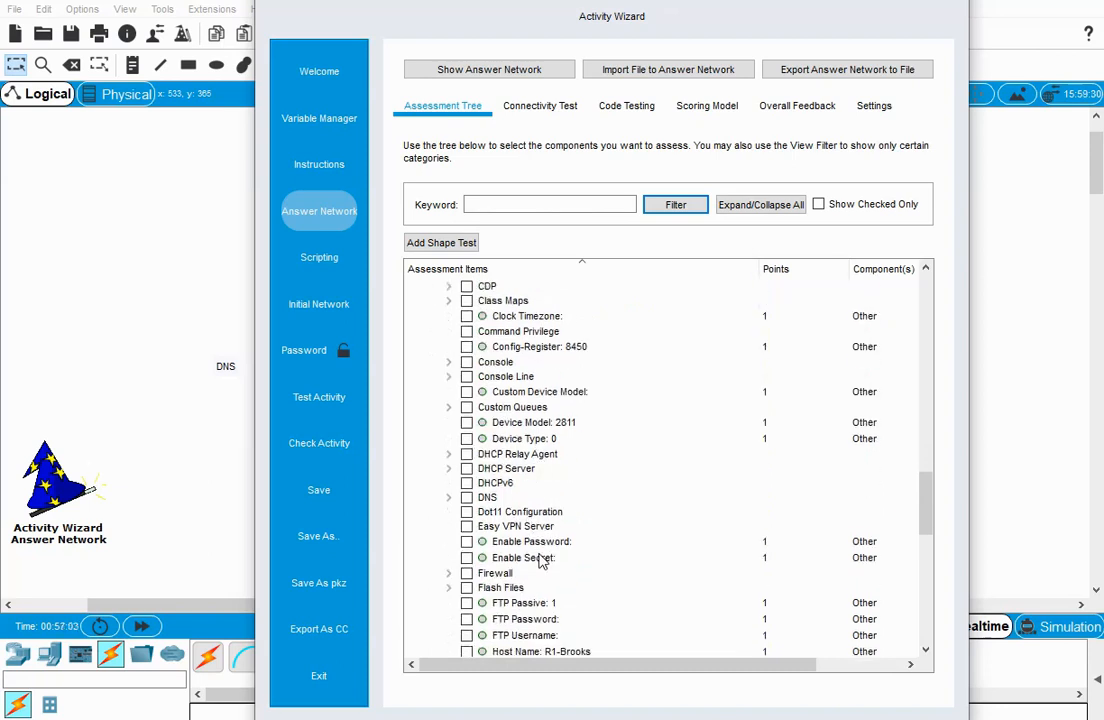
{"action": "scroll", "coordinate": [540, 567], "scroll_direction": "down", "scroll_amount": 1}
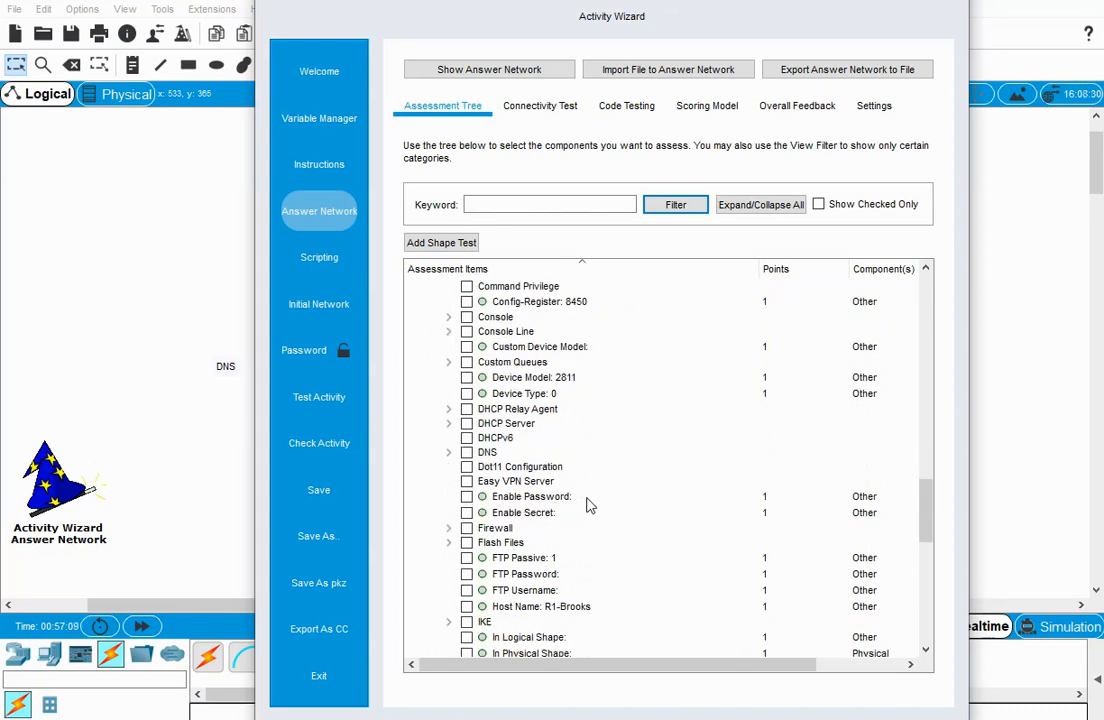
{"action": "scroll", "coordinate": [552, 562], "scroll_direction": "down", "scroll_amount": 2}
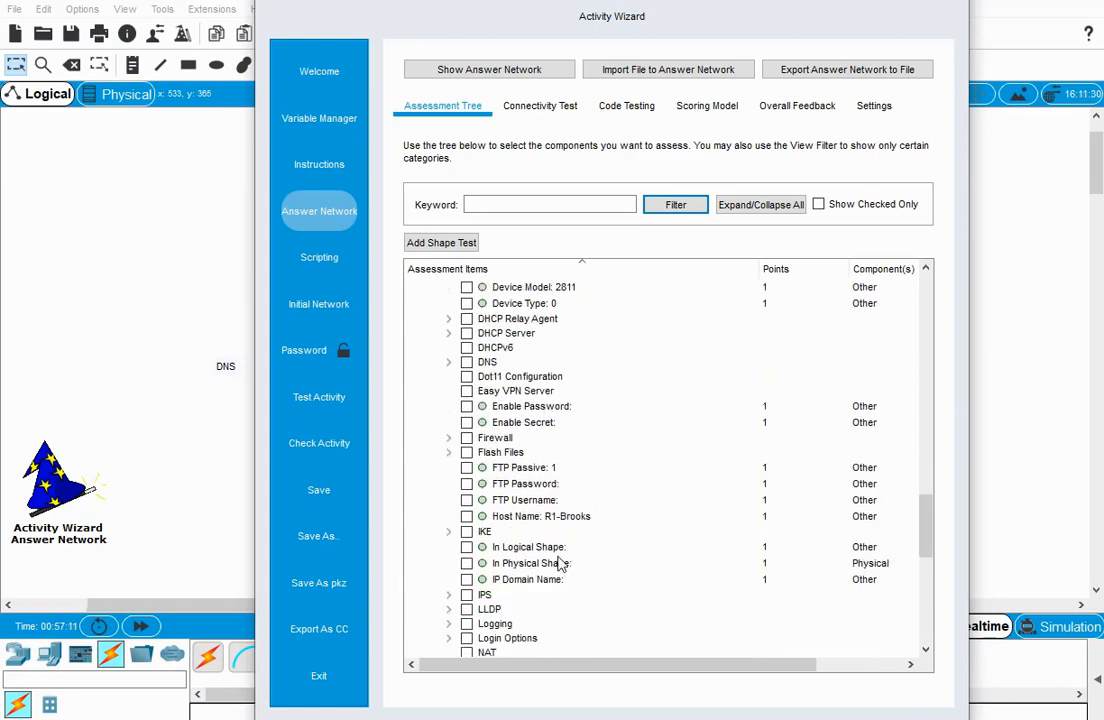
{"action": "scroll", "coordinate": [572, 552], "scroll_direction": "down", "scroll_amount": 4}
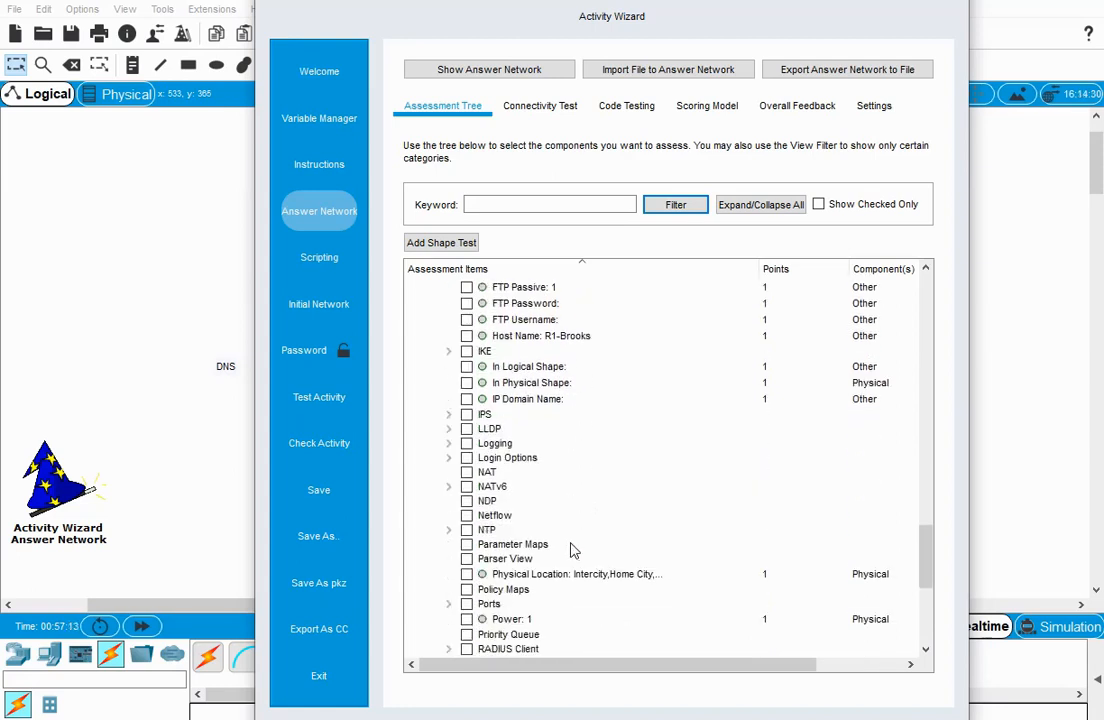
Expand Router0's Ports group and include the IP Address of its FastEthernet0/0 port as an assessment item.
{"action": "scroll", "coordinate": [572, 550], "scroll_direction": "down", "scroll_amount": 2}
{"action": "scroll", "coordinate": [563, 548], "scroll_direction": "down", "scroll_amount": 3}
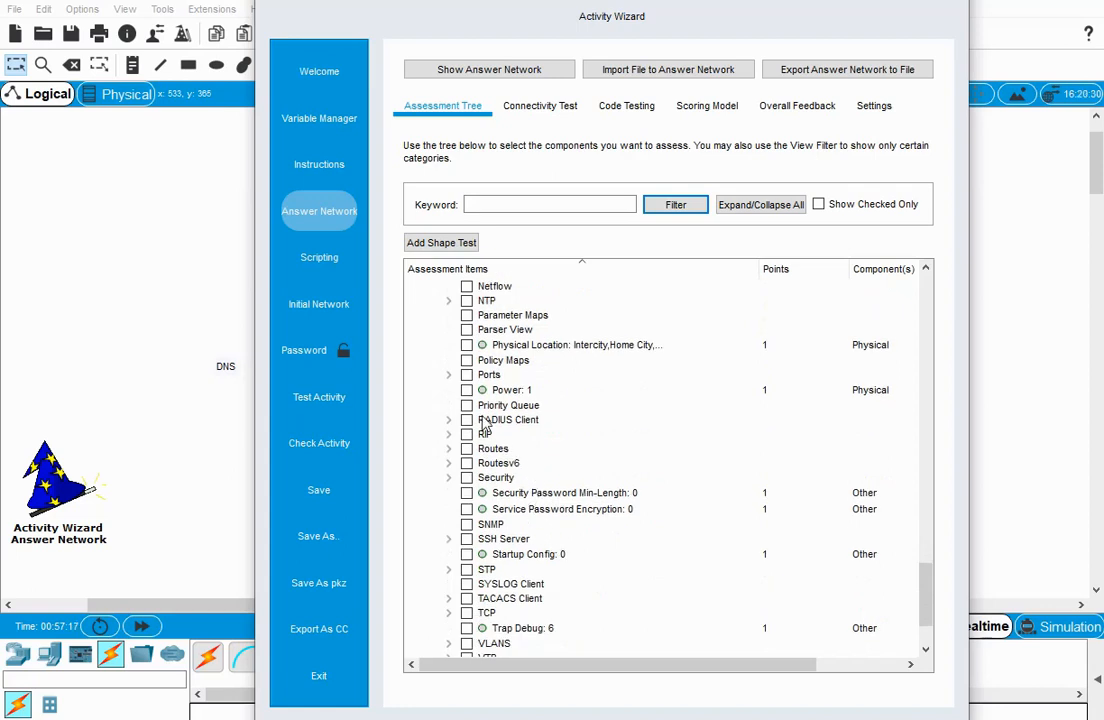
{"action": "left_click", "coordinate": [451, 376]}
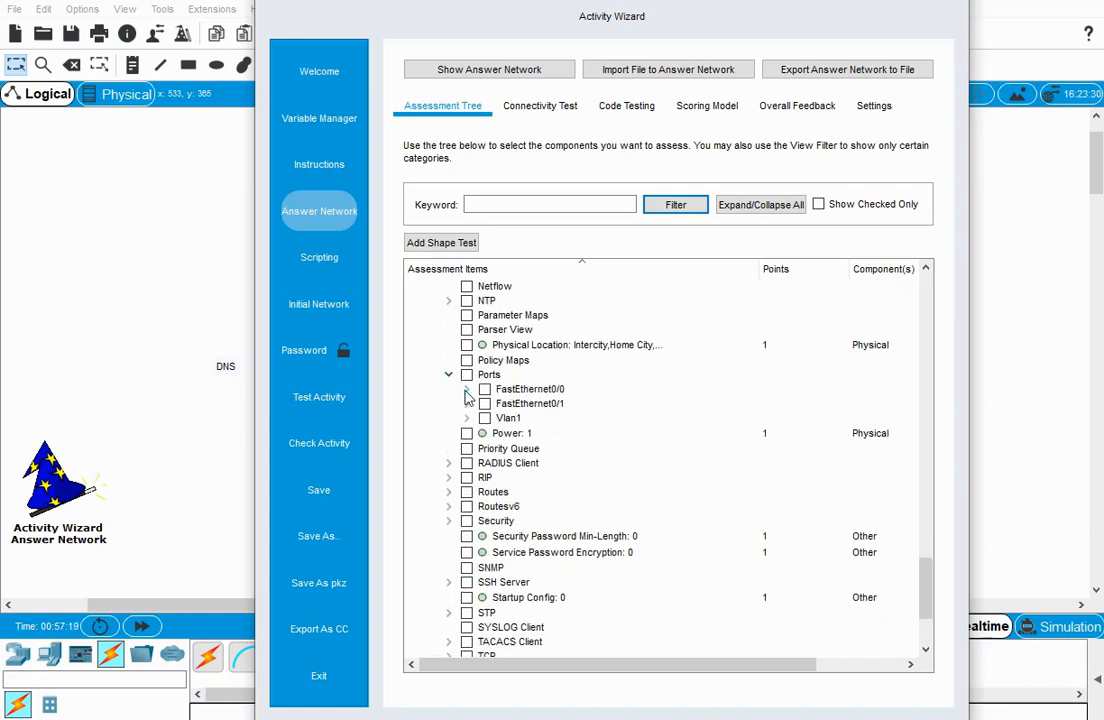
{"action": "left_click", "coordinate": [466, 391]}
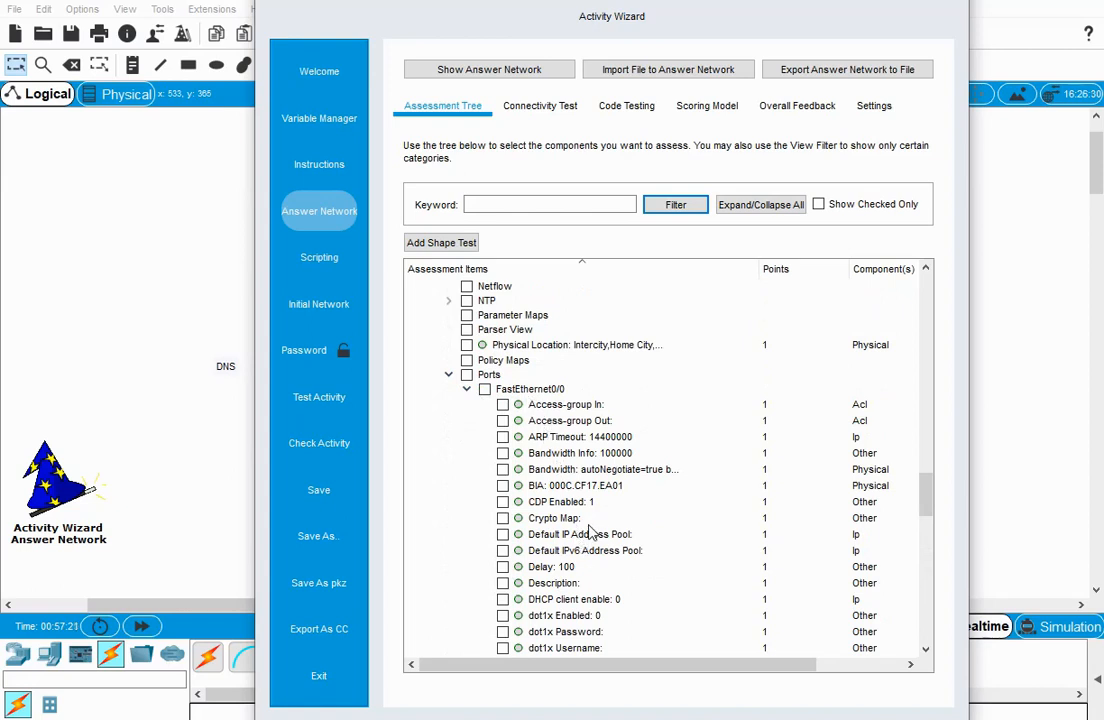
{"action": "scroll", "coordinate": [590, 533], "scroll_direction": "down", "scroll_amount": 4}
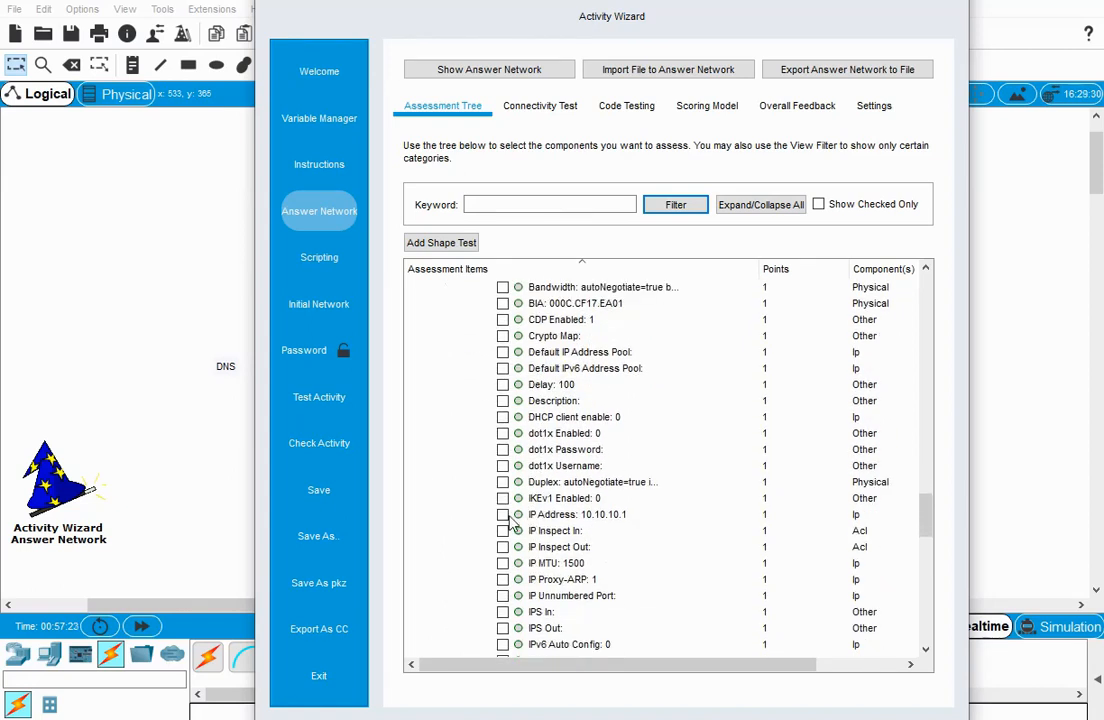
Include the Subnet Mask of Router0's FastEthernet0/0 port in the assessment.
{"action": "scroll", "coordinate": [586, 555], "scroll_direction": "down", "scroll_amount": 3}
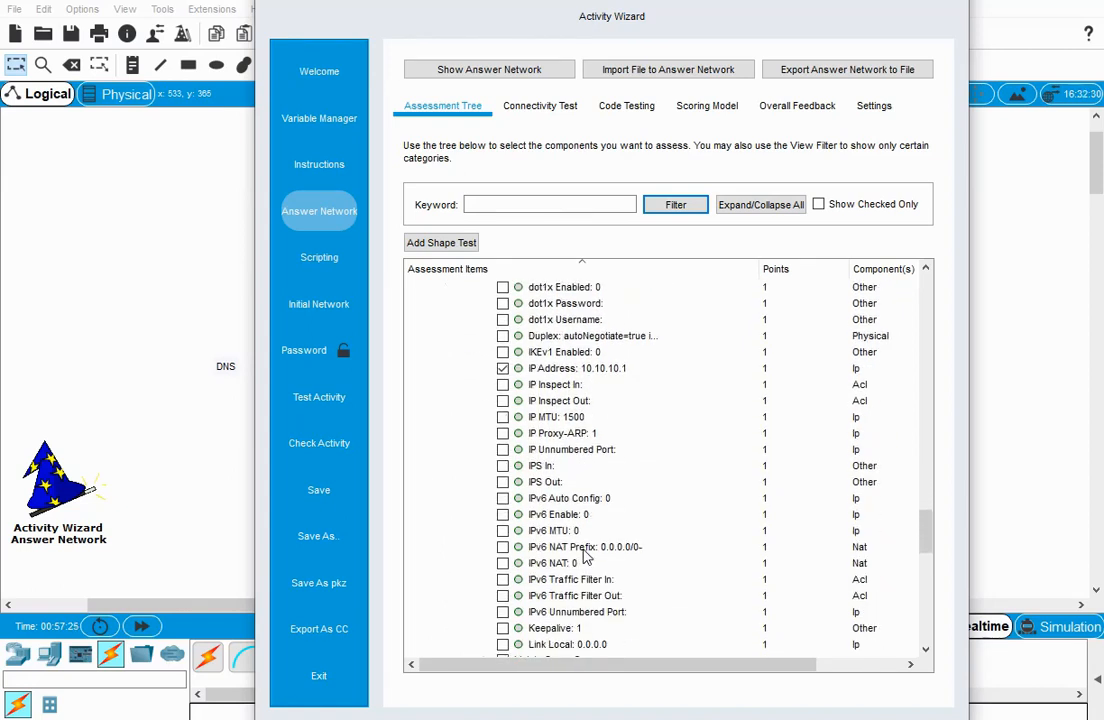
{"action": "scroll", "coordinate": [586, 558], "scroll_direction": "down", "scroll_amount": 2}
{"action": "scroll", "coordinate": [588, 568], "scroll_direction": "down", "scroll_amount": 3}
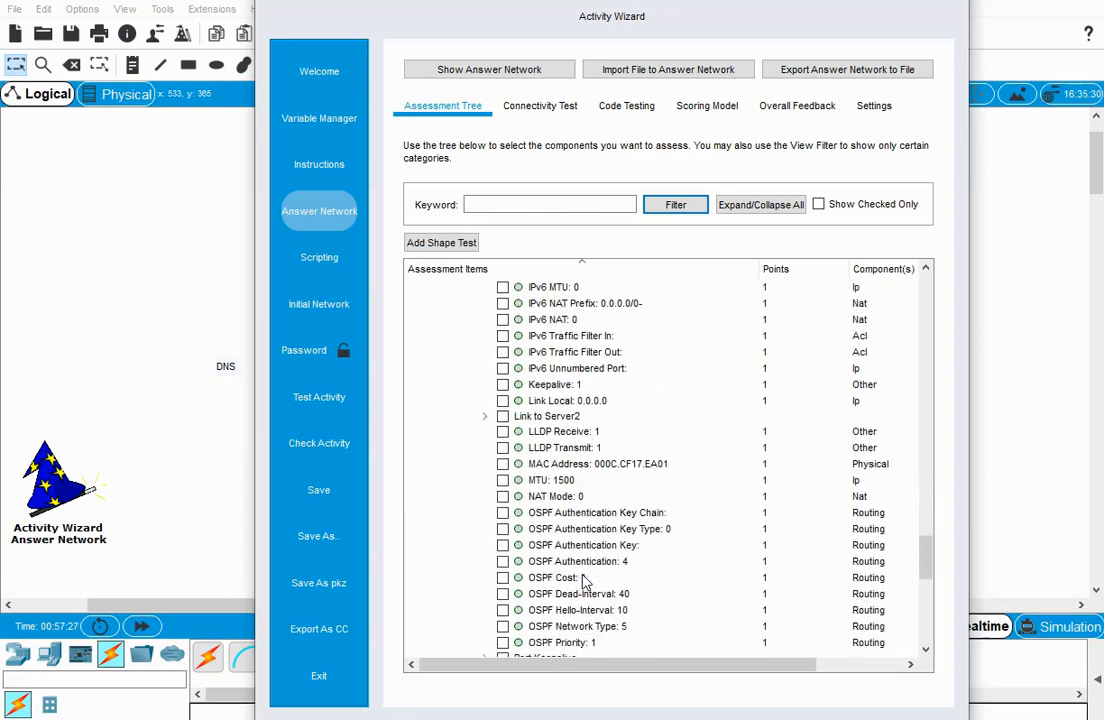
{"action": "scroll", "coordinate": [586, 580], "scroll_direction": "down", "scroll_amount": 5}
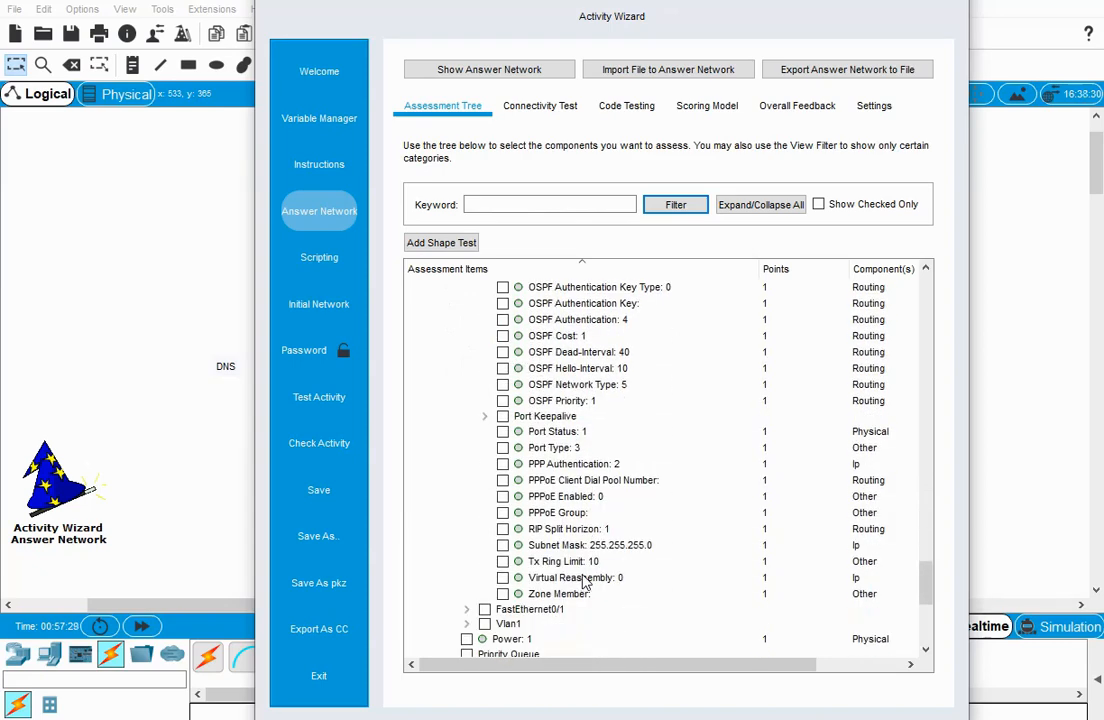
{"action": "scroll", "coordinate": [585, 583], "scroll_direction": "up", "scroll_amount": 5}
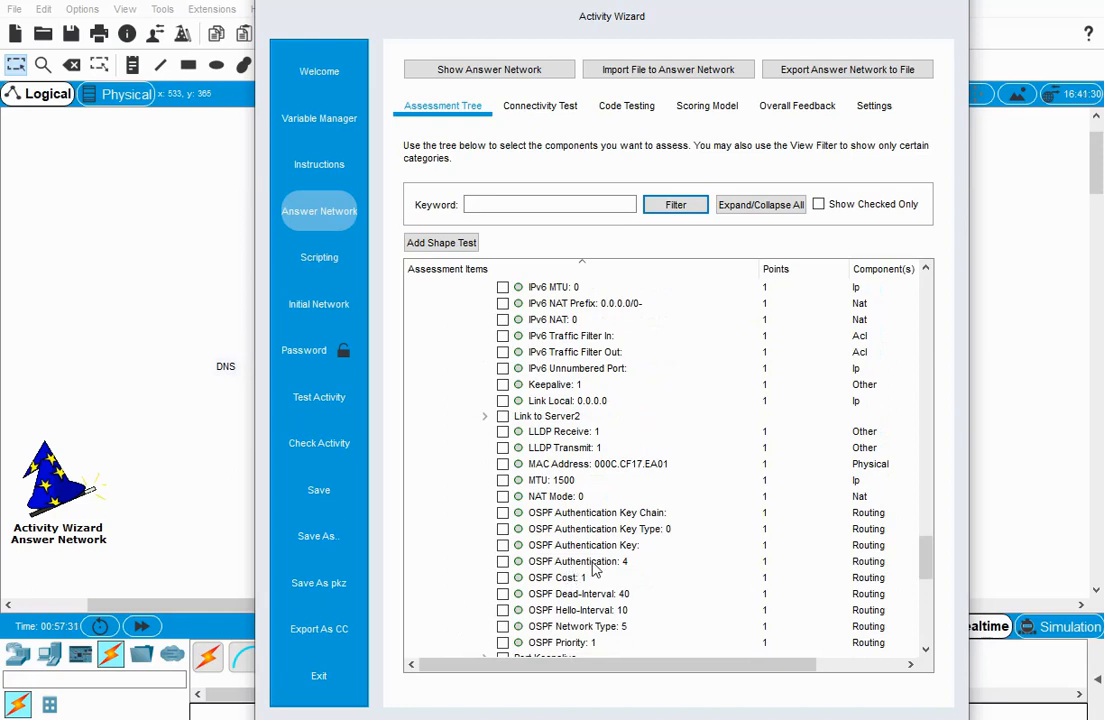
{"action": "scroll", "coordinate": [580, 575], "scroll_direction": "up", "scroll_amount": 4}
{"action": "scroll", "coordinate": [595, 567], "scroll_direction": "down", "scroll_amount": 7}
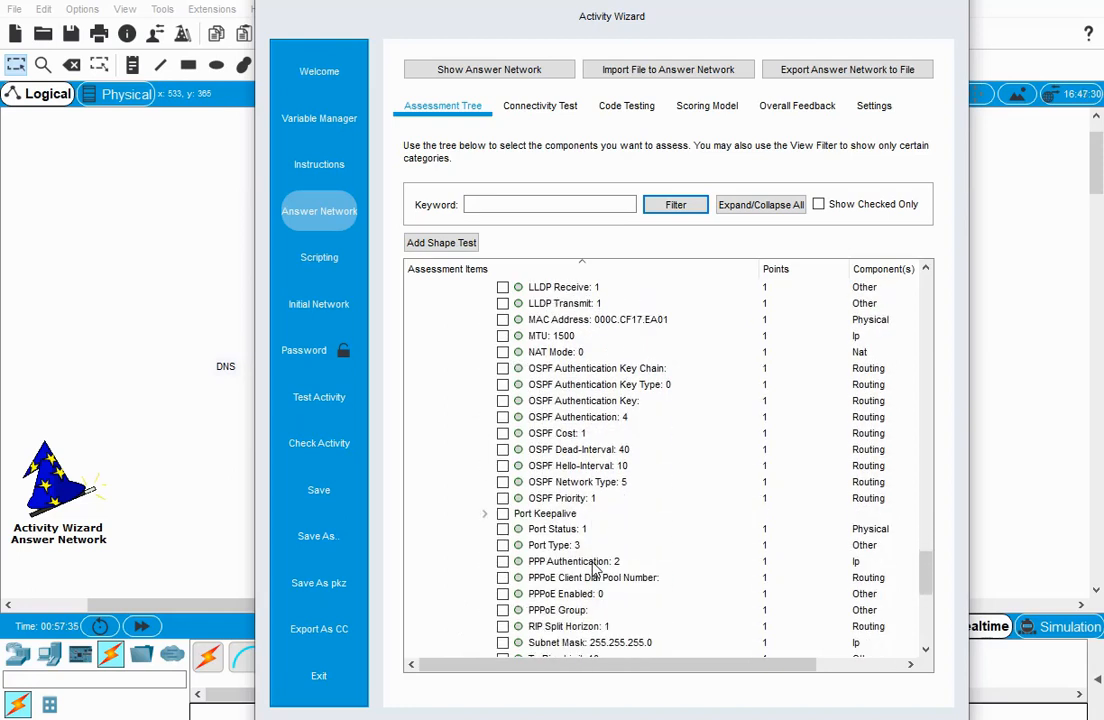
{"action": "scroll", "coordinate": [594, 568], "scroll_direction": "down", "scroll_amount": 2}
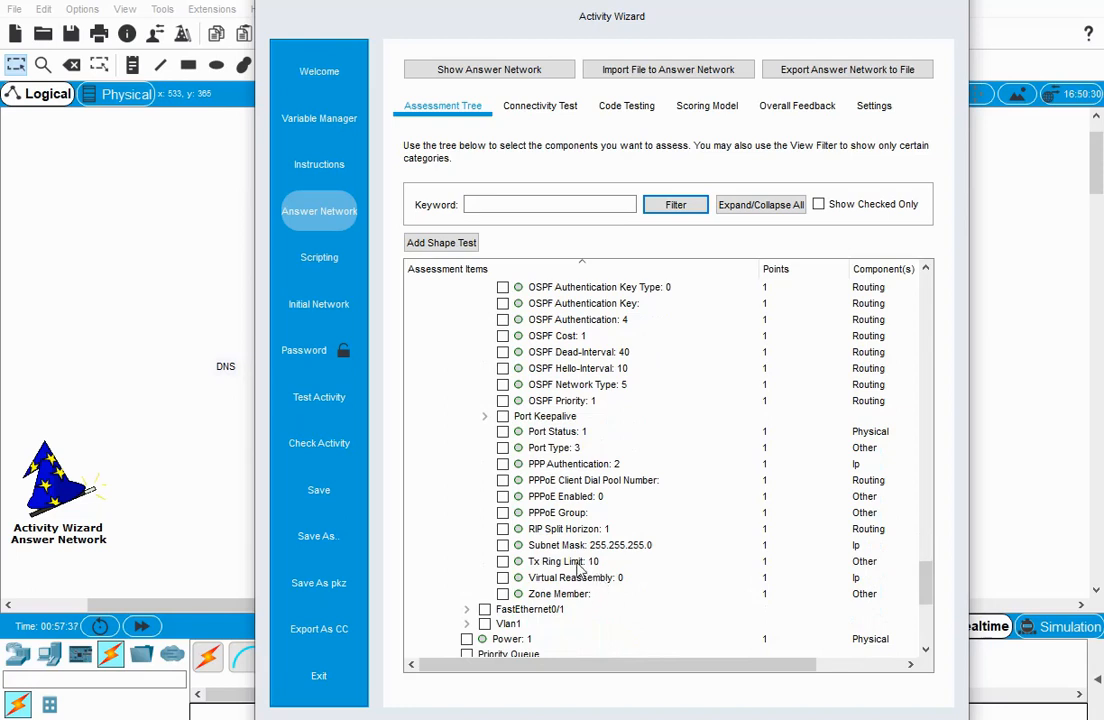
{"action": "left_click", "coordinate": [503, 547]}
Under Router0's FastEthernet0/0 port, expand Link to Server2 and include its Connects to FastEthernet0 item in the assessment.
{"action": "scroll", "coordinate": [440, 578], "scroll_direction": "down", "scroll_amount": 3}
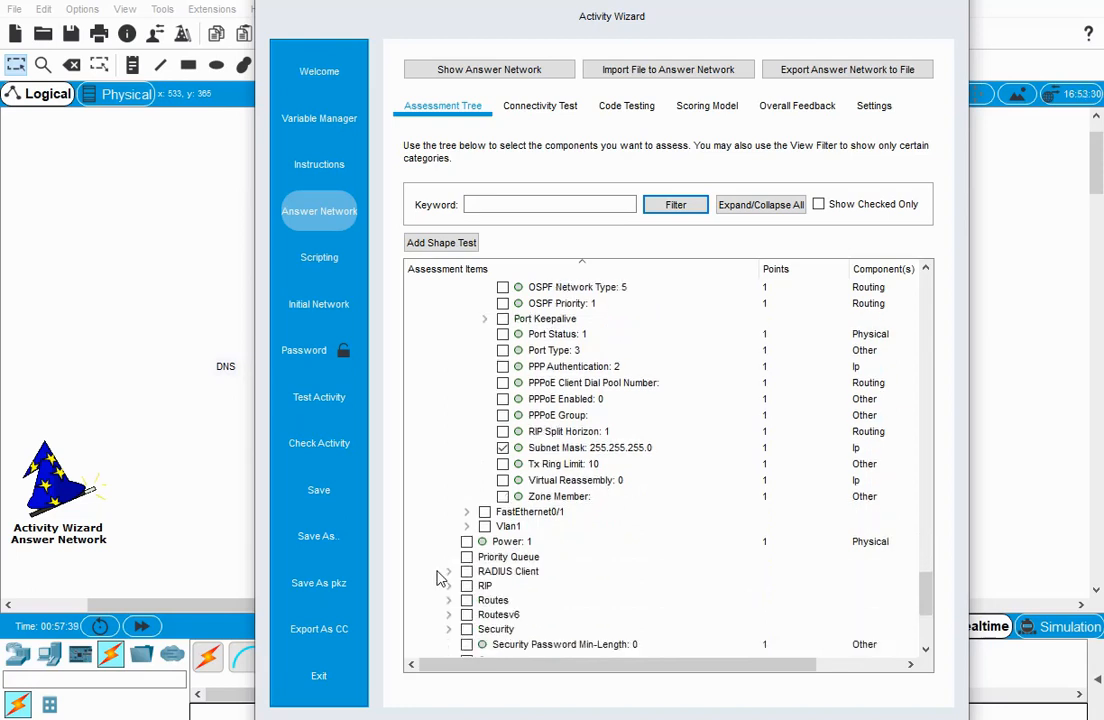
{"action": "scroll", "coordinate": [460, 570], "scroll_direction": "up", "scroll_amount": 4}
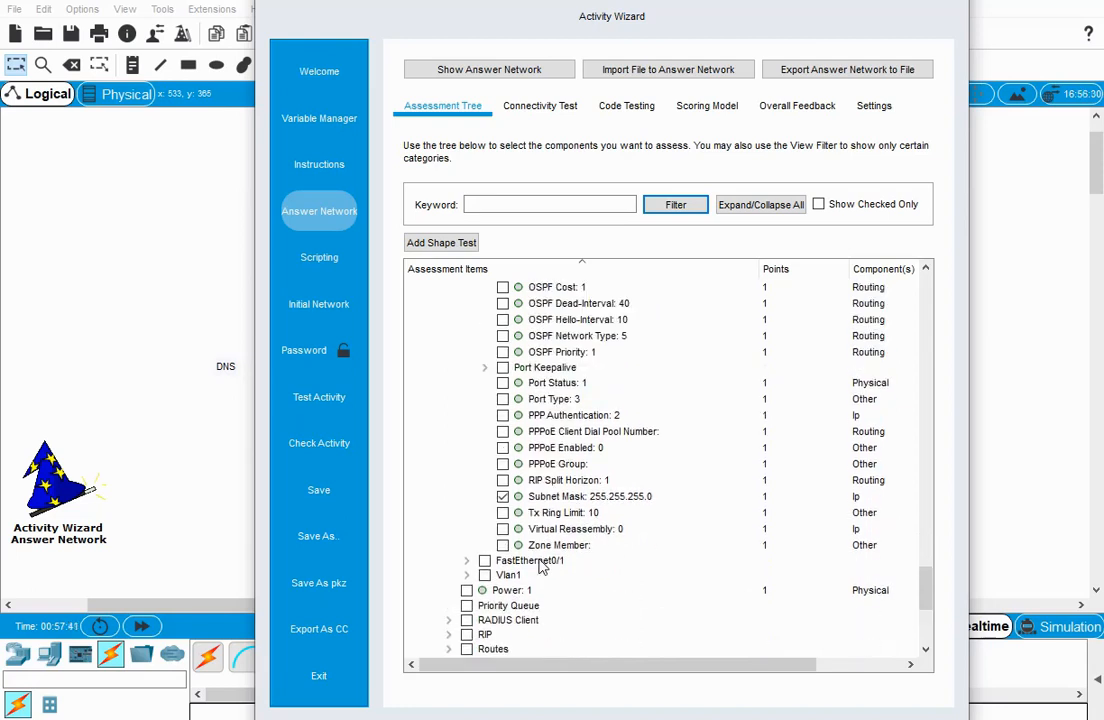
{"action": "scroll", "coordinate": [540, 566], "scroll_direction": "up", "scroll_amount": 5}
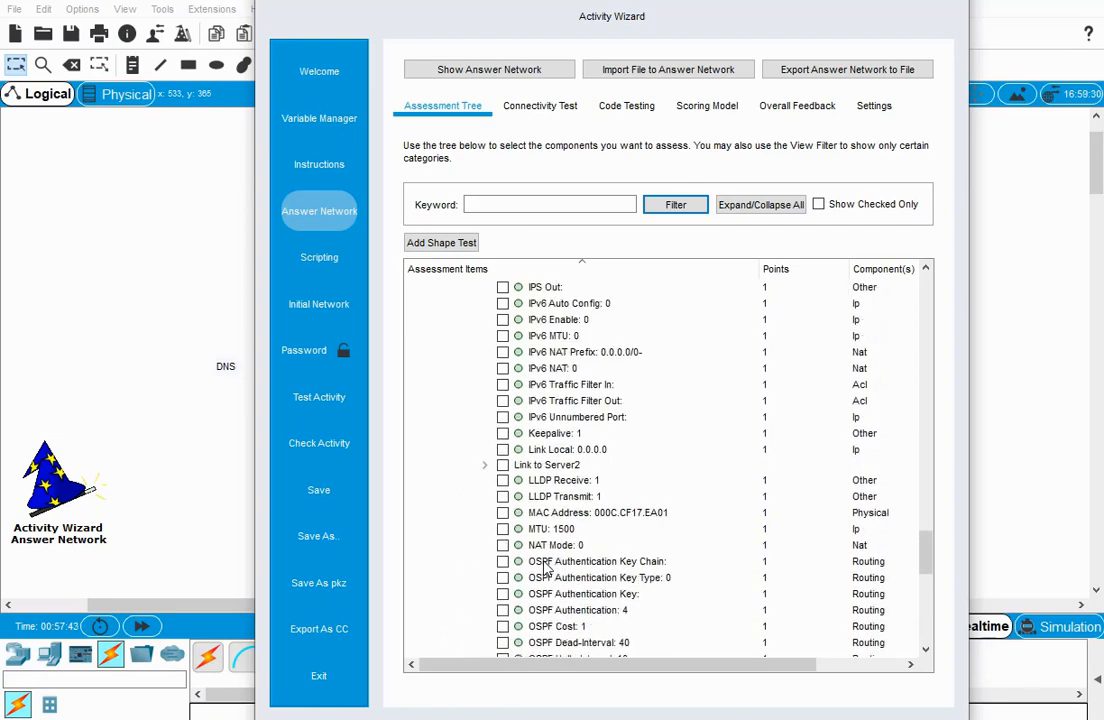
{"action": "scroll", "coordinate": [544, 566], "scroll_direction": "up", "scroll_amount": 5}
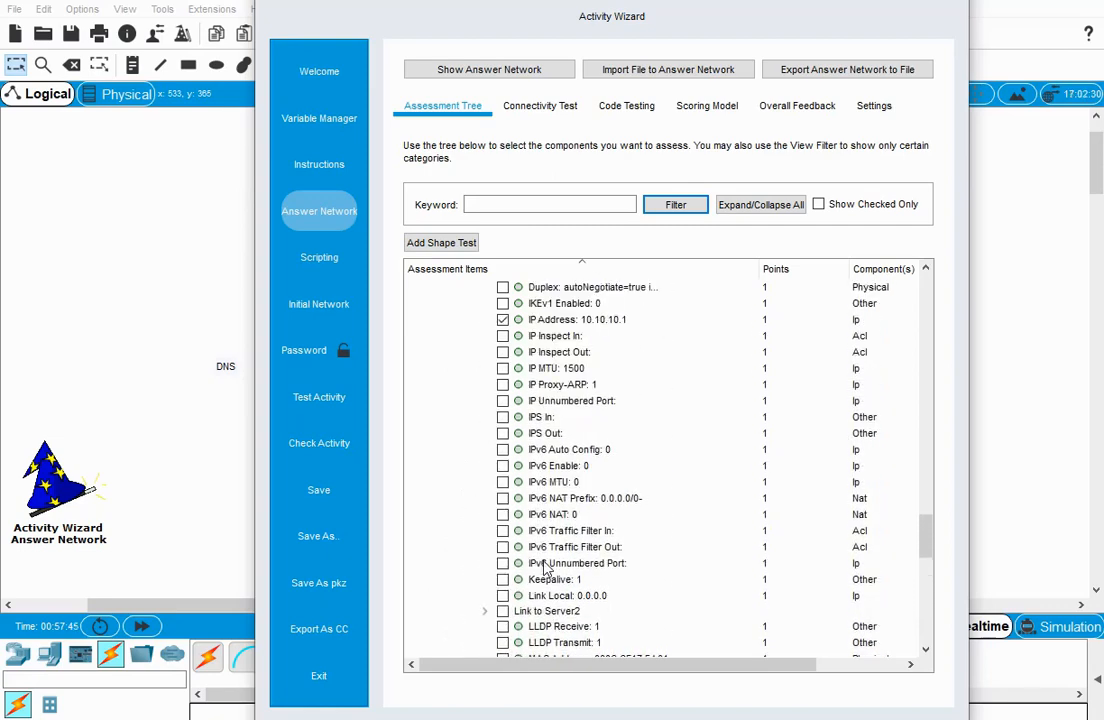
{"action": "scroll", "coordinate": [545, 567], "scroll_direction": "up", "scroll_amount": 4}
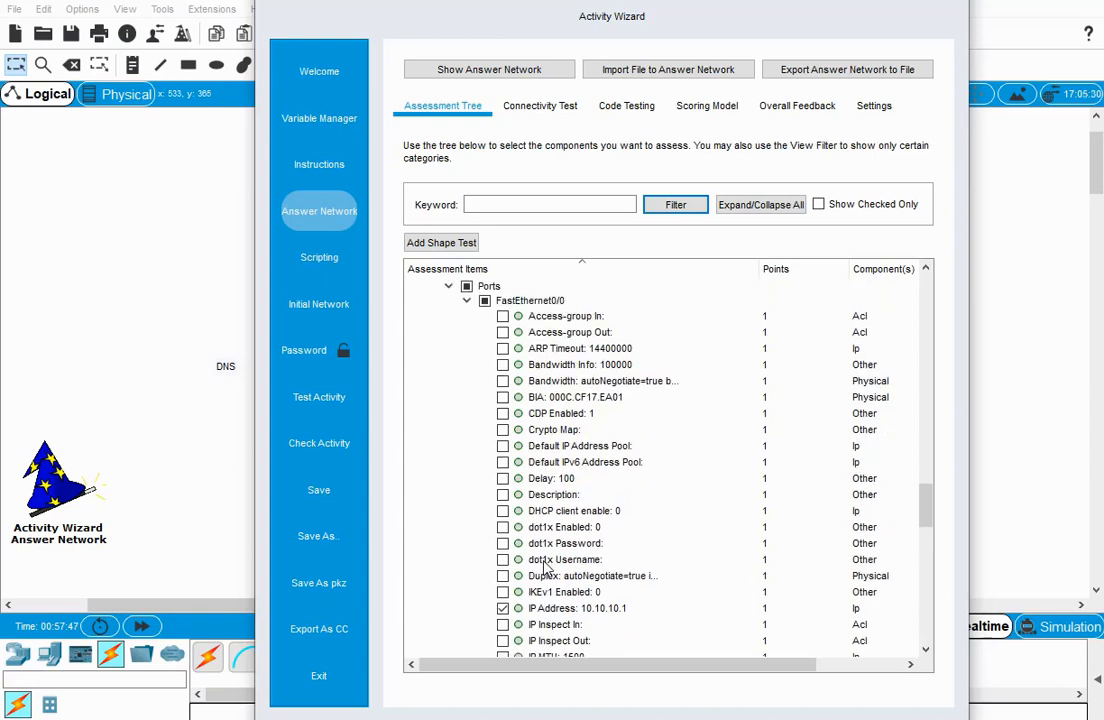
{"action": "scroll", "coordinate": [545, 567], "scroll_direction": "down", "scroll_amount": 2}
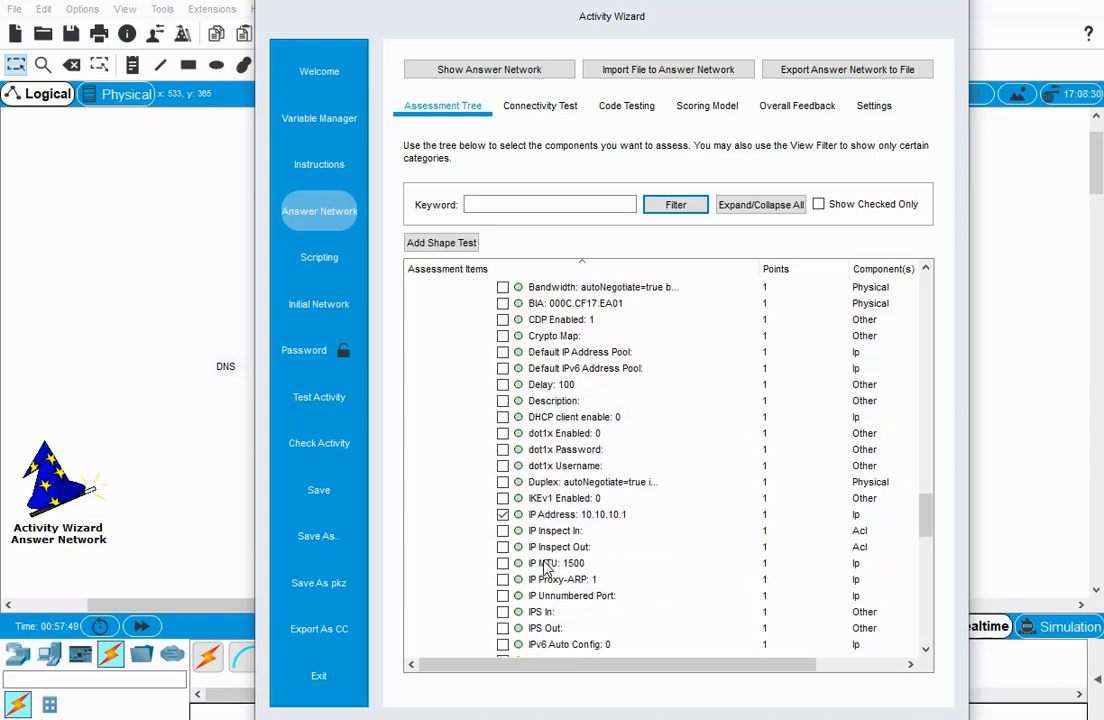
{"action": "scroll", "coordinate": [545, 567], "scroll_direction": "down", "scroll_amount": 7}
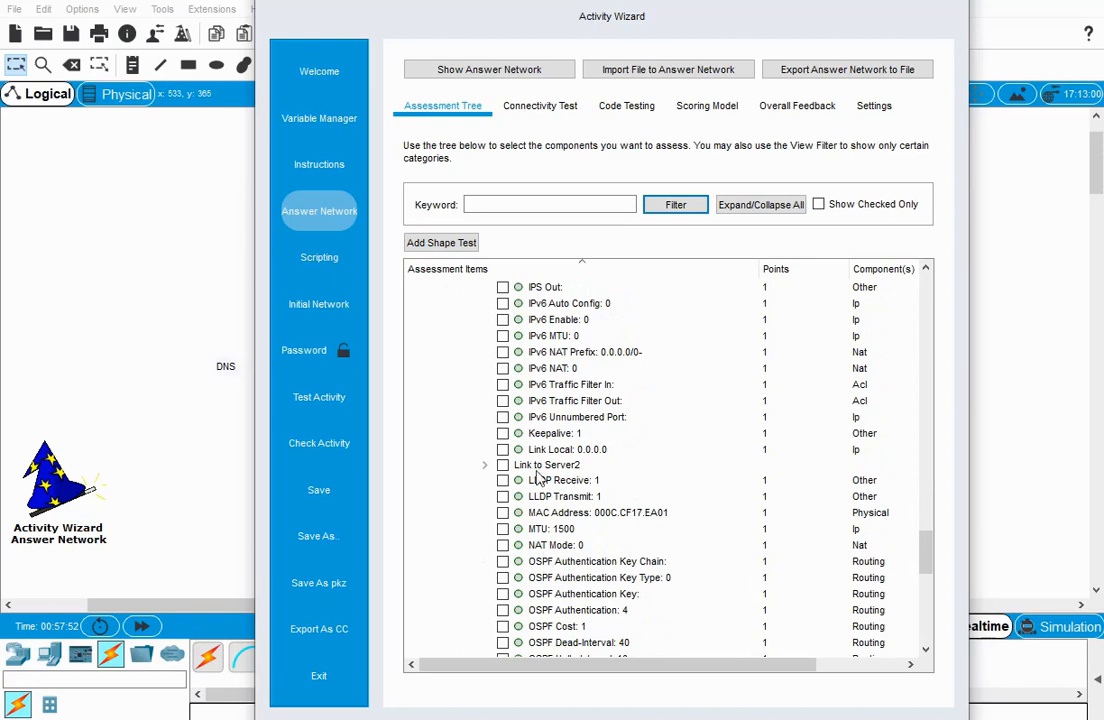
{"action": "left_click", "coordinate": [484, 466]}
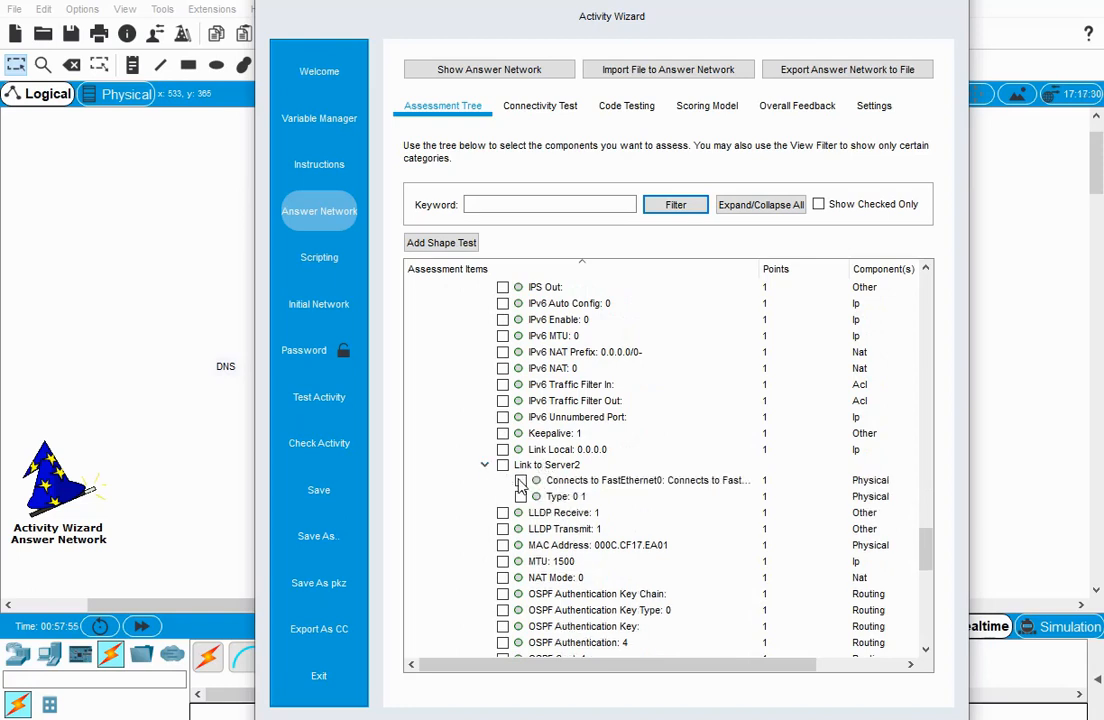
{"action": "left_click", "coordinate": [520, 481]}
Expand Router0's FastEthernet0/1 port and include its IP Address and Subnet Mask as assessment items.
{"action": "scroll", "coordinate": [445, 510], "scroll_direction": "down", "scroll_amount": 7}
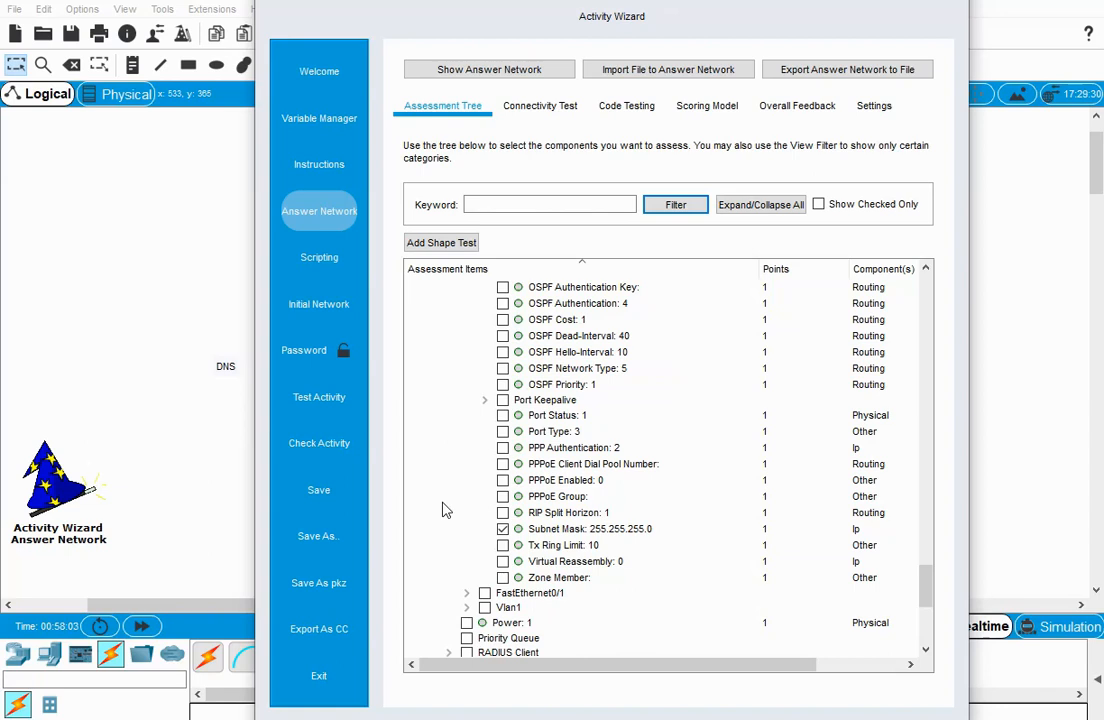
{"action": "scroll", "coordinate": [446, 510], "scroll_direction": "down", "scroll_amount": 3}
{"action": "scroll", "coordinate": [446, 512], "scroll_direction": "down", "scroll_amount": 2}
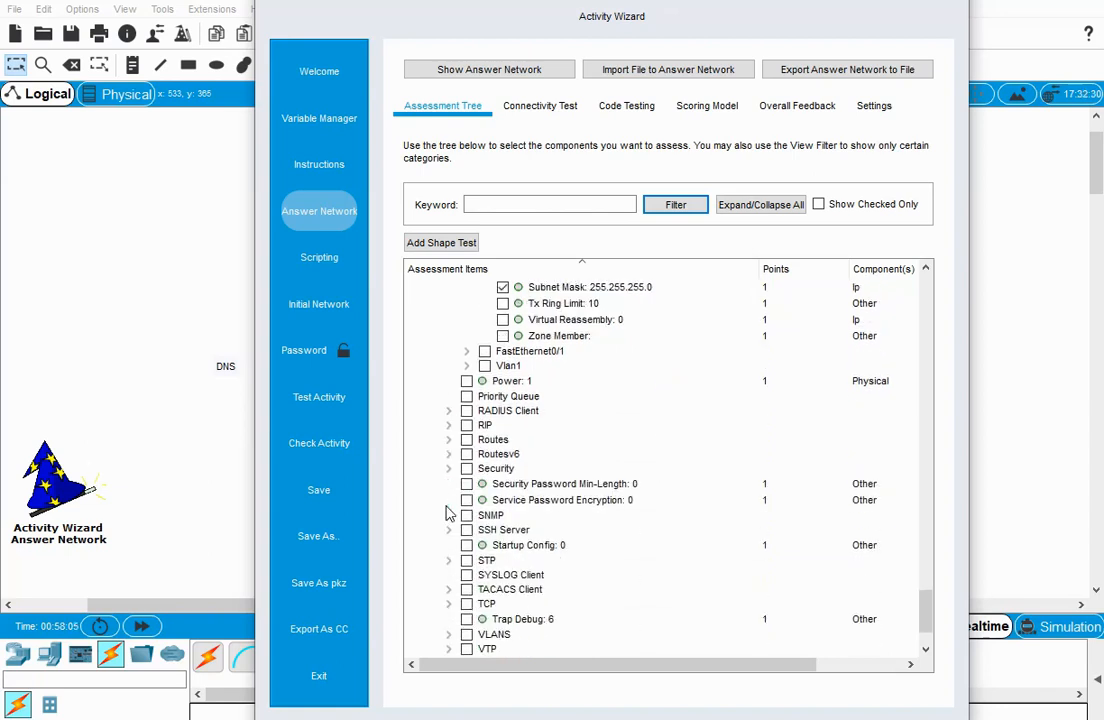
{"action": "scroll", "coordinate": [546, 463], "scroll_direction": "up", "scroll_amount": 1}
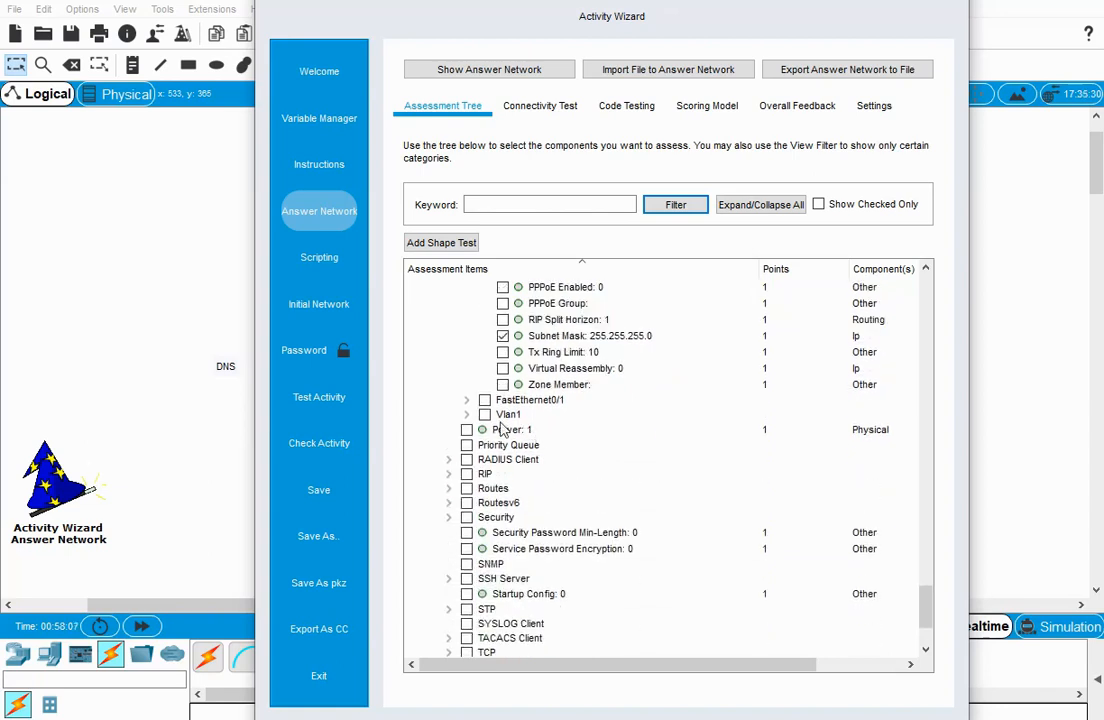
{"action": "left_click", "coordinate": [466, 399]}
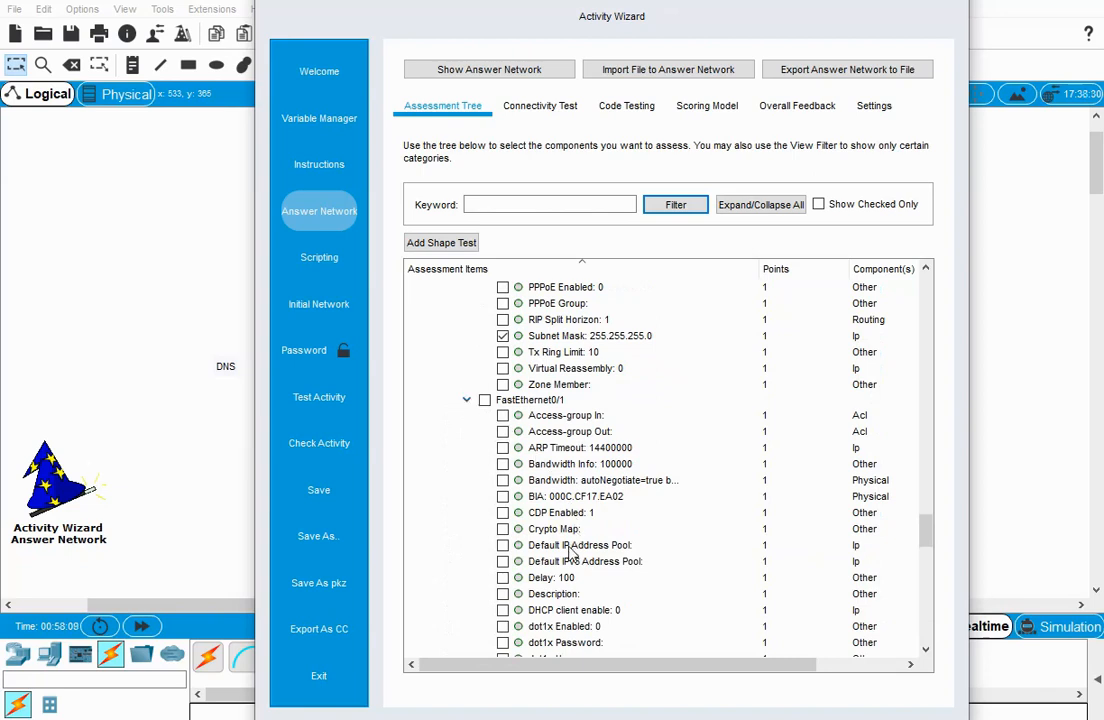
{"action": "scroll", "coordinate": [570, 548], "scroll_direction": "down", "scroll_amount": 2}
{"action": "scroll", "coordinate": [570, 548], "scroll_direction": "down", "scroll_amount": 2}
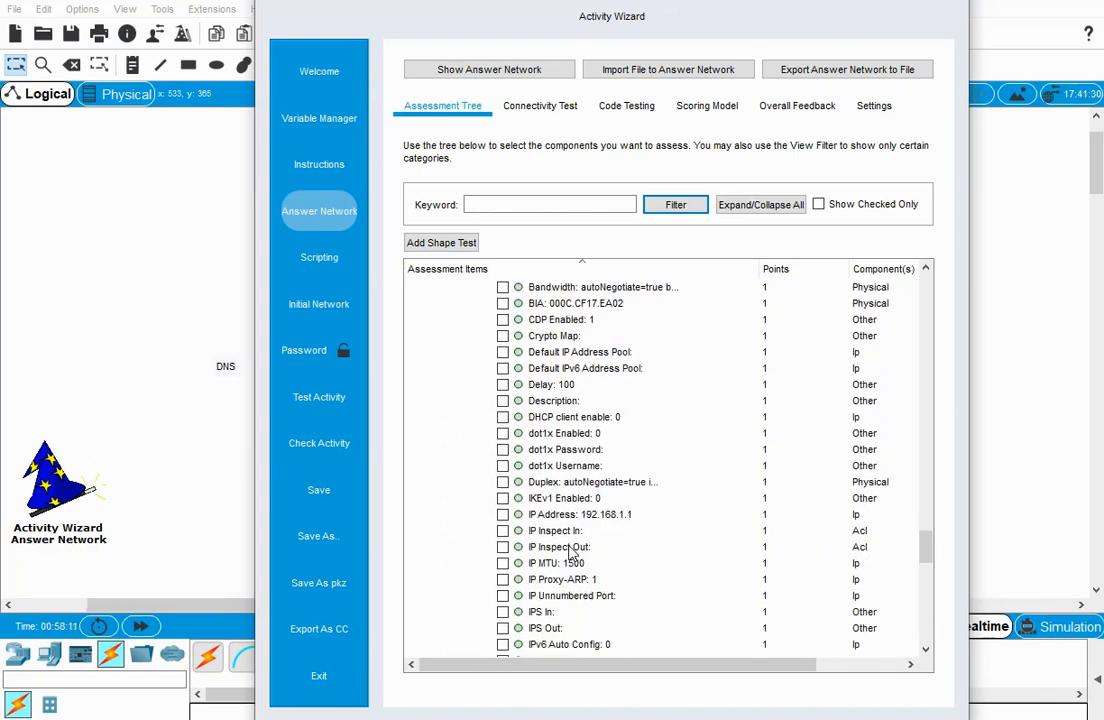
{"action": "left_click", "coordinate": [503, 514]}
{"action": "scroll", "coordinate": [461, 535], "scroll_direction": "down", "scroll_amount": 6}
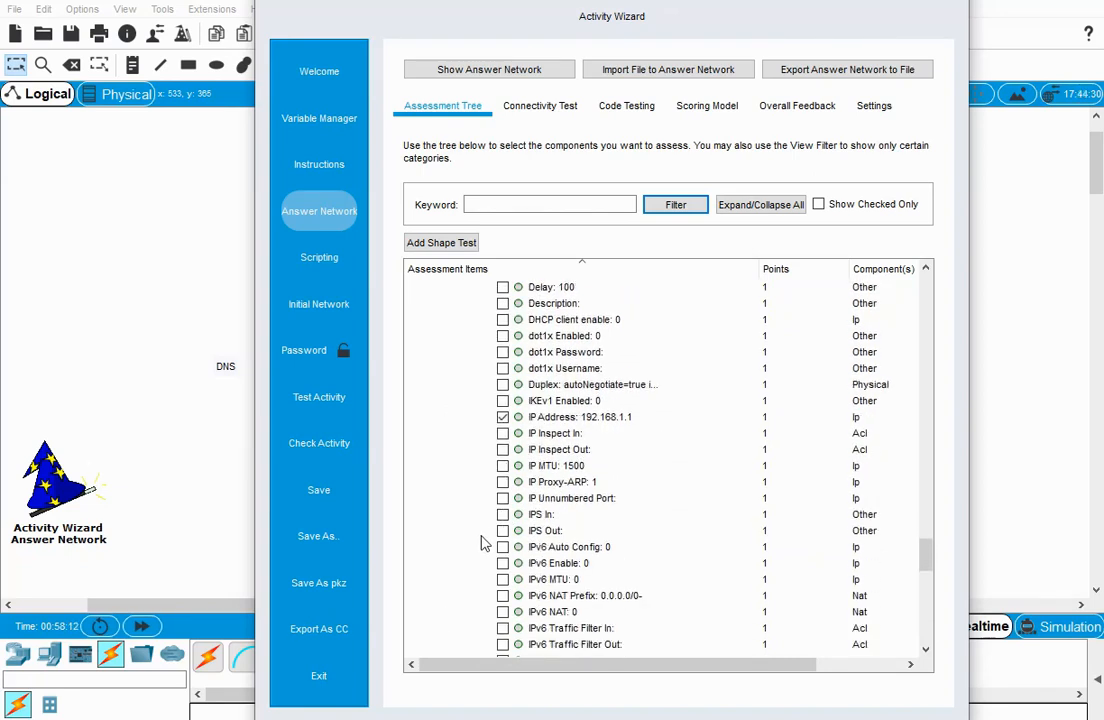
{"action": "scroll", "coordinate": [482, 541], "scroll_direction": "down", "scroll_amount": 8}
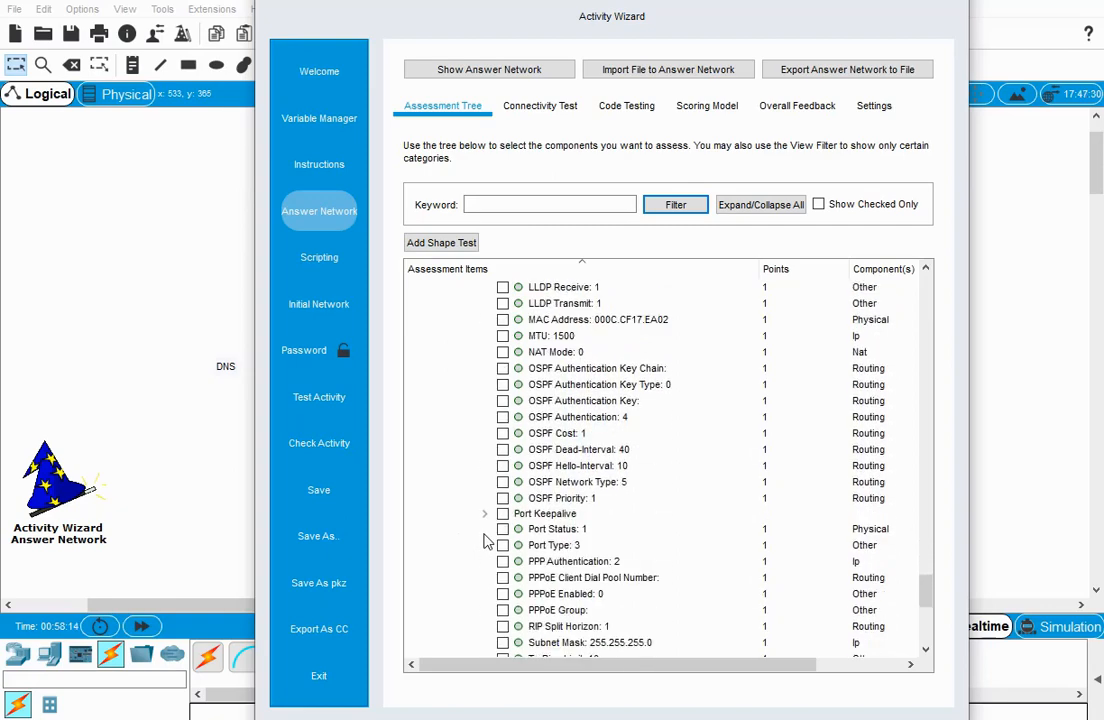
{"action": "left_click", "coordinate": [503, 496]}
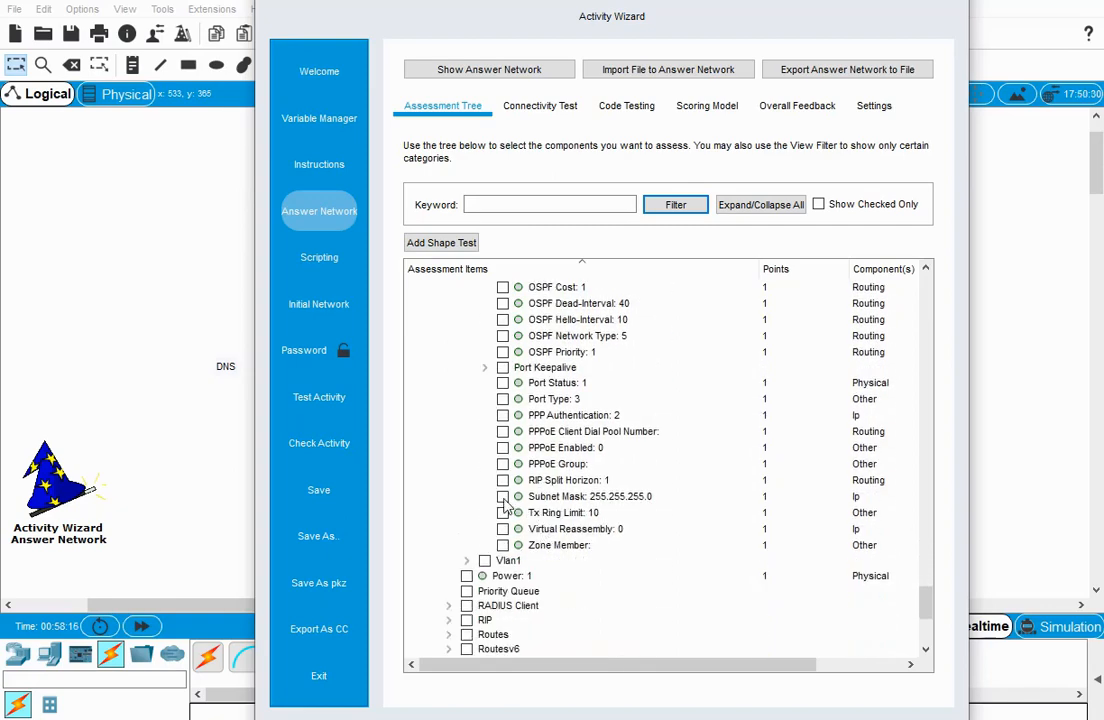
Expand Server1 and include its Default Gateway and DNS Server IP in the assessment.
{"action": "scroll", "coordinate": [443, 540], "scroll_direction": "down", "scroll_amount": 3}
{"action": "scroll", "coordinate": [443, 540], "scroll_direction": "down", "scroll_amount": 3}
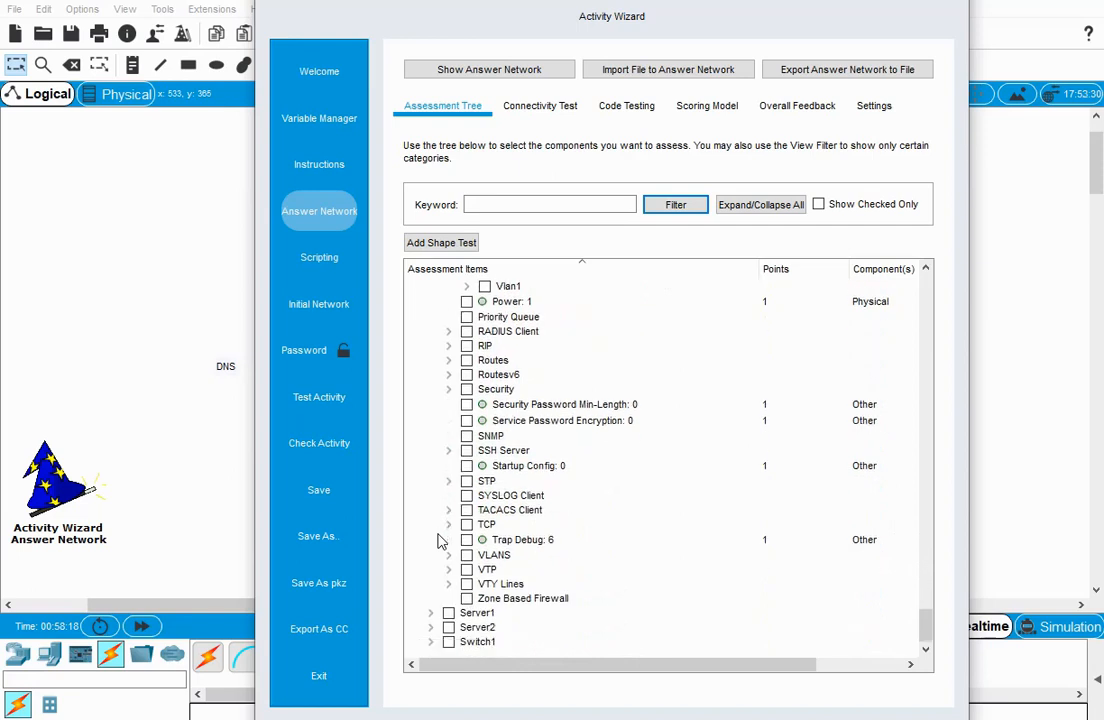
{"action": "left_click", "coordinate": [432, 613]}
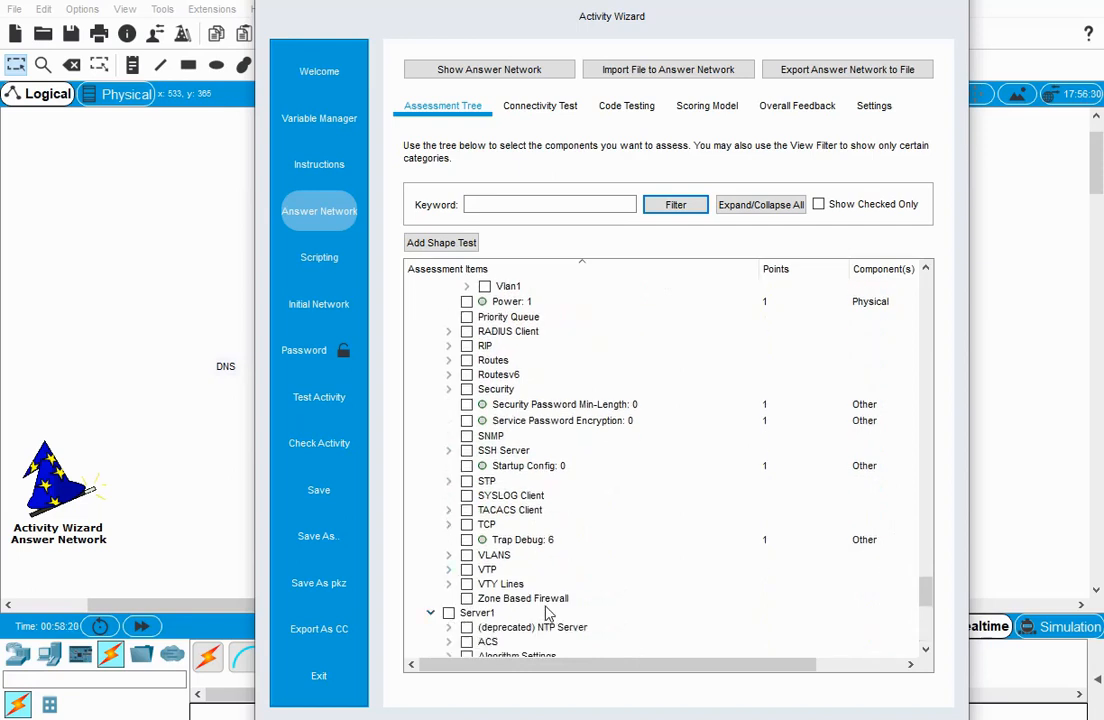
{"action": "scroll", "coordinate": [455, 595], "scroll_direction": "down", "scroll_amount": 3}
{"action": "left_click", "coordinate": [466, 570]}
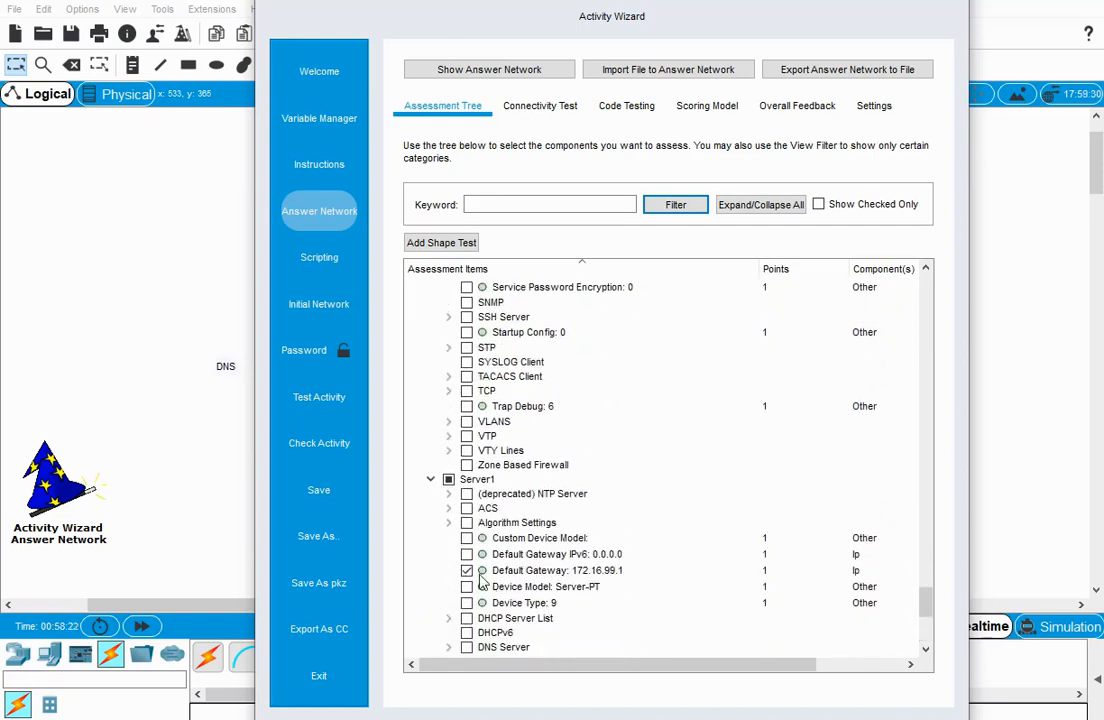
{"action": "scroll", "coordinate": [548, 604], "scroll_direction": "down", "scroll_amount": 2}
{"action": "left_click", "coordinate": [466, 572]}
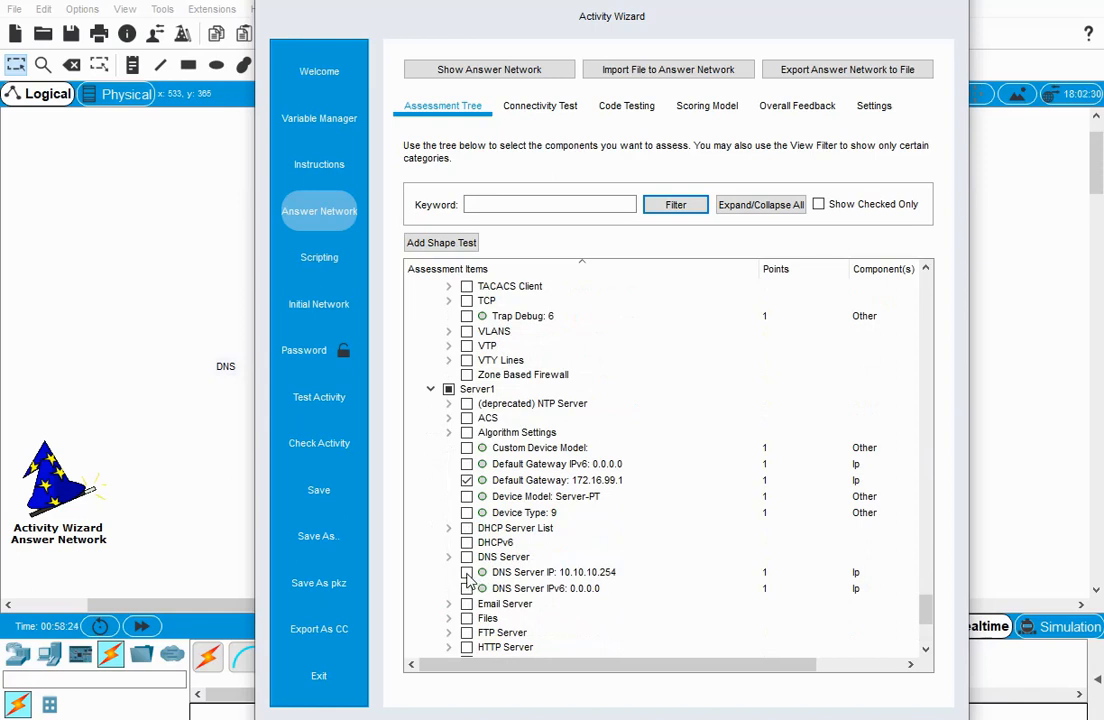
Expand Server1's Ports group and include the IP Address of its FastEthernet0 port as an assessment item.
{"action": "scroll", "coordinate": [531, 610], "scroll_direction": "down", "scroll_amount": 3}
{"action": "scroll", "coordinate": [531, 610], "scroll_direction": "down", "scroll_amount": 1}
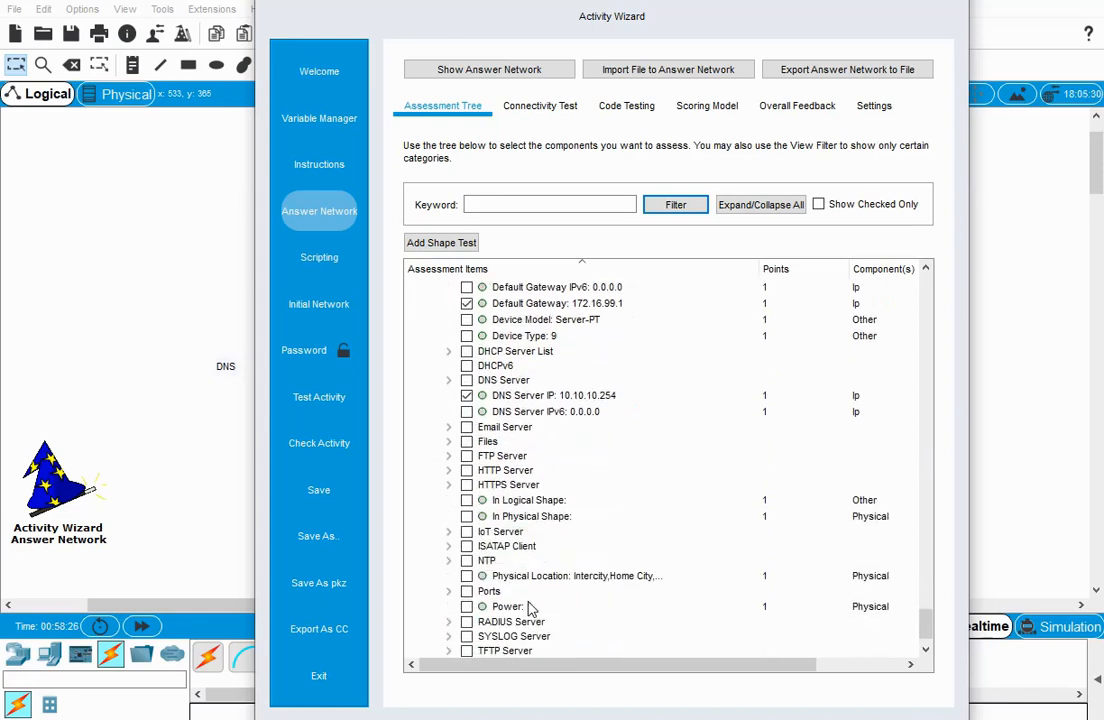
{"action": "scroll", "coordinate": [531, 610], "scroll_direction": "down", "scroll_amount": 1}
{"action": "left_click", "coordinate": [448, 558]}
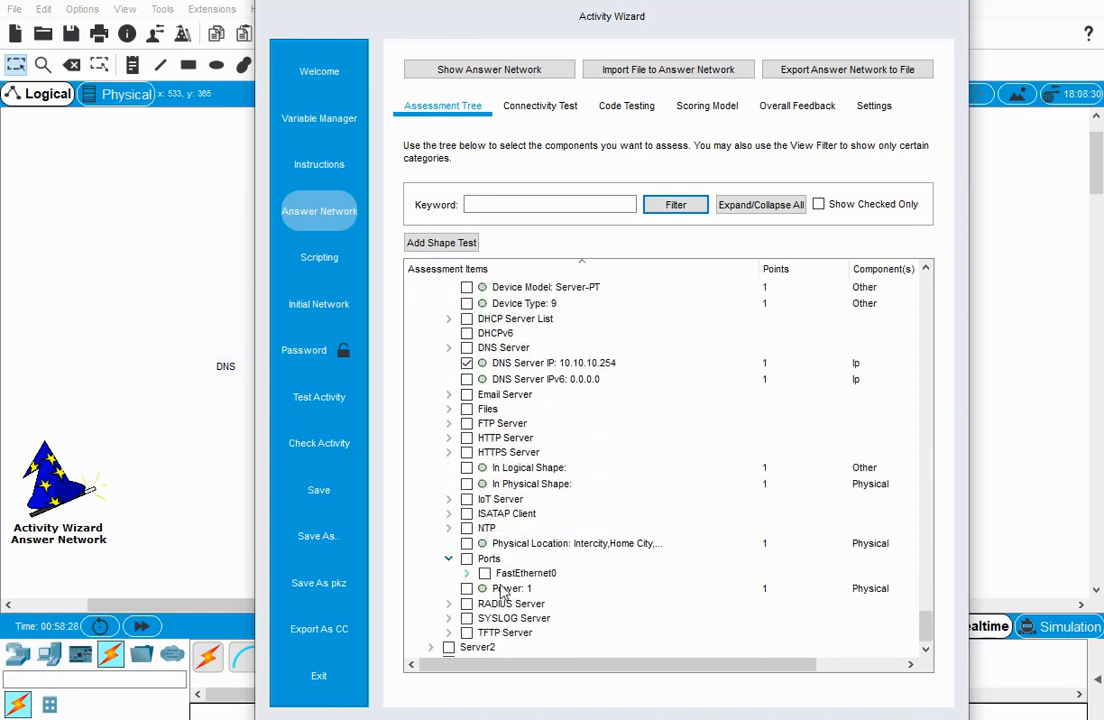
{"action": "left_click", "coordinate": [466, 573]}
{"action": "scroll", "coordinate": [613, 617], "scroll_direction": "down", "scroll_amount": 4}
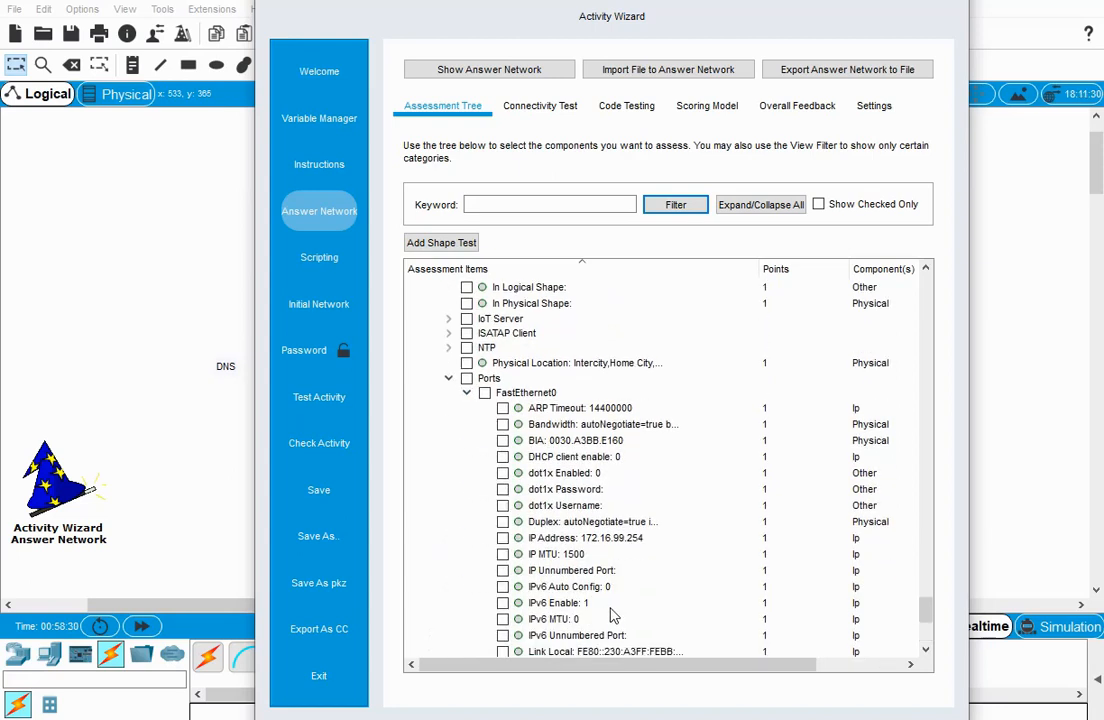
{"action": "left_click", "coordinate": [503, 538]}
For Server1's FastEthernet0 port, include the Subnet Mask and both Link to Switch1 items, Connects to FastEthernet0/9 and Type, in the assessment.
{"action": "scroll", "coordinate": [572, 590], "scroll_direction": "down", "scroll_amount": 2}
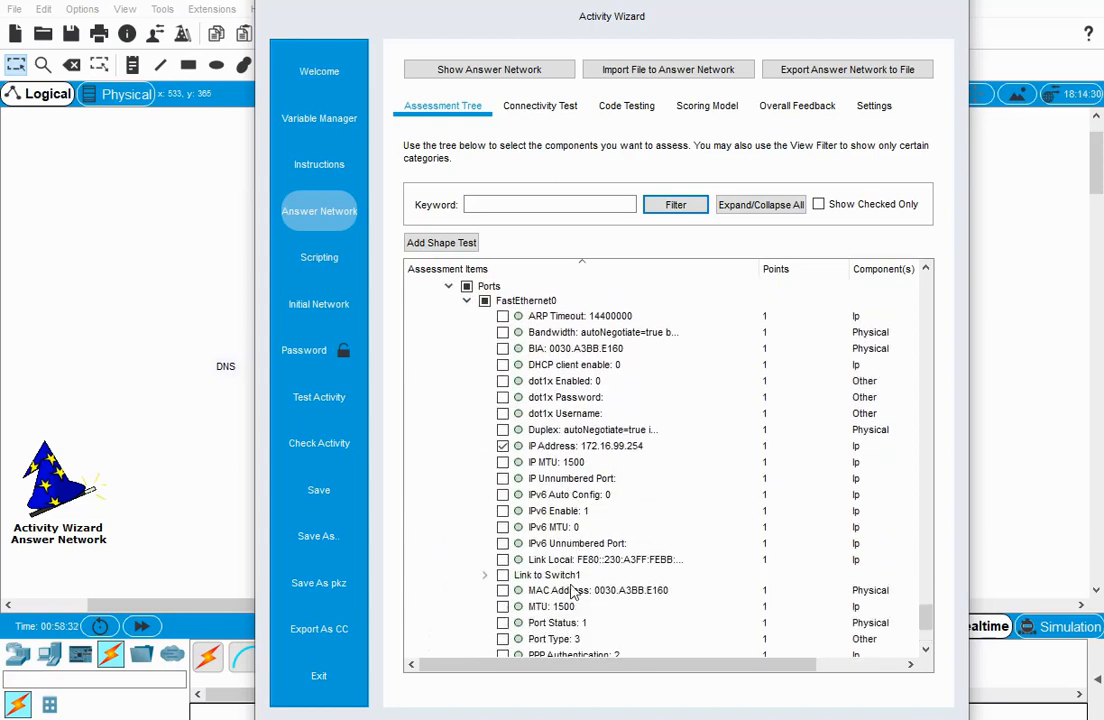
{"action": "scroll", "coordinate": [572, 590], "scroll_direction": "down", "scroll_amount": 1}
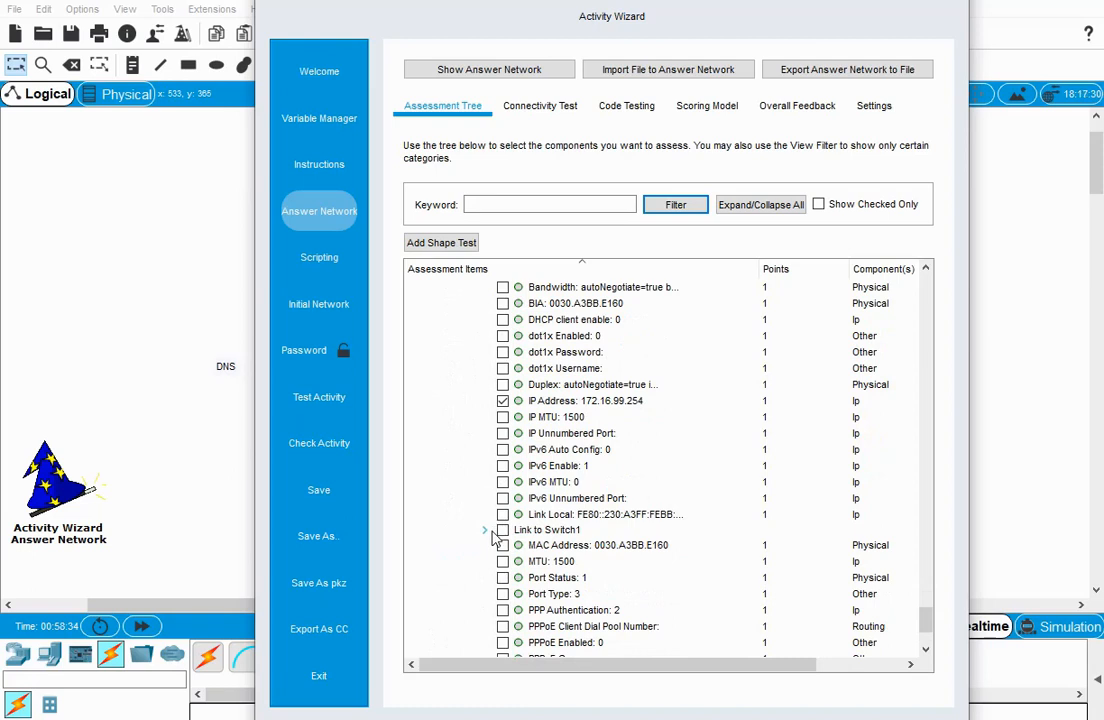
{"action": "left_click", "coordinate": [485, 531]}
{"action": "left_click", "coordinate": [520, 546]}
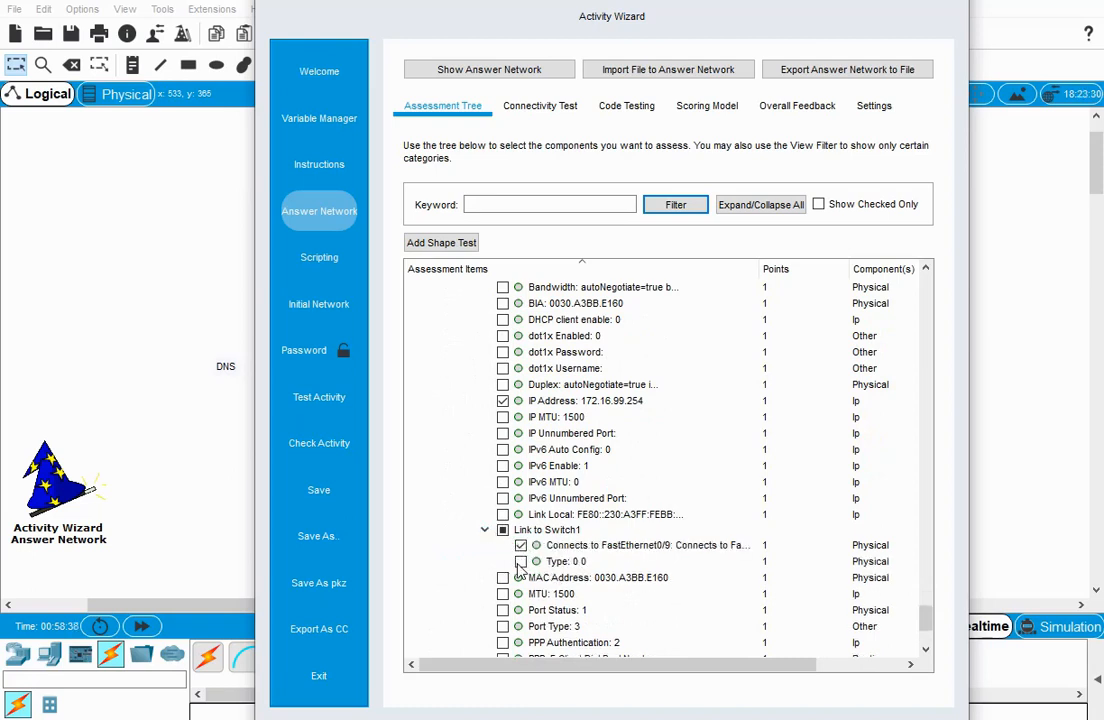
{"action": "left_click", "coordinate": [520, 561]}
{"action": "scroll", "coordinate": [512, 560], "scroll_direction": "down", "scroll_amount": 3}
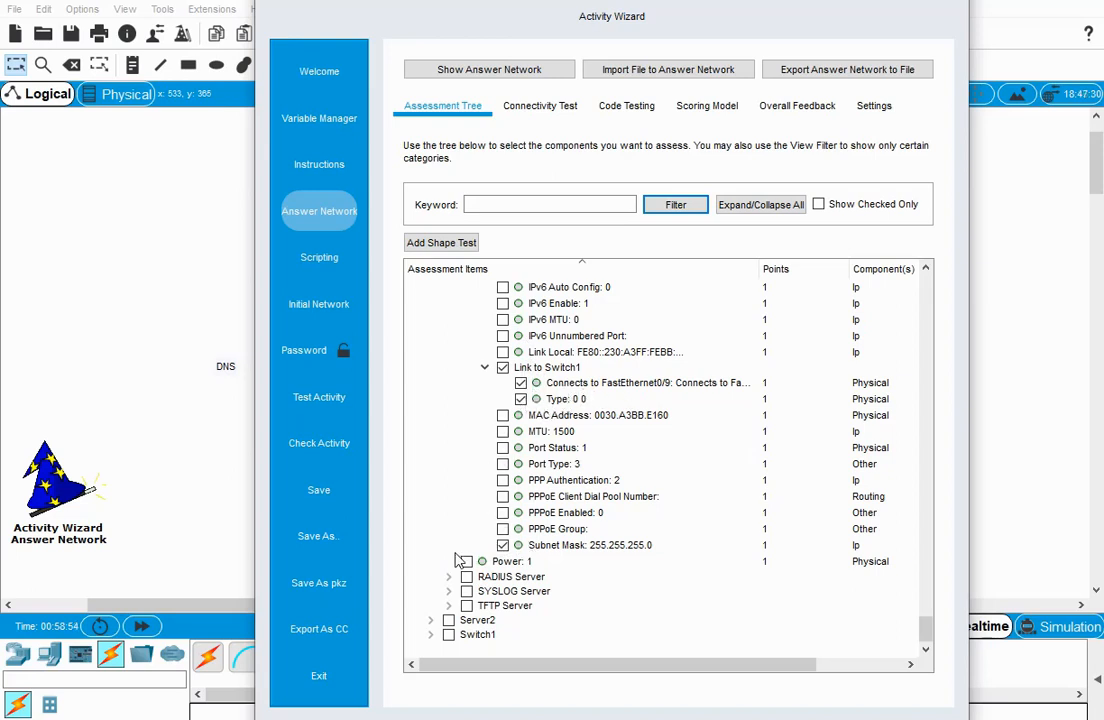
Expand Server2 and include its Default Gateway in the assessment.
{"action": "left_click", "coordinate": [431, 620]}
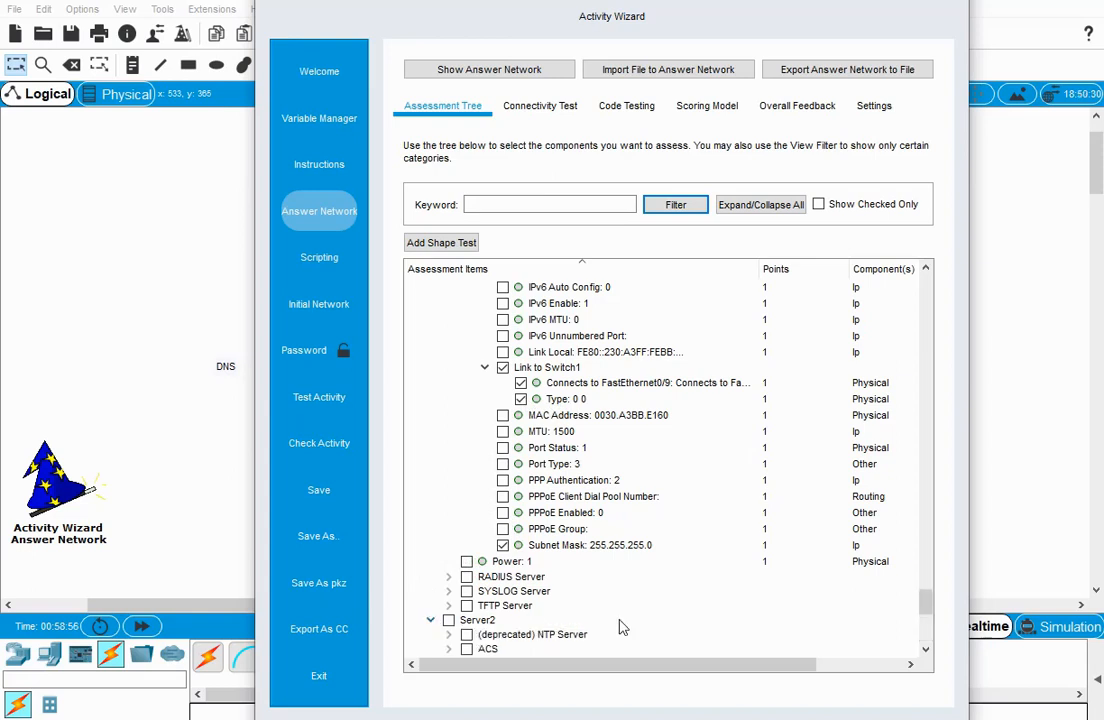
{"action": "scroll", "coordinate": [610, 610], "scroll_direction": "down", "scroll_amount": 4}
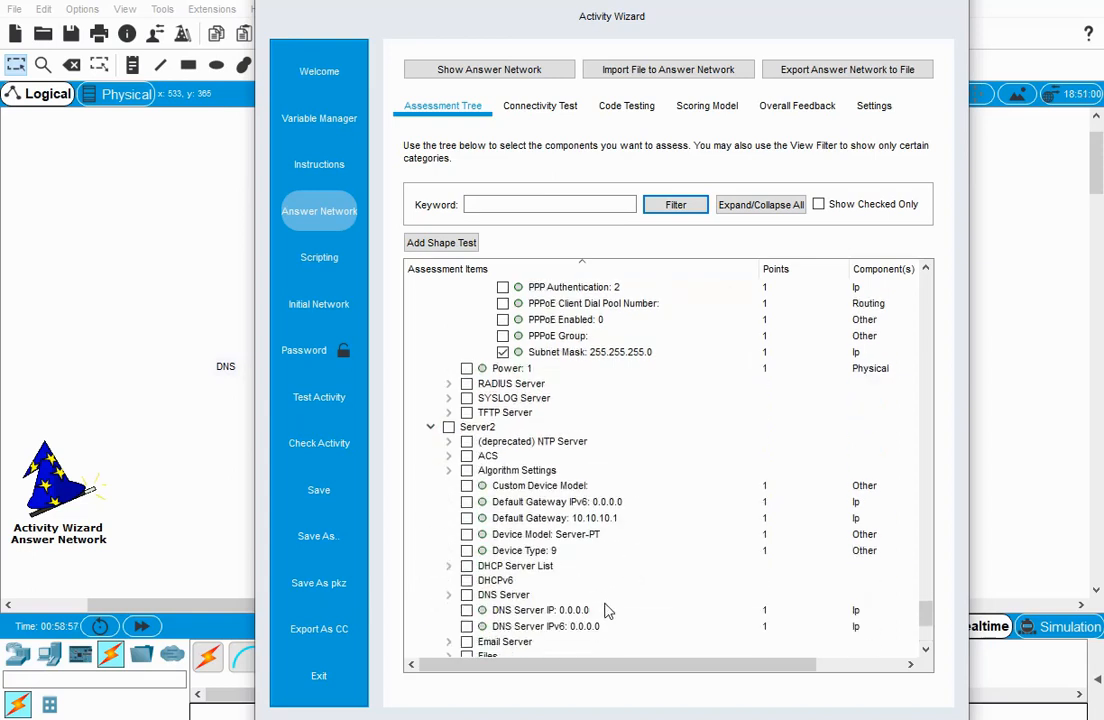
{"action": "left_click", "coordinate": [466, 518]}
Expand Server2's Ports group and include the IP Address of its FastEthernet0 port as an assessment item.
{"action": "scroll", "coordinate": [570, 590], "scroll_direction": "down", "scroll_amount": 2}
{"action": "scroll", "coordinate": [563, 587], "scroll_direction": "down", "scroll_amount": 2}
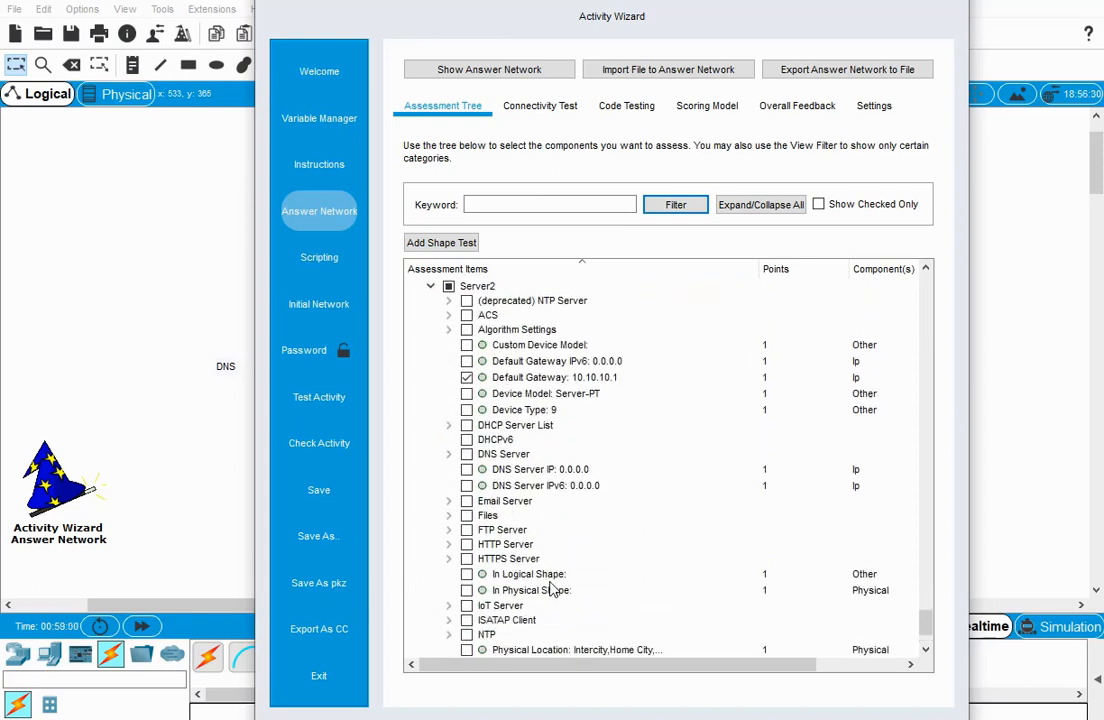
{"action": "scroll", "coordinate": [553, 590], "scroll_direction": "down", "scroll_amount": 1}
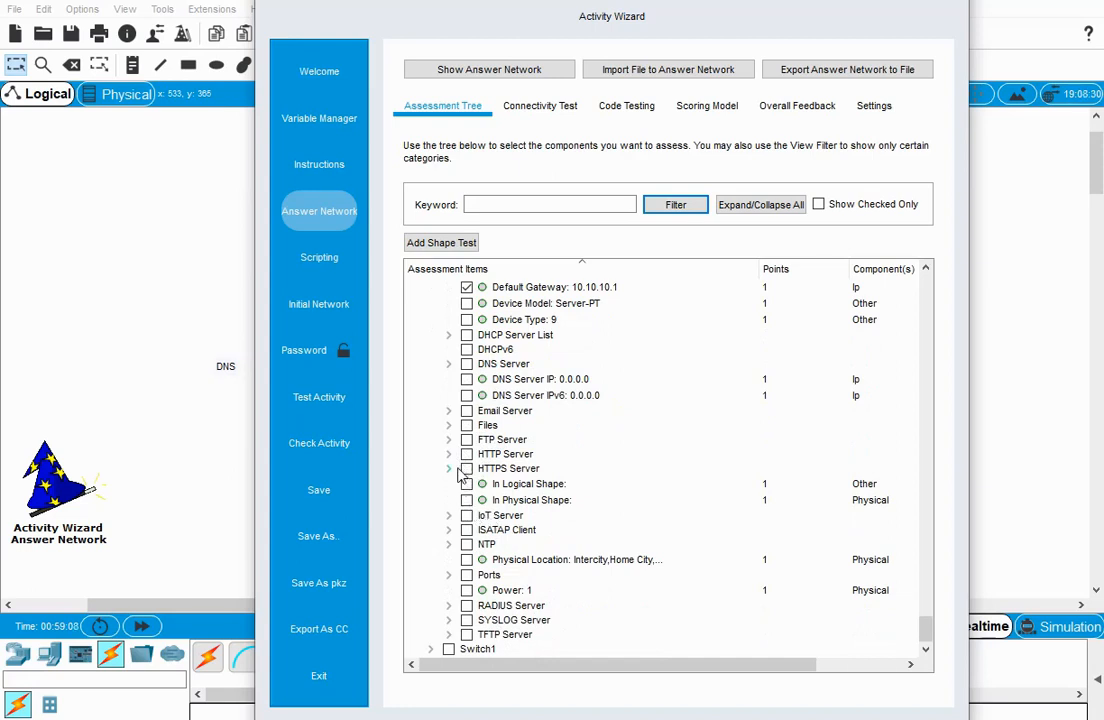
{"action": "left_click", "coordinate": [449, 576]}
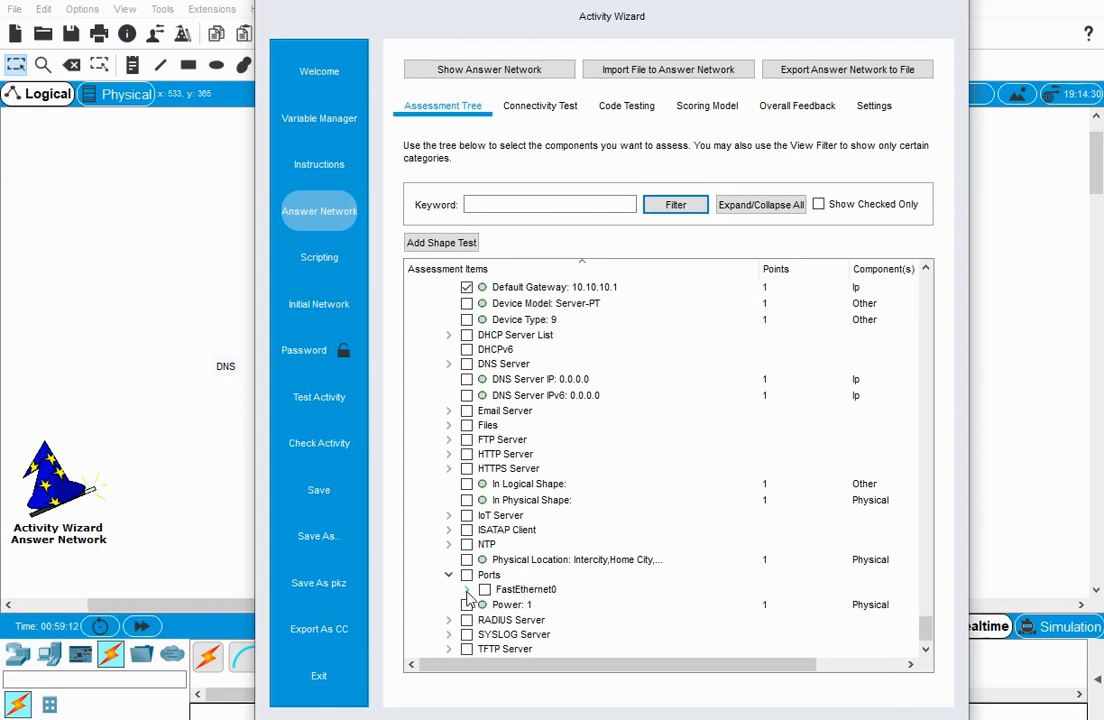
{"action": "left_click", "coordinate": [466, 589]}
{"action": "scroll", "coordinate": [560, 594], "scroll_direction": "down", "scroll_amount": 3}
{"action": "left_click", "coordinate": [502, 595]}
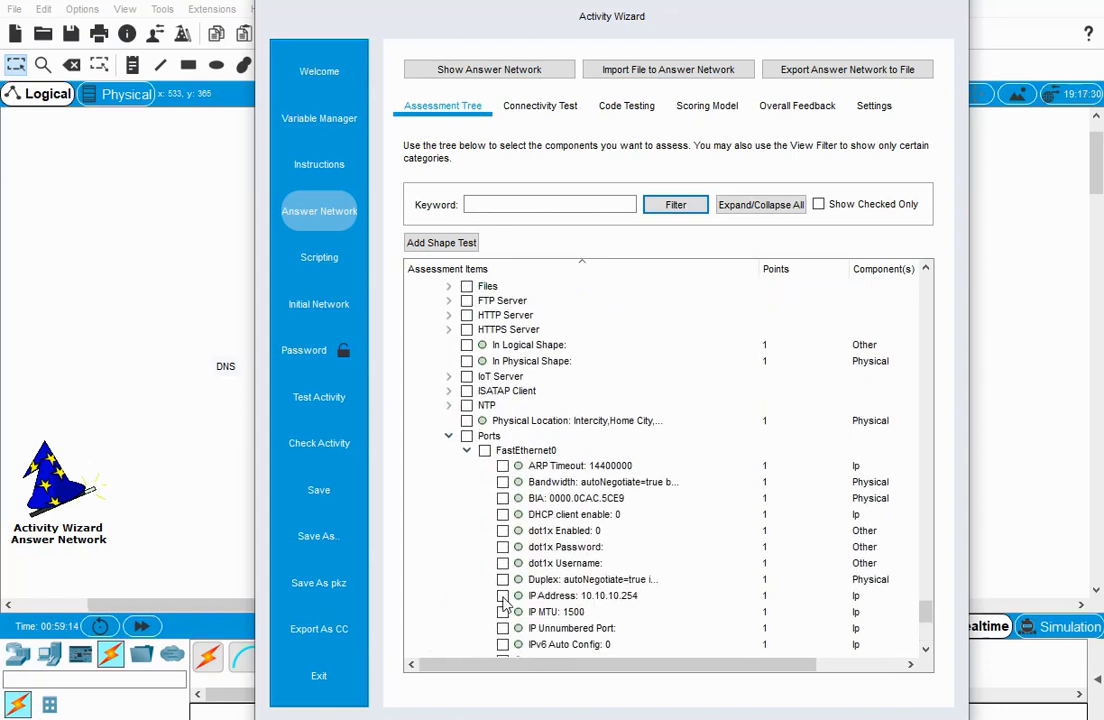
For Server2's FastEthernet0 port, include the Link to Router0 item Connects to FastEthernet0/0 and the Subnet Mask in the assessment.
{"action": "scroll", "coordinate": [597, 597], "scroll_direction": "down", "scroll_amount": 3}
{"action": "scroll", "coordinate": [592, 597], "scroll_direction": "down", "scroll_amount": 1}
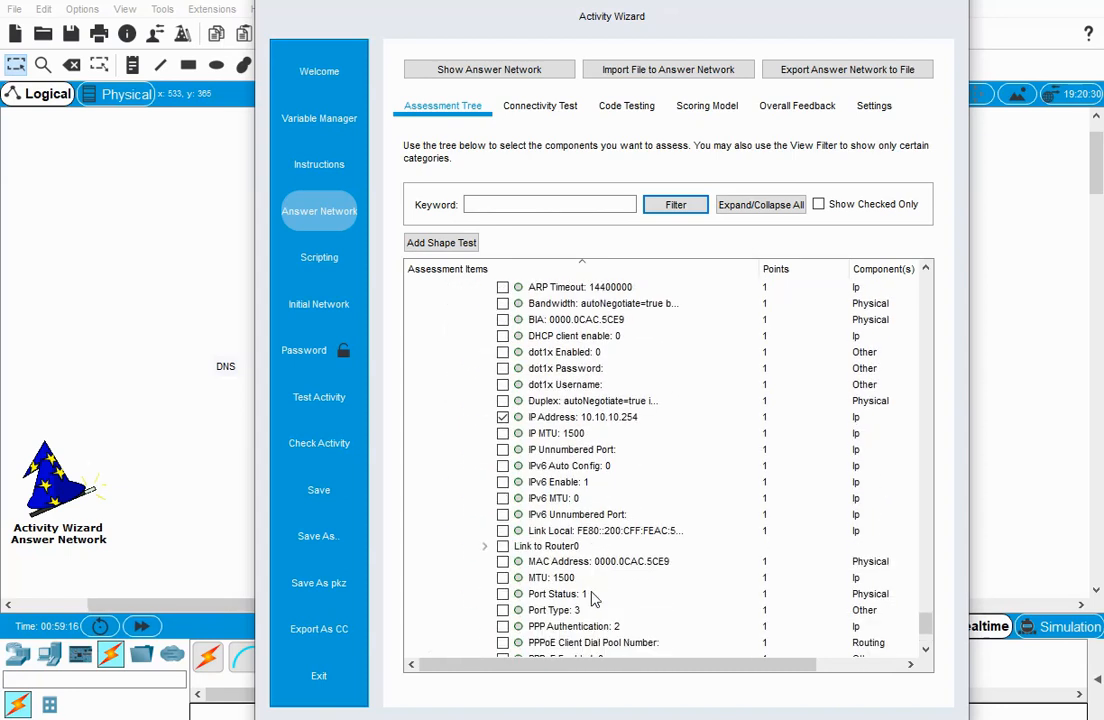
{"action": "left_click", "coordinate": [485, 546]}
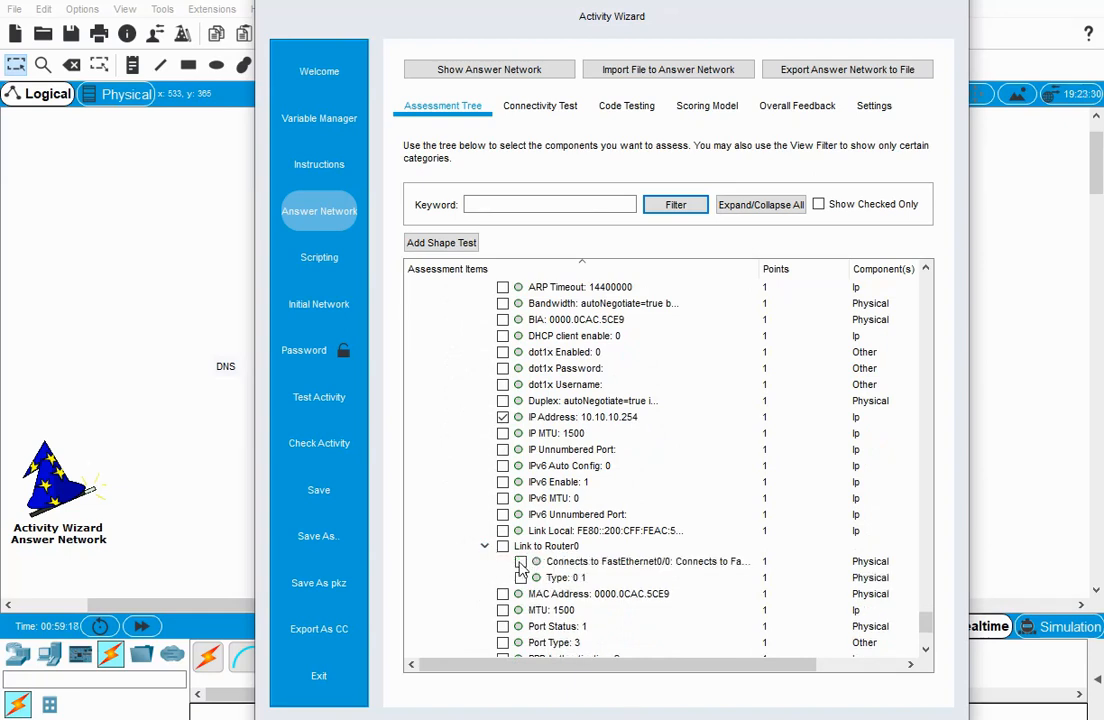
{"action": "left_click", "coordinate": [521, 563]}
{"action": "scroll", "coordinate": [516, 596], "scroll_direction": "down", "scroll_amount": 3}
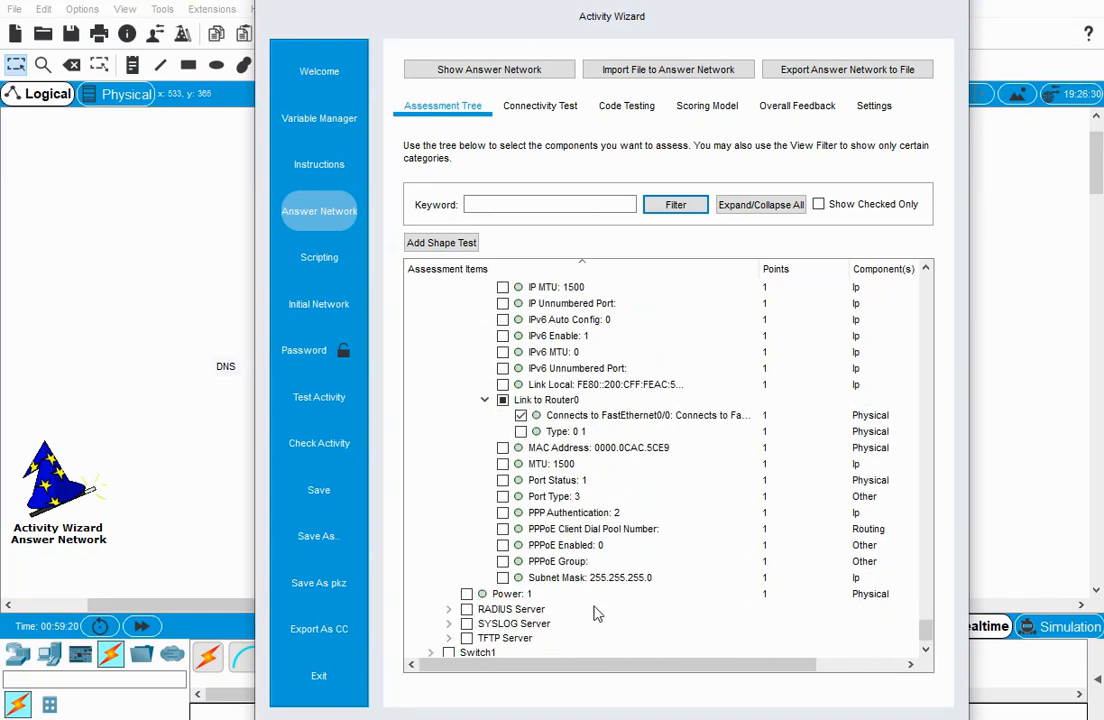
{"action": "left_click", "coordinate": [503, 578]}
Expand Switch1 and its Ports group in the assessment tree to reach the VLAN interfaces.
{"action": "scroll", "coordinate": [557, 605], "scroll_direction": "down", "scroll_amount": 1}
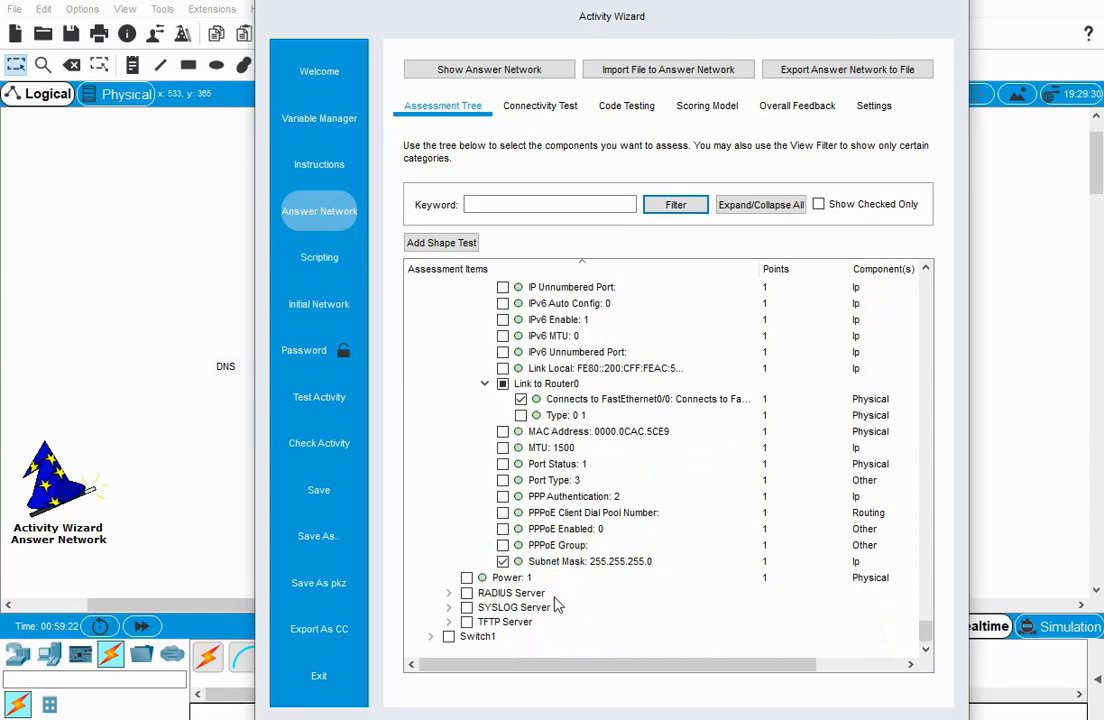
{"action": "left_click", "coordinate": [430, 637]}
{"action": "scroll", "coordinate": [604, 616], "scroll_direction": "down", "scroll_amount": 3}
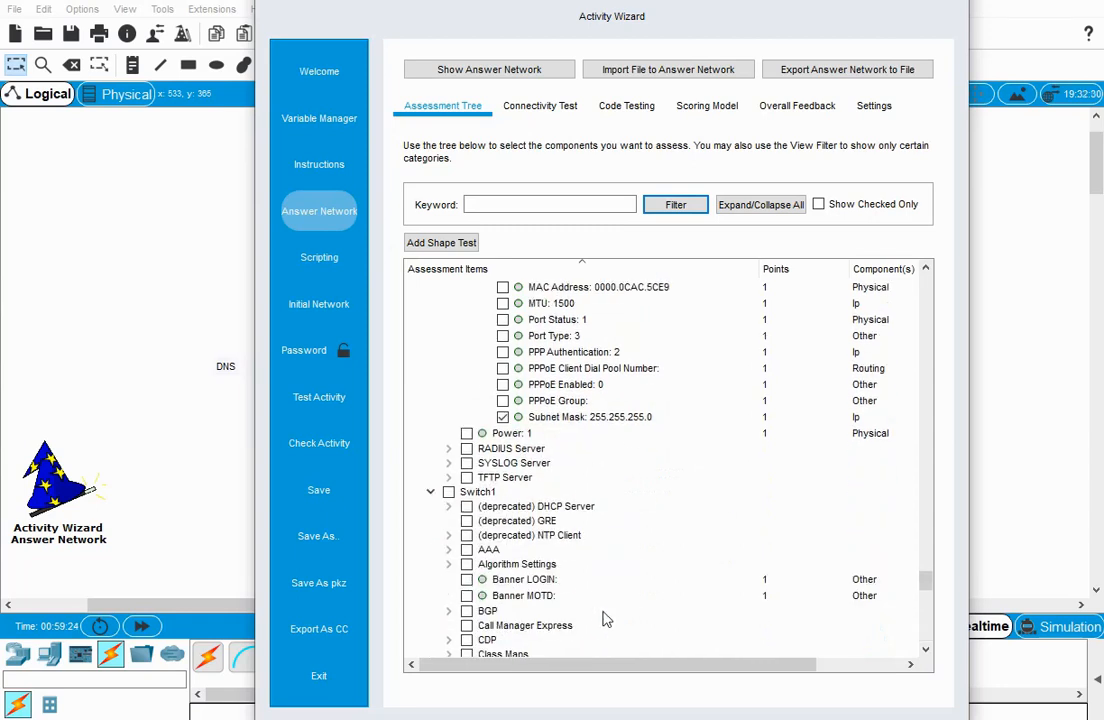
{"action": "scroll", "coordinate": [580, 610], "scroll_direction": "down", "scroll_amount": 5}
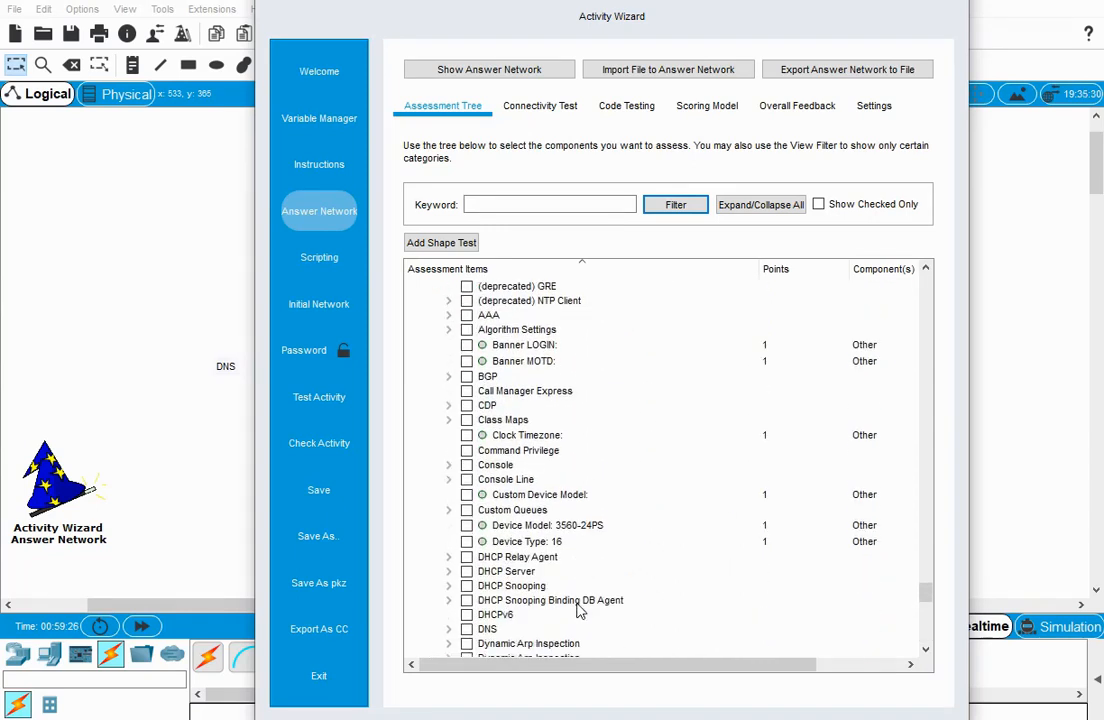
{"action": "scroll", "coordinate": [577, 590], "scroll_direction": "down", "scroll_amount": 2}
{"action": "scroll", "coordinate": [579, 580], "scroll_direction": "down", "scroll_amount": 1}
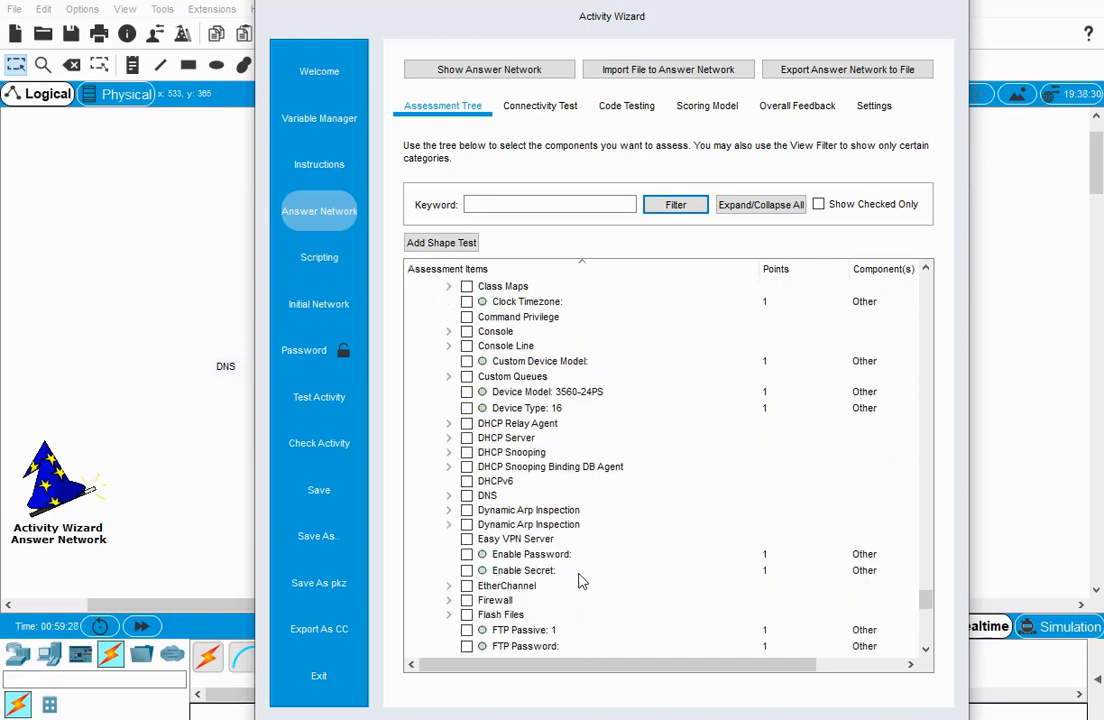
{"action": "scroll", "coordinate": [581, 581], "scroll_direction": "up", "scroll_amount": 5}
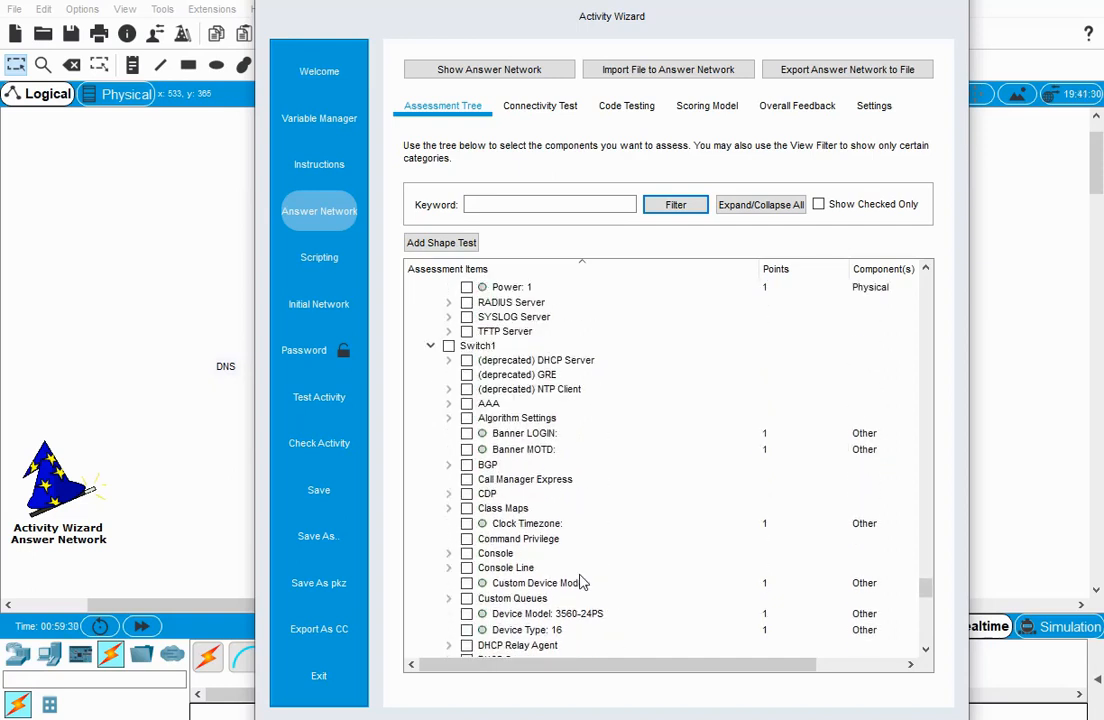
{"action": "scroll", "coordinate": [583, 582], "scroll_direction": "down", "scroll_amount": 3}
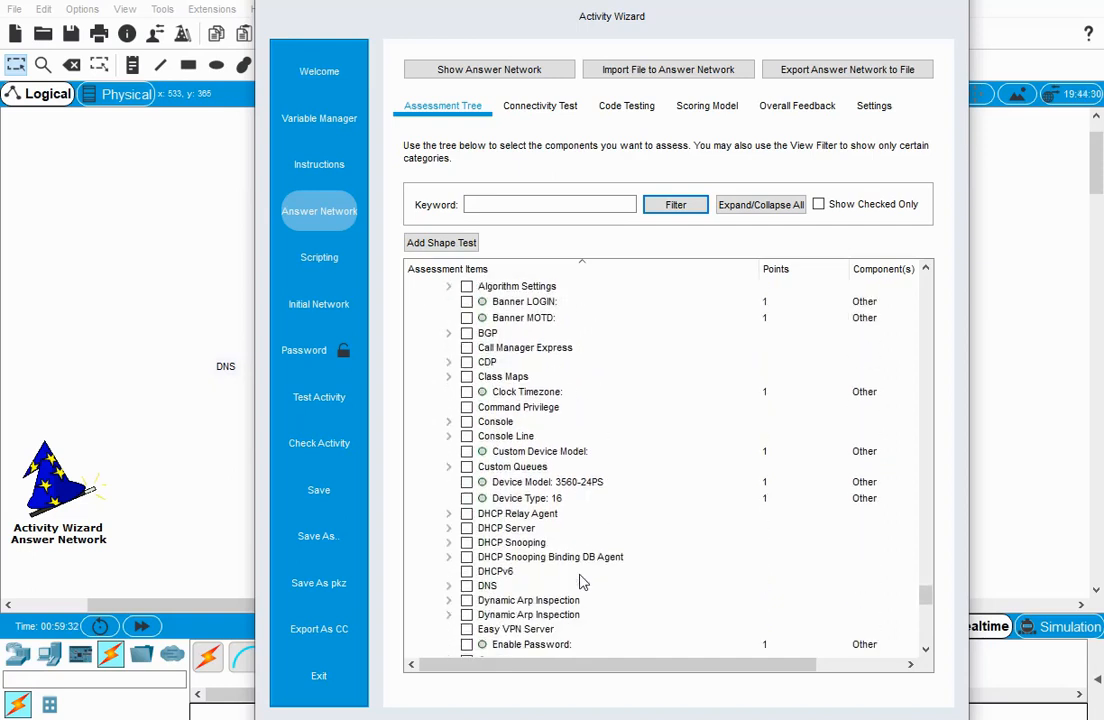
{"action": "scroll", "coordinate": [583, 582], "scroll_direction": "down", "scroll_amount": 4}
{"action": "scroll", "coordinate": [585, 582], "scroll_direction": "down", "scroll_amount": 4}
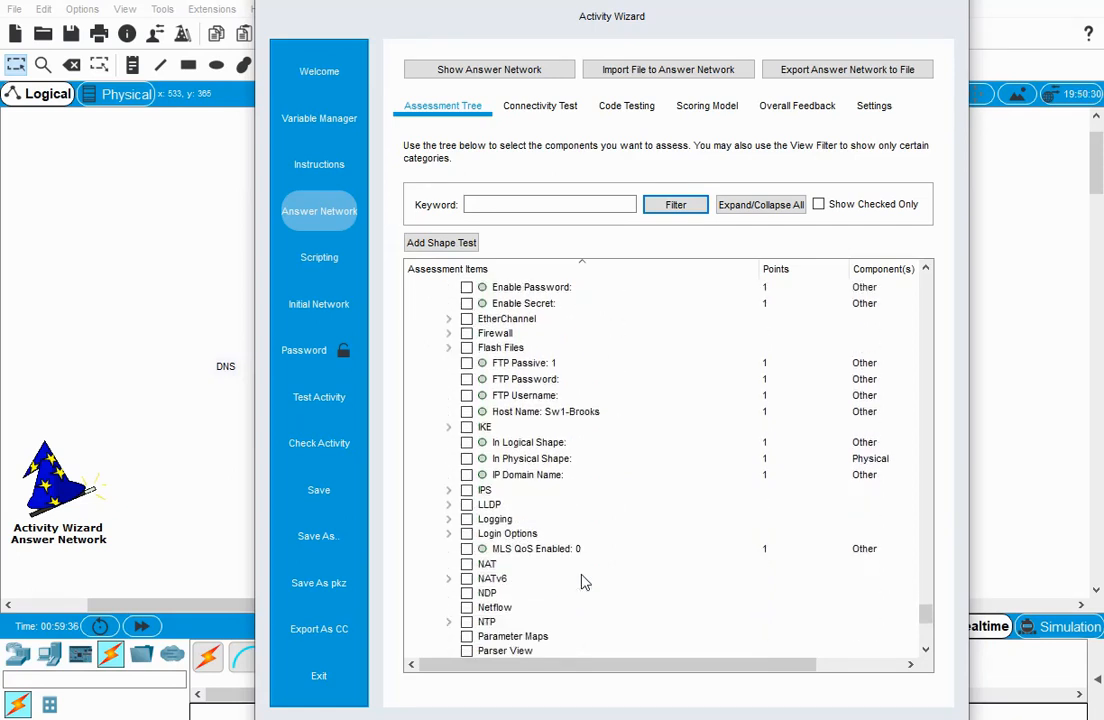
{"action": "scroll", "coordinate": [585, 582], "scroll_direction": "down", "scroll_amount": 1}
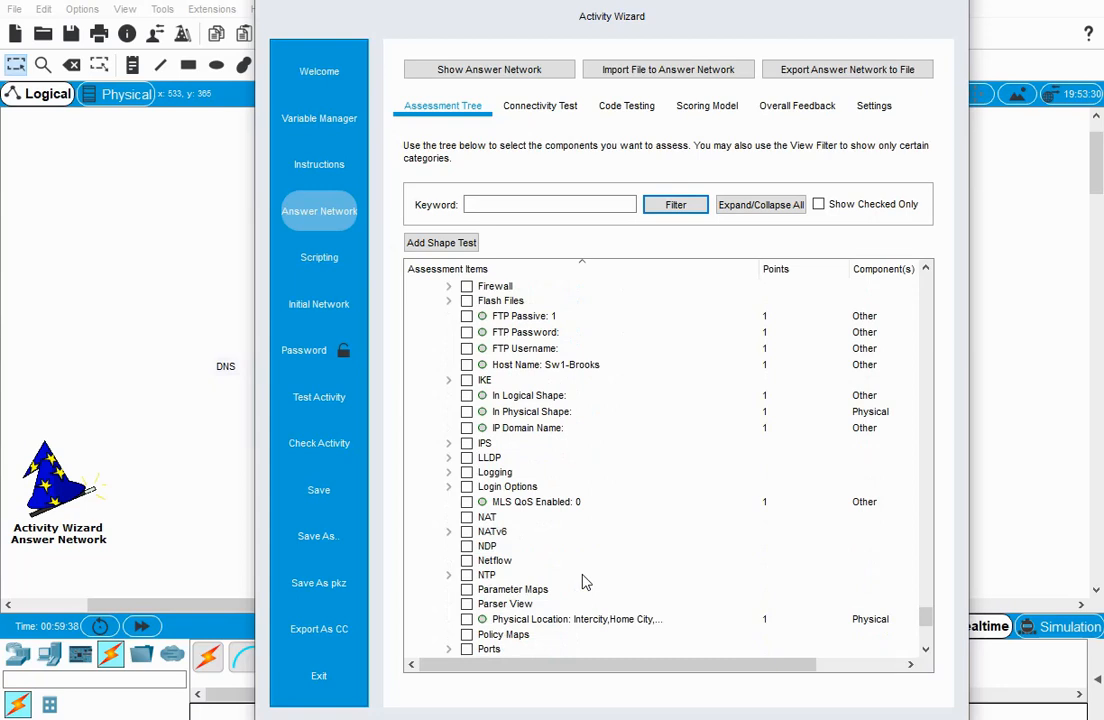
{"action": "scroll", "coordinate": [585, 582], "scroll_direction": "down", "scroll_amount": 4}
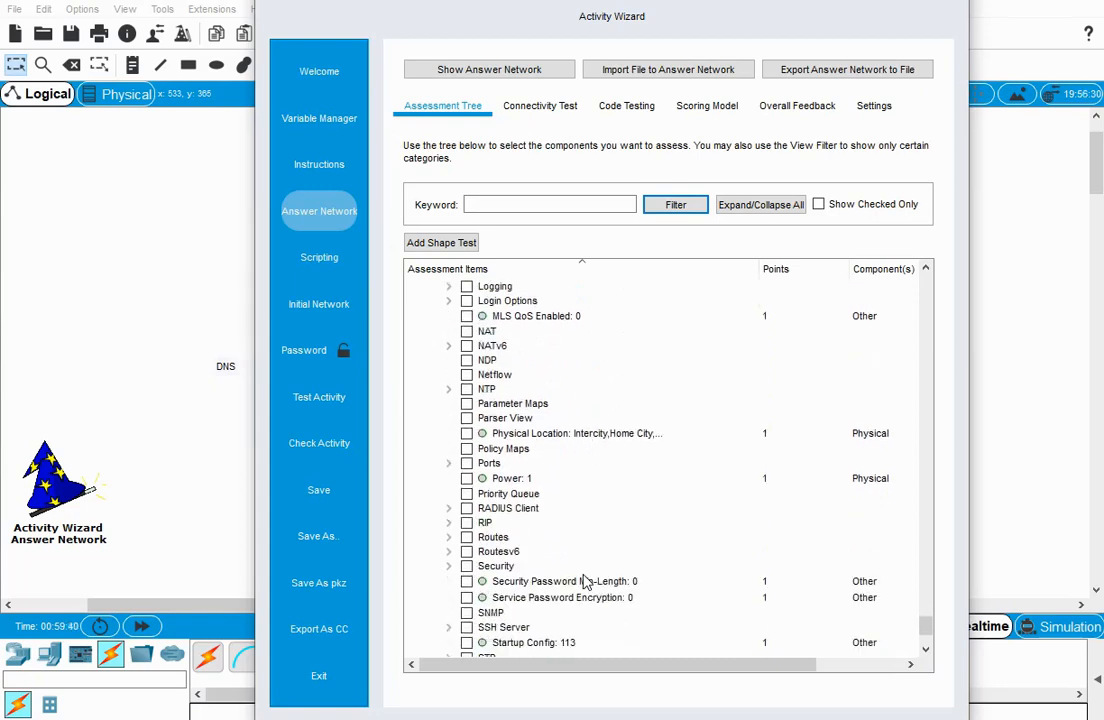
{"action": "scroll", "coordinate": [585, 582], "scroll_direction": "down", "scroll_amount": 1}
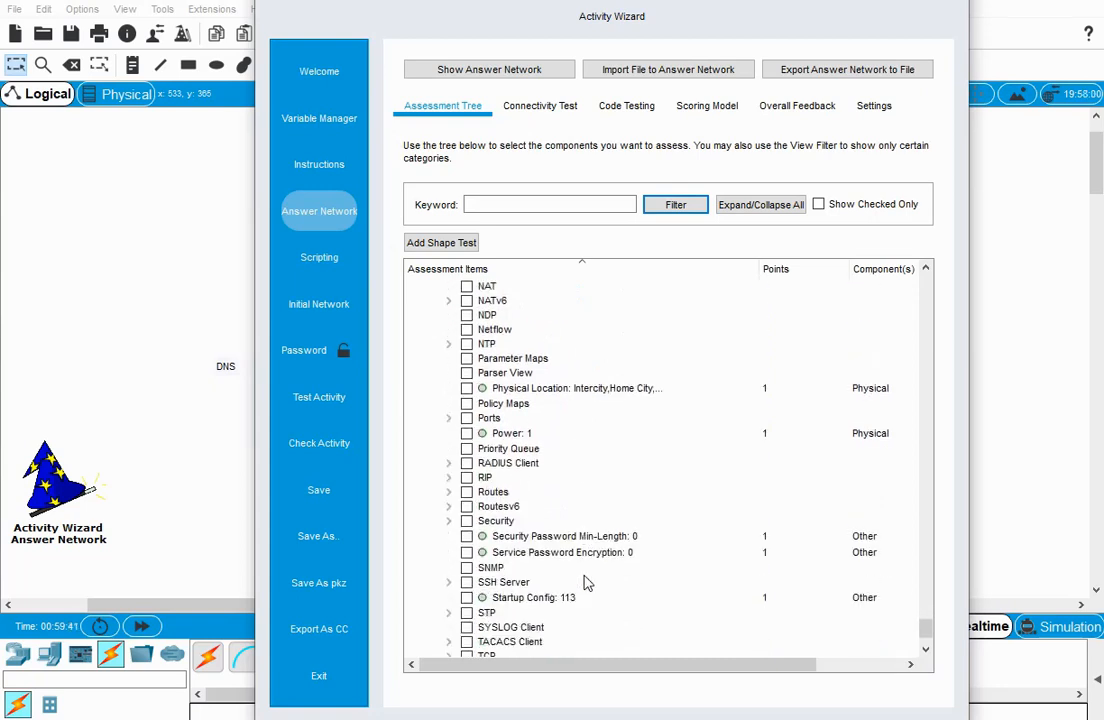
{"action": "left_click", "coordinate": [449, 418]}
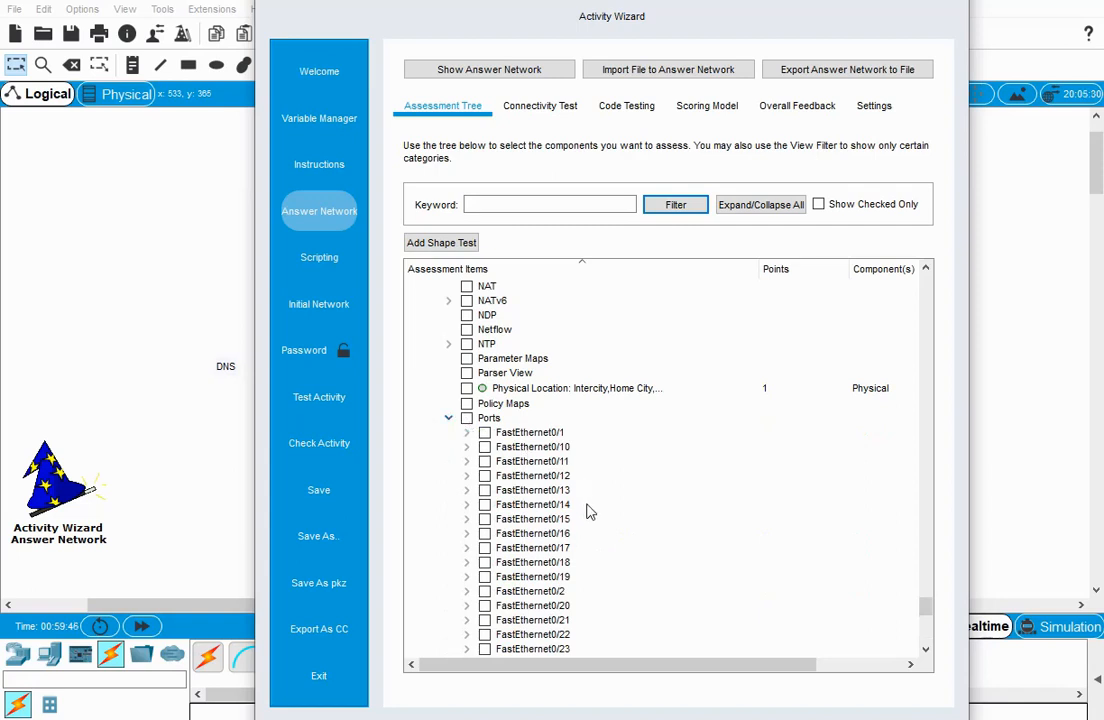
{"action": "scroll", "coordinate": [589, 512], "scroll_direction": "down", "scroll_amount": 5}
{"action": "scroll", "coordinate": [589, 516], "scroll_direction": "down", "scroll_amount": 2}
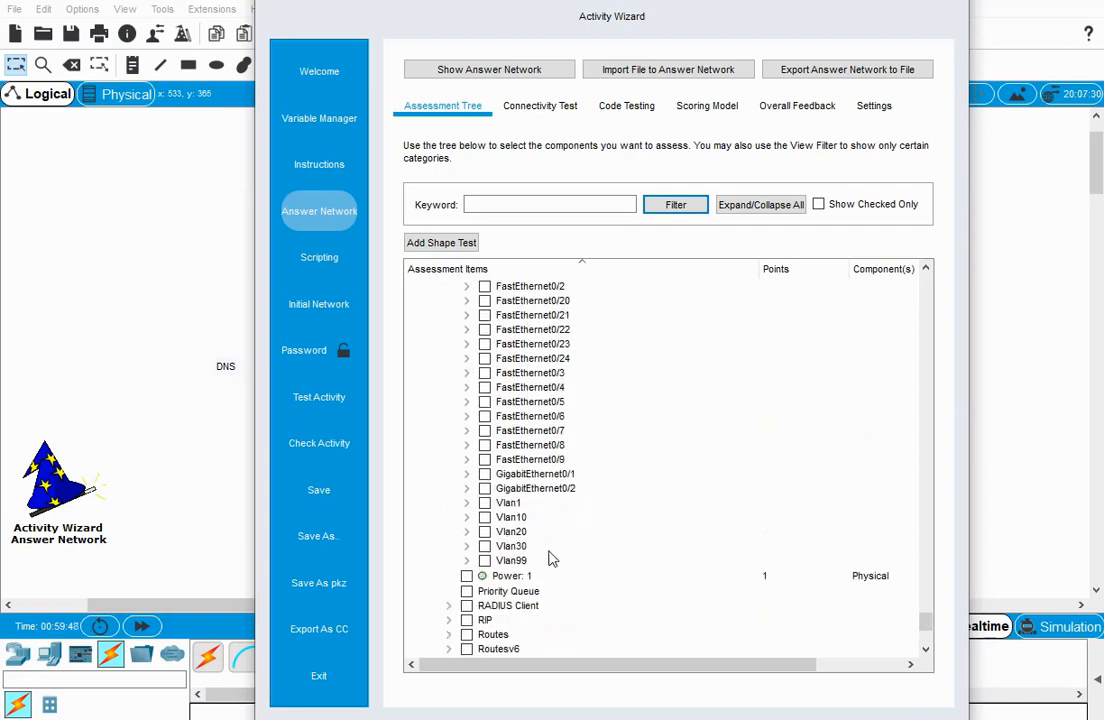
{"action": "left_click", "coordinate": [466, 502]}
{"action": "scroll", "coordinate": [543, 490], "scroll_direction": "down", "scroll_amount": 4}
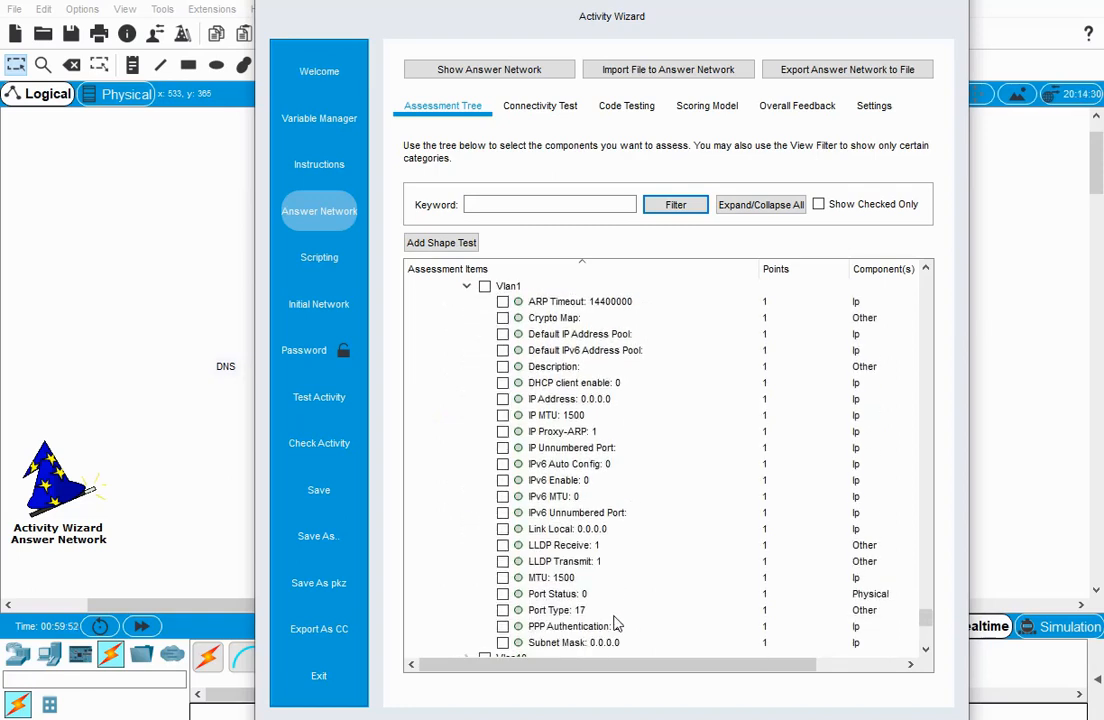
{"action": "scroll", "coordinate": [630, 505], "scroll_direction": "up", "scroll_amount": 4}
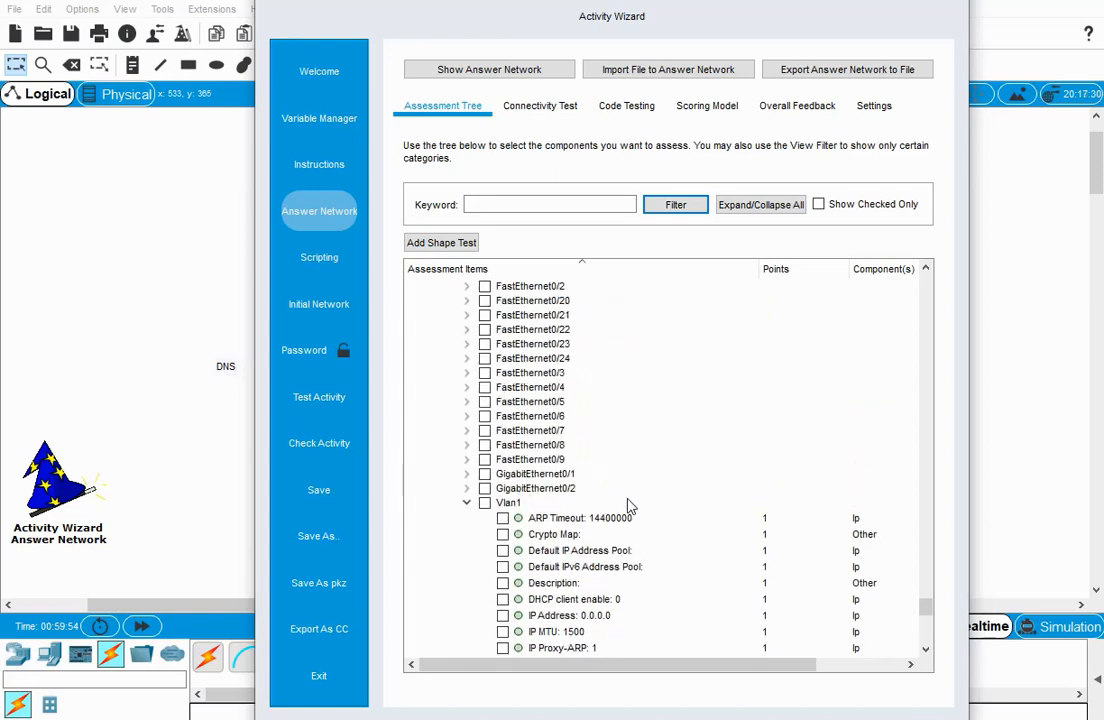
{"action": "left_click", "coordinate": [466, 503]}
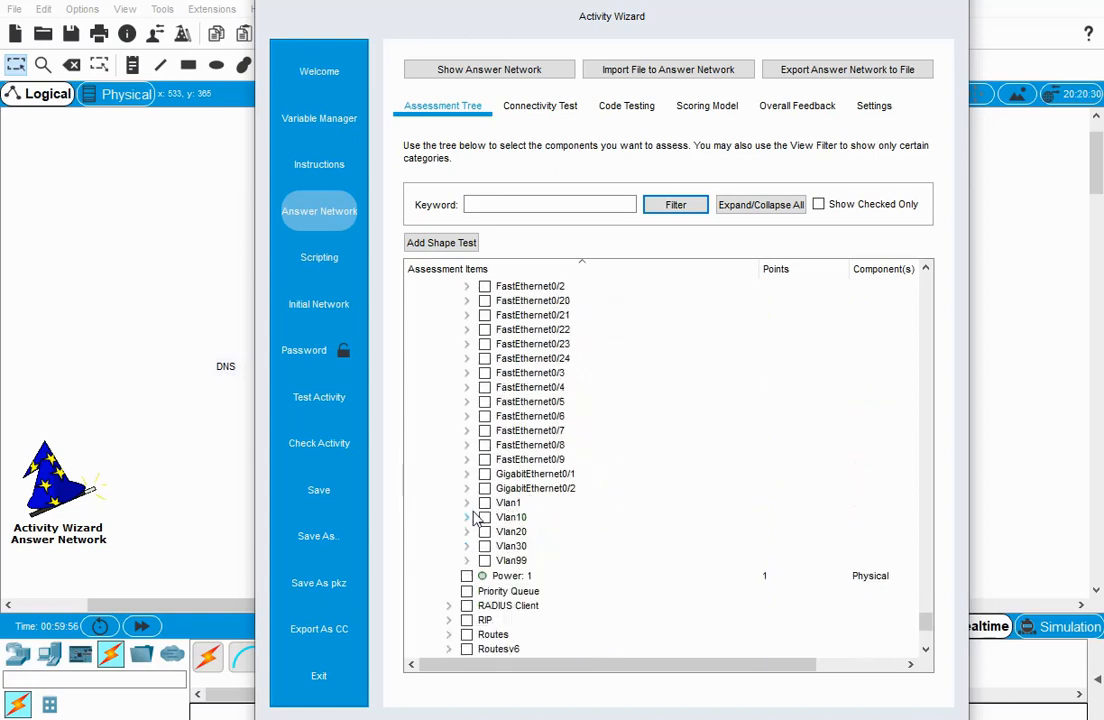
Expand Switch1's Vlan10 interface and include its IP Address and Subnet Mask as assessment items.
{"action": "left_click", "coordinate": [467, 517]}
{"action": "scroll", "coordinate": [557, 520], "scroll_direction": "down", "scroll_amount": 3}
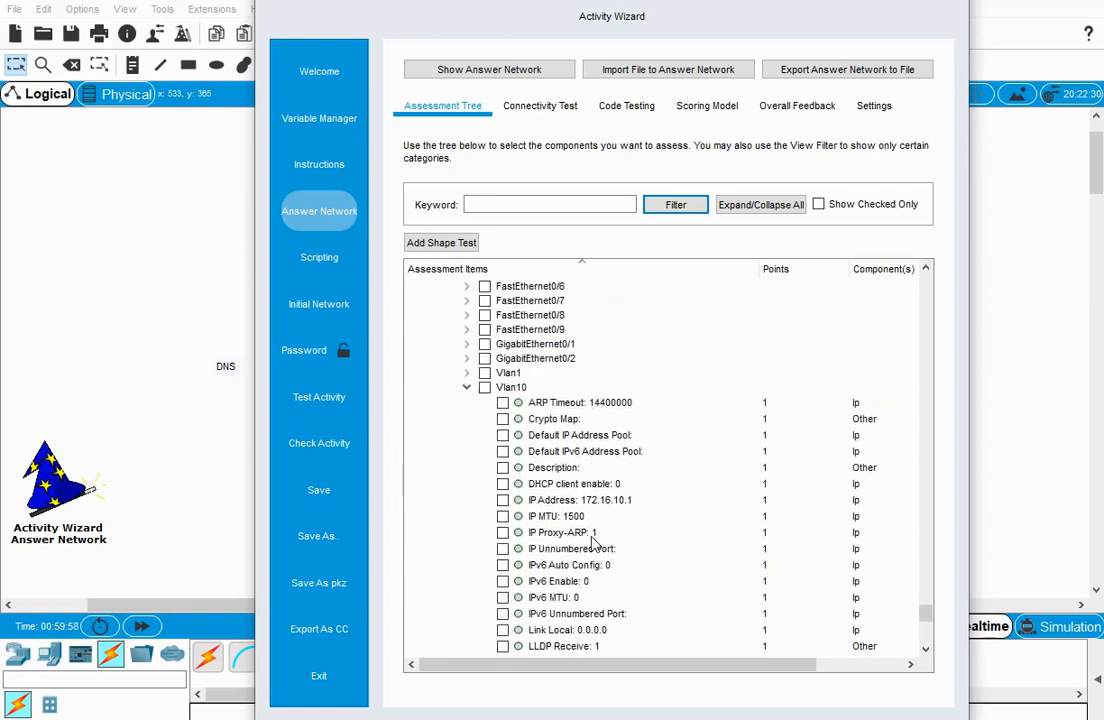
{"action": "left_click", "coordinate": [502, 500]}
{"action": "scroll", "coordinate": [507, 510], "scroll_direction": "down", "scroll_amount": 3}
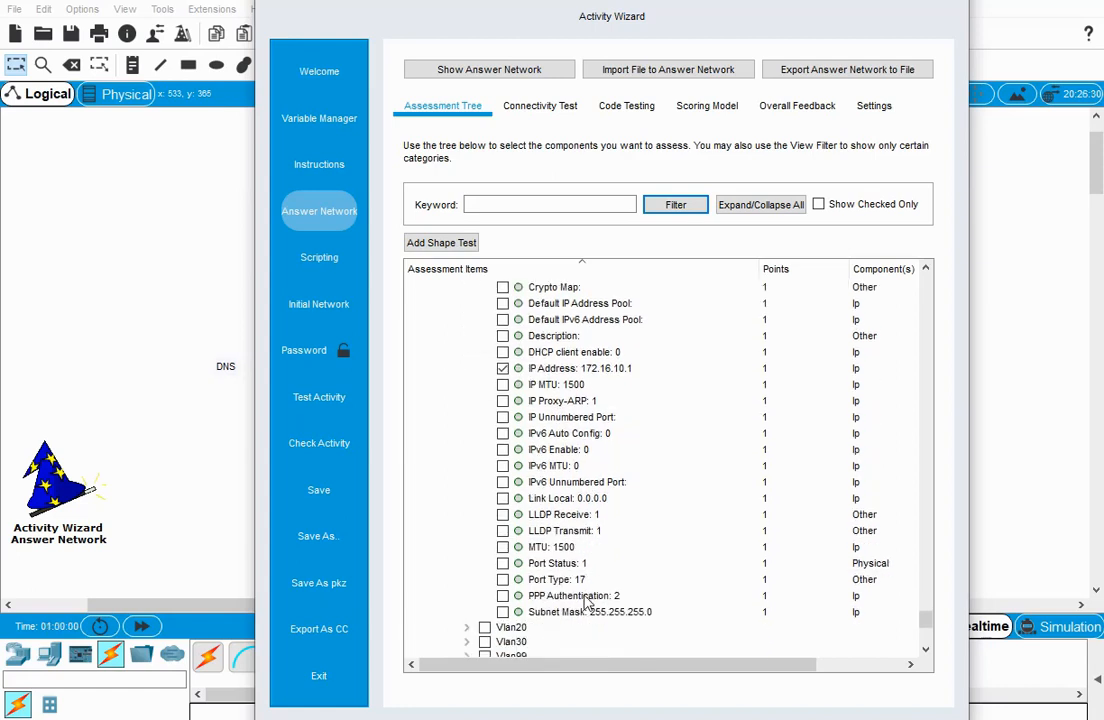
{"action": "left_click", "coordinate": [502, 611]}
Expand Switch1's Vlan20 interface and include its IP Address and Subnet Mask in the assessment.
{"action": "scroll", "coordinate": [547, 621], "scroll_direction": "down", "scroll_amount": 2}
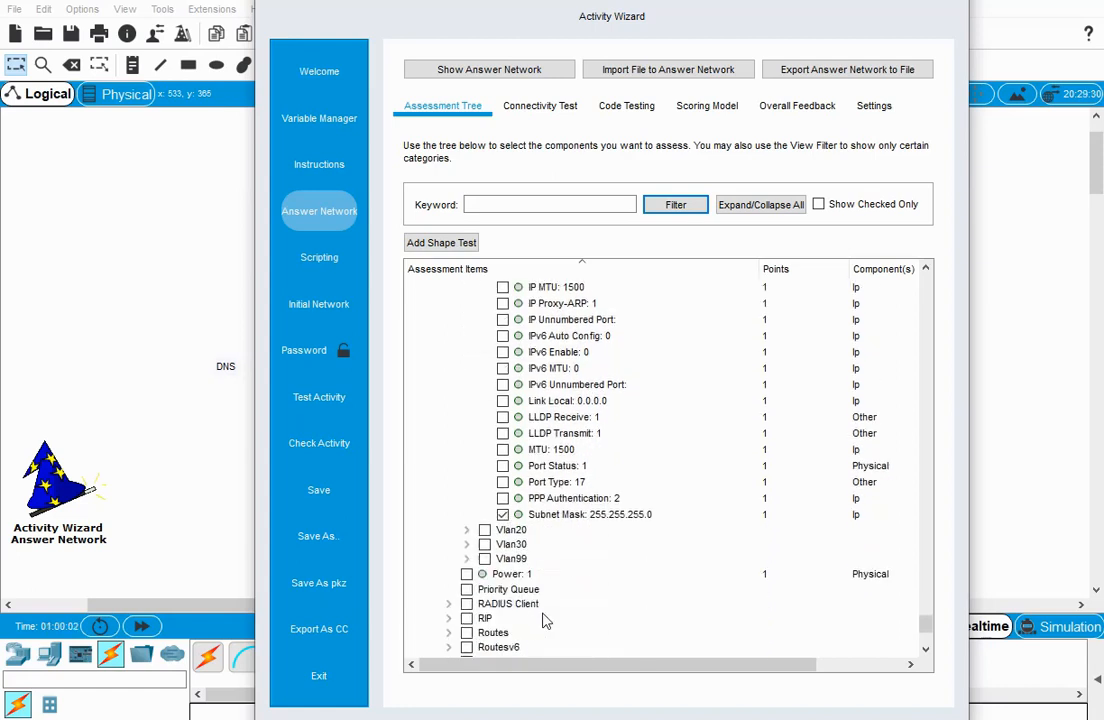
{"action": "left_click", "coordinate": [467, 530]}
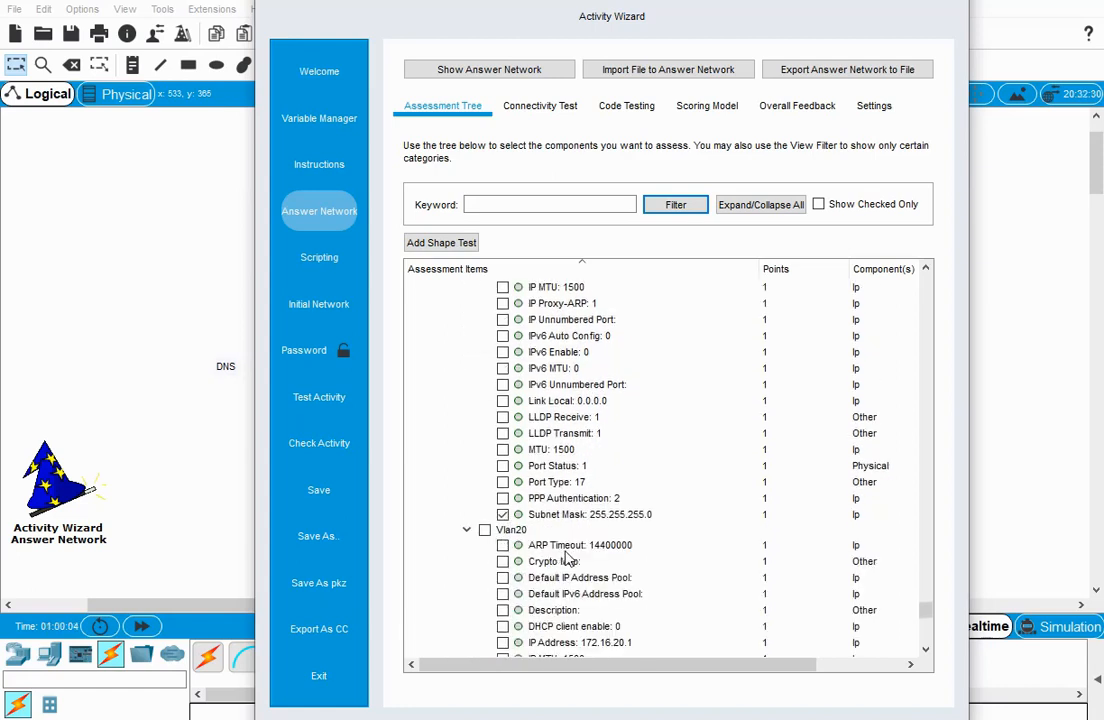
{"action": "scroll", "coordinate": [500, 555], "scroll_direction": "down", "scroll_amount": 2}
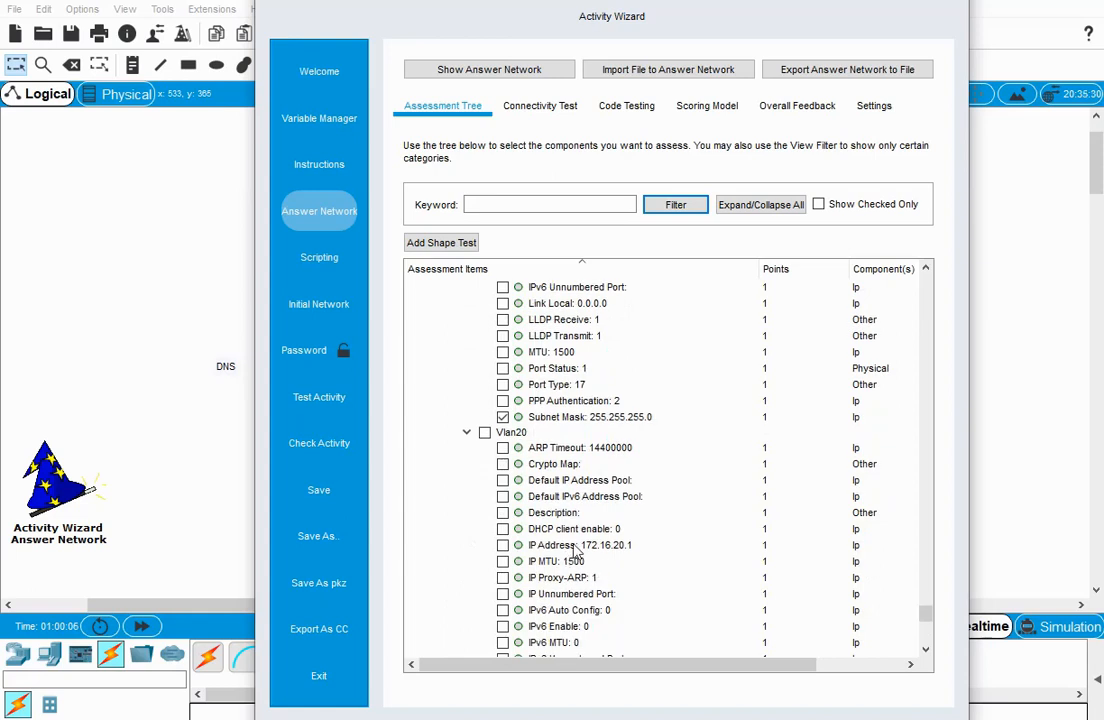
{"action": "left_click", "coordinate": [502, 546]}
{"action": "scroll", "coordinate": [540, 558], "scroll_direction": "down", "scroll_amount": 4}
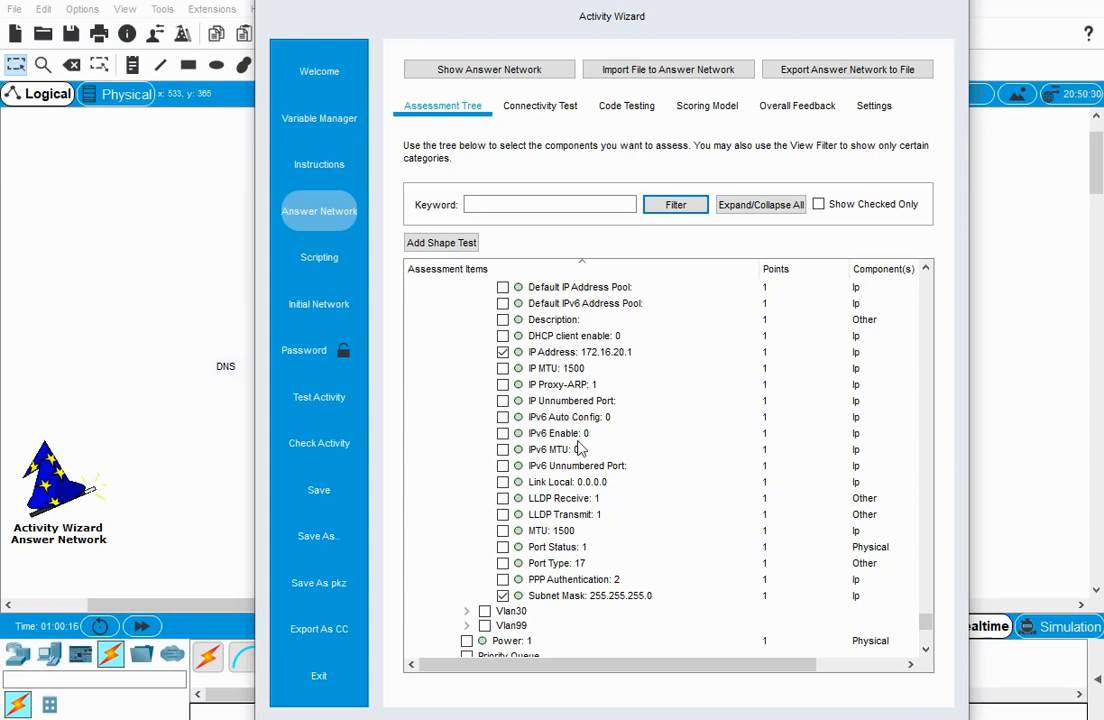
Expand Switch1's Vlan30 interface and include its IP Address and Subnet Mask in the assessment.
{"action": "left_click", "coordinate": [466, 611]}
{"action": "scroll", "coordinate": [527, 520], "scroll_direction": "down", "scroll_amount": 3}
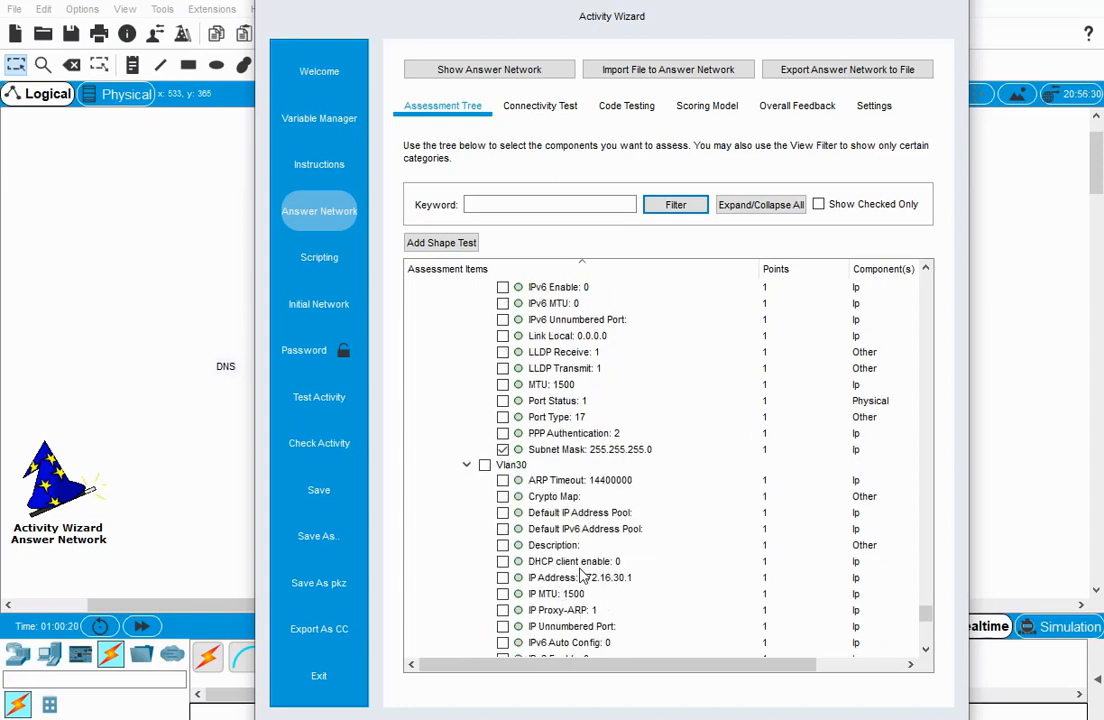
{"action": "scroll", "coordinate": [581, 573], "scroll_direction": "down", "scroll_amount": 1}
{"action": "left_click", "coordinate": [503, 528]}
{"action": "scroll", "coordinate": [601, 608], "scroll_direction": "down", "scroll_amount": 3}
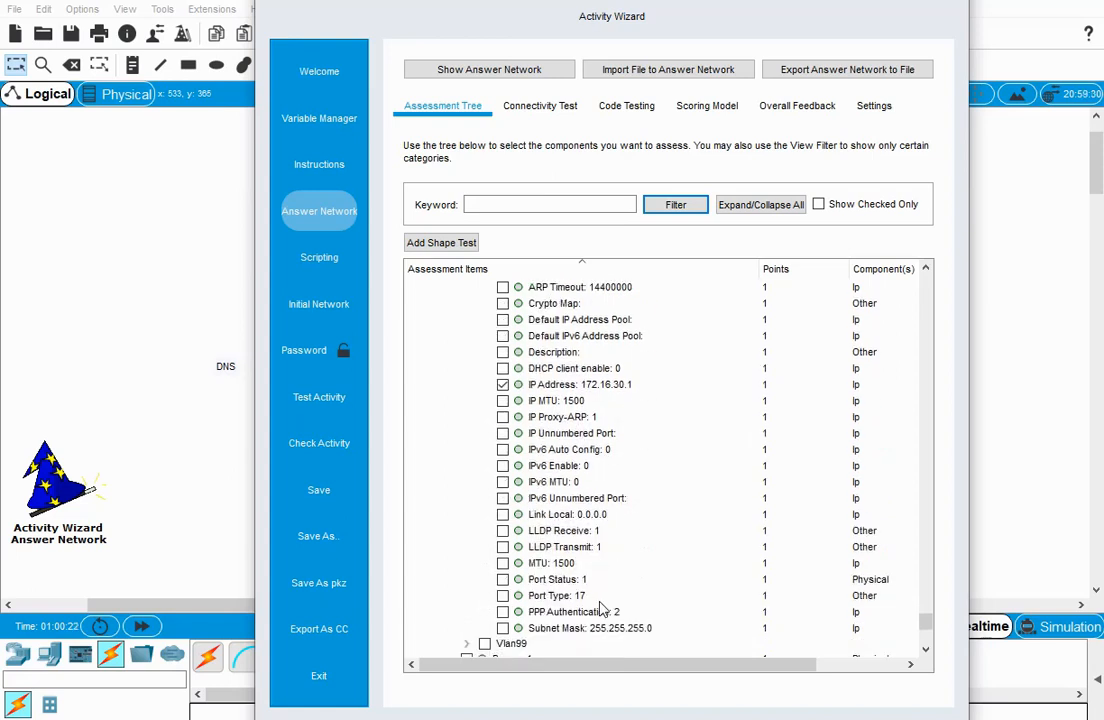
{"action": "left_click", "coordinate": [503, 628]}
Expand Switch1's Vlan99 interface and include its IP Address and Subnet Mask in the assessment.
{"action": "scroll", "coordinate": [478, 560], "scroll_direction": "down", "scroll_amount": 2}
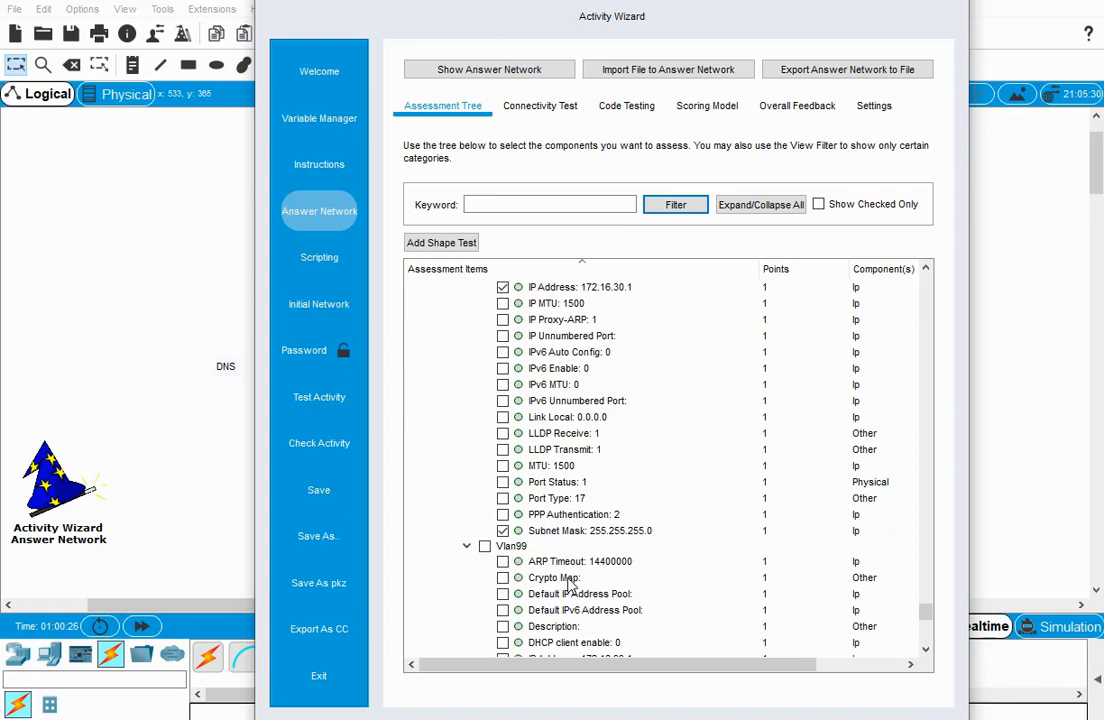
{"action": "scroll", "coordinate": [570, 583], "scroll_direction": "down", "scroll_amount": 2}
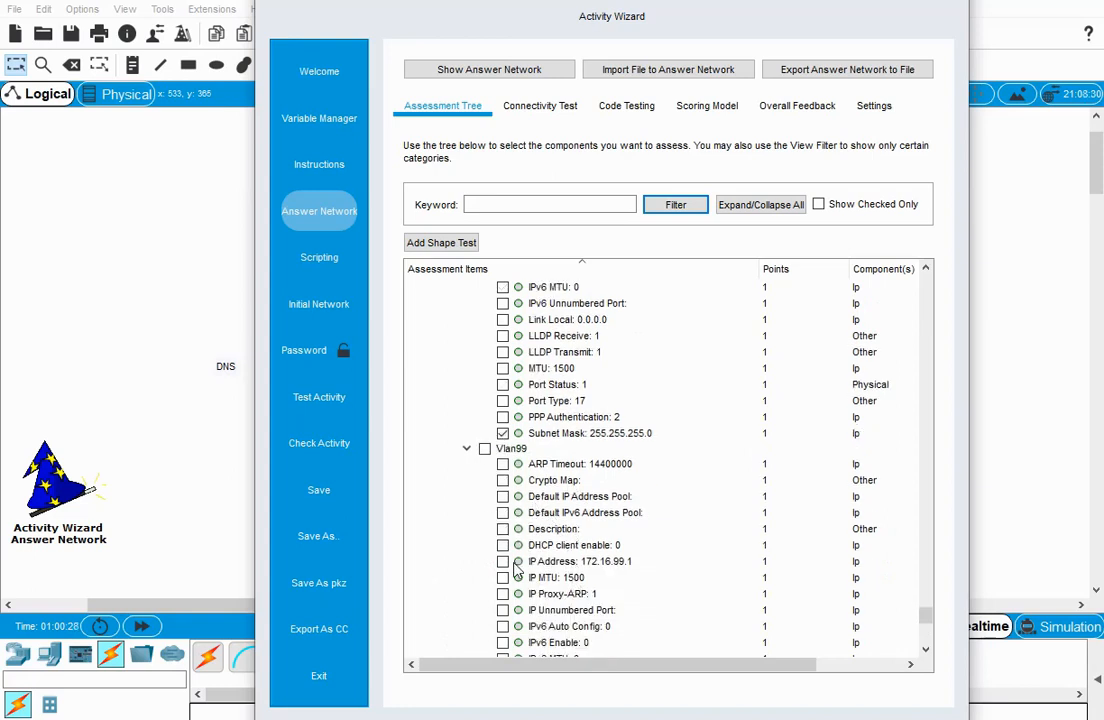
{"action": "scroll", "coordinate": [540, 575], "scroll_direction": "down", "scroll_amount": 3}
{"action": "scroll", "coordinate": [565, 580], "scroll_direction": "down", "scroll_amount": 2}
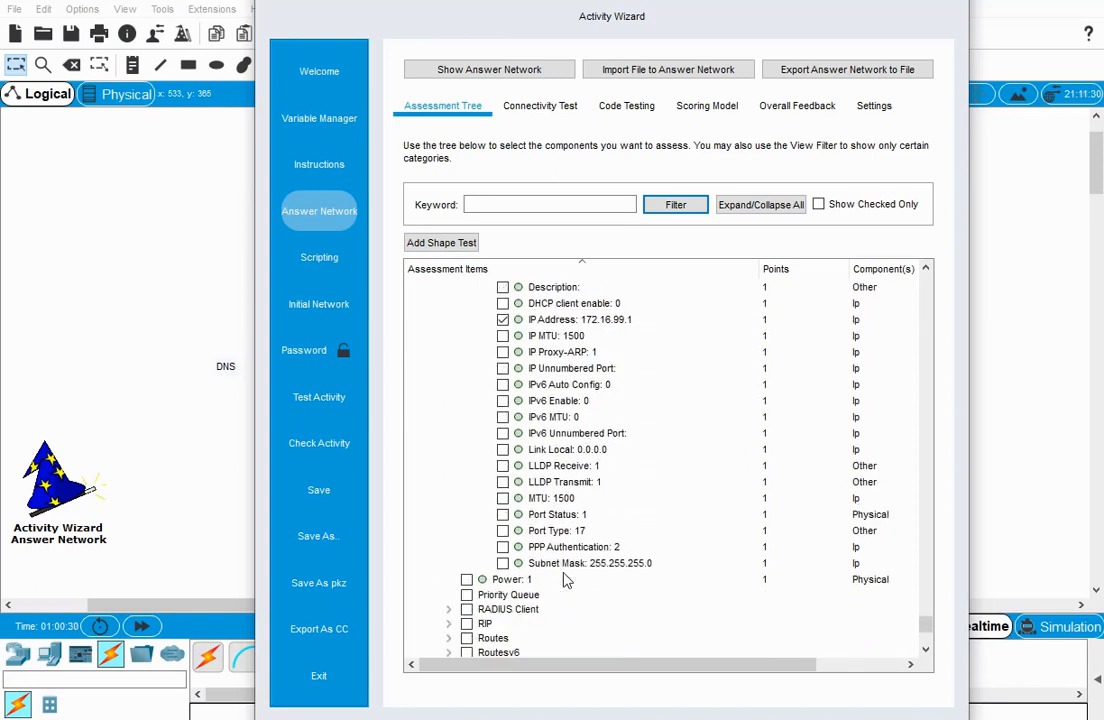
{"action": "scroll", "coordinate": [560, 582], "scroll_direction": "down", "scroll_amount": 2}
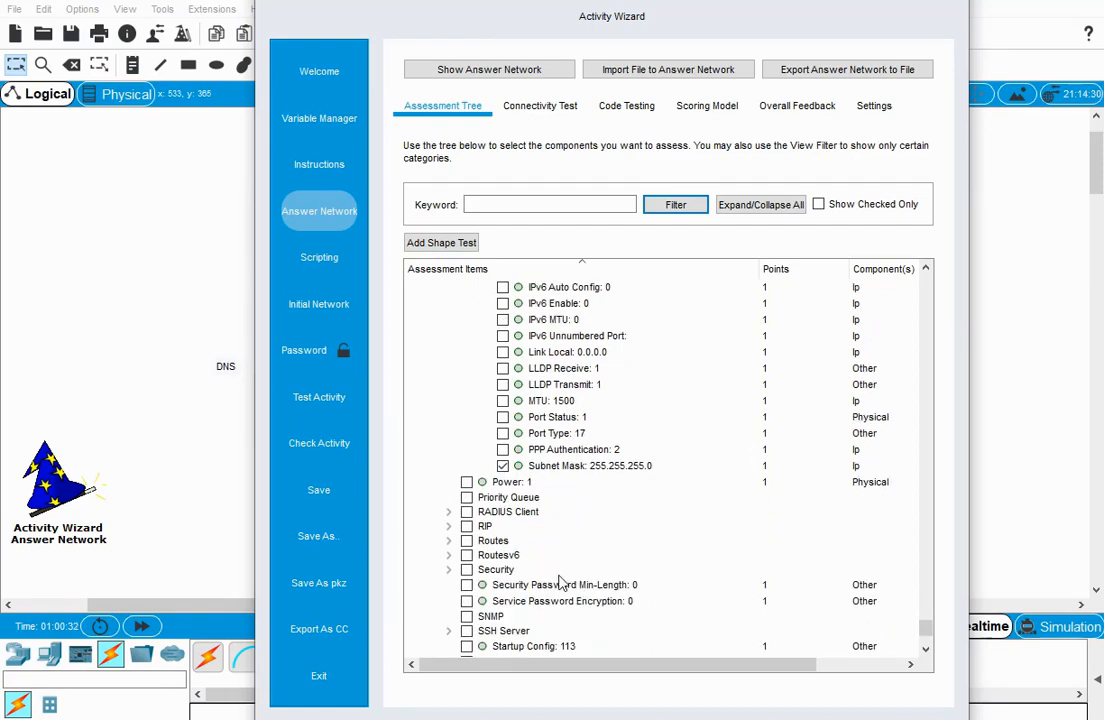
Expand Switch1's VLANS group and include VLAN 10 with its VLAN Name, Guest, as assessment items.
{"action": "scroll", "coordinate": [562, 584], "scroll_direction": "down", "scroll_amount": 3}
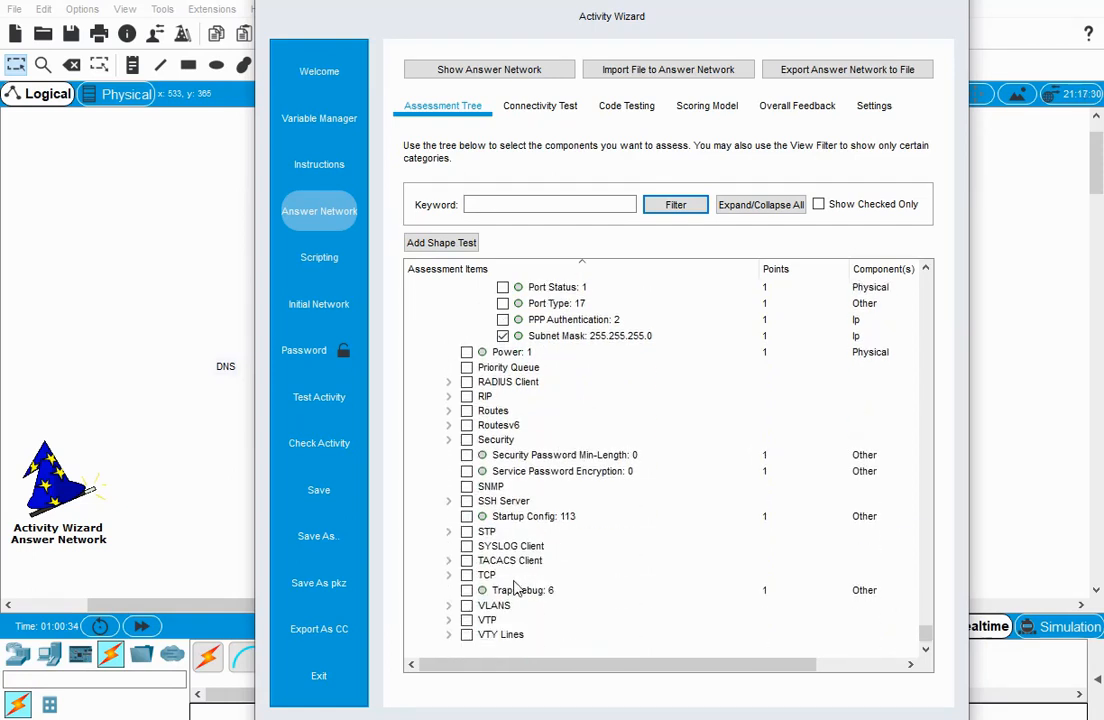
{"action": "left_click", "coordinate": [448, 606]}
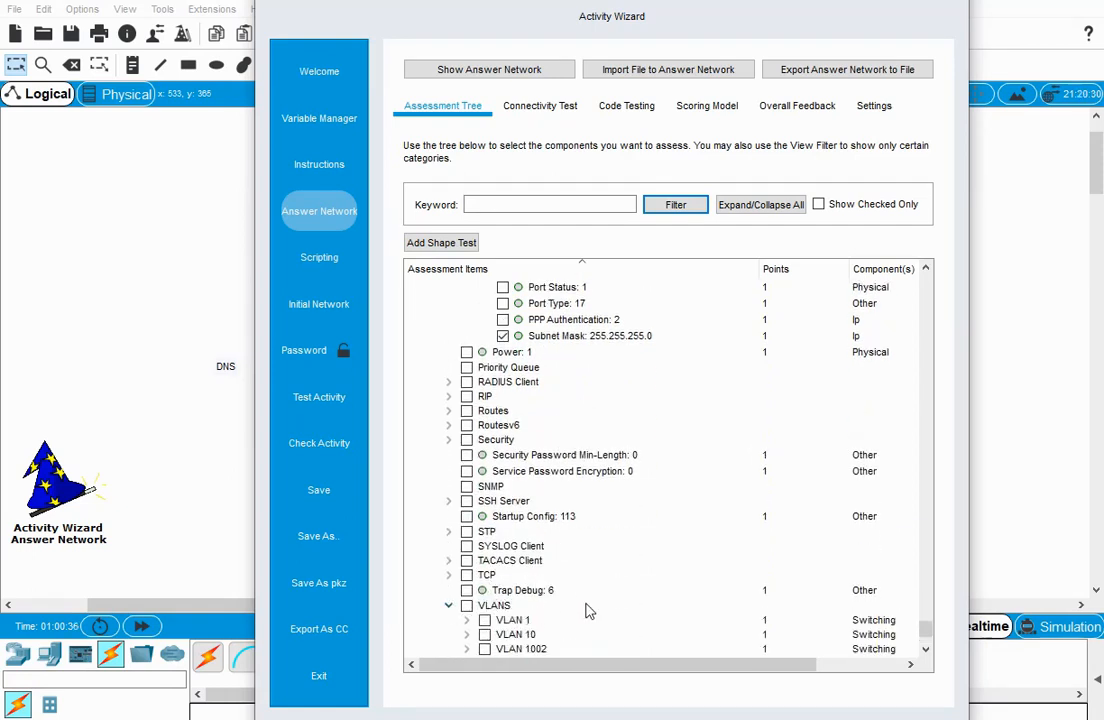
{"action": "scroll", "coordinate": [466, 532], "scroll_direction": "down", "scroll_amount": 2}
{"action": "left_click", "coordinate": [467, 539]}
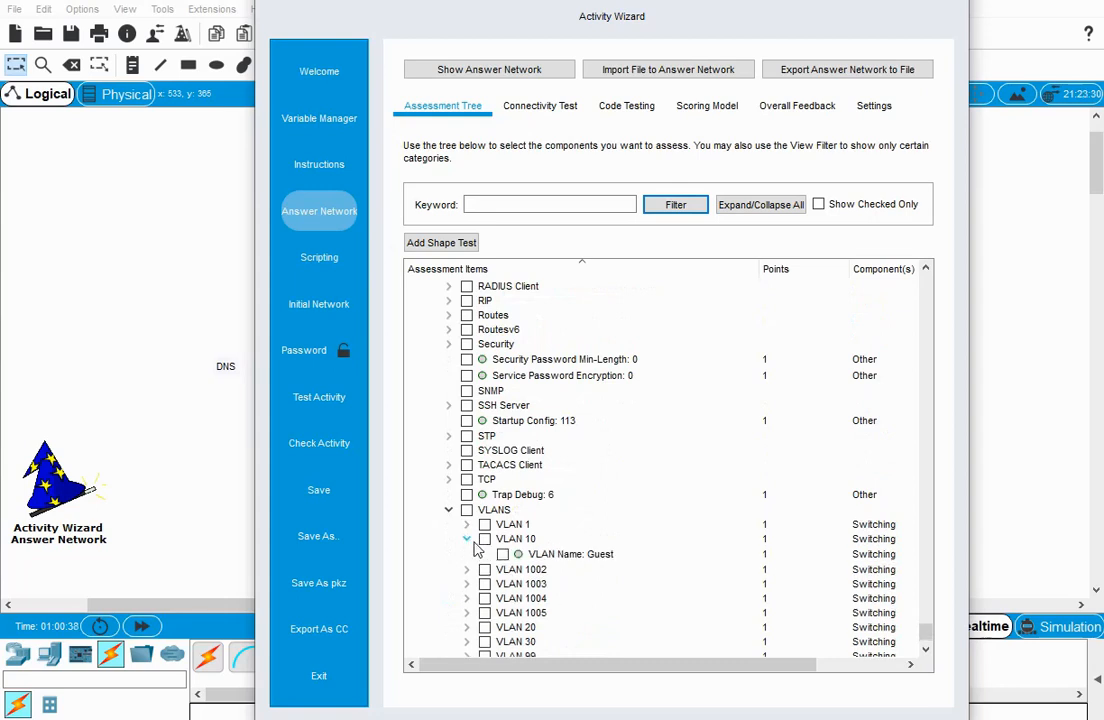
{"action": "left_click", "coordinate": [485, 539]}
Expand VLAN 20 in Switch1's VLANS group and include it with its VLAN Name, Student, in the assessment.
{"action": "scroll", "coordinate": [469, 585], "scroll_direction": "down", "scroll_amount": 1}
{"action": "left_click", "coordinate": [467, 584]}
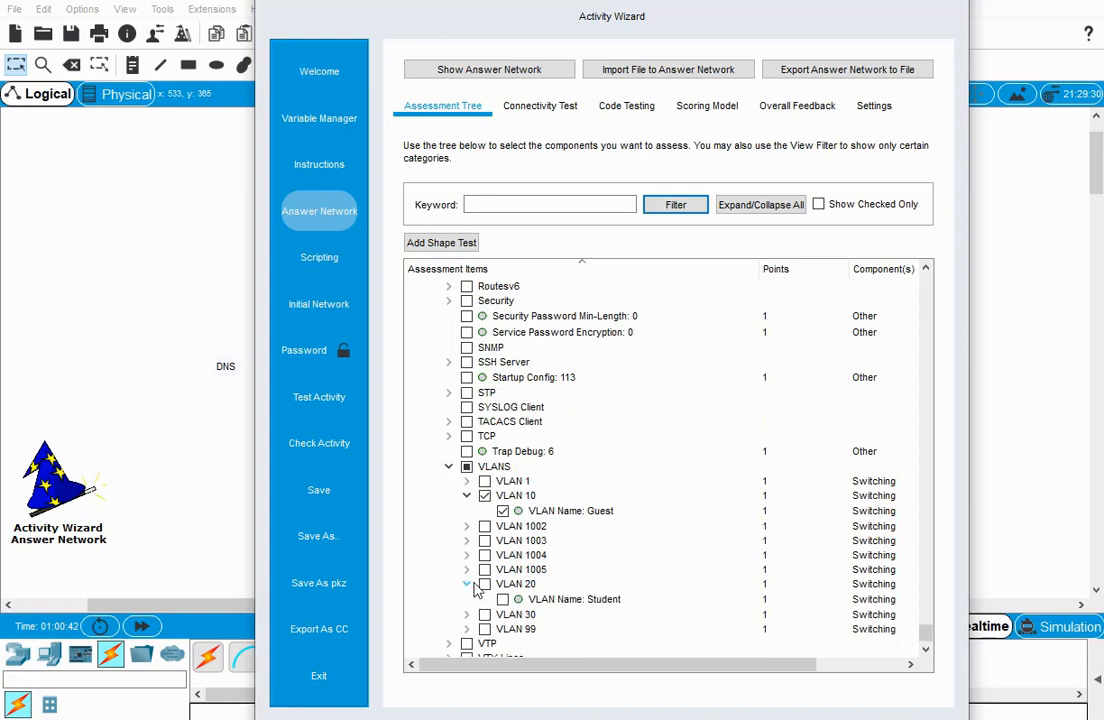
{"action": "left_click", "coordinate": [485, 584]}
{"action": "scroll", "coordinate": [537, 595], "scroll_direction": "down", "scroll_amount": 1}
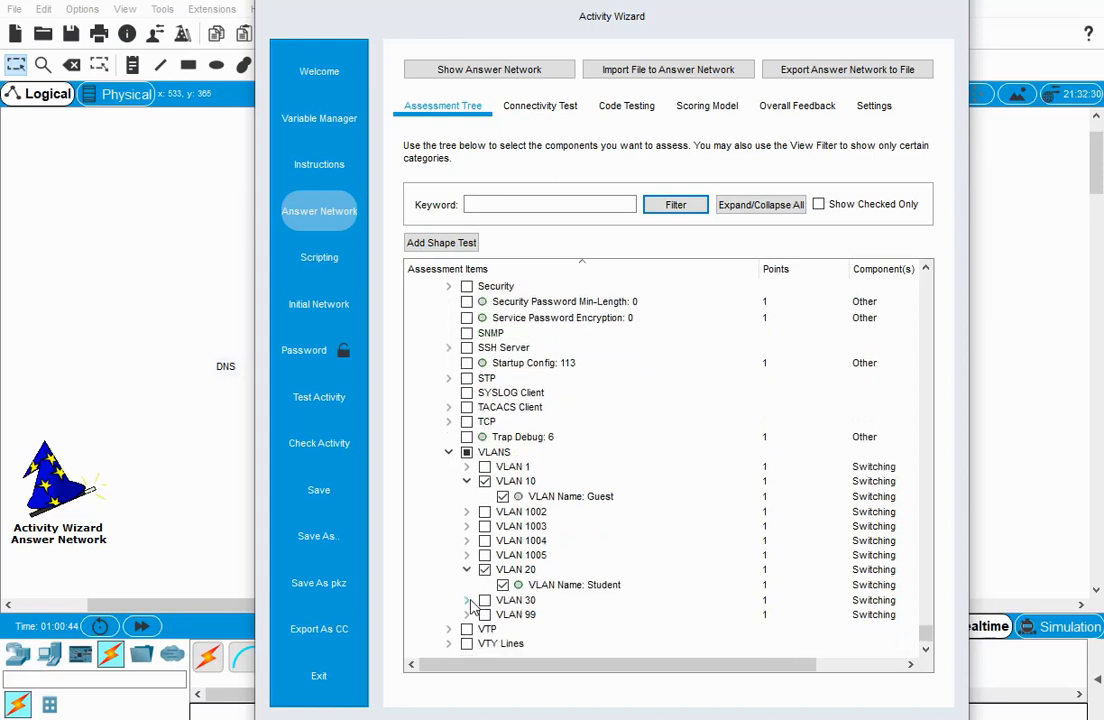
Include Switch1's VLAN 30 and VLAN 99 with their VLAN Names, Faculty and Management, in the assessment.
{"action": "left_click", "coordinate": [466, 600]}
{"action": "left_click", "coordinate": [485, 600]}
{"action": "scroll", "coordinate": [485, 600], "scroll_direction": "down", "scroll_amount": 1}
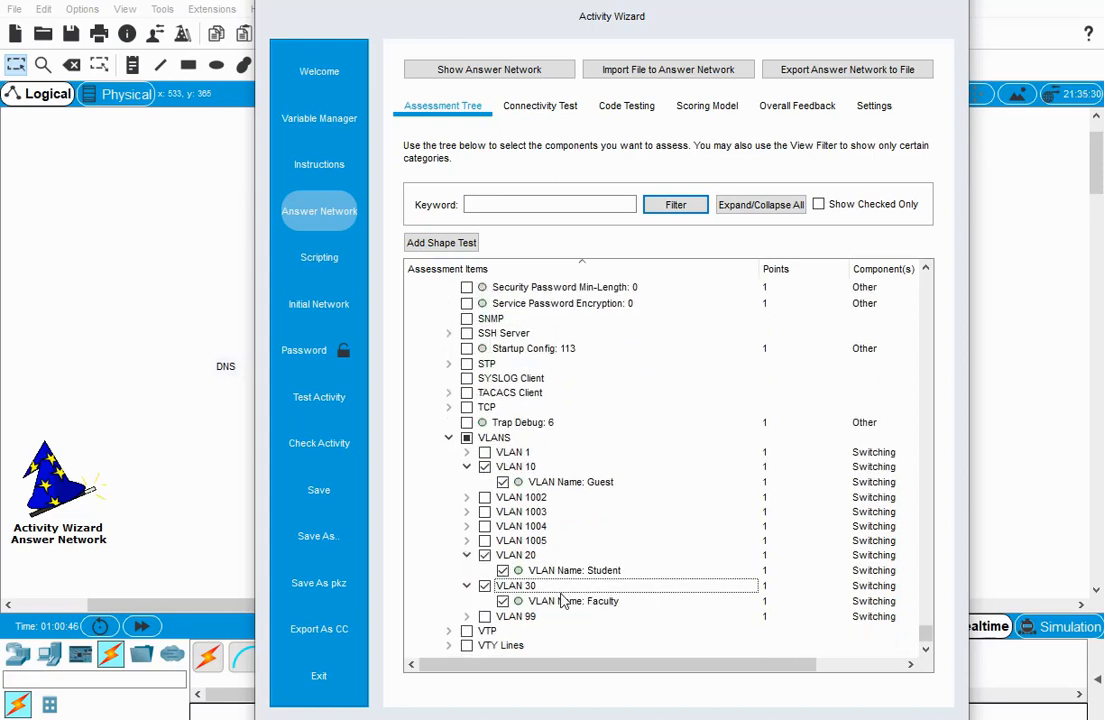
{"action": "left_click", "coordinate": [485, 617]}
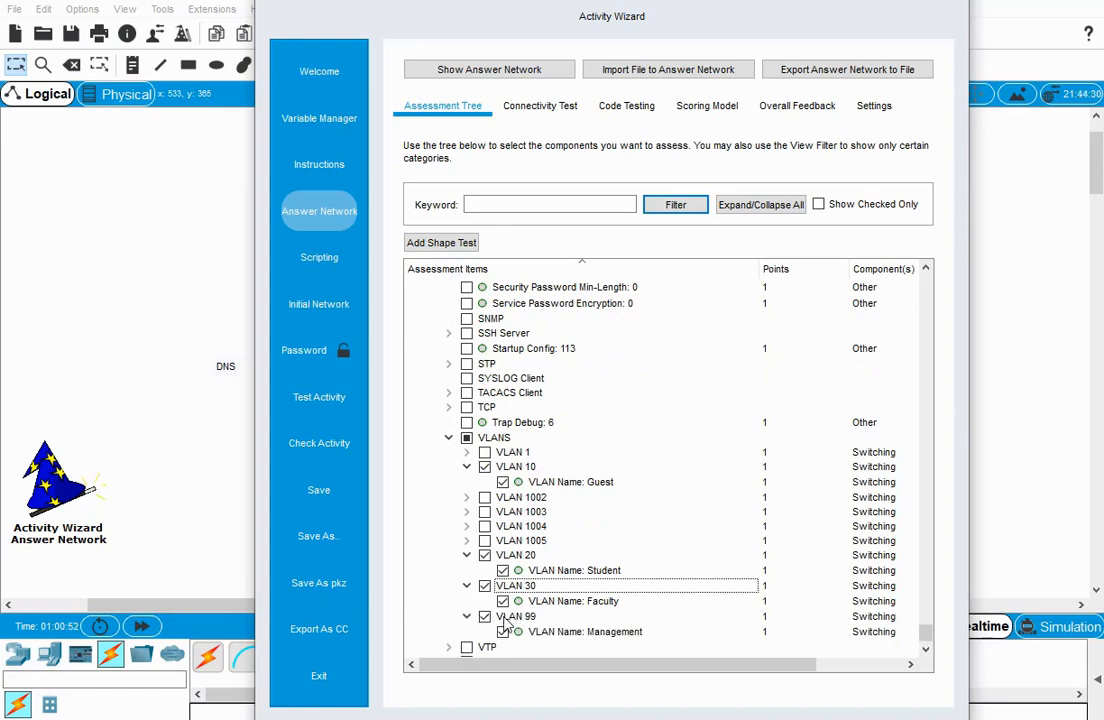
{"action": "scroll", "coordinate": [592, 615], "scroll_direction": "down", "scroll_amount": 1}
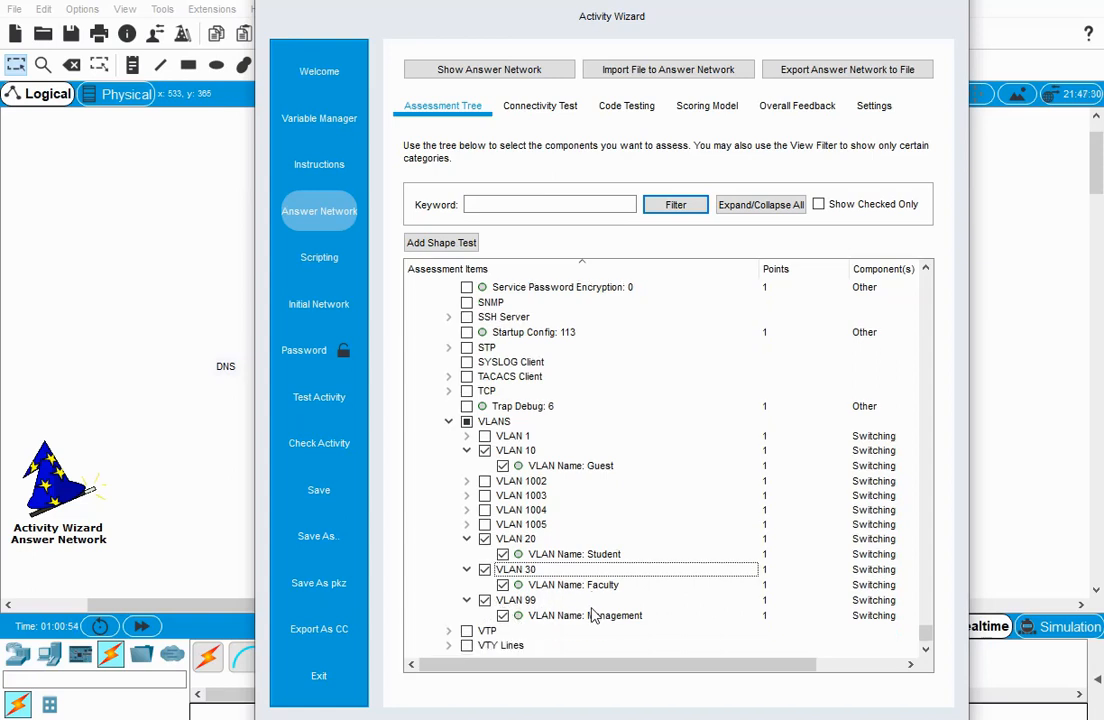
{"action": "scroll", "coordinate": [592, 615], "scroll_direction": "up", "scroll_amount": 5}
{"action": "scroll", "coordinate": [578, 640], "scroll_direction": "down", "scroll_amount": 5}
Expand Switch1's VTY Lines group and VTY Line 0, and examine the line settings available for assessment.
{"action": "left_click", "coordinate": [449, 646]}
{"action": "scroll", "coordinate": [576, 620], "scroll_direction": "down", "scroll_amount": 2}
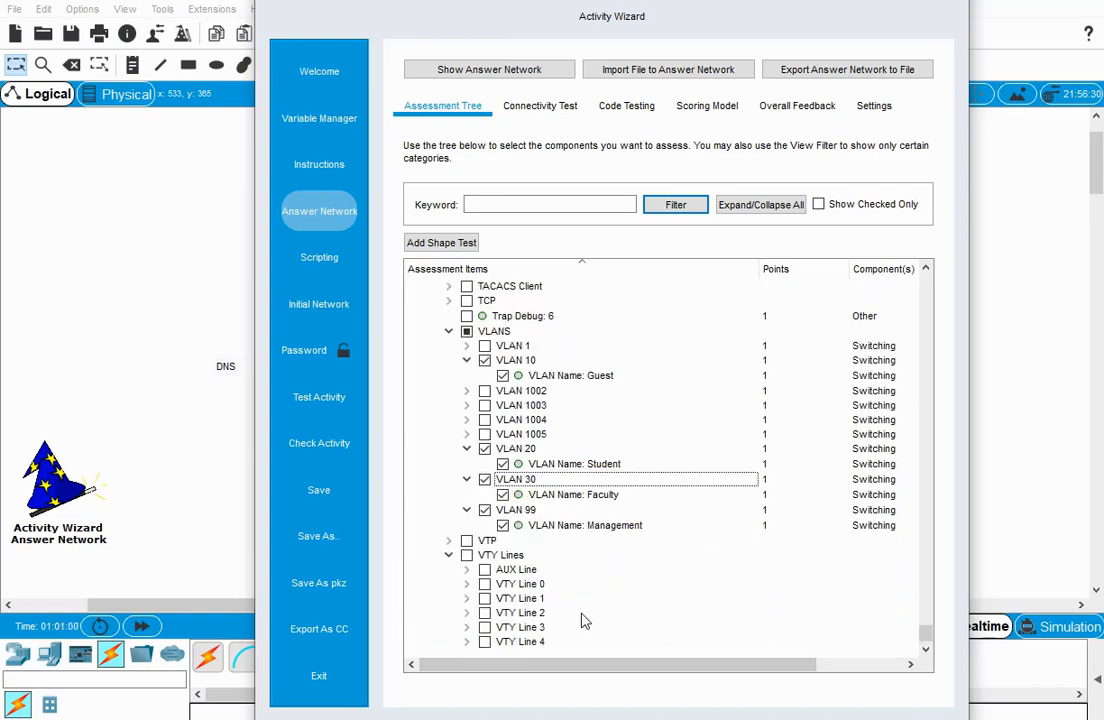
{"action": "left_click", "coordinate": [467, 584]}
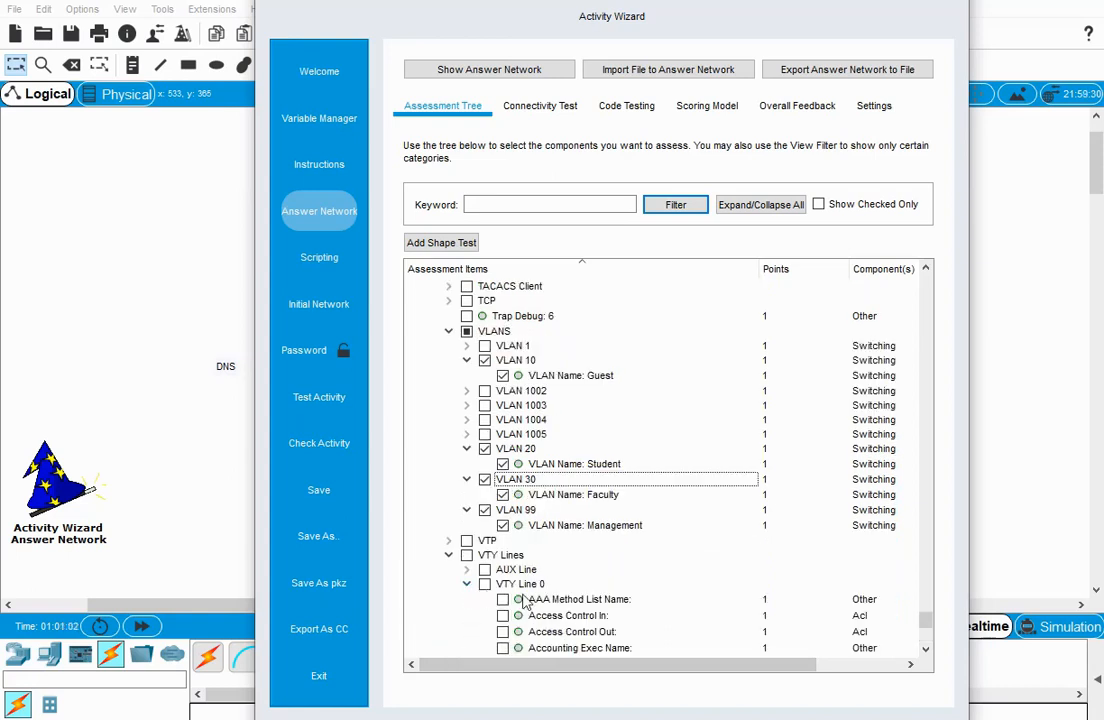
{"action": "scroll", "coordinate": [570, 610], "scroll_direction": "down", "scroll_amount": 4}
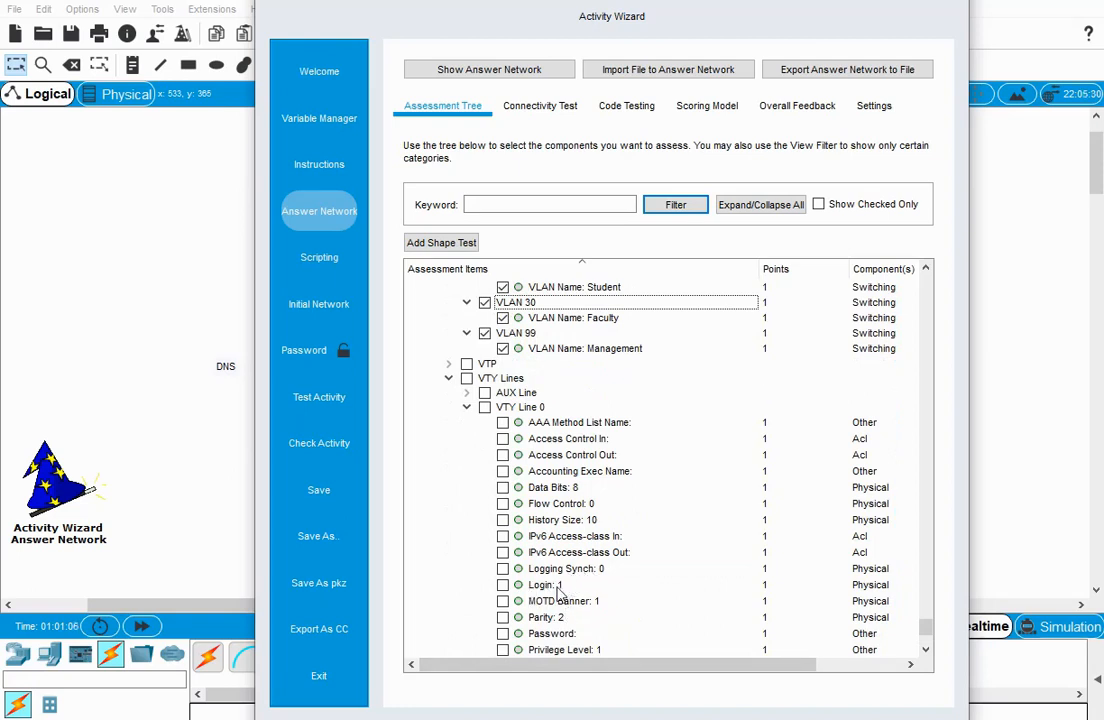
{"action": "scroll", "coordinate": [603, 628], "scroll_direction": "down", "scroll_amount": 1}
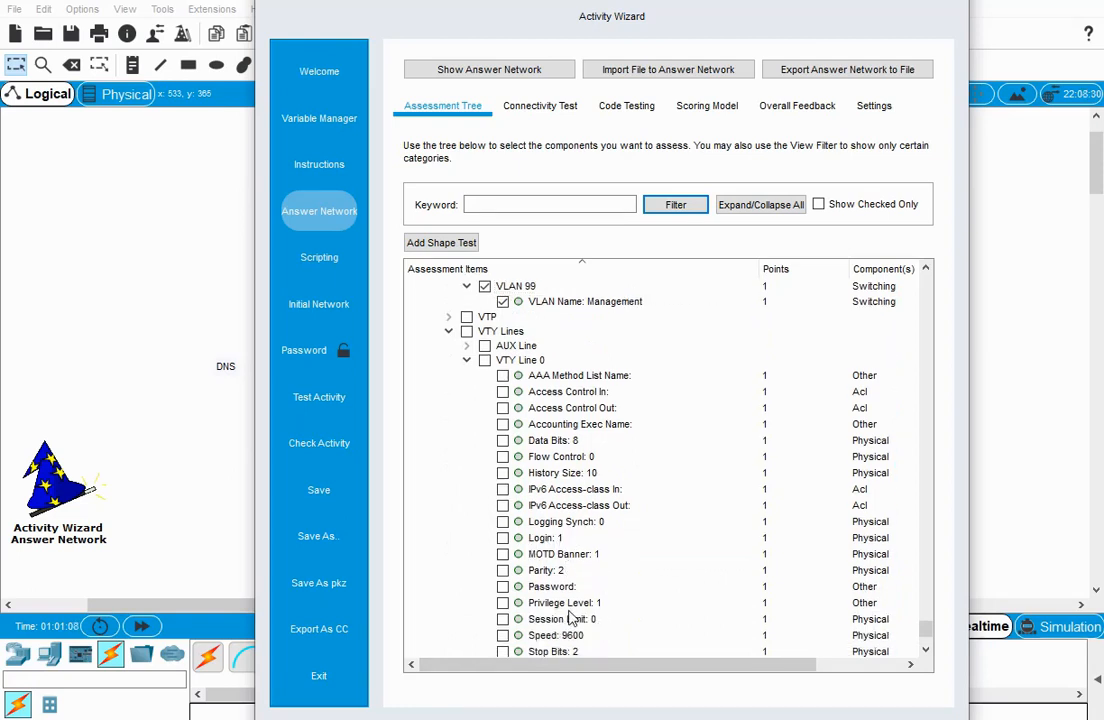
Return to the Switch1 heading in the assessment tree and collapse its branch.
{"action": "scroll", "coordinate": [603, 612], "scroll_direction": "up", "scroll_amount": 15}
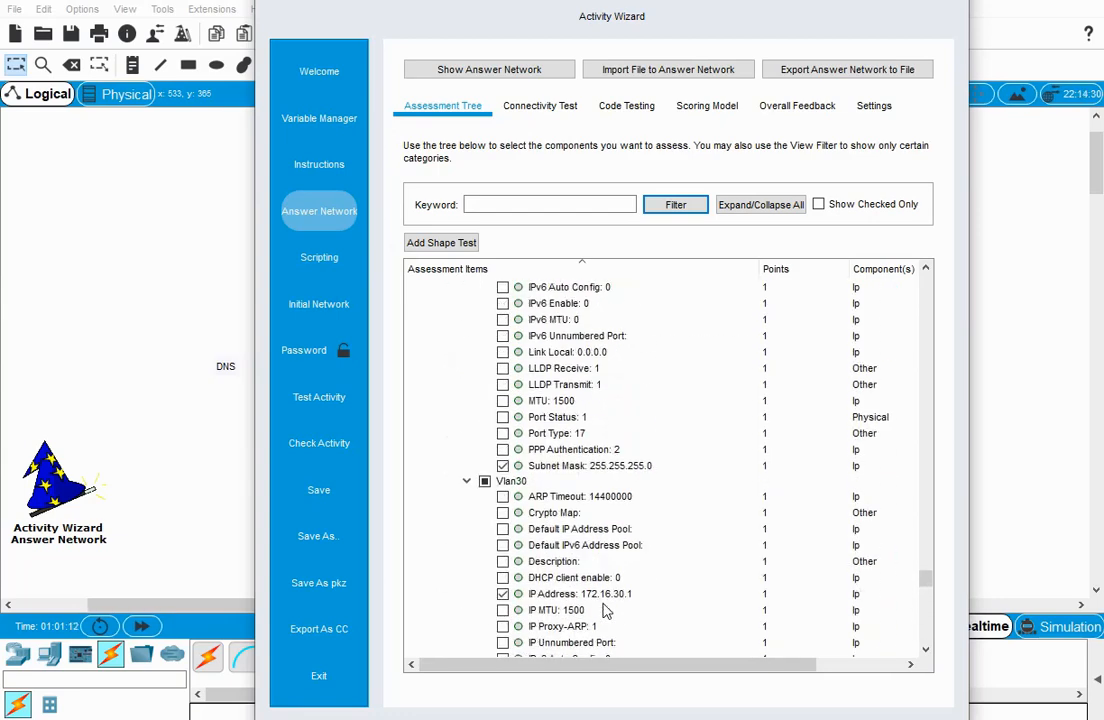
{"action": "scroll", "coordinate": [603, 612], "scroll_direction": "up", "scroll_amount": 7}
{"action": "scroll", "coordinate": [605, 610], "scroll_direction": "up", "scroll_amount": 11}
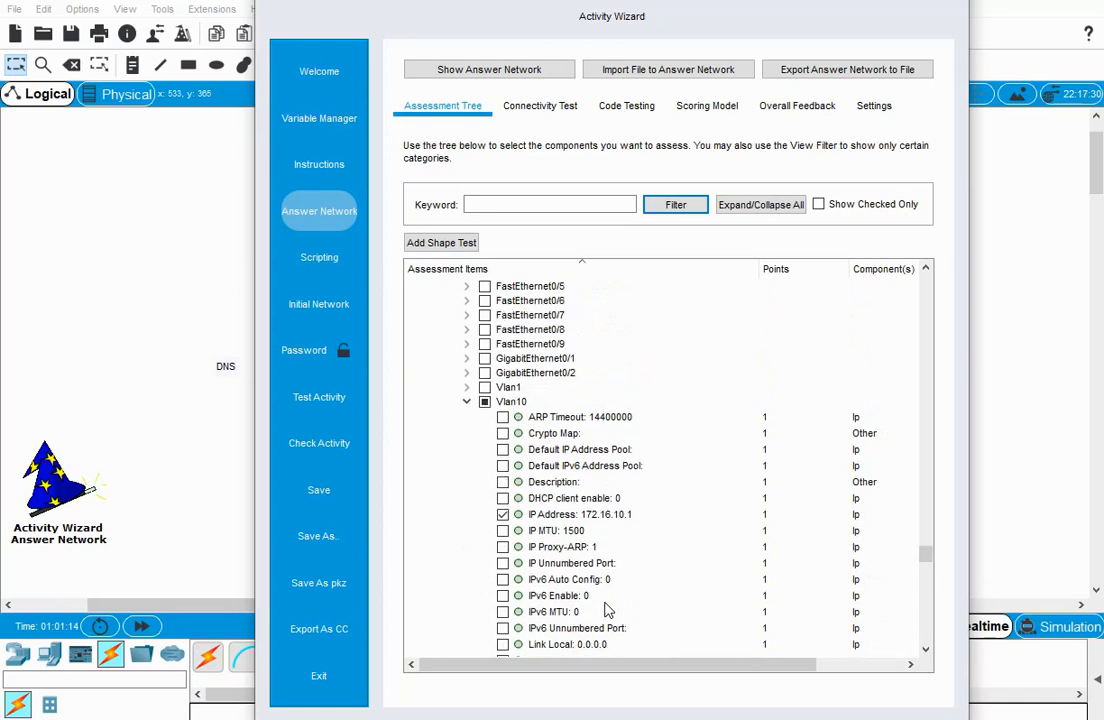
{"action": "scroll", "coordinate": [605, 610], "scroll_direction": "up", "scroll_amount": 5}
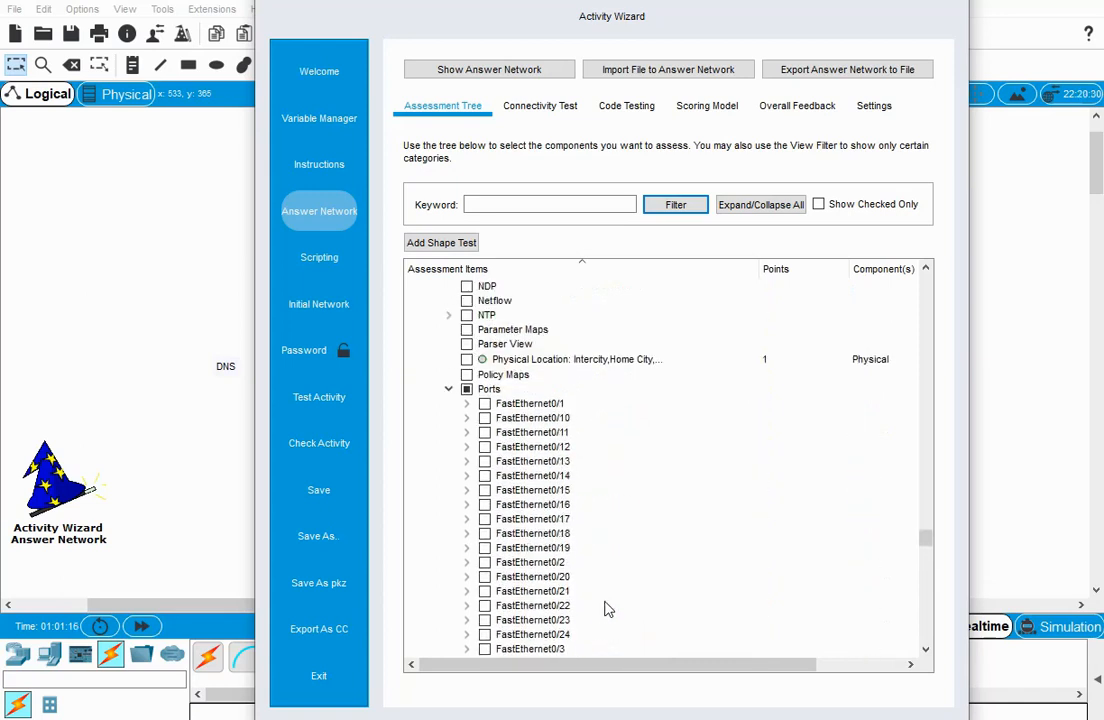
{"action": "scroll", "coordinate": [605, 610], "scroll_direction": "up", "scroll_amount": 4}
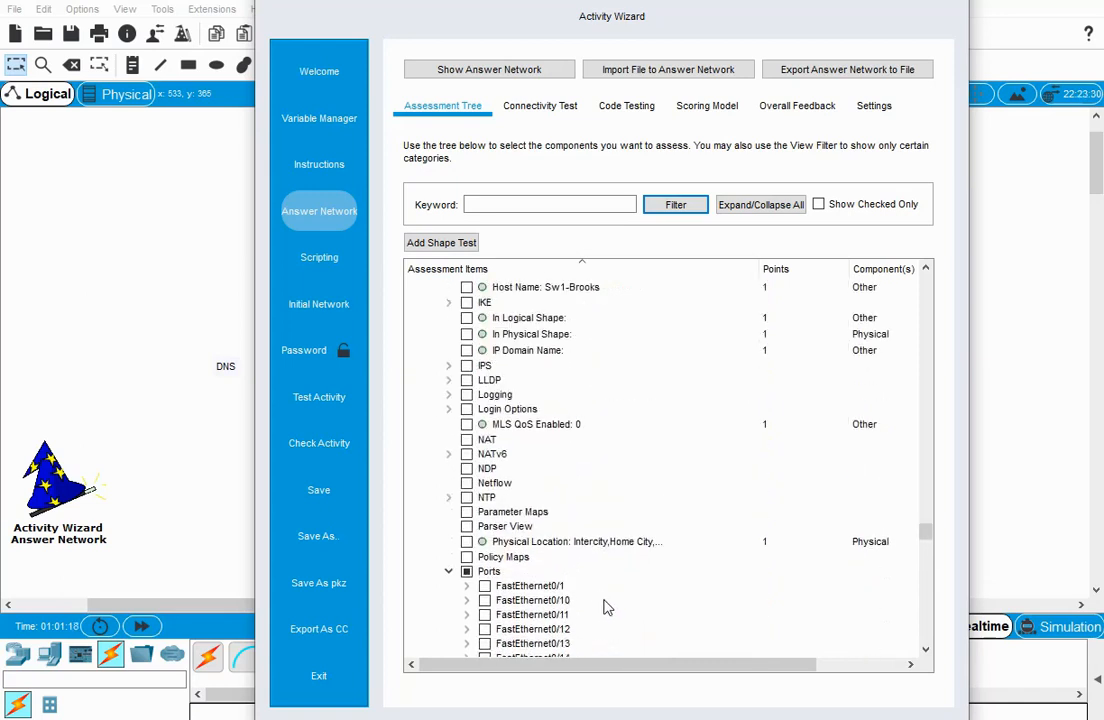
{"action": "scroll", "coordinate": [605, 607], "scroll_direction": "down", "scroll_amount": 1}
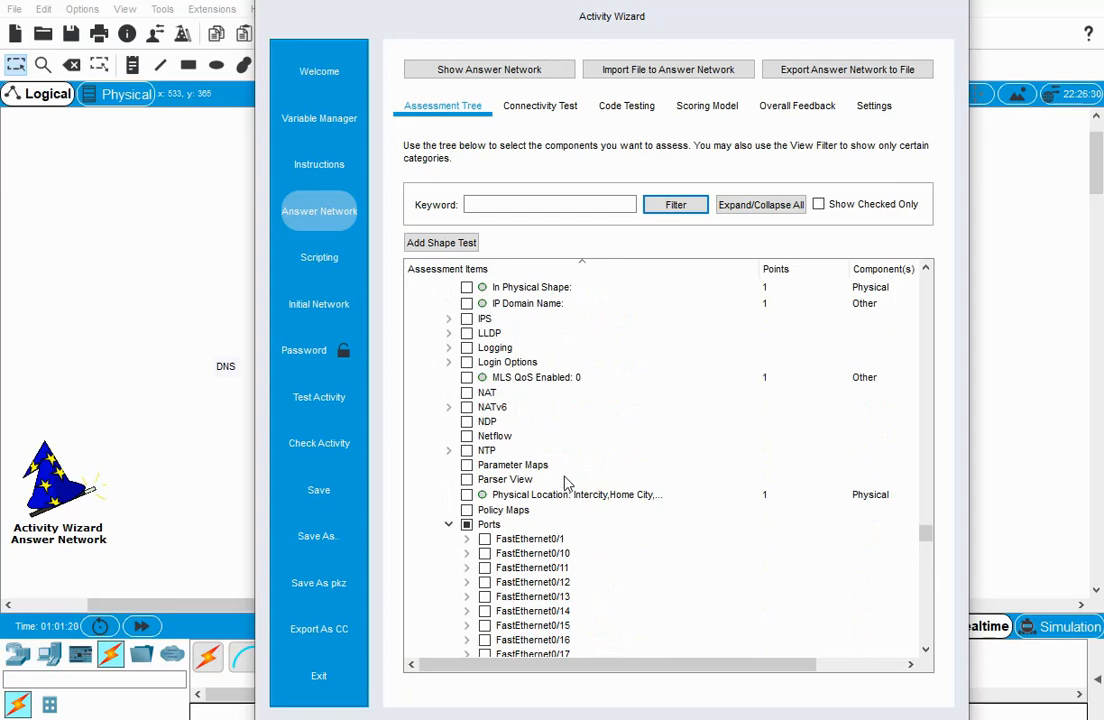
{"action": "scroll", "coordinate": [574, 495], "scroll_direction": "up", "scroll_amount": 8}
{"action": "scroll", "coordinate": [587, 501], "scroll_direction": "up", "scroll_amount": 12}
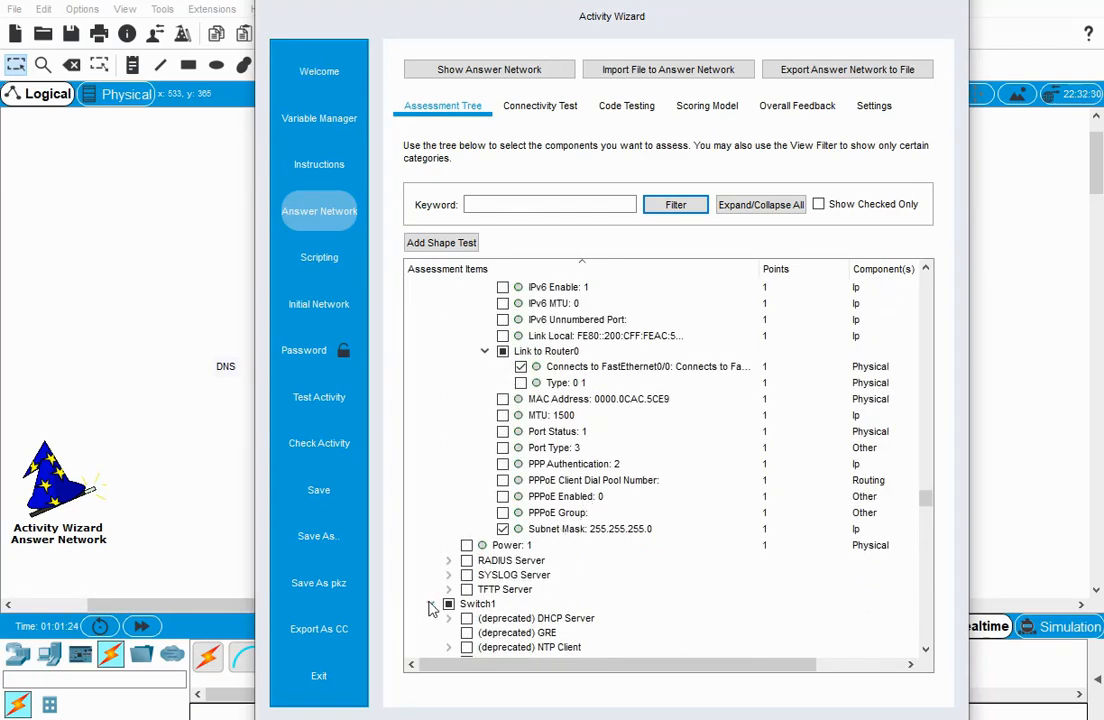
{"action": "scroll", "coordinate": [432, 610], "scroll_direction": "up", "scroll_amount": 1}
Review Server2's selected assessment items and collapse the Server2 branch.
{"action": "scroll", "coordinate": [590, 592], "scroll_direction": "up", "scroll_amount": 1}
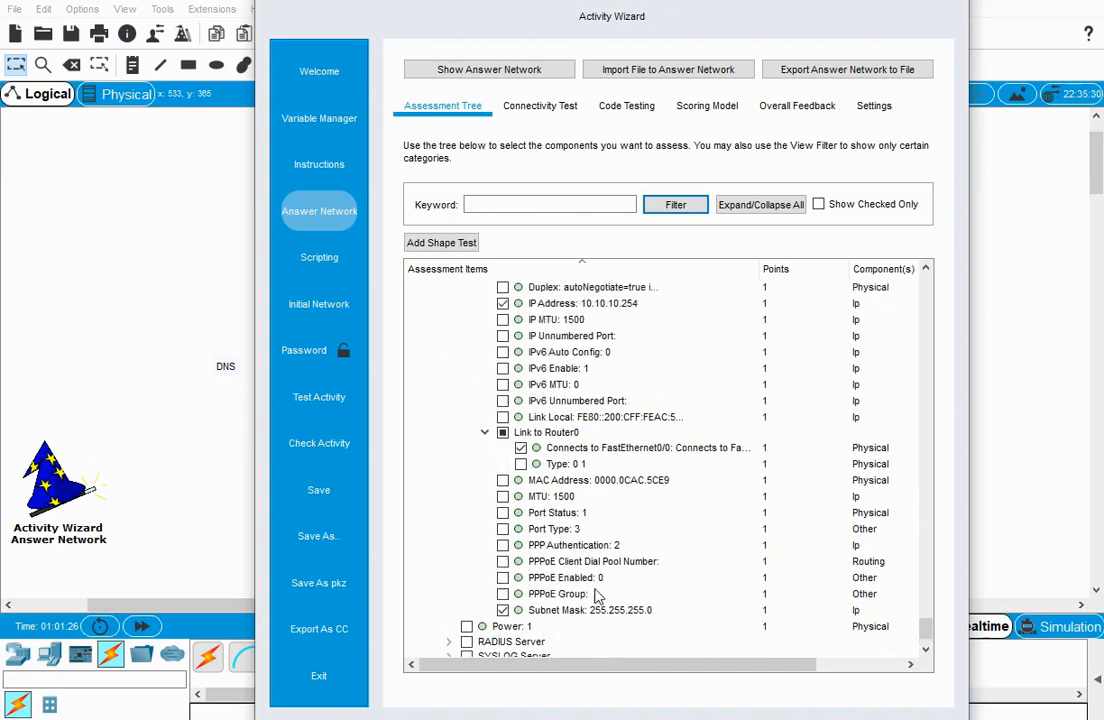
{"action": "scroll", "coordinate": [597, 596], "scroll_direction": "up", "scroll_amount": 1}
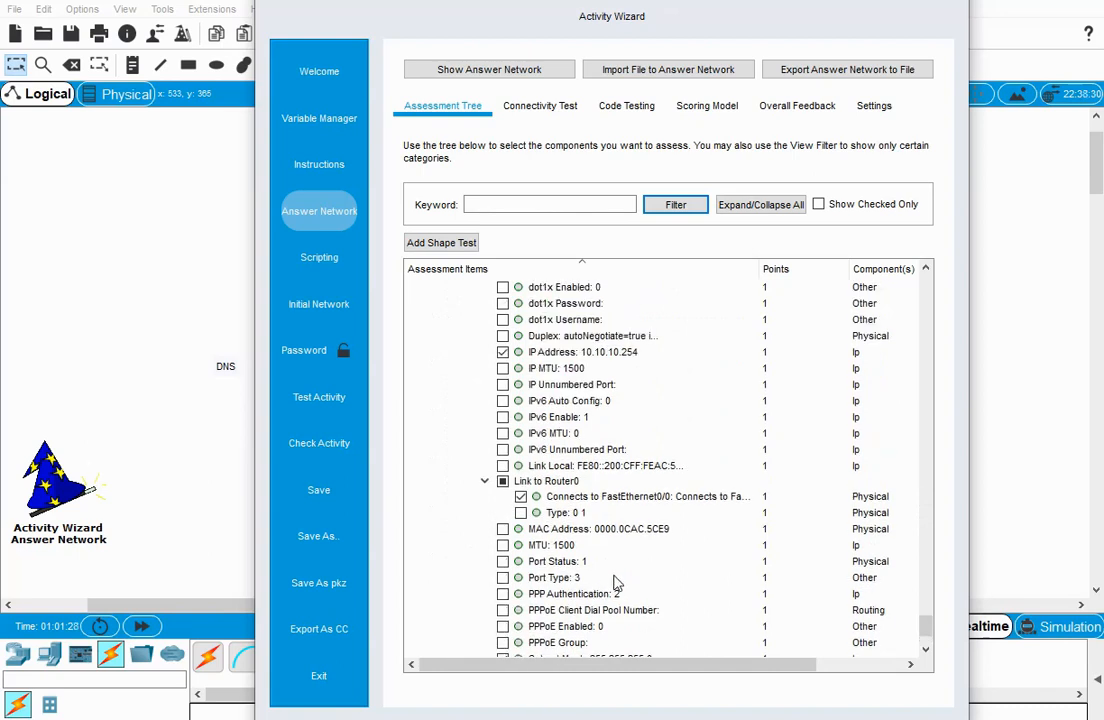
{"action": "scroll", "coordinate": [615, 584], "scroll_direction": "up", "scroll_amount": 2}
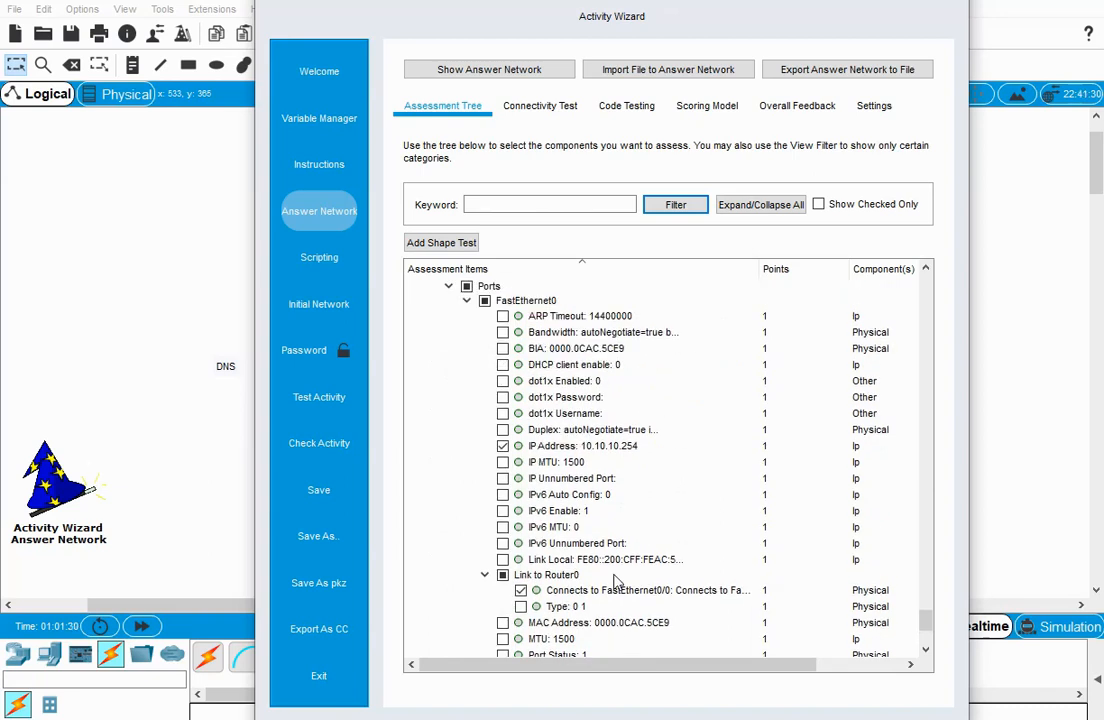
{"action": "scroll", "coordinate": [434, 360], "scroll_direction": "up", "scroll_amount": 3}
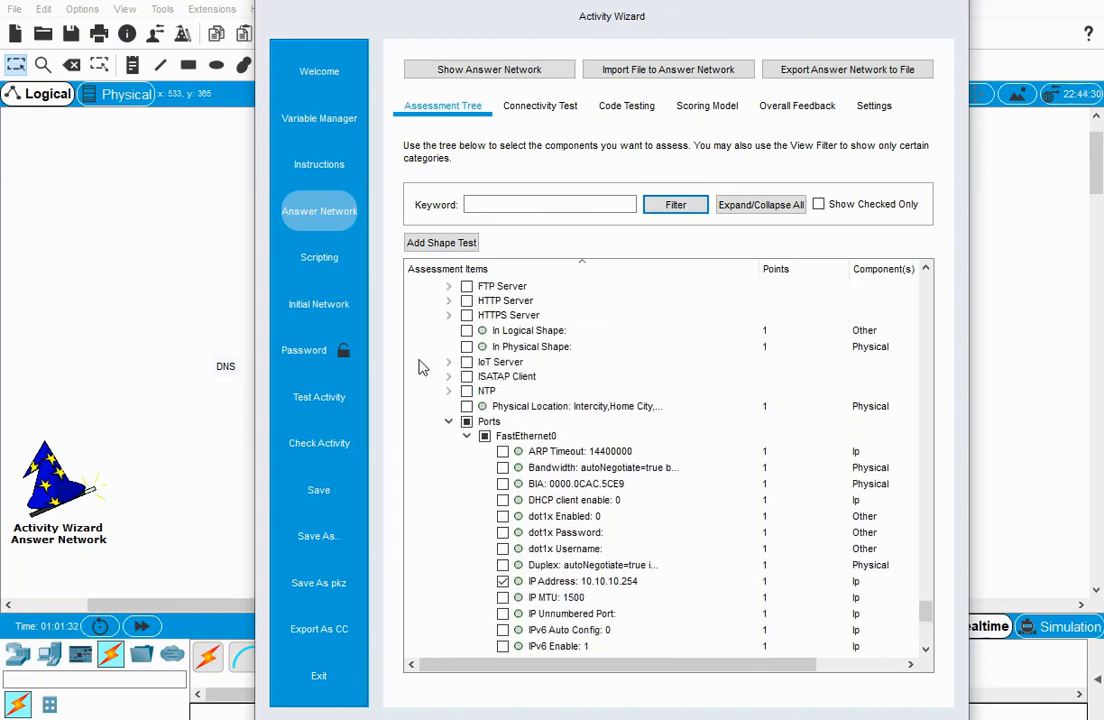
{"action": "scroll", "coordinate": [437, 398], "scroll_direction": "up", "scroll_amount": 4}
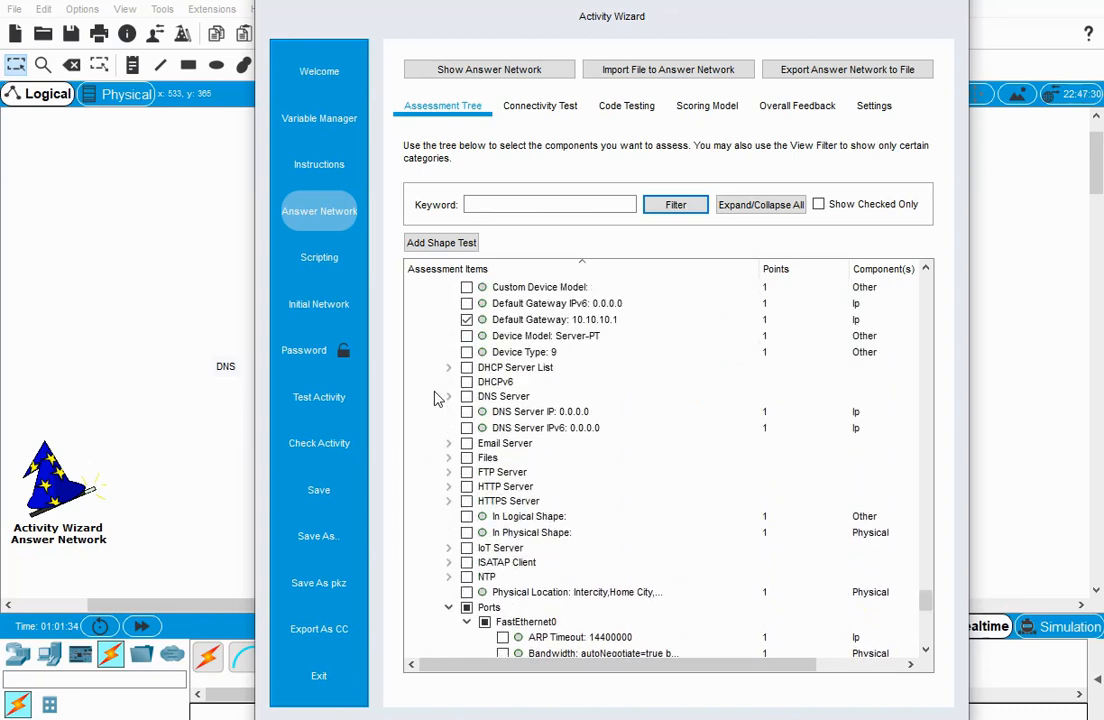
{"action": "scroll", "coordinate": [437, 398], "scroll_direction": "up", "scroll_amount": 1}
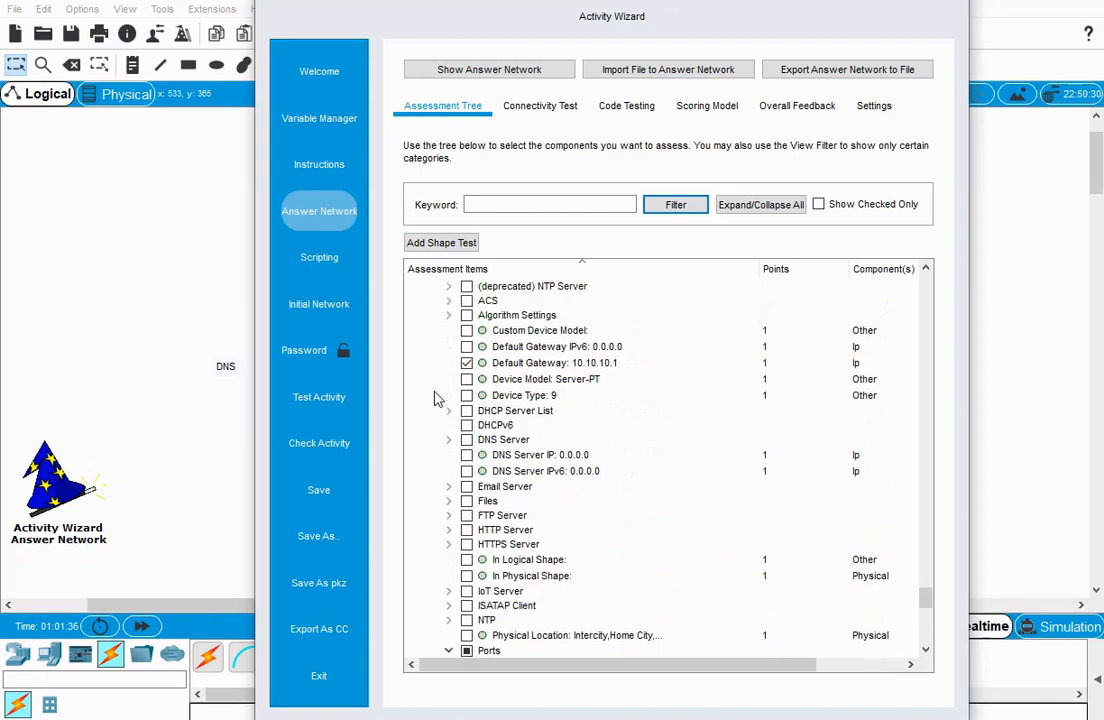
{"action": "scroll", "coordinate": [421, 425], "scroll_direction": "up", "scroll_amount": 4}
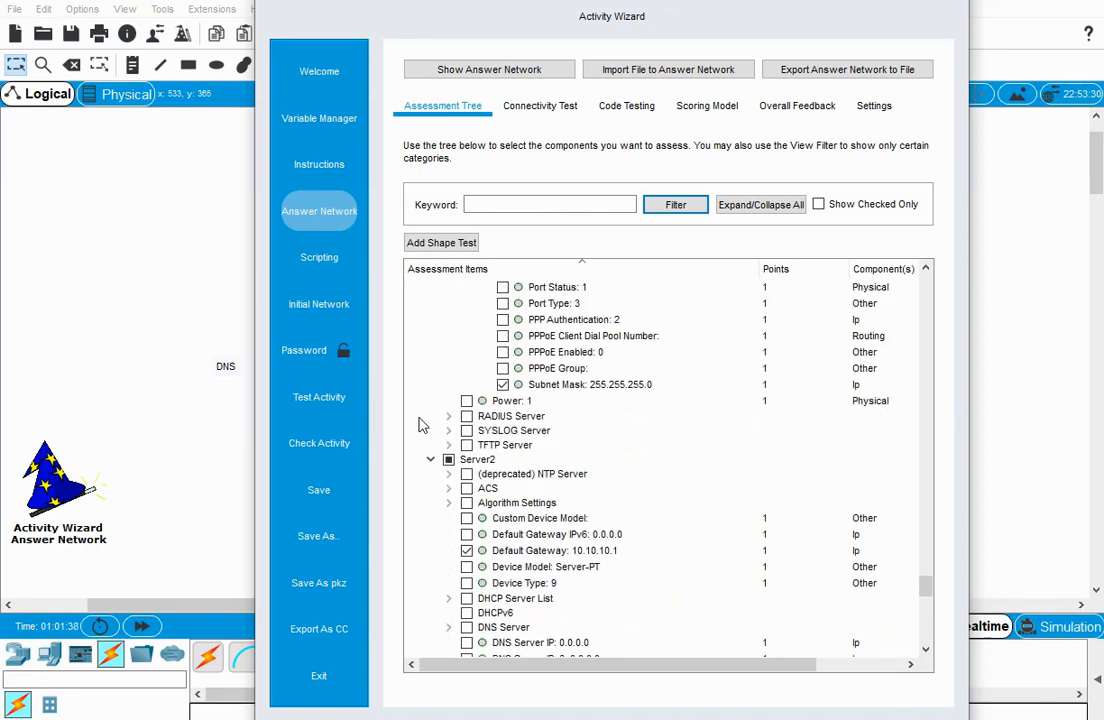
{"action": "left_click", "coordinate": [431, 462]}
Review Server1's selected assessment items and collapse the Server1 branch.
{"action": "scroll", "coordinate": [450, 480], "scroll_direction": "up", "scroll_amount": 5}
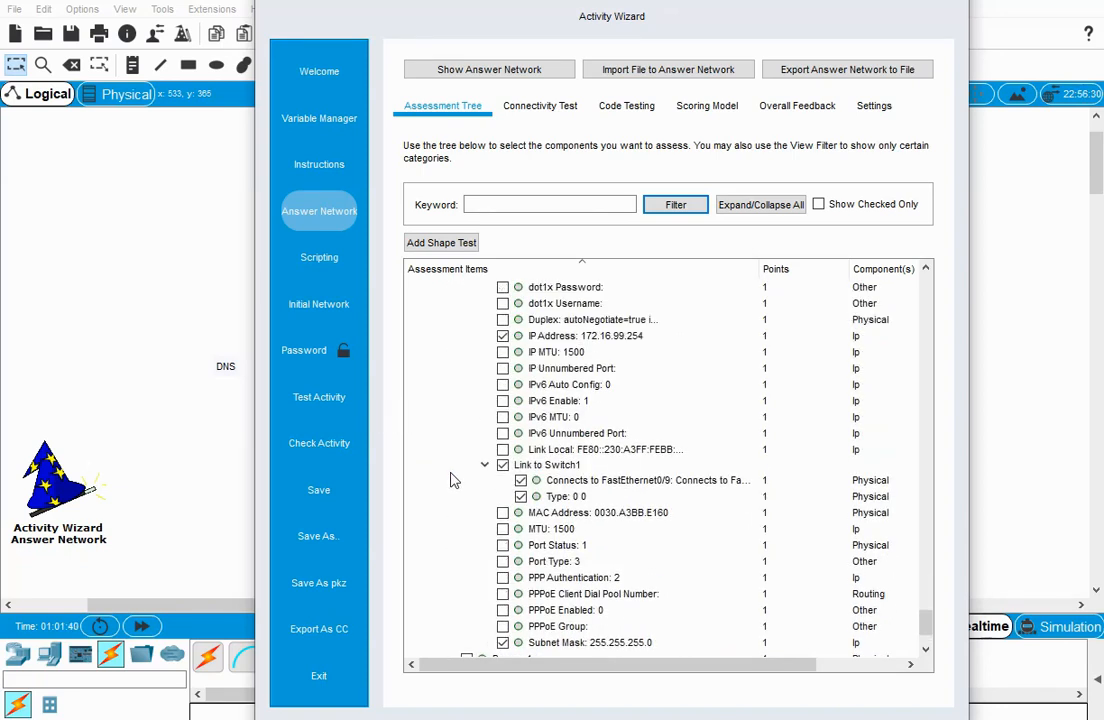
{"action": "scroll", "coordinate": [450, 480], "scroll_direction": "up", "scroll_amount": 4}
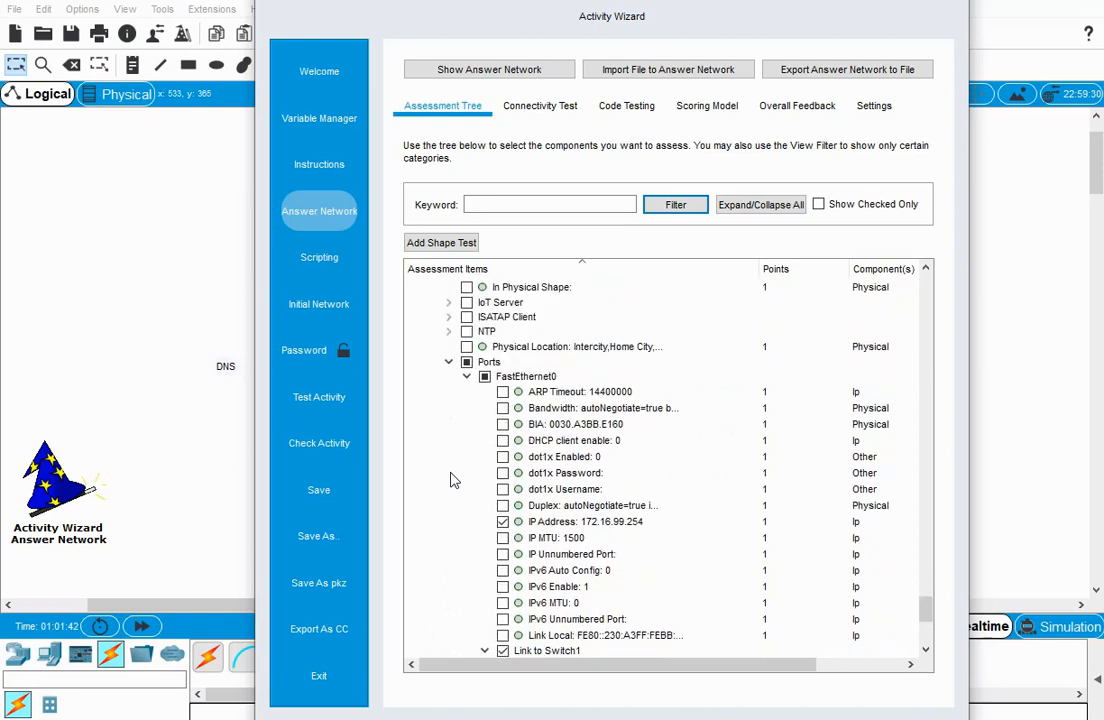
{"action": "scroll", "coordinate": [453, 480], "scroll_direction": "up", "scroll_amount": 2}
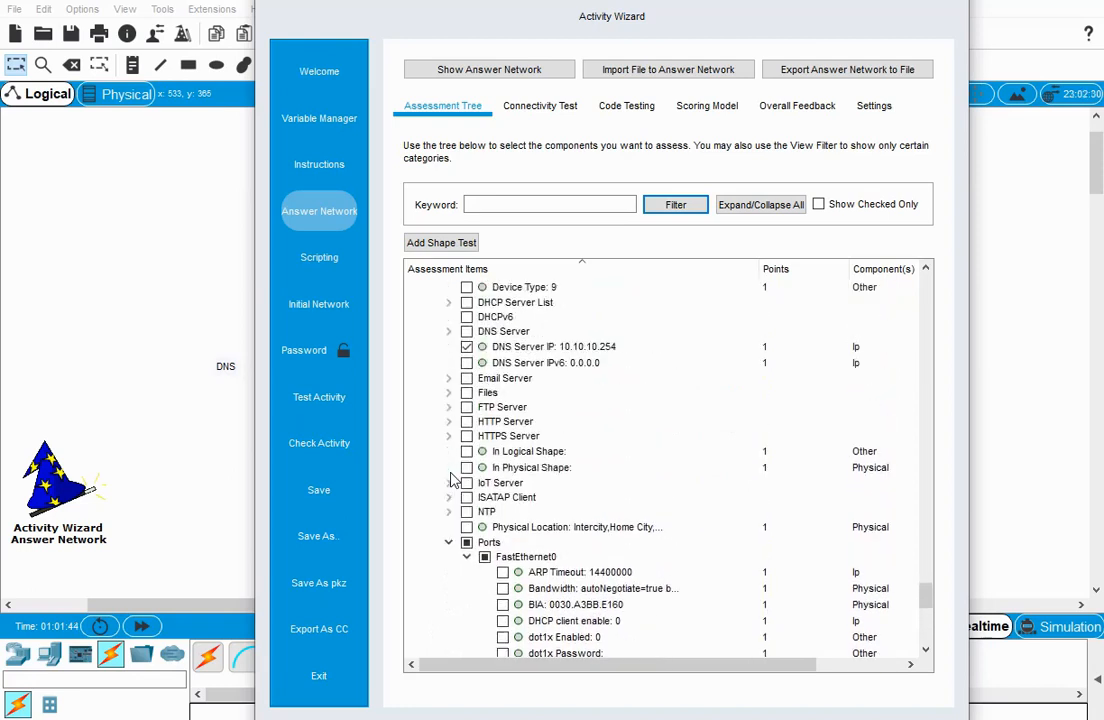
{"action": "scroll", "coordinate": [465, 340], "scroll_direction": "up", "scroll_amount": 6}
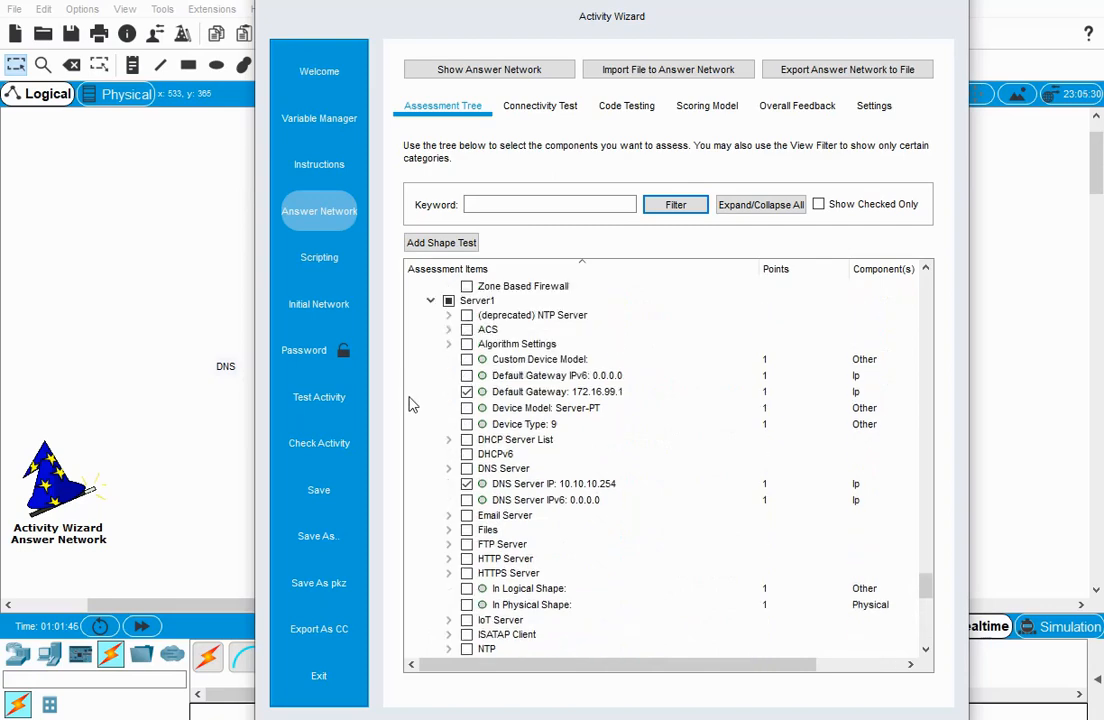
{"action": "left_click", "coordinate": [432, 479]}
Collapse the FastEthernet0/1 group under Router0's ports in the assessment tree.
{"action": "scroll", "coordinate": [436, 475], "scroll_direction": "up", "scroll_amount": 14}
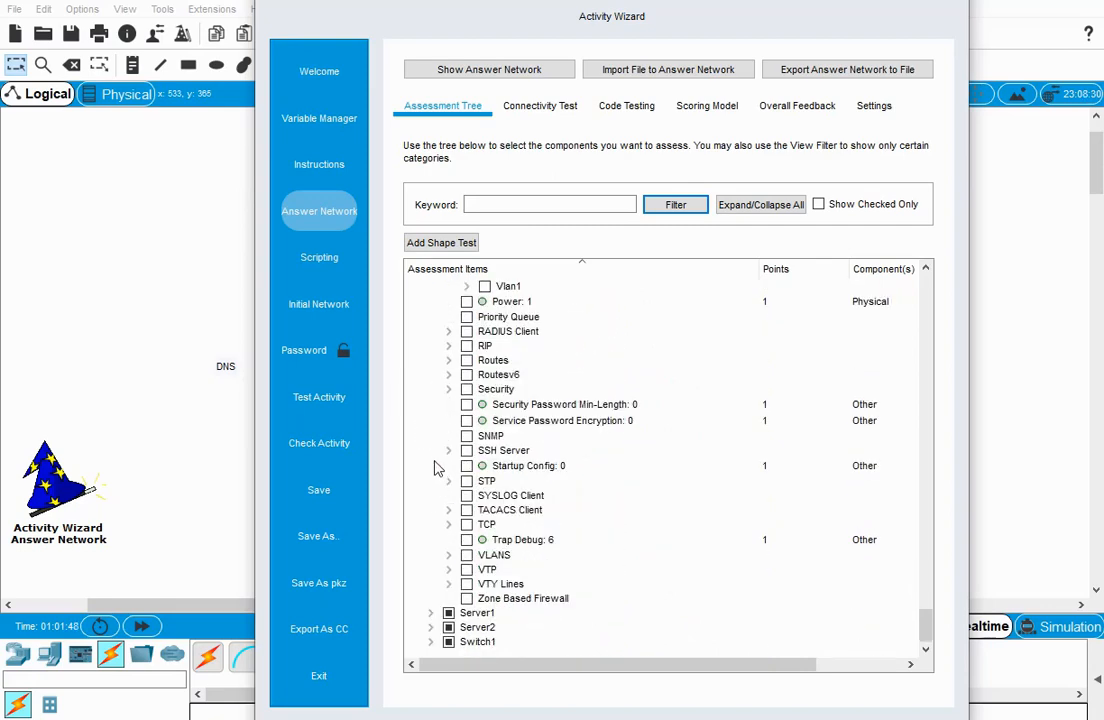
{"action": "scroll", "coordinate": [436, 469], "scroll_direction": "up", "scroll_amount": 15}
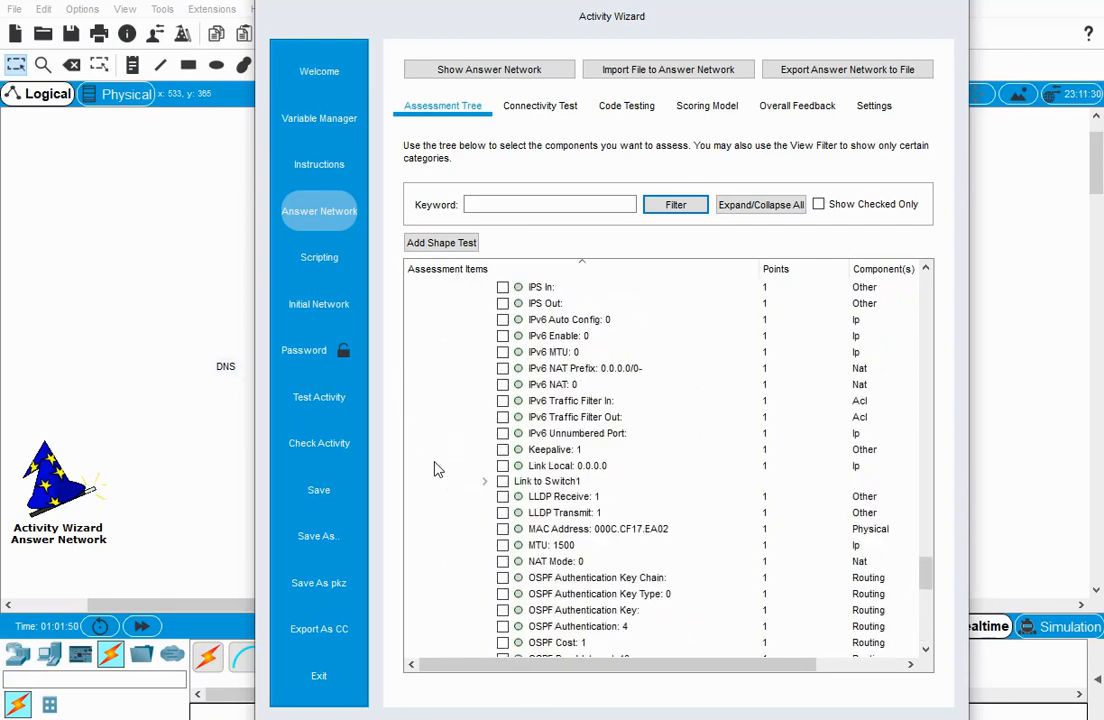
{"action": "scroll", "coordinate": [440, 475], "scroll_direction": "up", "scroll_amount": 1}
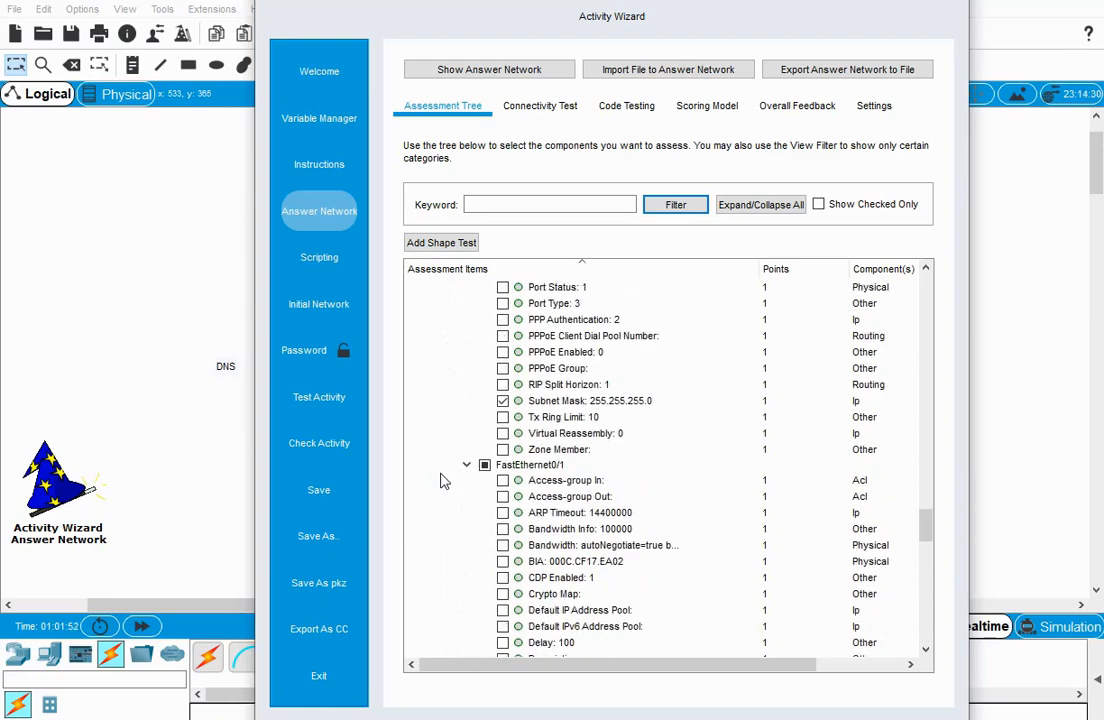
{"action": "left_click", "coordinate": [468, 466]}
Review the selected items of Router0's FastEthernet0/0 port and collapse Router0's Ports group.
{"action": "scroll", "coordinate": [432, 470], "scroll_direction": "up", "scroll_amount": 9}
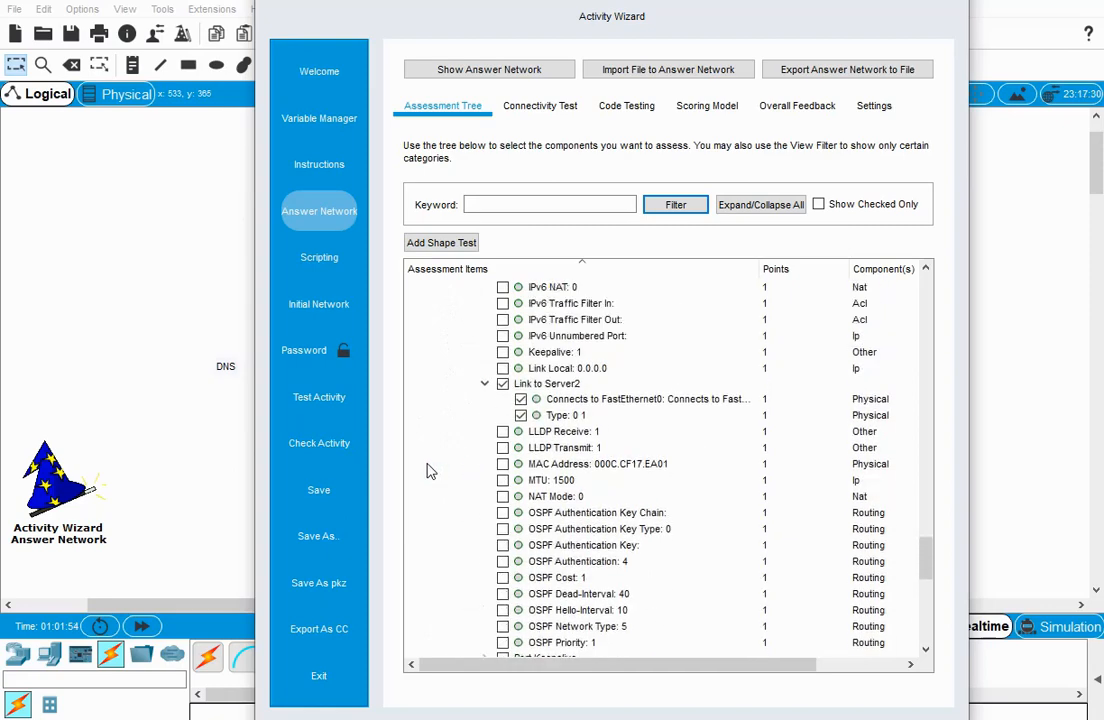
{"action": "scroll", "coordinate": [437, 471], "scroll_direction": "up", "scroll_amount": 3}
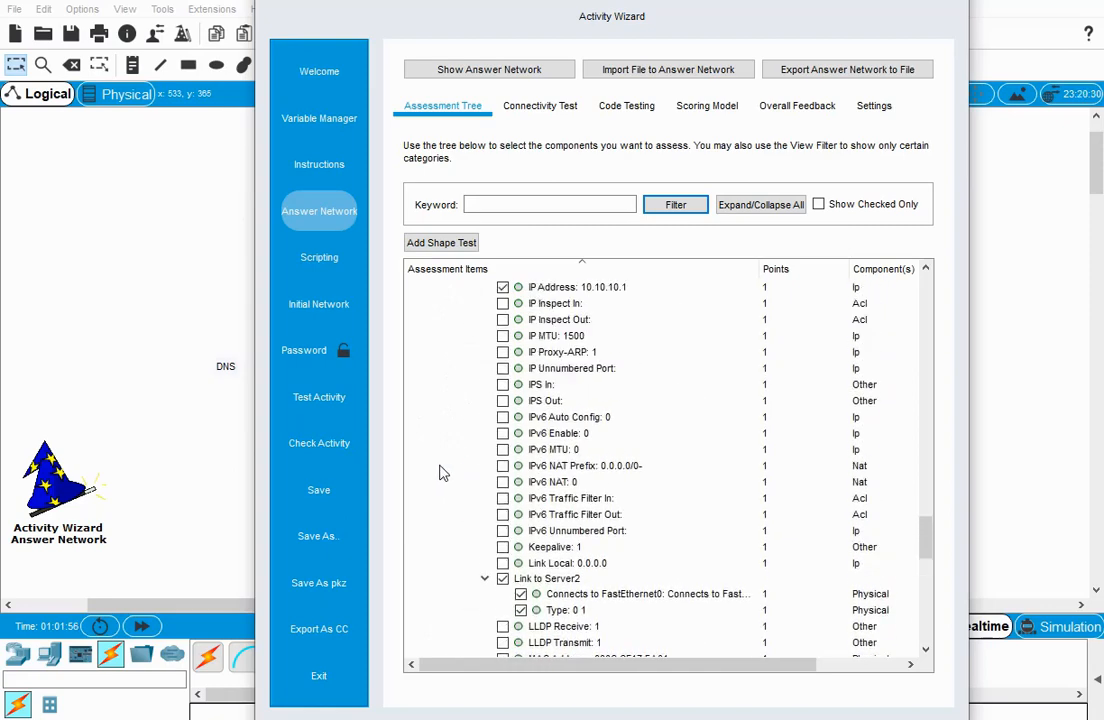
{"action": "scroll", "coordinate": [443, 473], "scroll_direction": "up", "scroll_amount": 2}
{"action": "scroll", "coordinate": [443, 473], "scroll_direction": "up", "scroll_amount": 3}
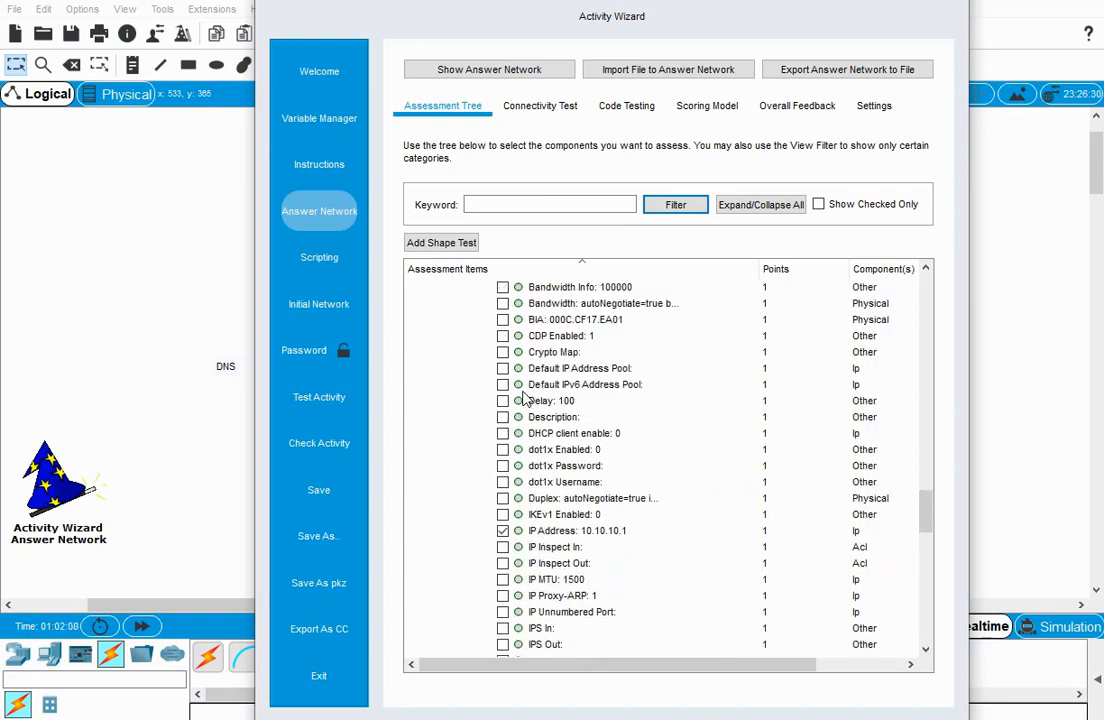
{"action": "scroll", "coordinate": [470, 396], "scroll_direction": "up", "scroll_amount": 2}
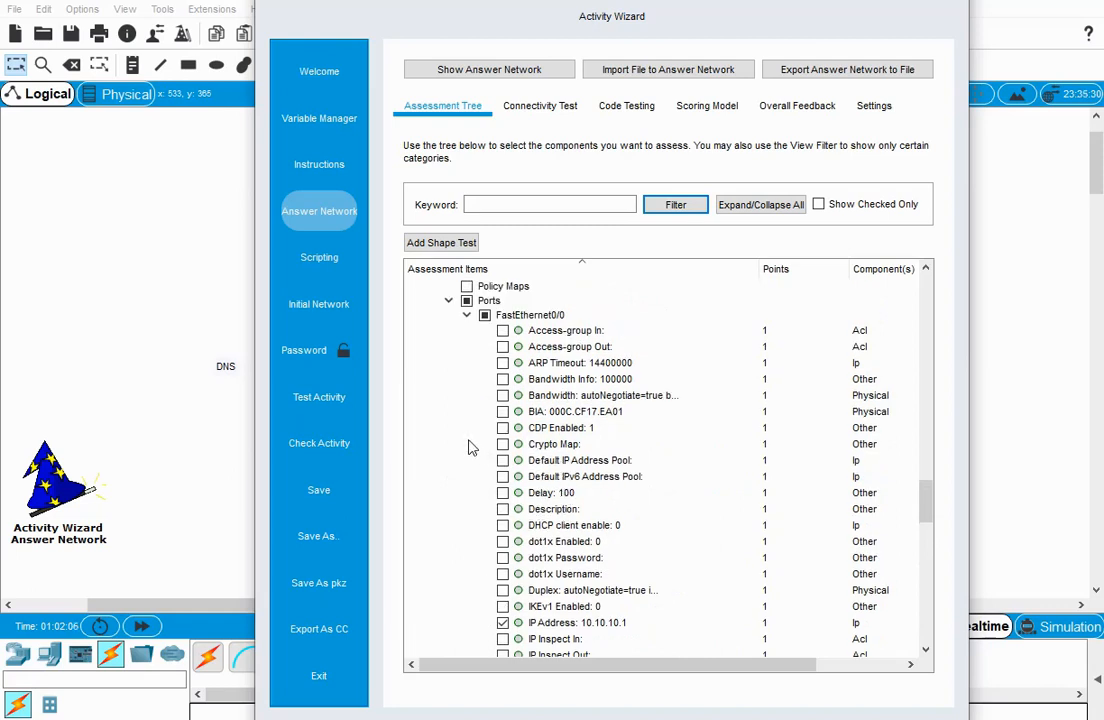
{"action": "scroll", "coordinate": [470, 446], "scroll_direction": "up", "scroll_amount": 2}
{"action": "left_click", "coordinate": [450, 390]}
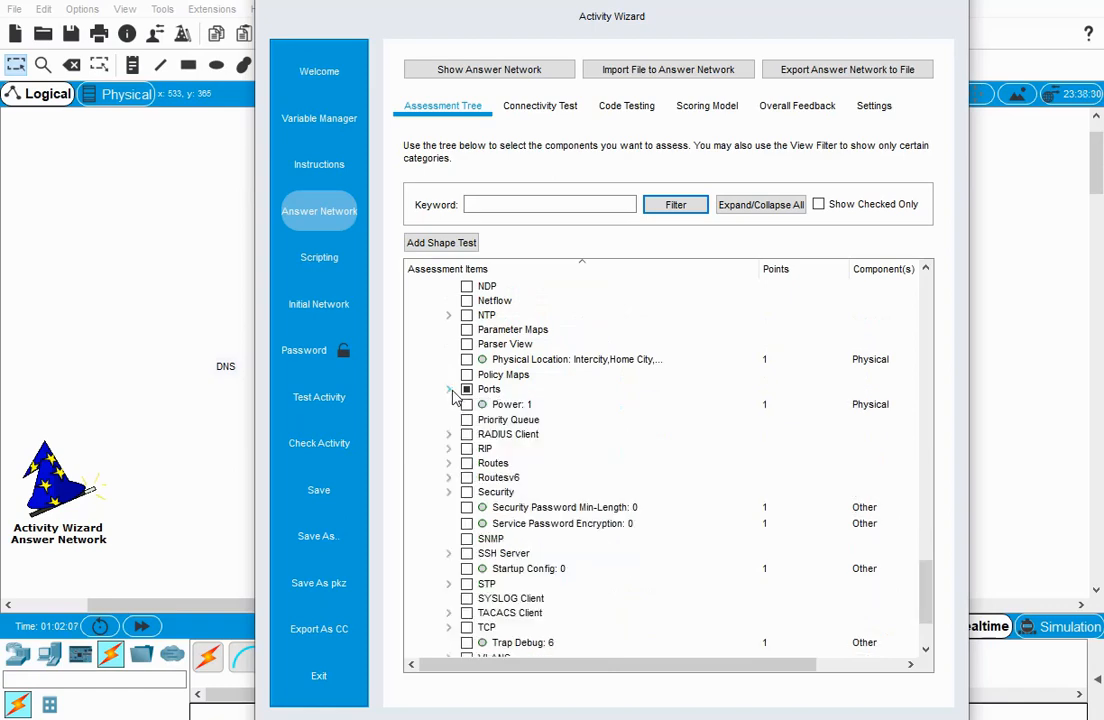
Collapse the whole Router0 branch in the assessment tree and go to Printer1's items.
{"action": "scroll", "coordinate": [446, 439], "scroll_direction": "up", "scroll_amount": 15}
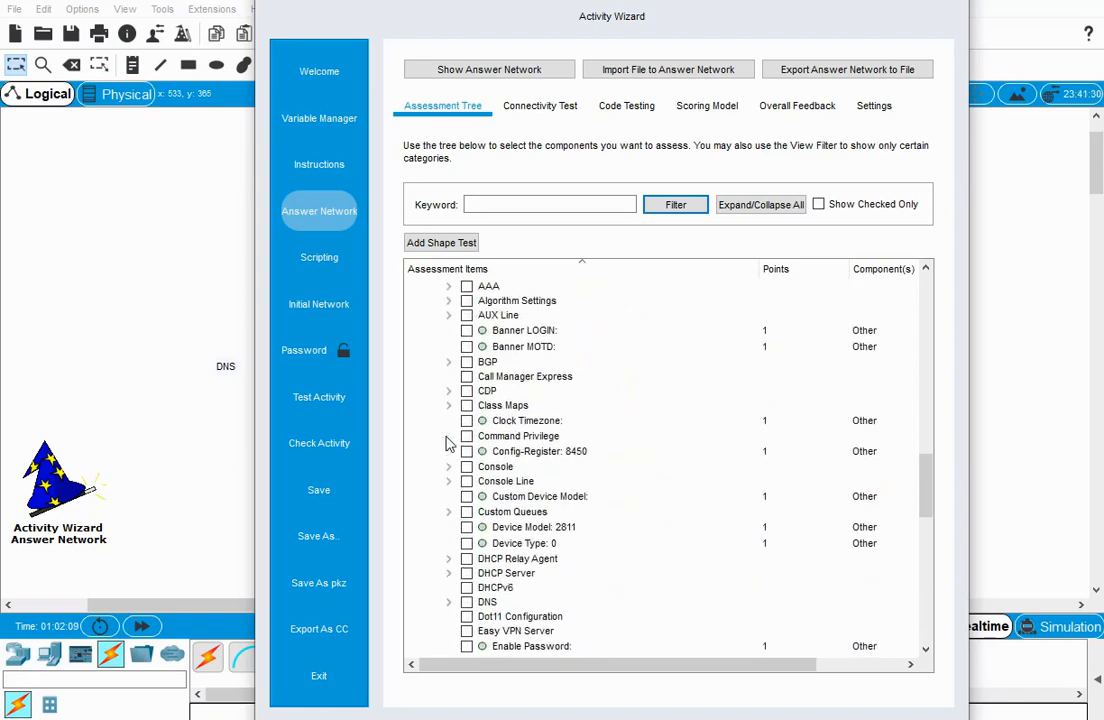
{"action": "scroll", "coordinate": [440, 450], "scroll_direction": "up", "scroll_amount": 5}
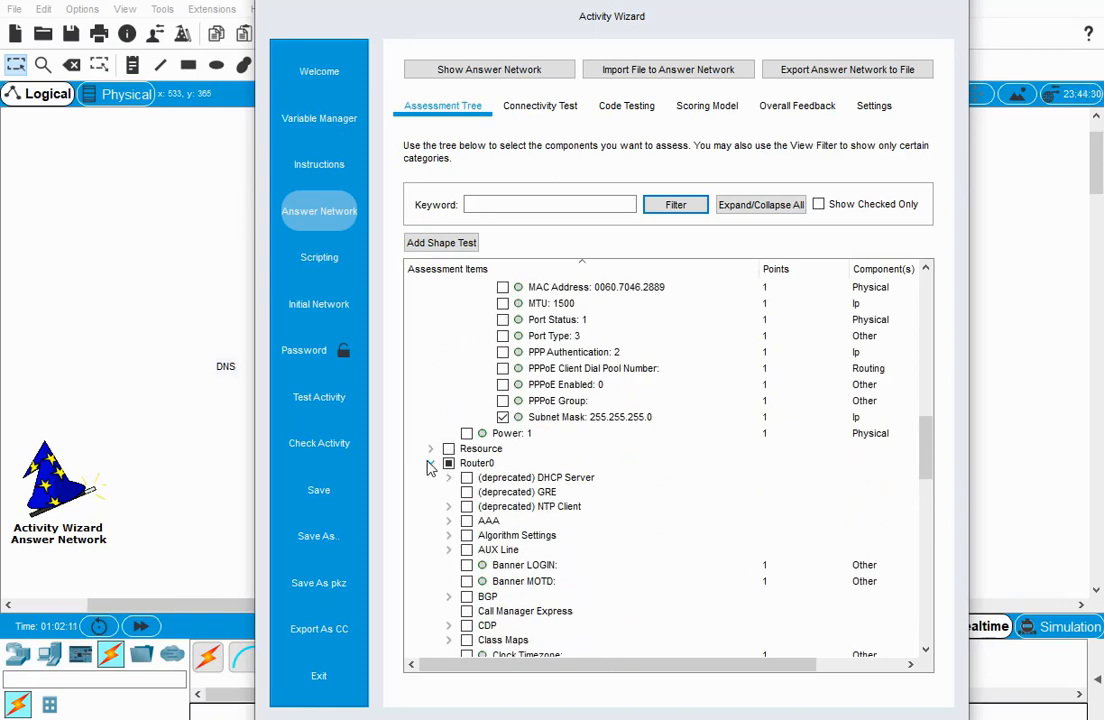
{"action": "left_click", "coordinate": [430, 465]}
{"action": "scroll", "coordinate": [431, 468], "scroll_direction": "up", "scroll_amount": 9}
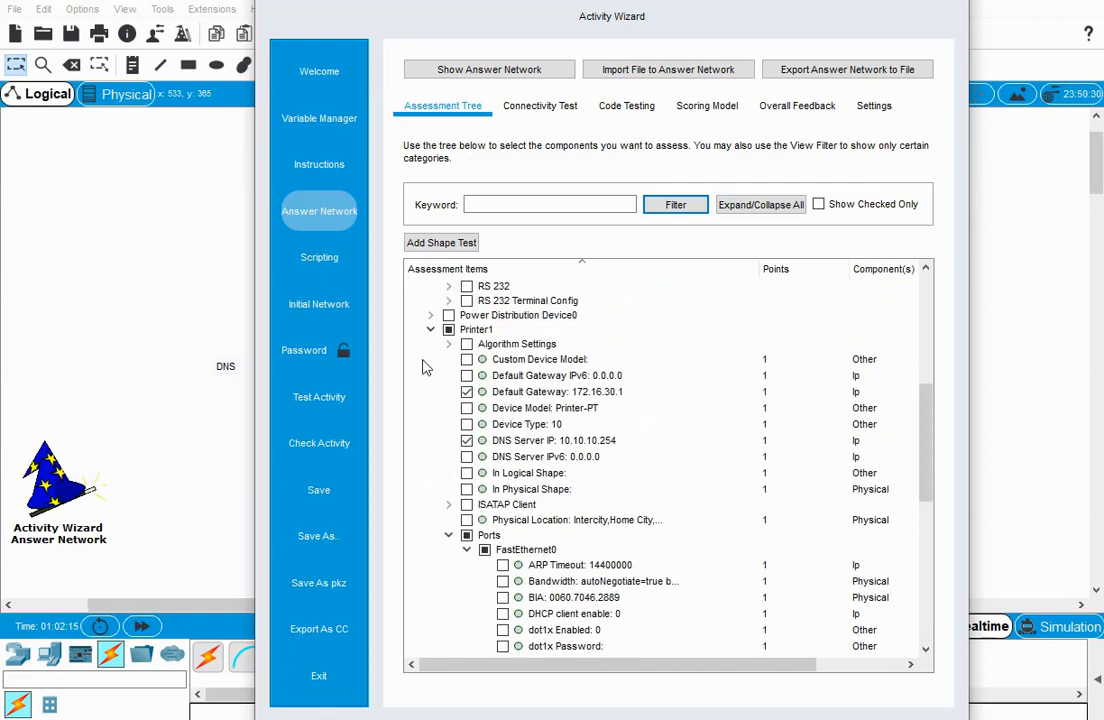
Collapse the PC1 branch and the whole Network tree, then check the HTML instructions preview and return to the answer network.
{"action": "scroll", "coordinate": [424, 368], "scroll_direction": "up", "scroll_amount": 7}
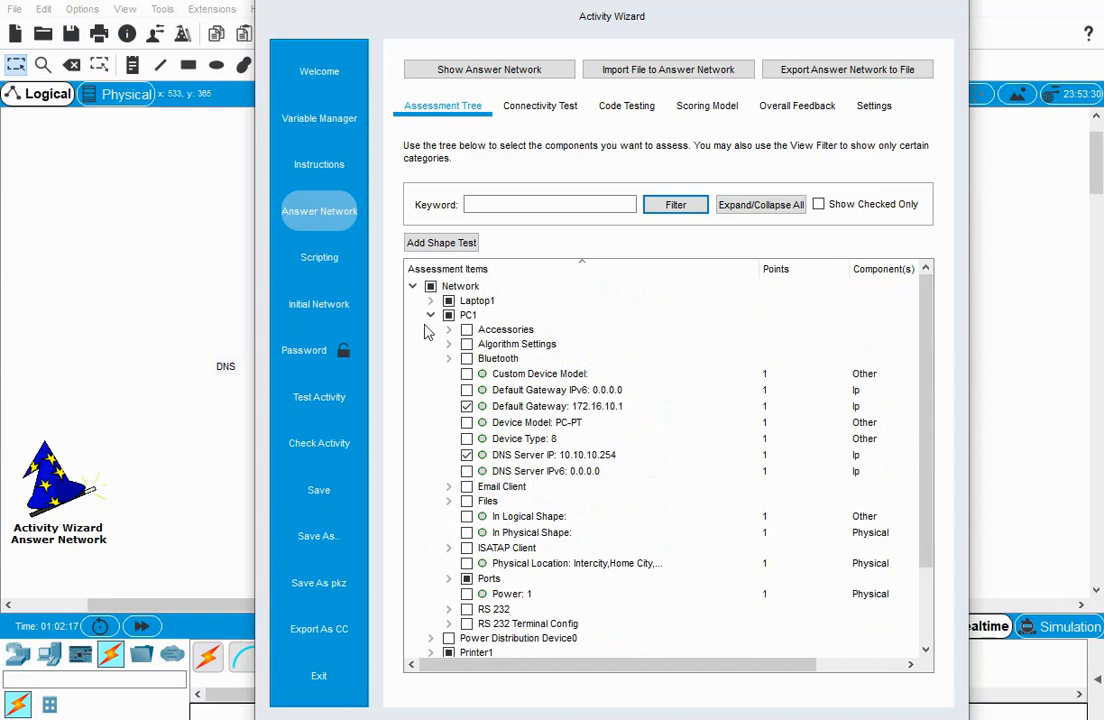
{"action": "left_click", "coordinate": [430, 315]}
{"action": "left_click", "coordinate": [413, 287]}
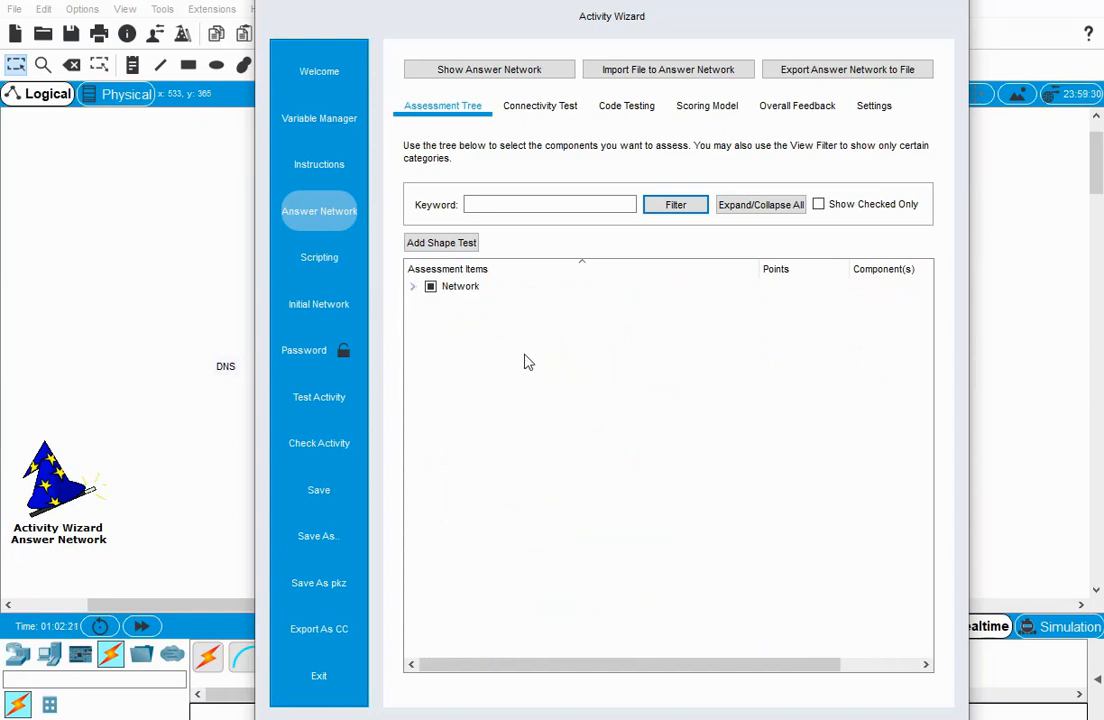
{"action": "left_click", "coordinate": [320, 172]}
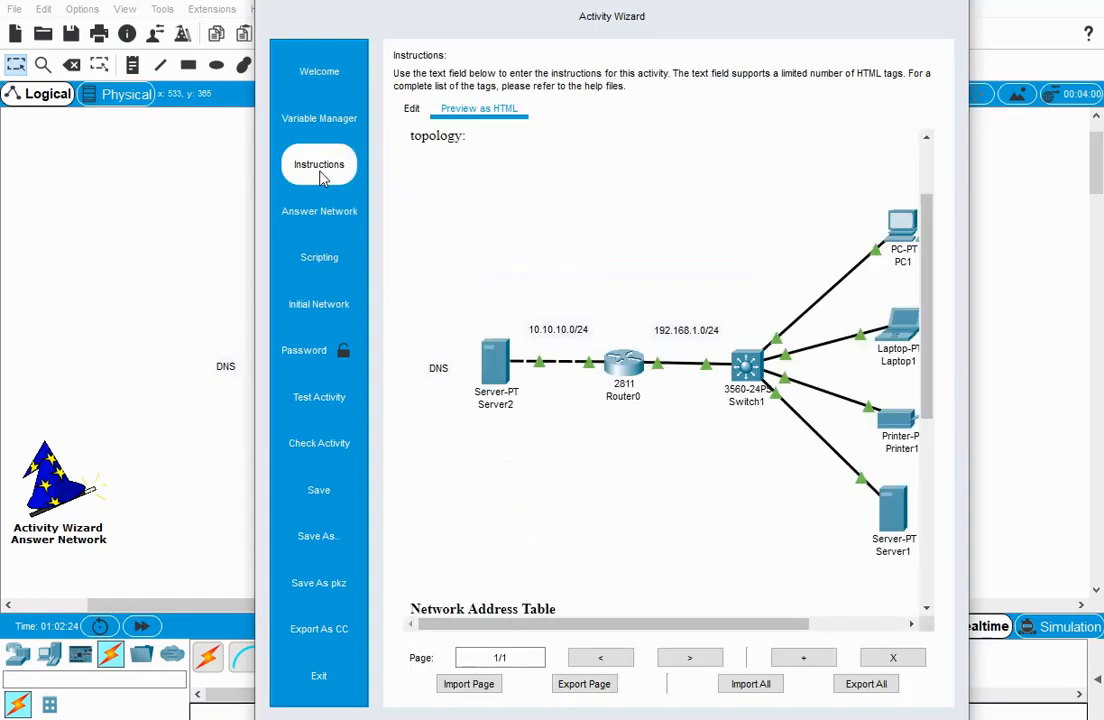
{"action": "left_click", "coordinate": [345, 217]}
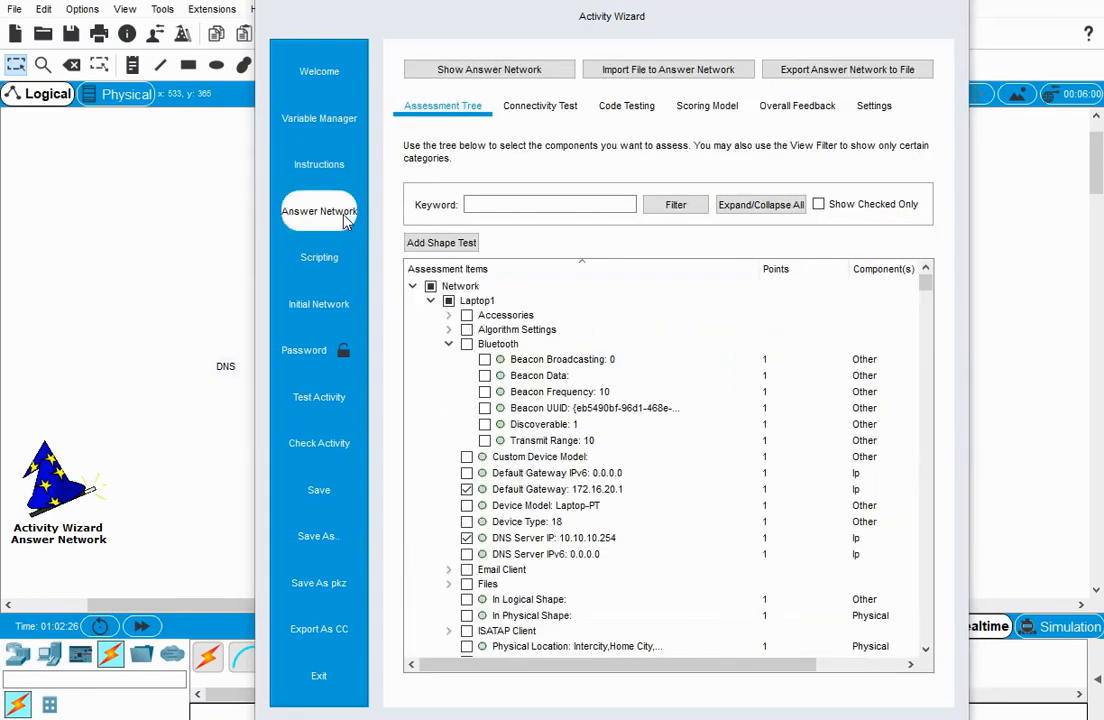
Replace the activity's initial network with a copy of the answer network.
{"action": "left_click", "coordinate": [339, 313]}
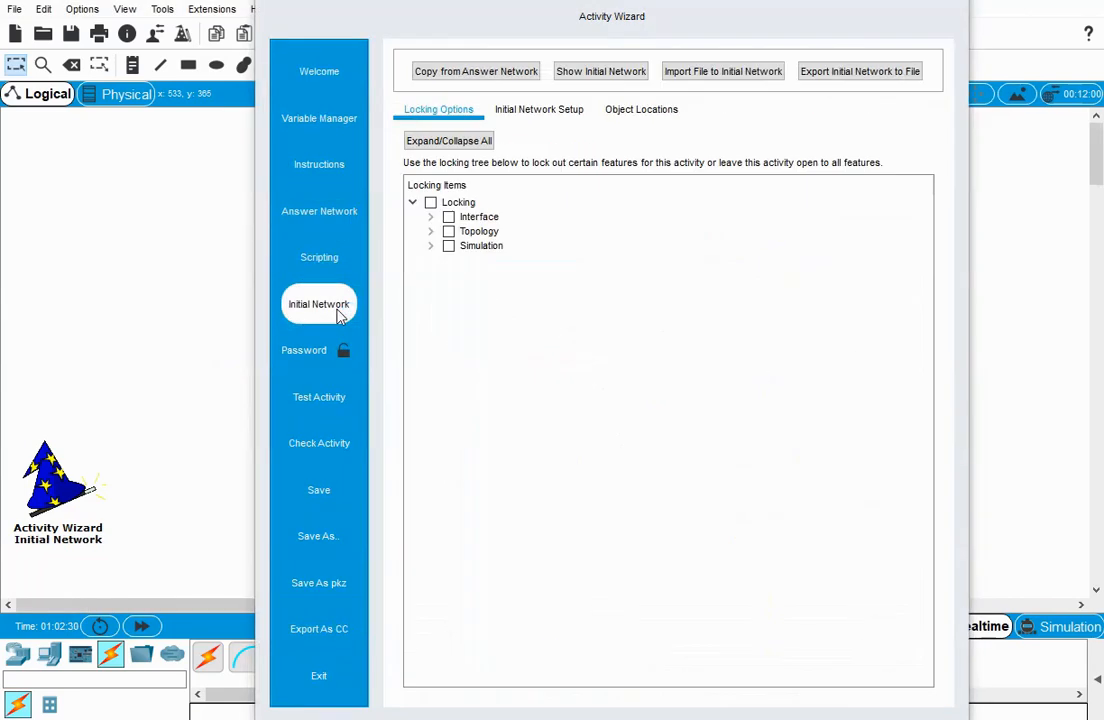
{"action": "left_click", "coordinate": [490, 76]}
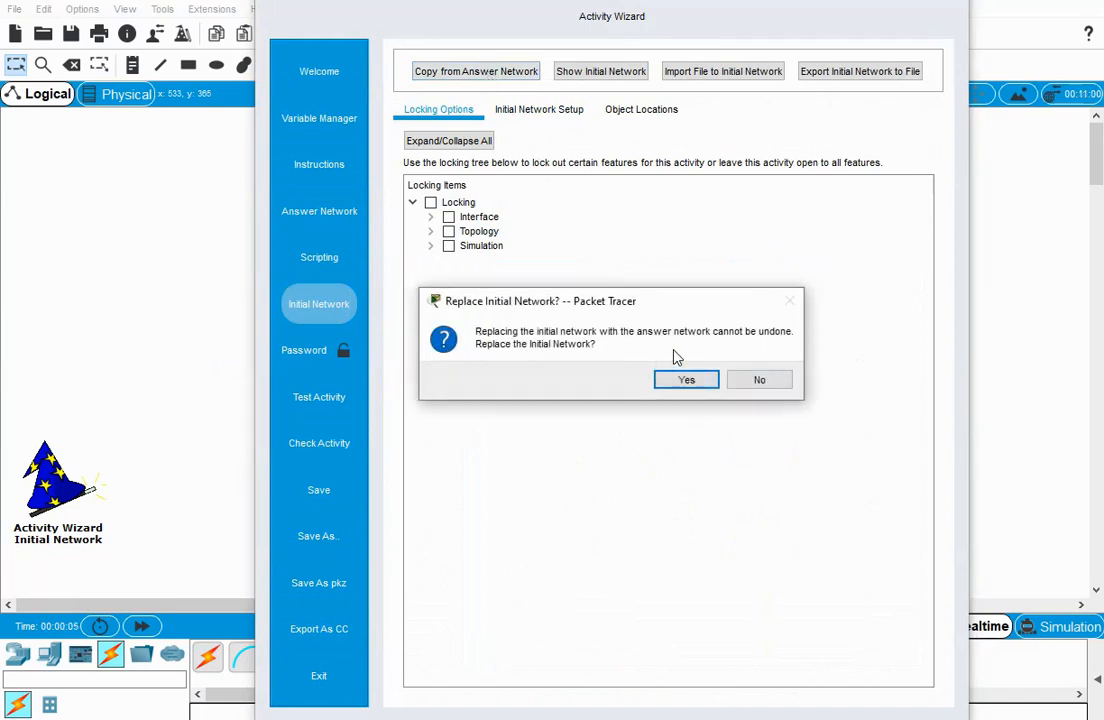
{"action": "left_click", "coordinate": [687, 381]}
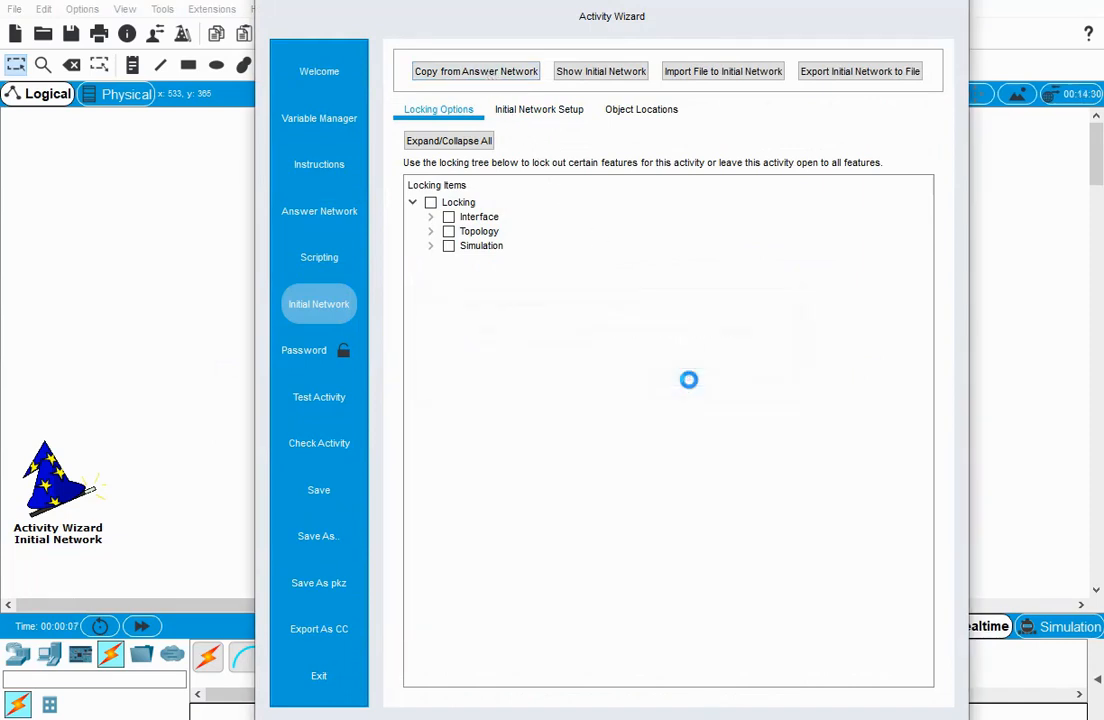
Delete all six cables linking Server2, Router0, Switch1, PC1, Laptop1, Printer1 and Server1 in the initial network.
{"action": "scroll", "coordinate": [664, 465], "scroll_direction": "down", "scroll_amount": 3}
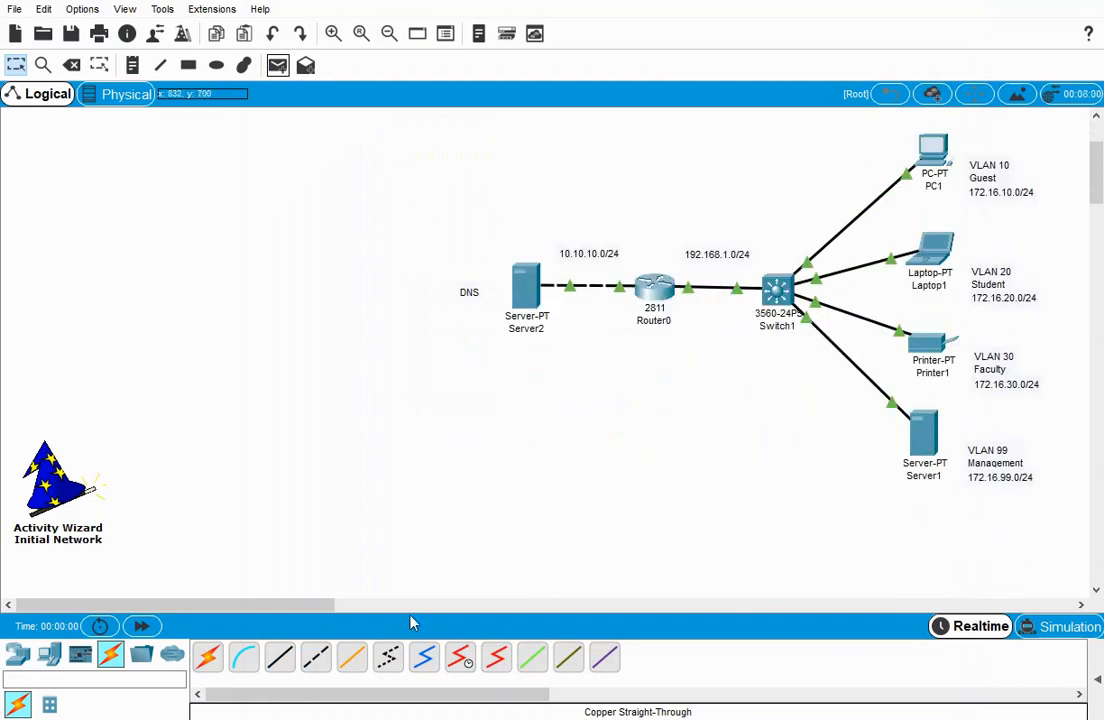
{"action": "left_click_drag", "start_coordinate": [283, 606], "coordinate": [377, 614]}
{"action": "scroll", "coordinate": [313, 438], "scroll_direction": "up", "scroll_amount": 3}
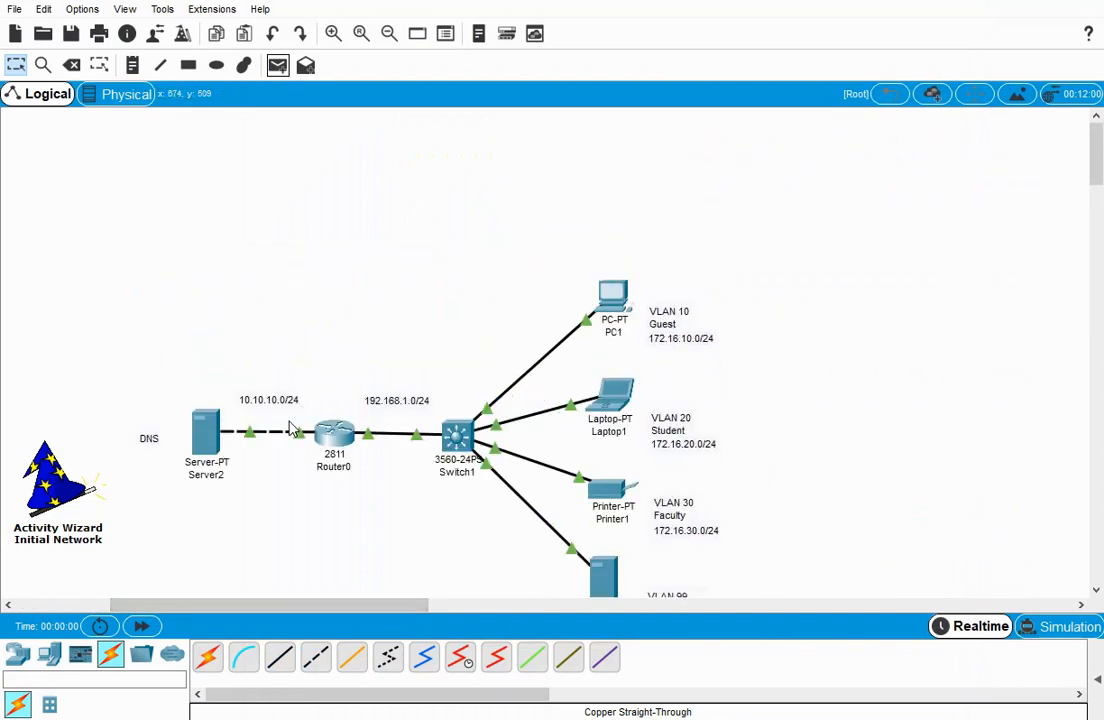
{"action": "left_click", "coordinate": [71, 66]}
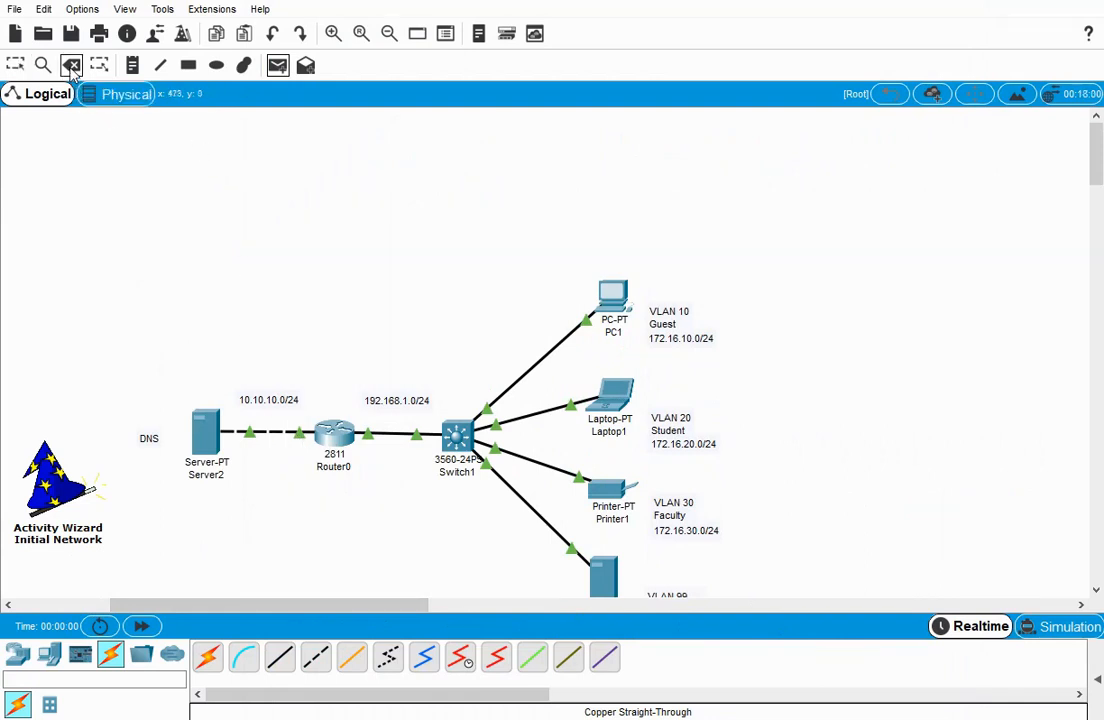
{"action": "left_click", "coordinate": [280, 433]}
{"action": "left_click", "coordinate": [395, 434]}
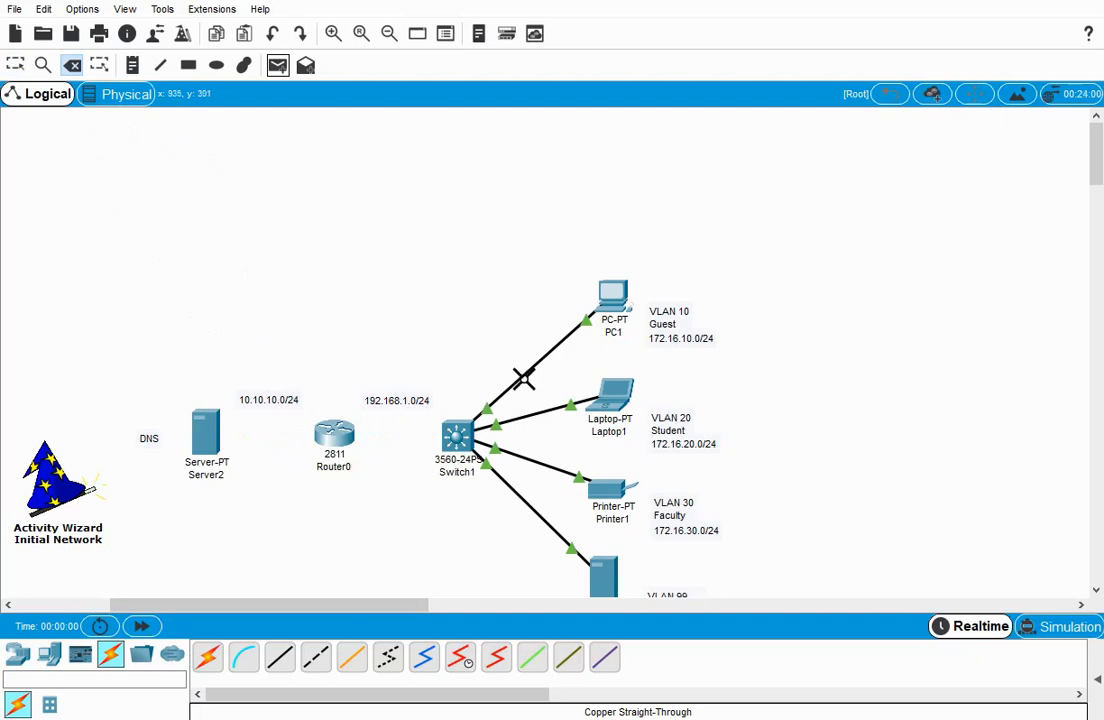
{"action": "left_click", "coordinate": [522, 377]}
{"action": "left_click", "coordinate": [539, 414]}
{"action": "left_click", "coordinate": [539, 463]}
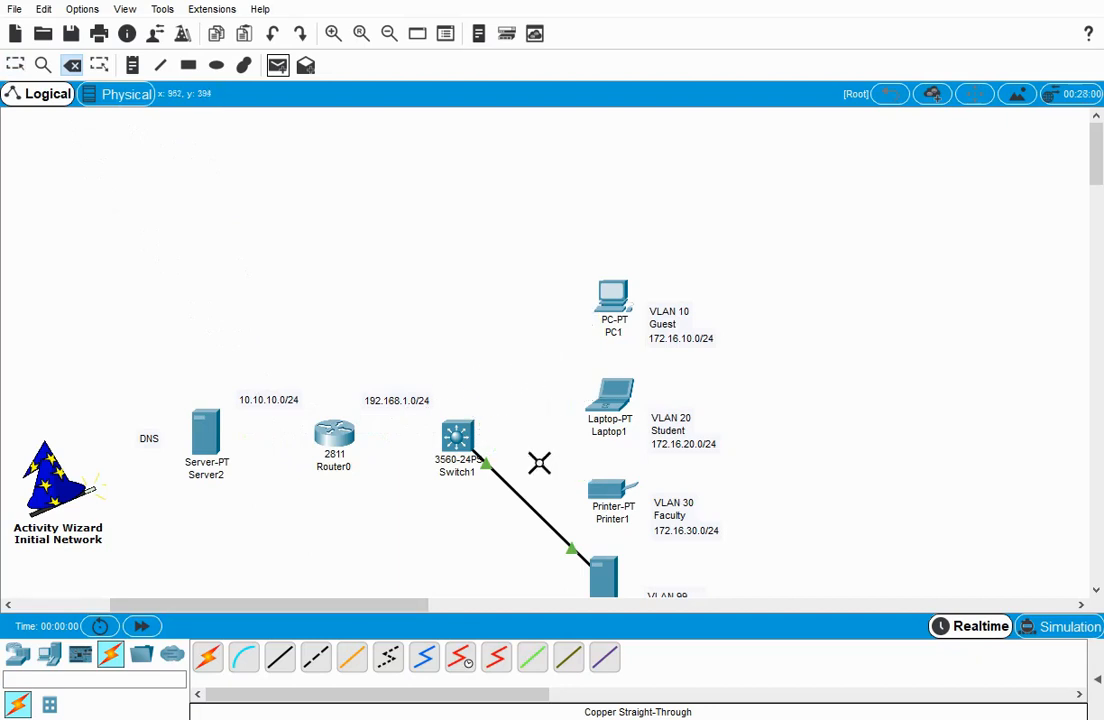
{"action": "left_click", "coordinate": [525, 501]}
Delete the VLAN name and subnet labels beside PC1, Laptop1, Printer1 and Server1.
{"action": "left_click", "coordinate": [668, 511]}
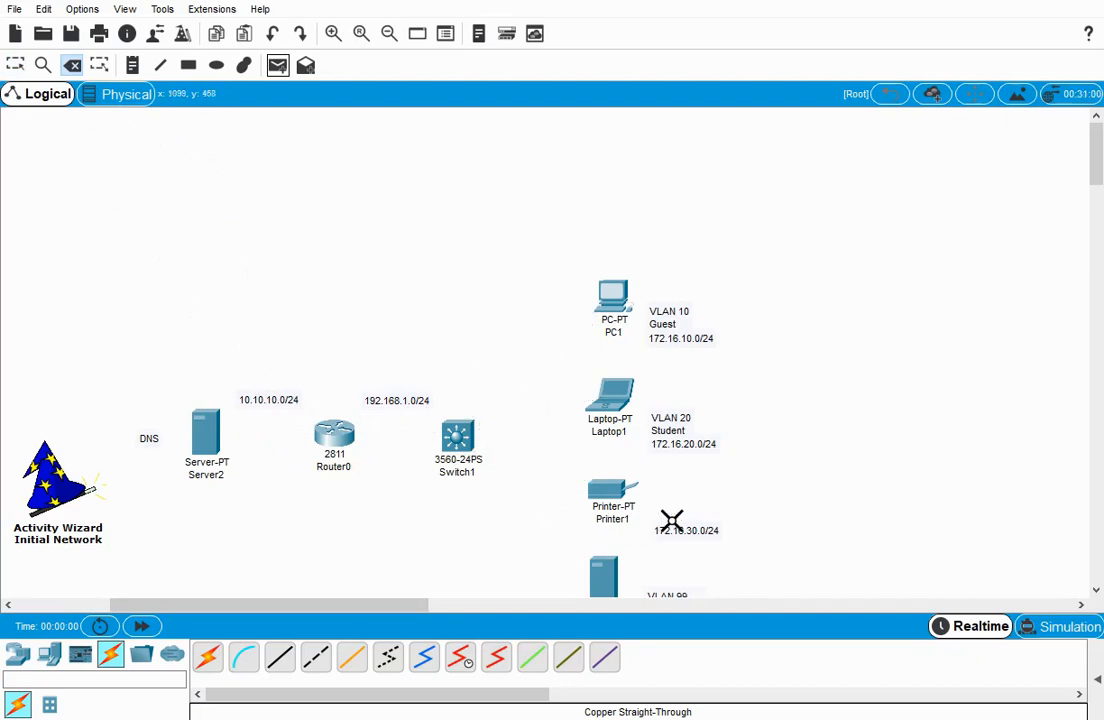
{"action": "left_click", "coordinate": [688, 424]}
{"action": "left_click", "coordinate": [670, 313]}
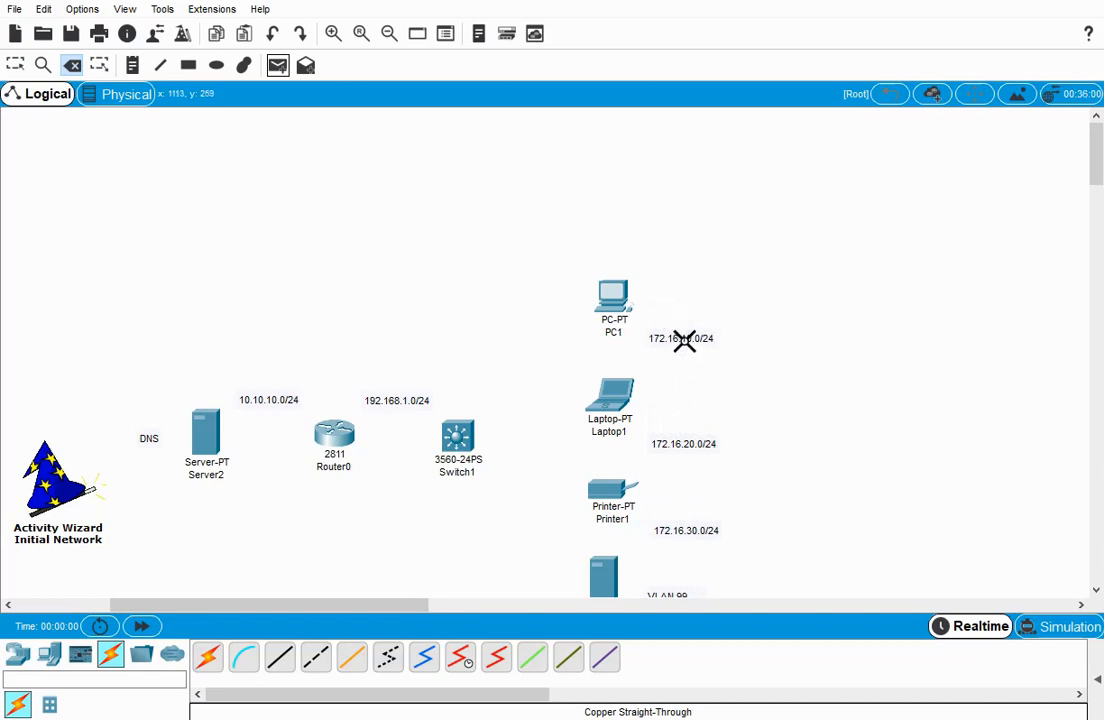
{"action": "left_click", "coordinate": [685, 338]}
{"action": "left_click", "coordinate": [684, 443]}
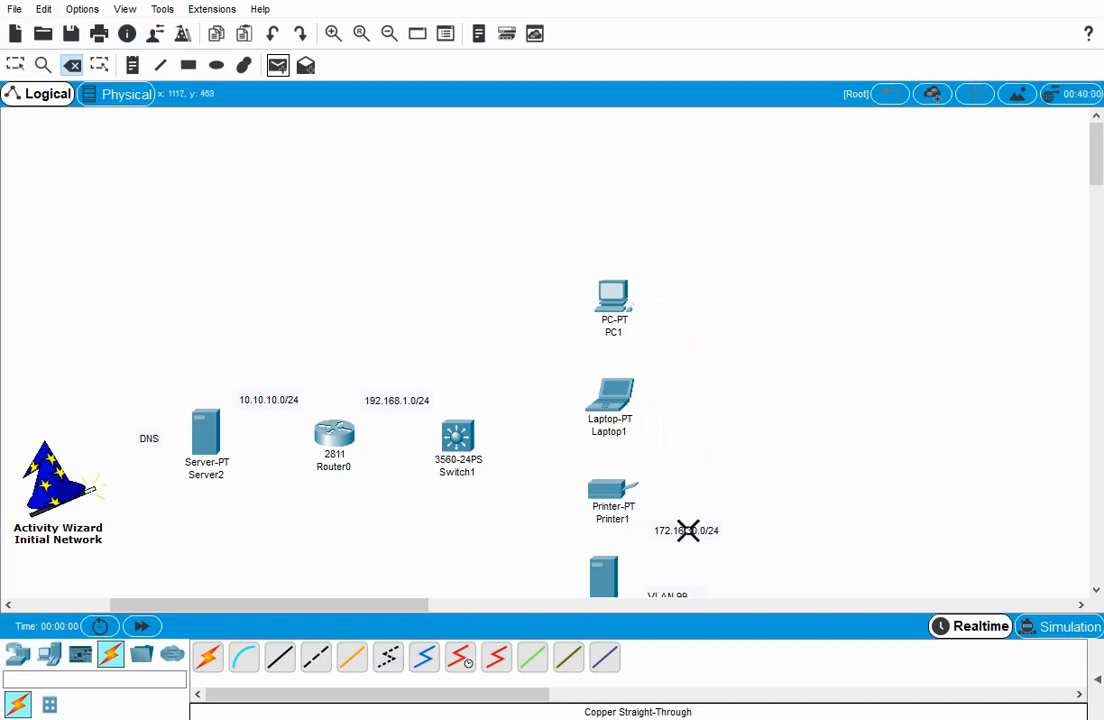
{"action": "left_click", "coordinate": [686, 530]}
{"action": "scroll", "coordinate": [688, 540], "scroll_direction": "down", "scroll_amount": 2}
{"action": "left_click", "coordinate": [679, 530]}
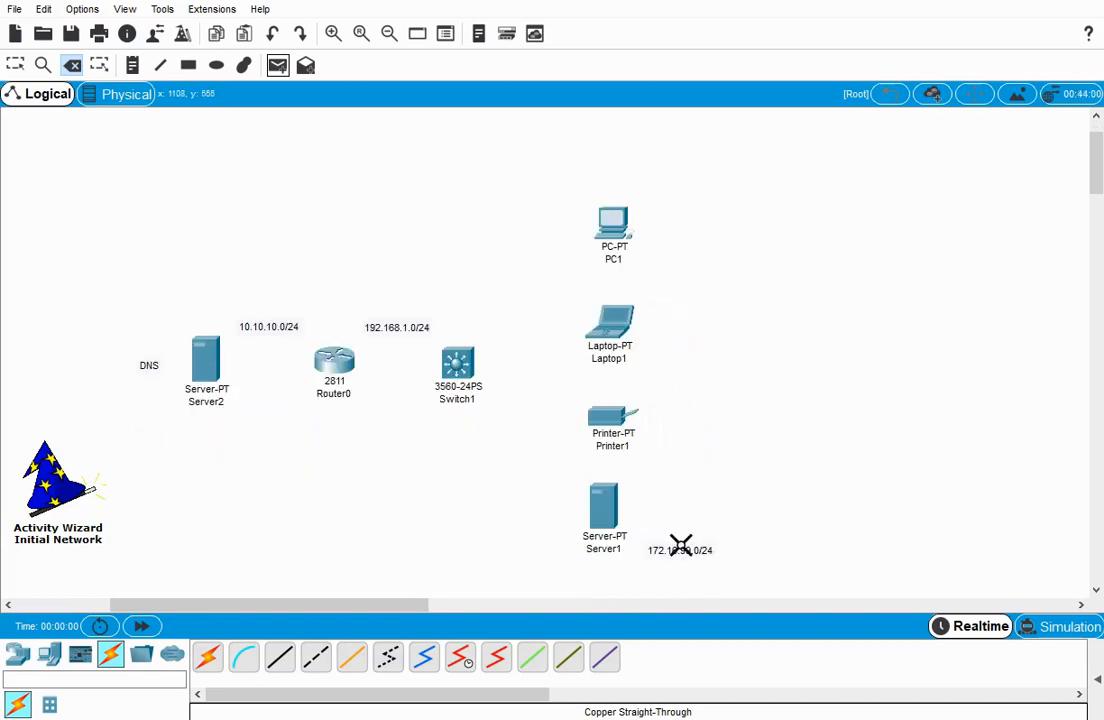
{"action": "left_click", "coordinate": [680, 547]}
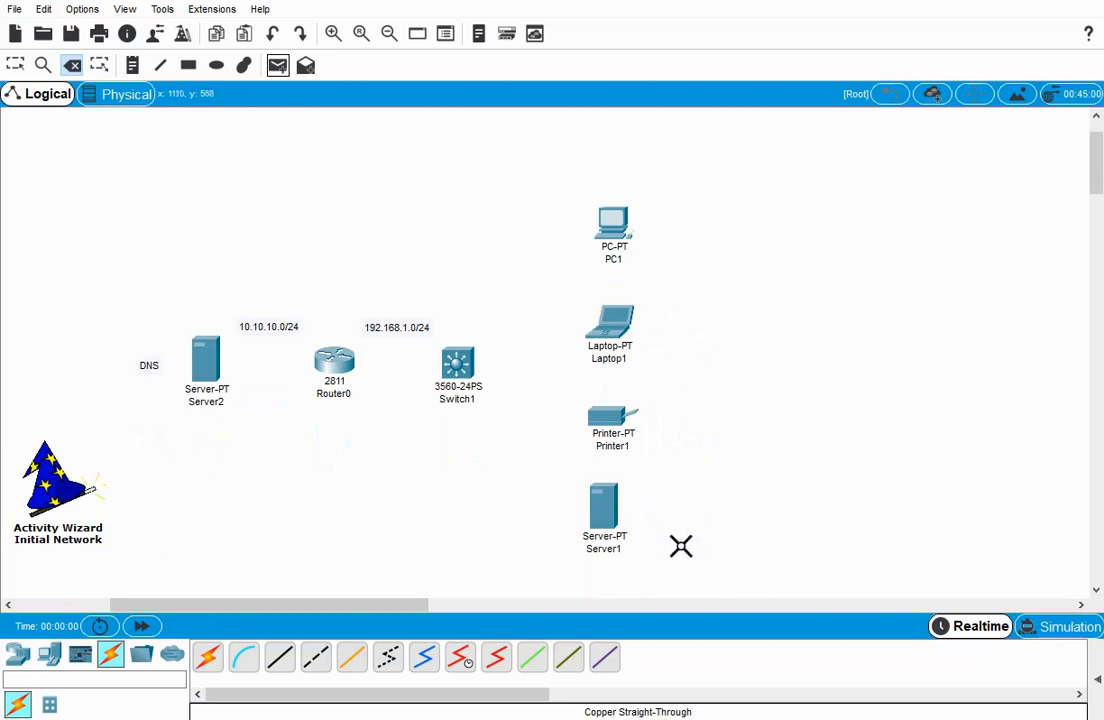
Delete the 10.10.10.0/24, 192.168.1.0/24 and DNS labels and return to the selection tool.
{"action": "left_click", "coordinate": [270, 327]}
{"action": "left_click", "coordinate": [408, 322]}
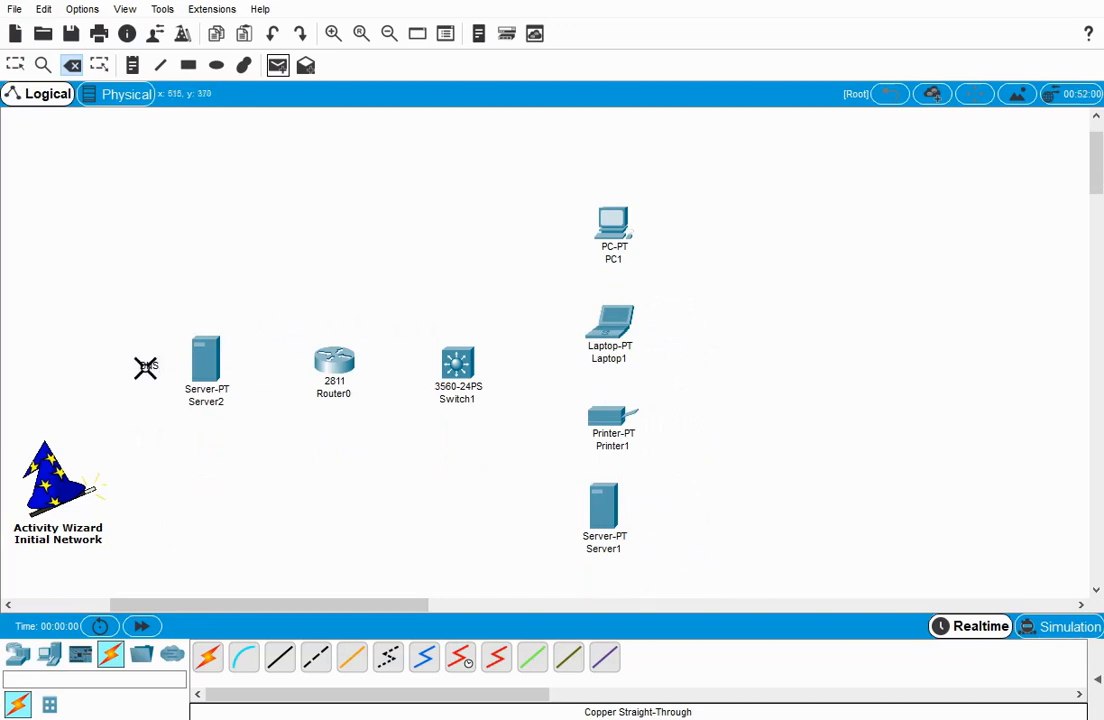
{"action": "left_click", "coordinate": [146, 365]}
{"action": "left_click", "coordinate": [15, 65]}
Clear Server2's IPv4 settings by switching its IP configuration to DHCP and back to Static, and close the device.
{"action": "left_click", "coordinate": [207, 360]}
{"action": "left_click", "coordinate": [383, 86]}
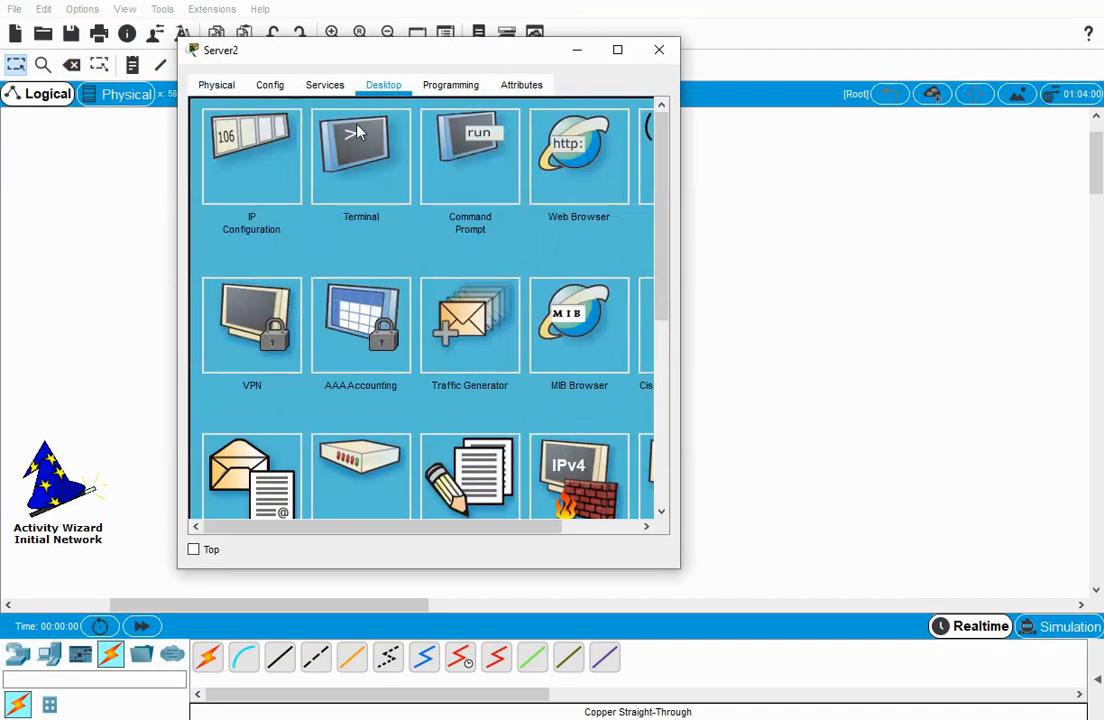
{"action": "left_click", "coordinate": [258, 148]}
{"action": "left_click", "coordinate": [211, 163]}
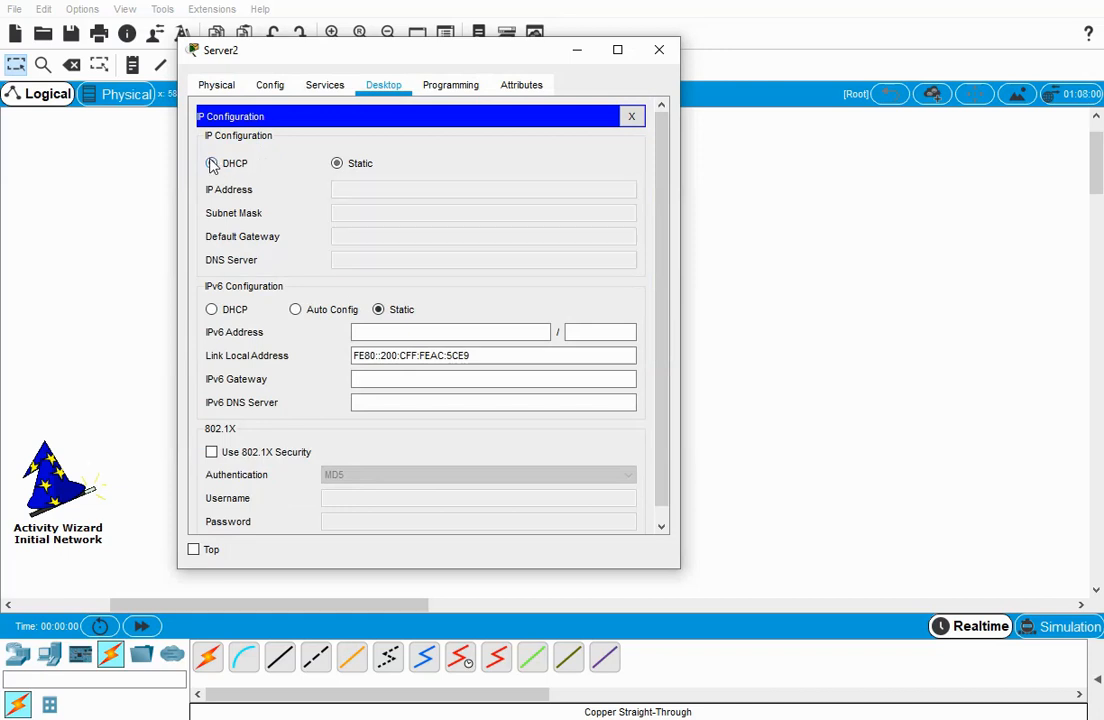
{"action": "left_click", "coordinate": [339, 165]}
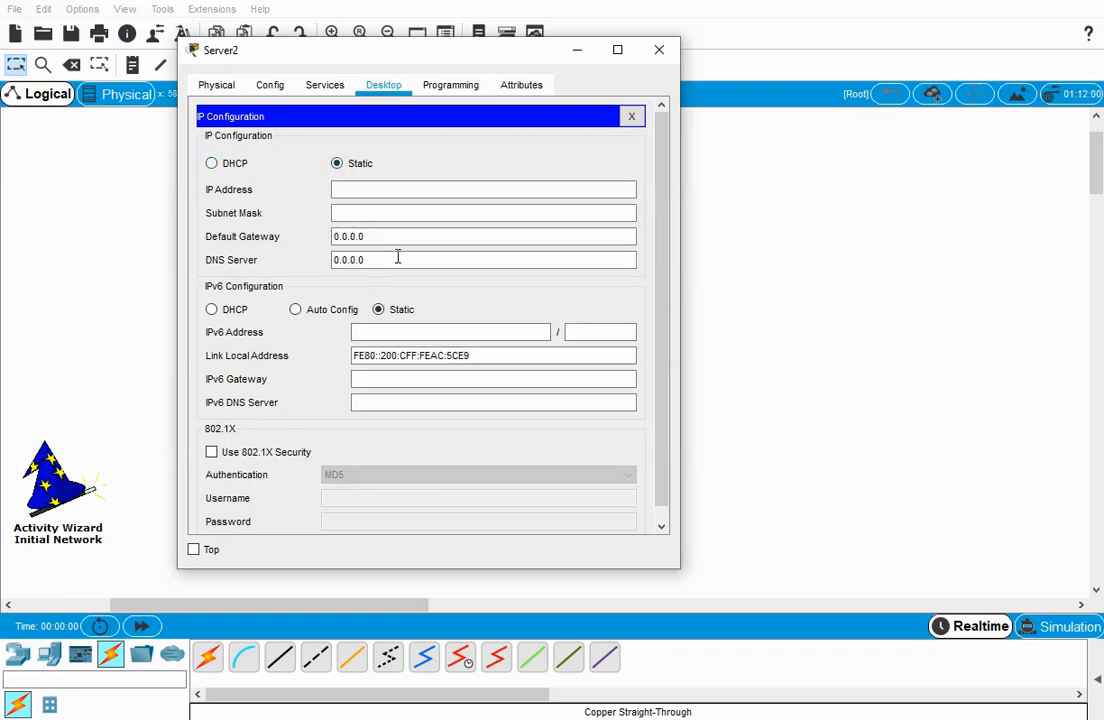
{"action": "left_click", "coordinate": [631, 117]}
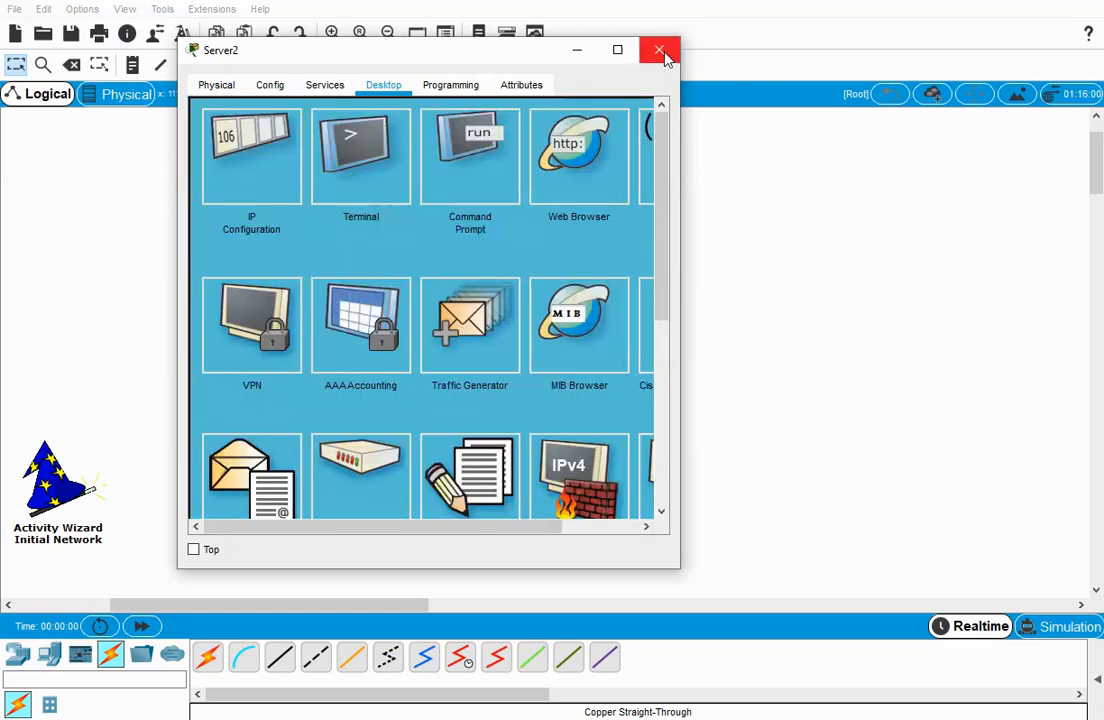
{"action": "left_click", "coordinate": [659, 49]}
Enter privileged mode on Router0's command line and run erase startup-config, confirming the erase.
{"action": "left_click", "coordinate": [334, 366]}
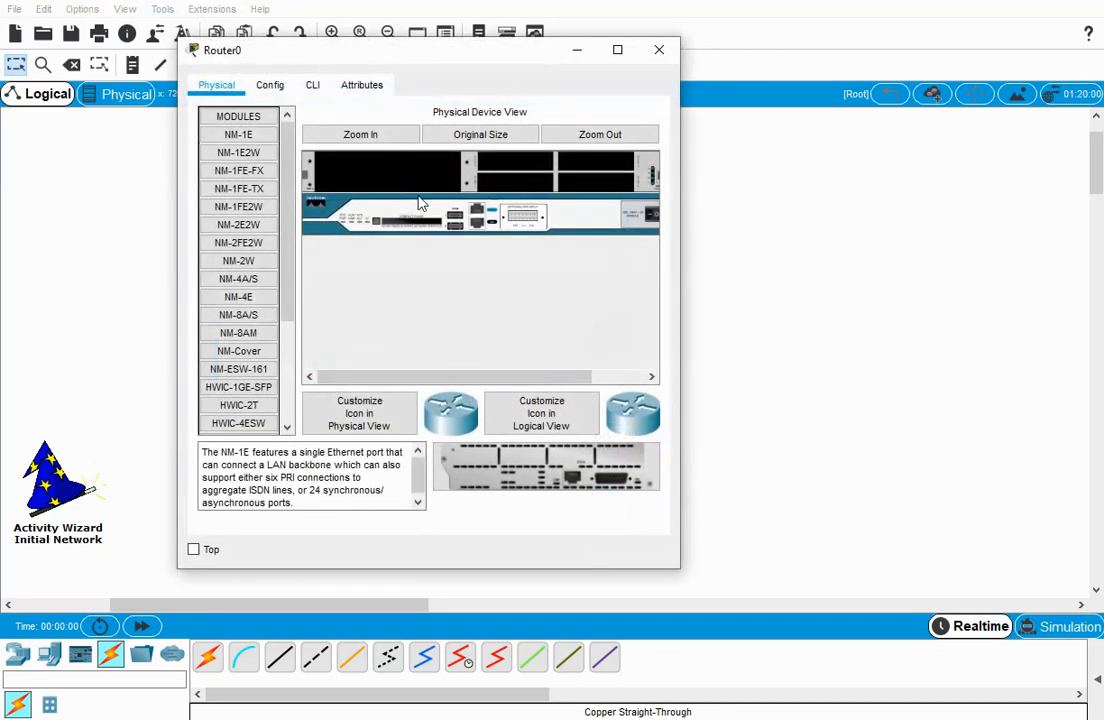
{"action": "left_click", "coordinate": [313, 88]}
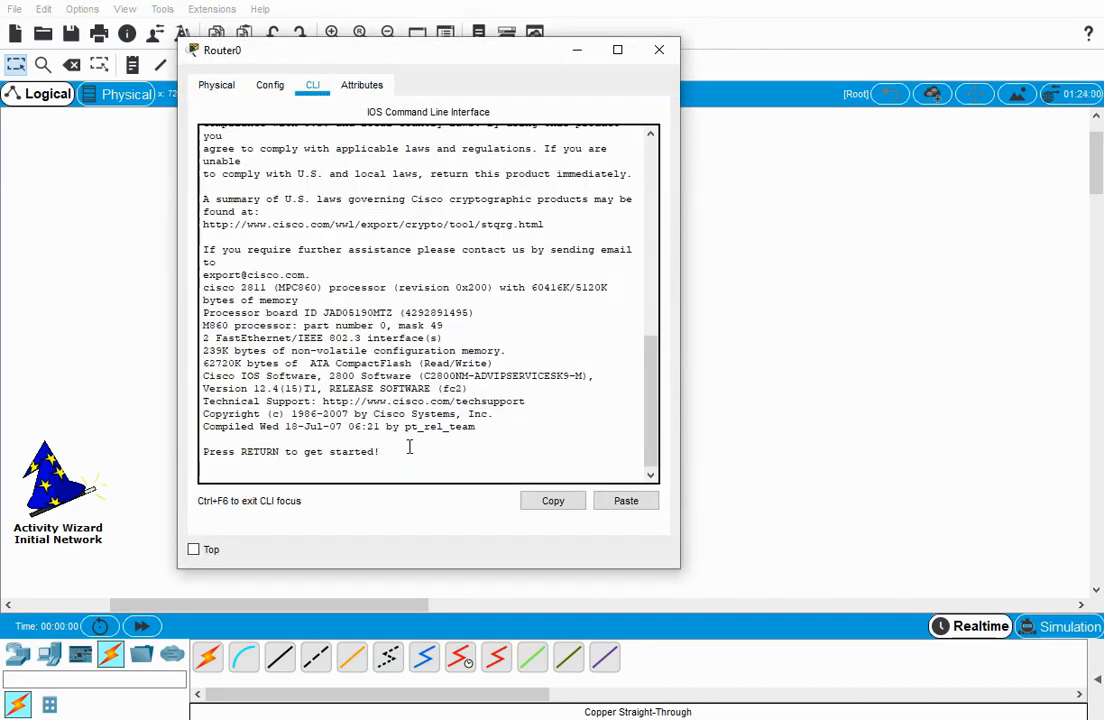
{"action": "key", "text": "Return"}
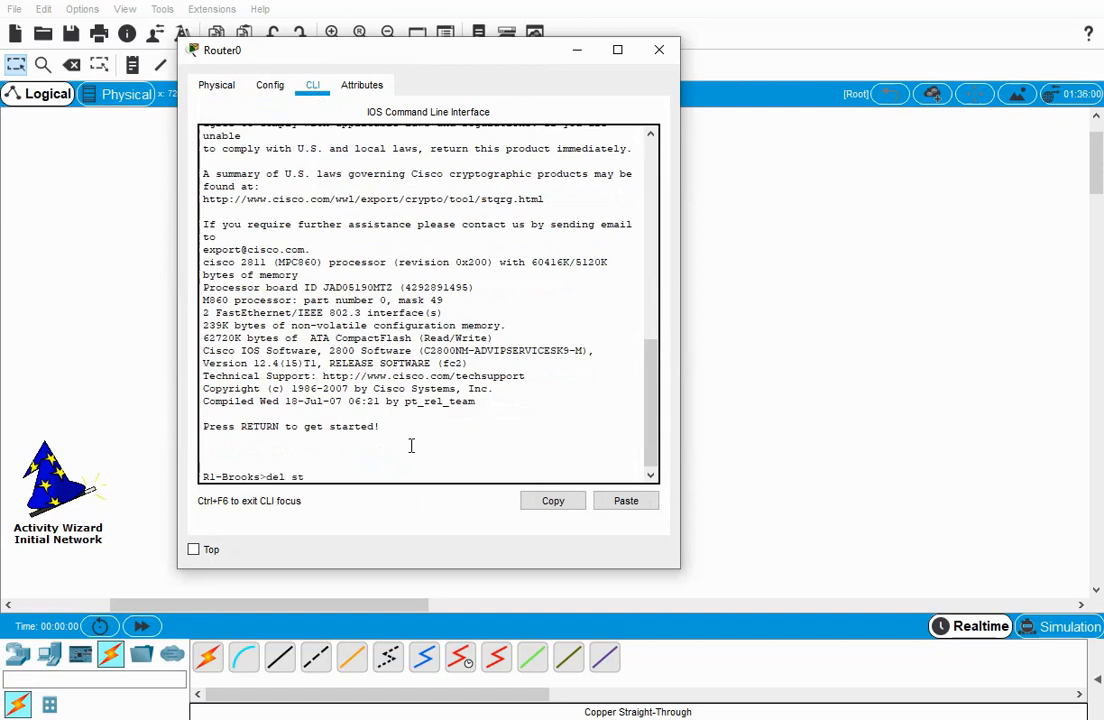
{"action": "type", "text": "en"}
{"action": "key", "text": "Return"}
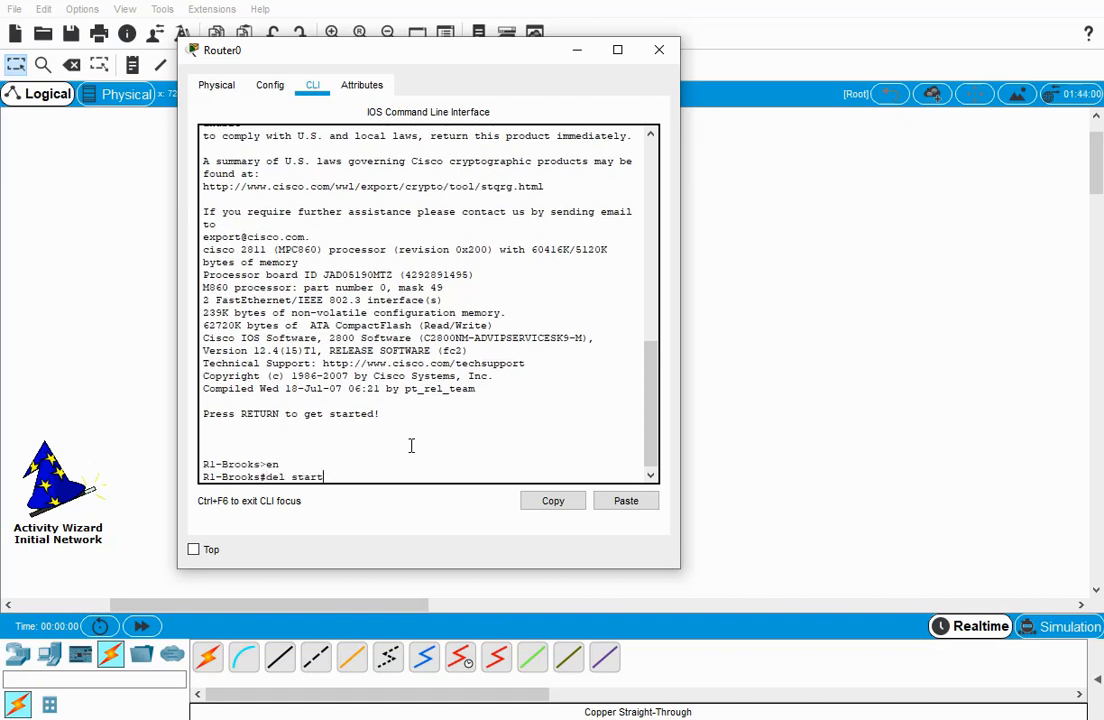
{"action": "key", "text": "Tab"}
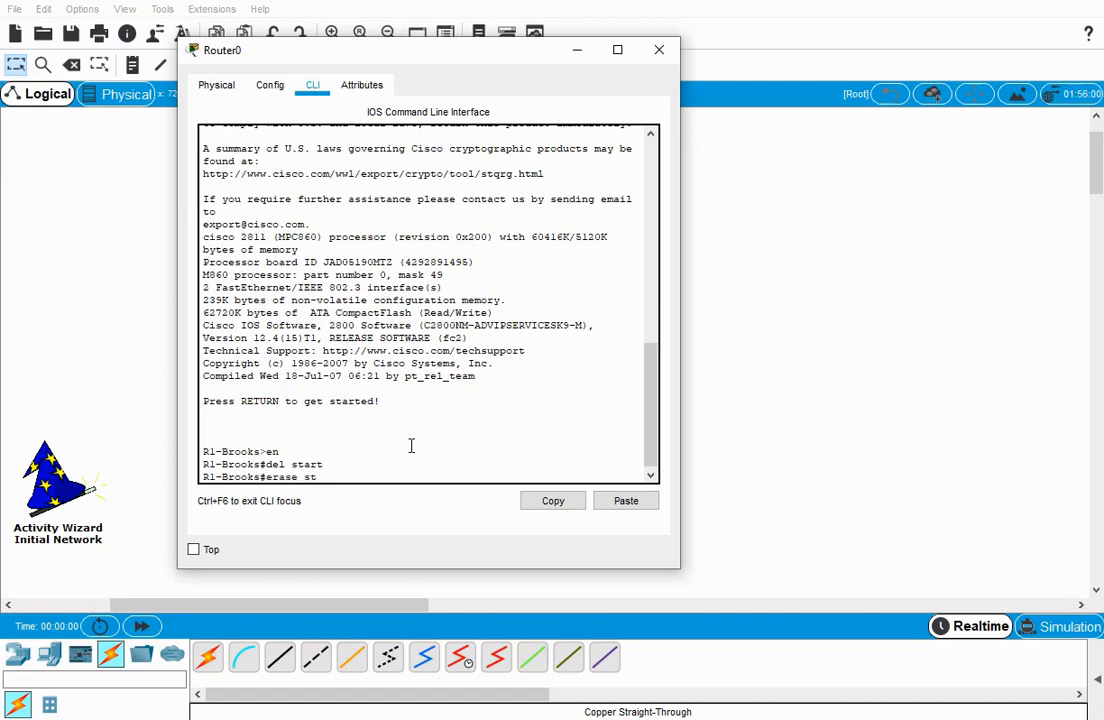
{"action": "key", "text": "Tab"}
{"action": "key", "text": "Return"}
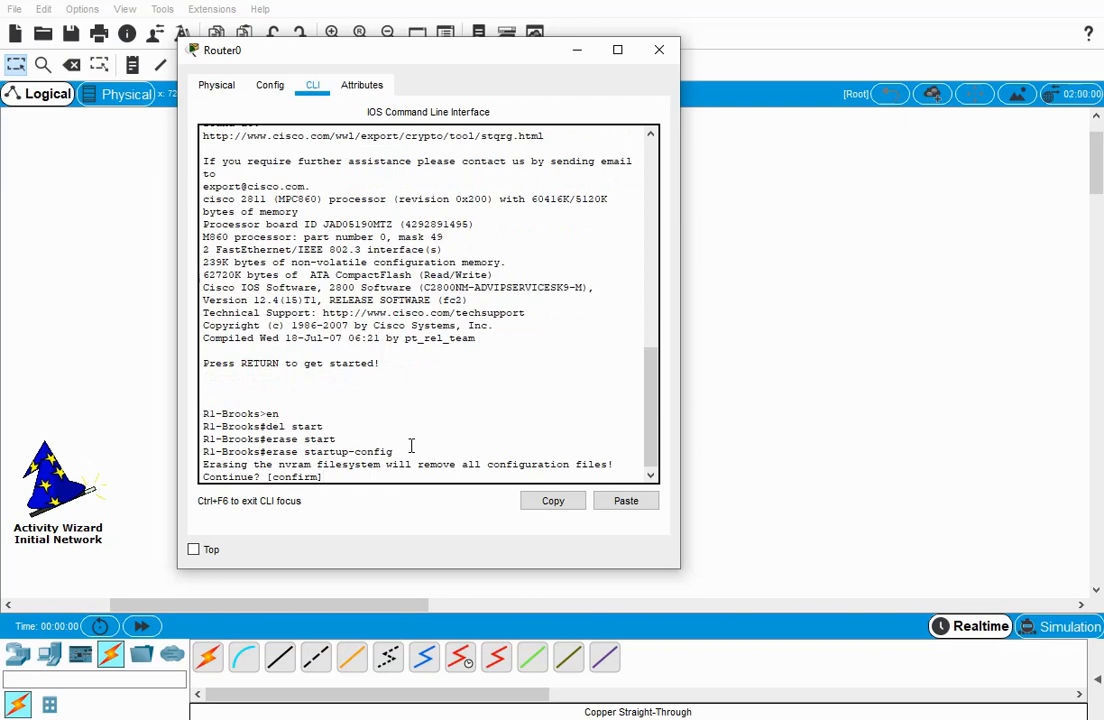
{"action": "key", "text": "Return"}
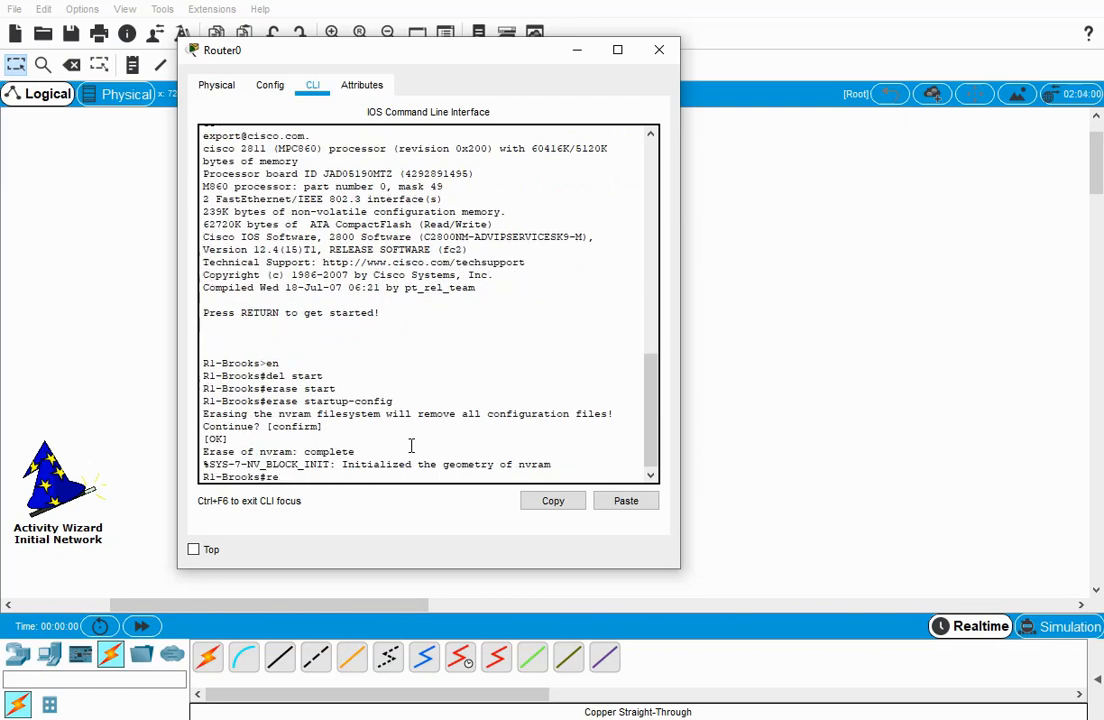
Reload Router0 and confirm the restart.
{"action": "type", "text": "reload"}
{"action": "key", "text": "Return"}
{"action": "key", "text": "Return"}
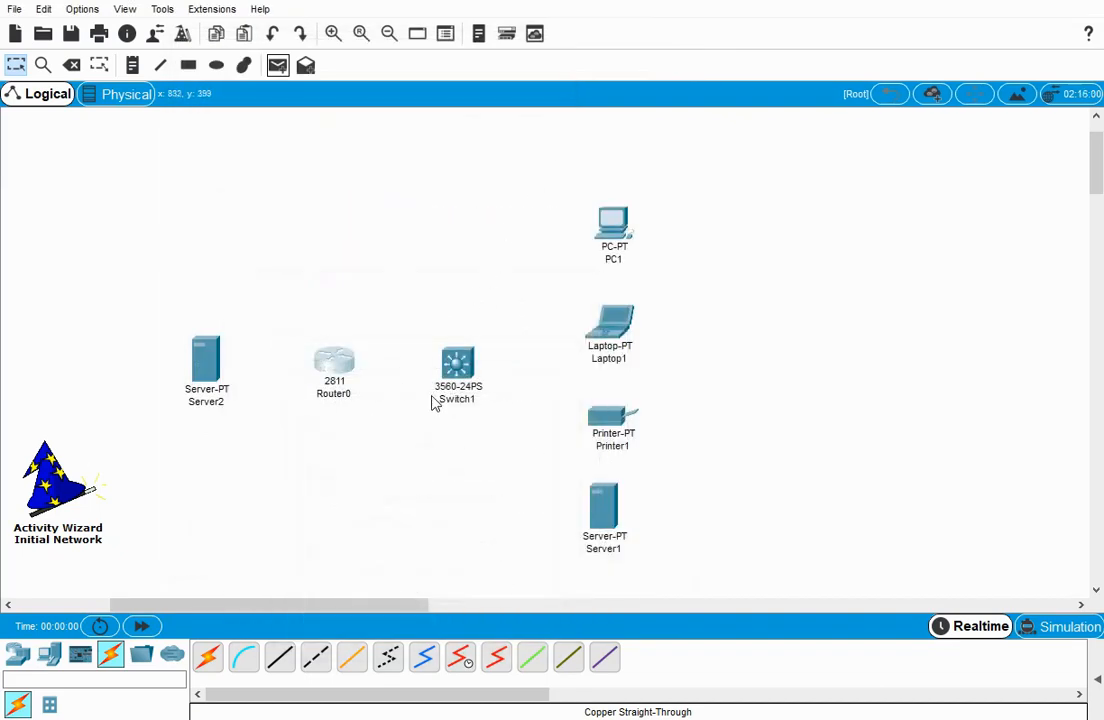
Enter privileged mode on Switch1's command line and delete vlan.dat from flash.
{"action": "left_click", "coordinate": [458, 370]}
{"action": "left_click", "coordinate": [313, 87]}
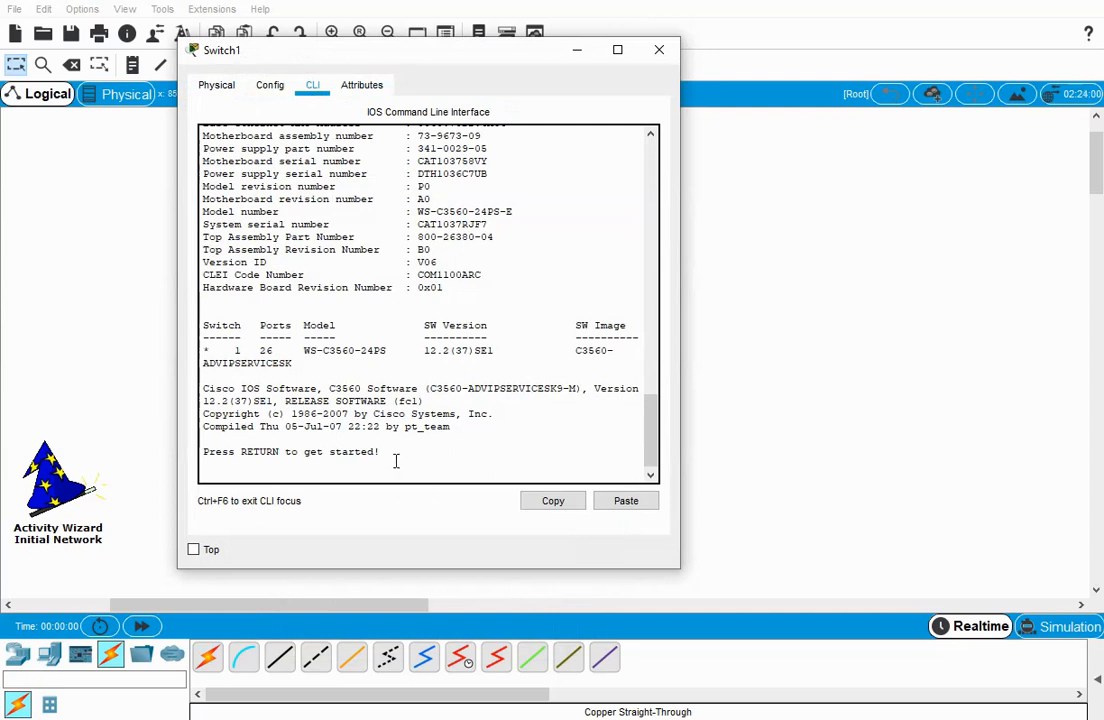
{"action": "key", "text": "Return"}
{"action": "type", "text": "en"}
{"action": "key", "text": "Return"}
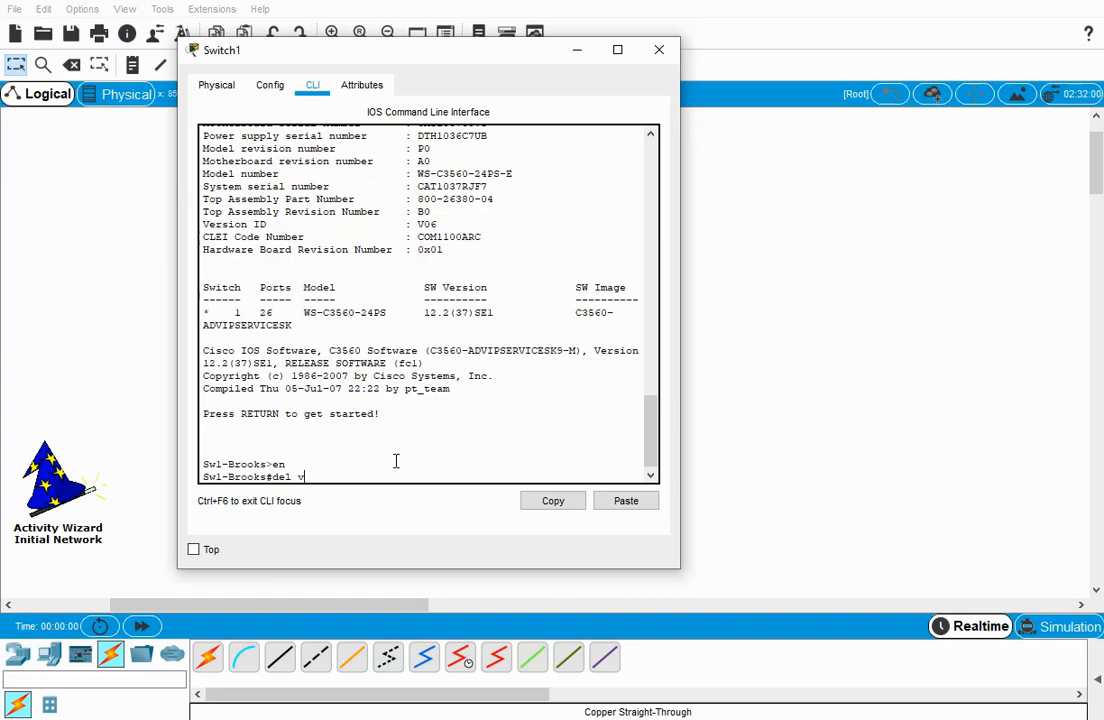
{"action": "type", "text": "del vlan.dat"}
{"action": "key", "text": "Return"}
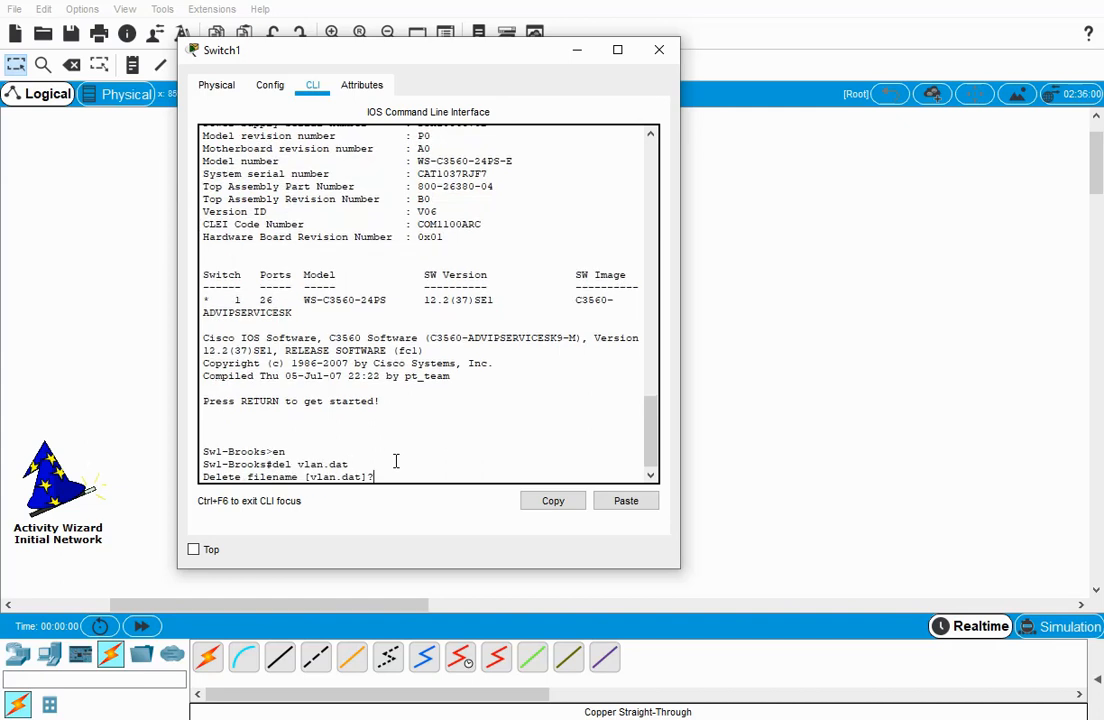
{"action": "key", "text": "Return"}
{"action": "key", "text": "Return"}
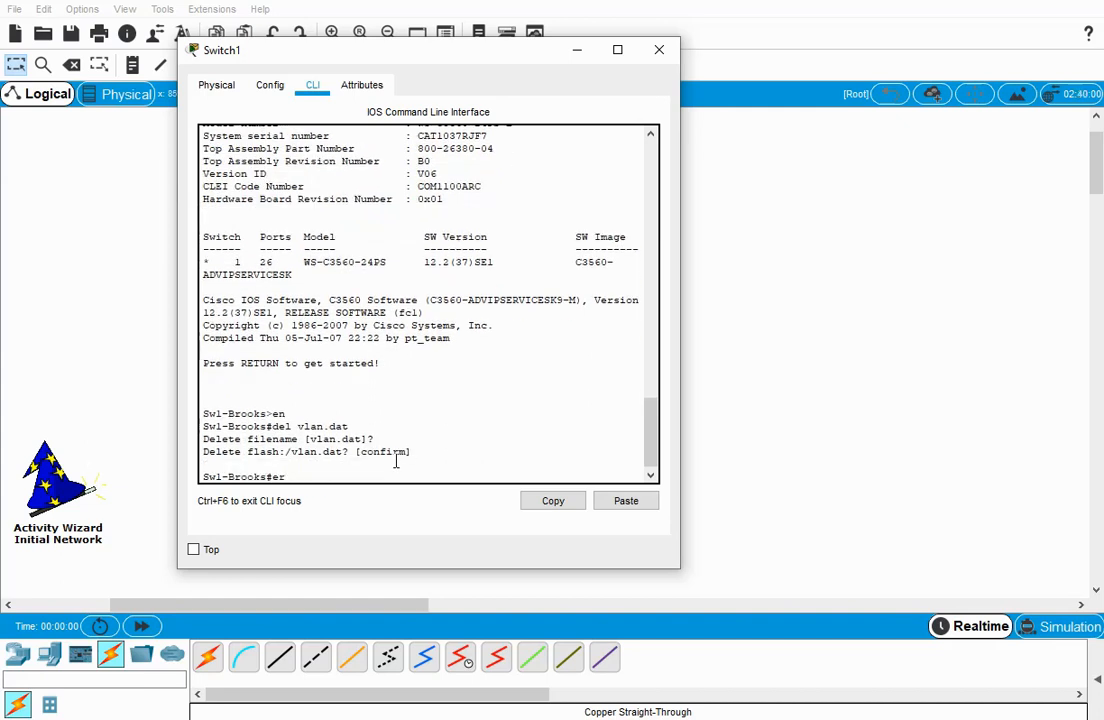
Run erase startup-config on Switch1's command line and confirm the erase.
{"action": "type", "text": "erase start"}
{"action": "key", "text": "Tab"}
{"action": "key", "text": "Return"}
Reload Switch1 and confirm the restart.
{"action": "key", "text": "Return"}
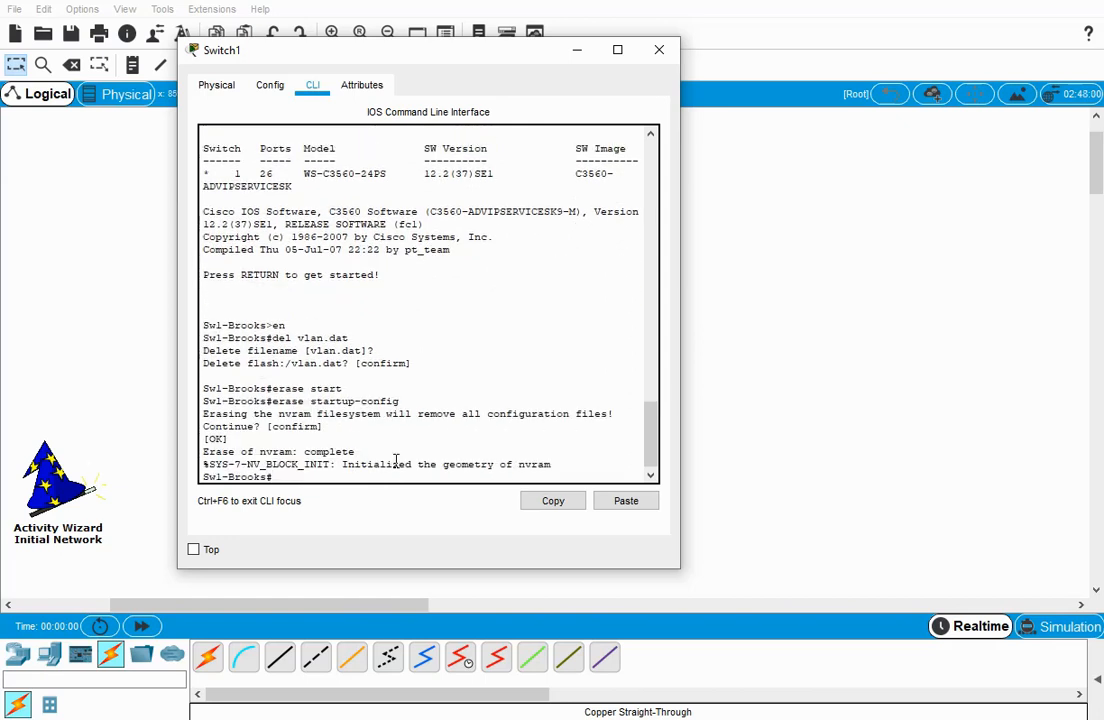
{"action": "type", "text": "reload"}
{"action": "key", "text": "Return"}
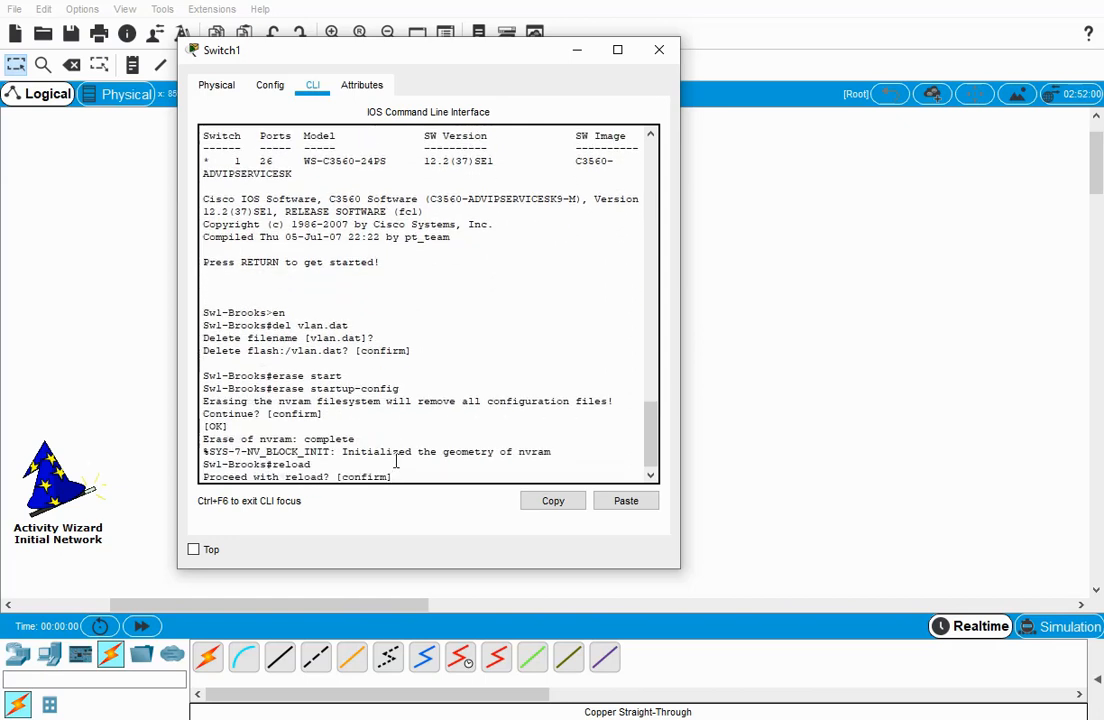
{"action": "key", "text": "Return"}
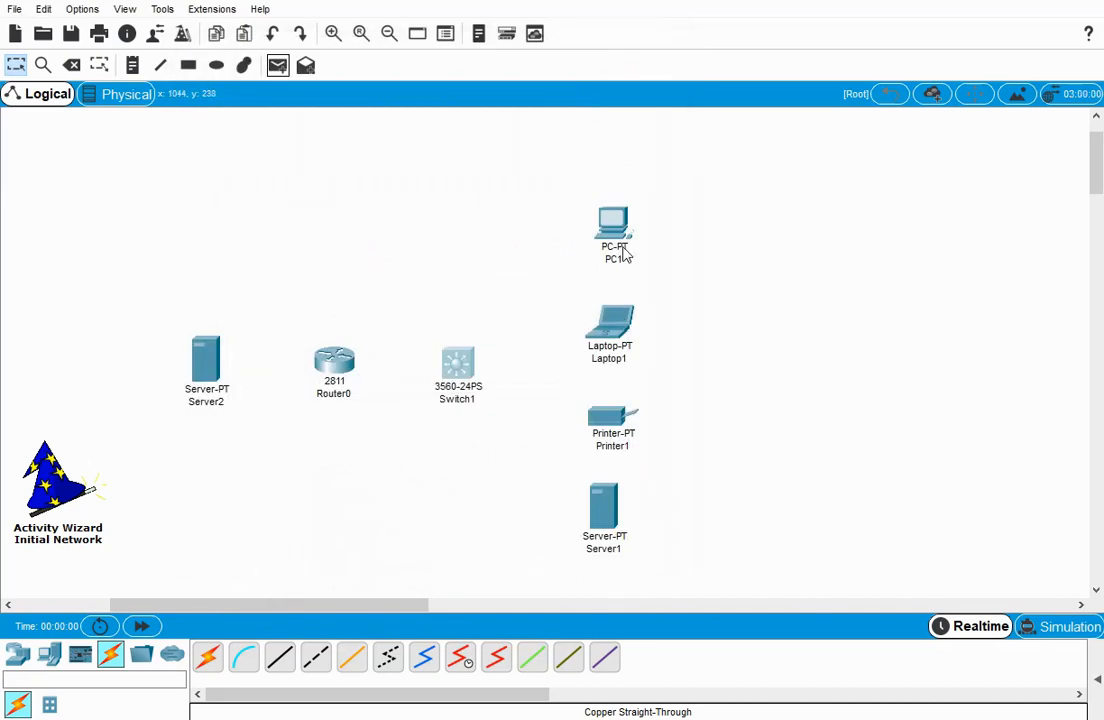
Clear PC1's IPv4 settings by switching its IP configuration to DHCP and back to Static, and close the device.
{"action": "double_click", "coordinate": [620, 236]}
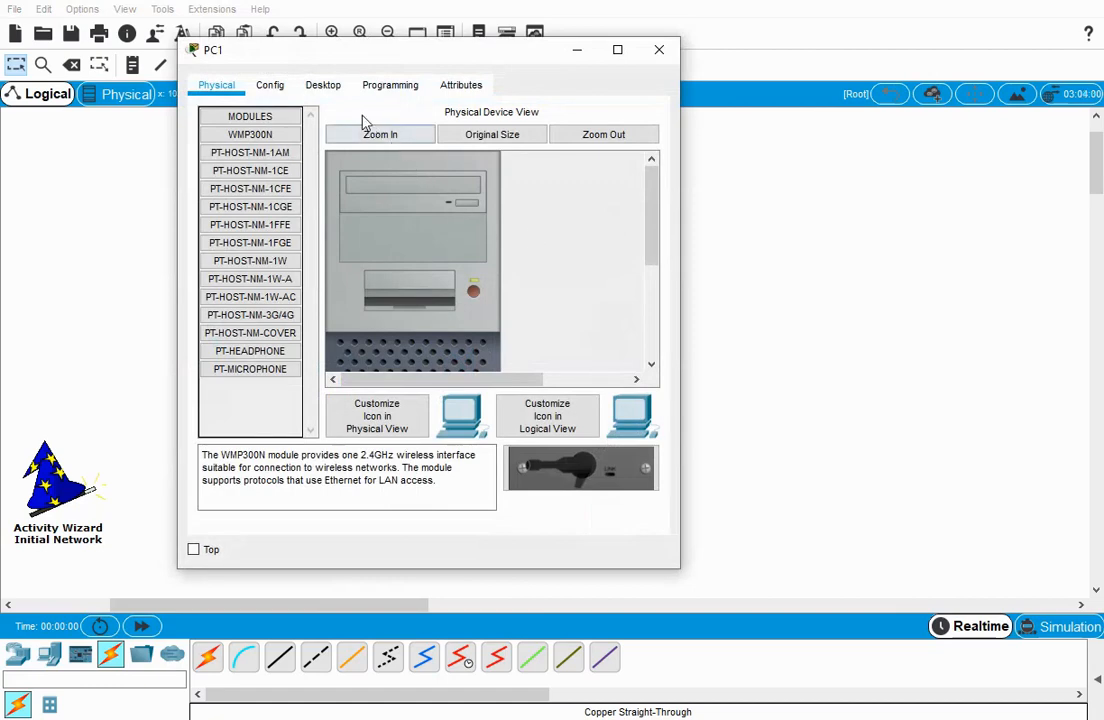
{"action": "left_click", "coordinate": [333, 87]}
{"action": "left_click", "coordinate": [258, 172]}
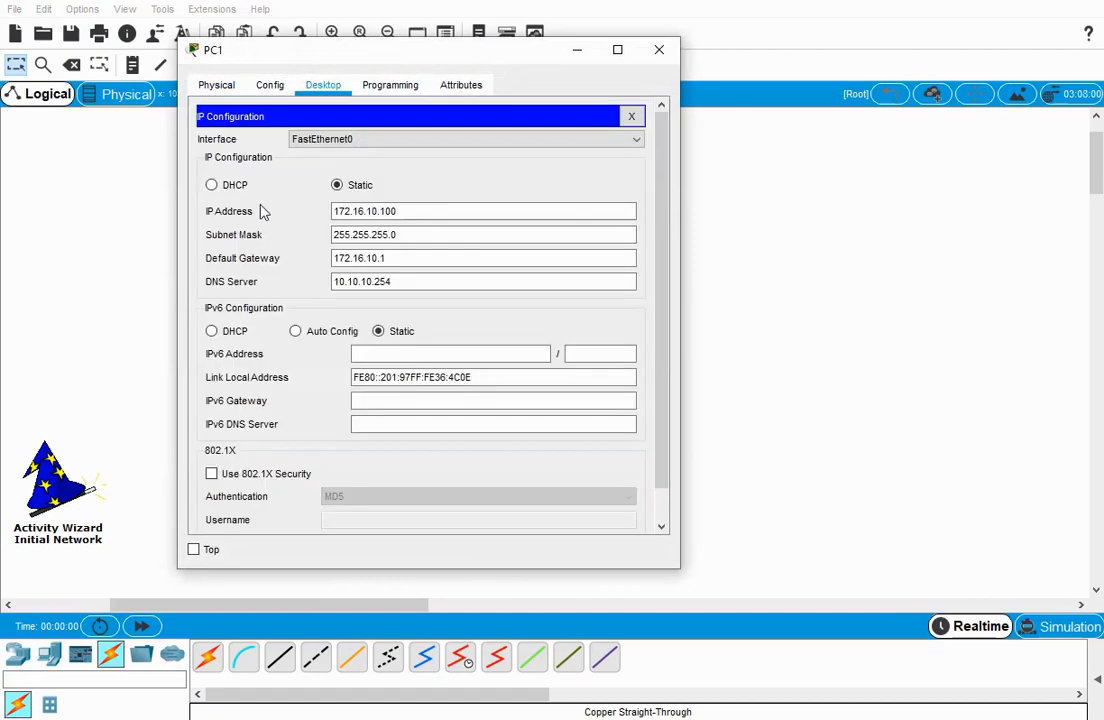
{"action": "left_click", "coordinate": [212, 185]}
{"action": "left_click", "coordinate": [337, 185]}
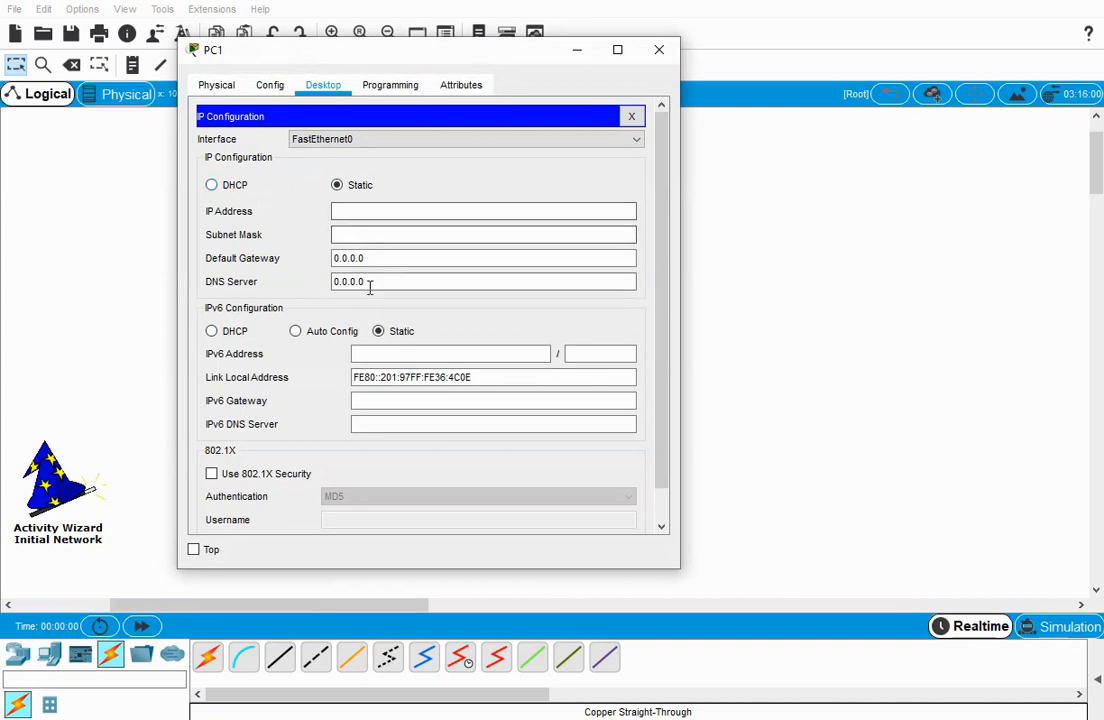
{"action": "left_click", "coordinate": [631, 117]}
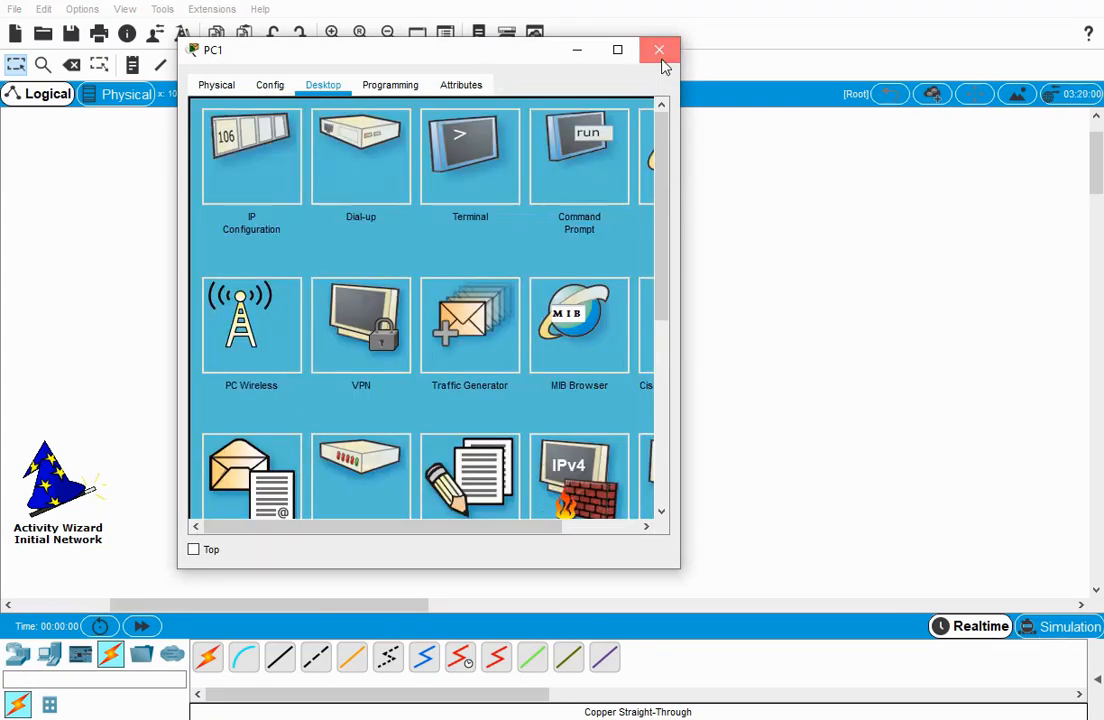
{"action": "left_click", "coordinate": [659, 49]}
Clear Laptop1's IPv4 settings by switching its IP configuration to DHCP and back to Static, and close the device.
{"action": "left_click", "coordinate": [610, 330]}
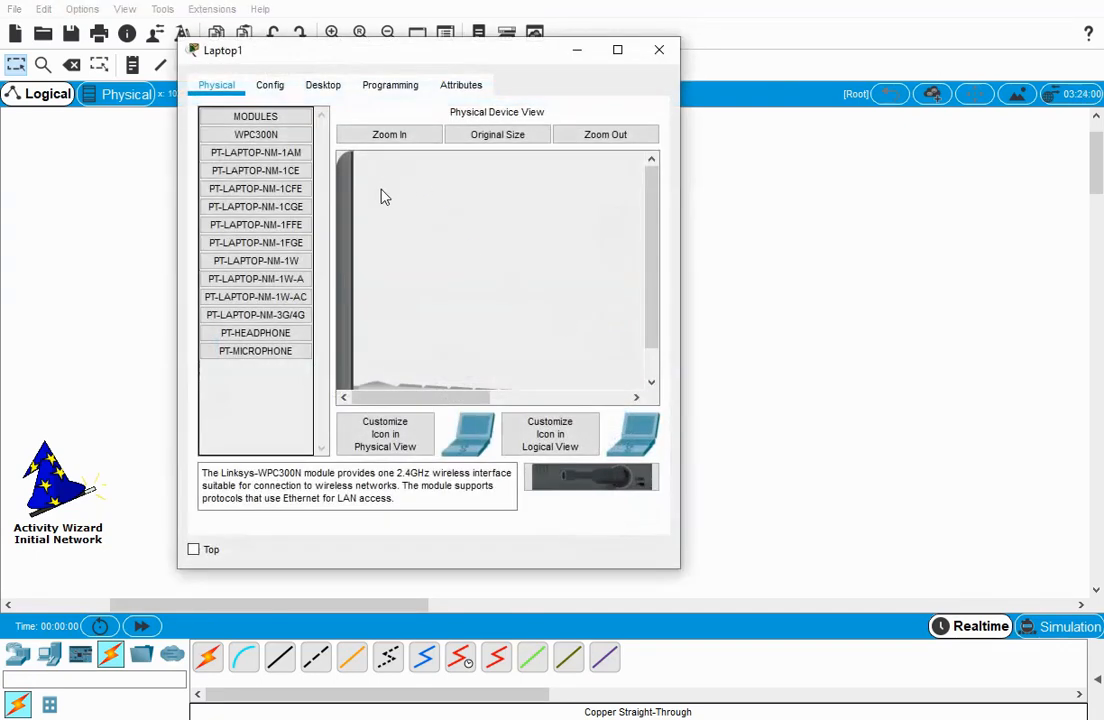
{"action": "left_click", "coordinate": [323, 86]}
{"action": "left_click", "coordinate": [225, 125]}
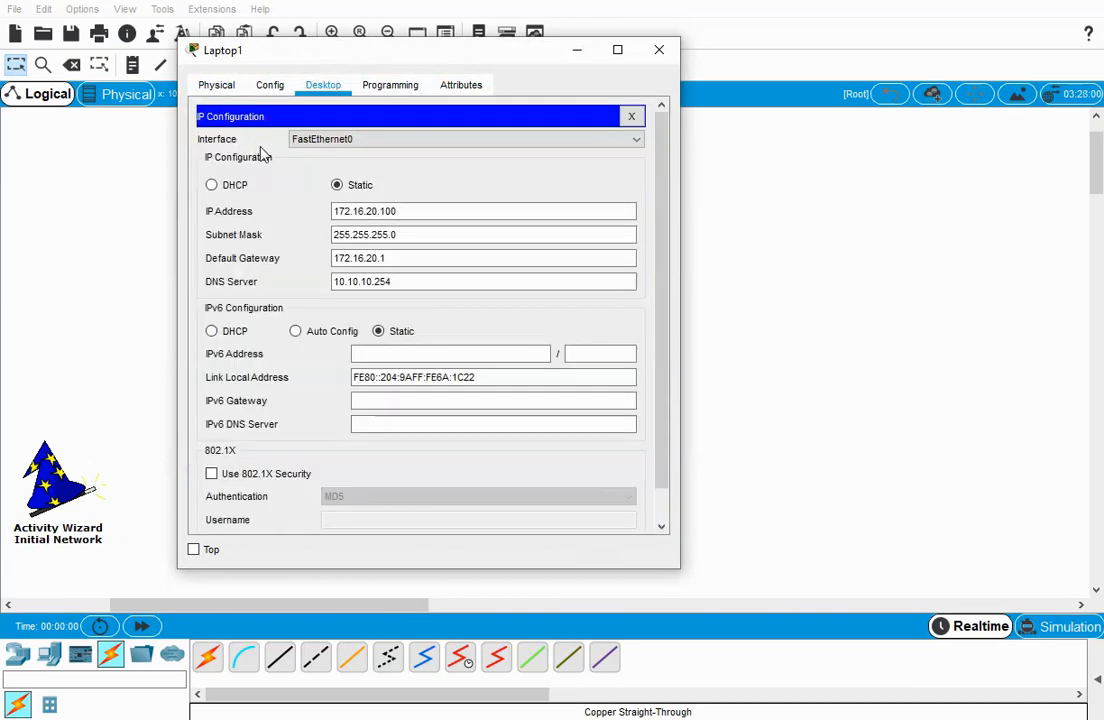
{"action": "left_click", "coordinate": [212, 185]}
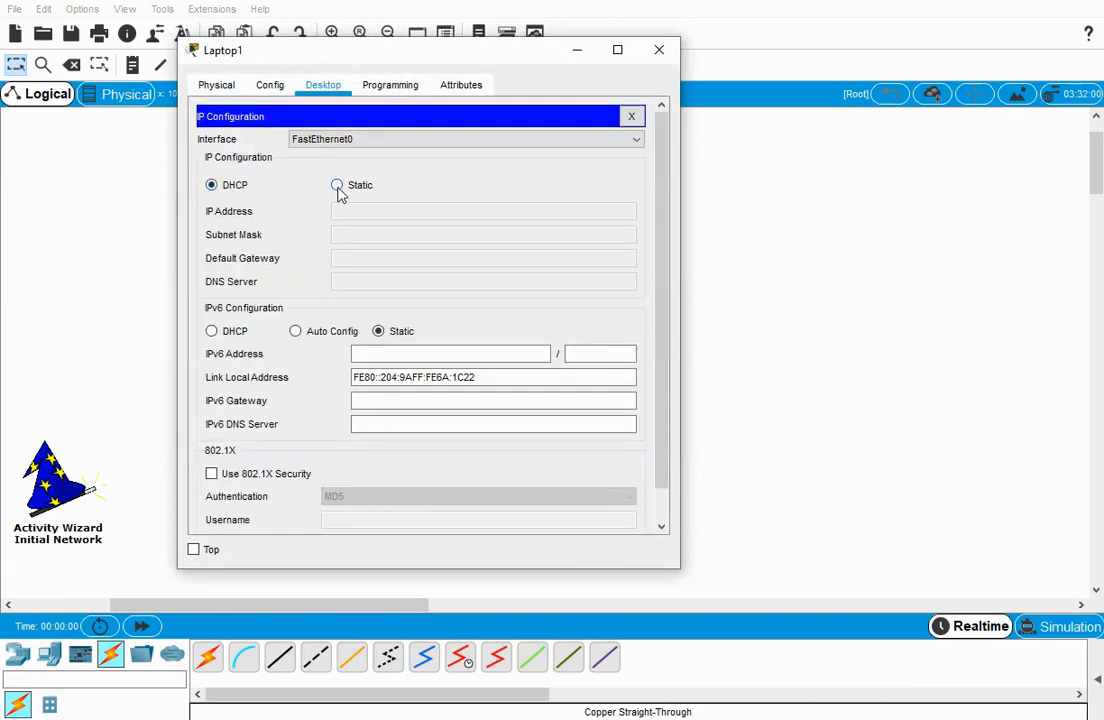
{"action": "left_click", "coordinate": [337, 186]}
{"action": "left_click", "coordinate": [631, 116]}
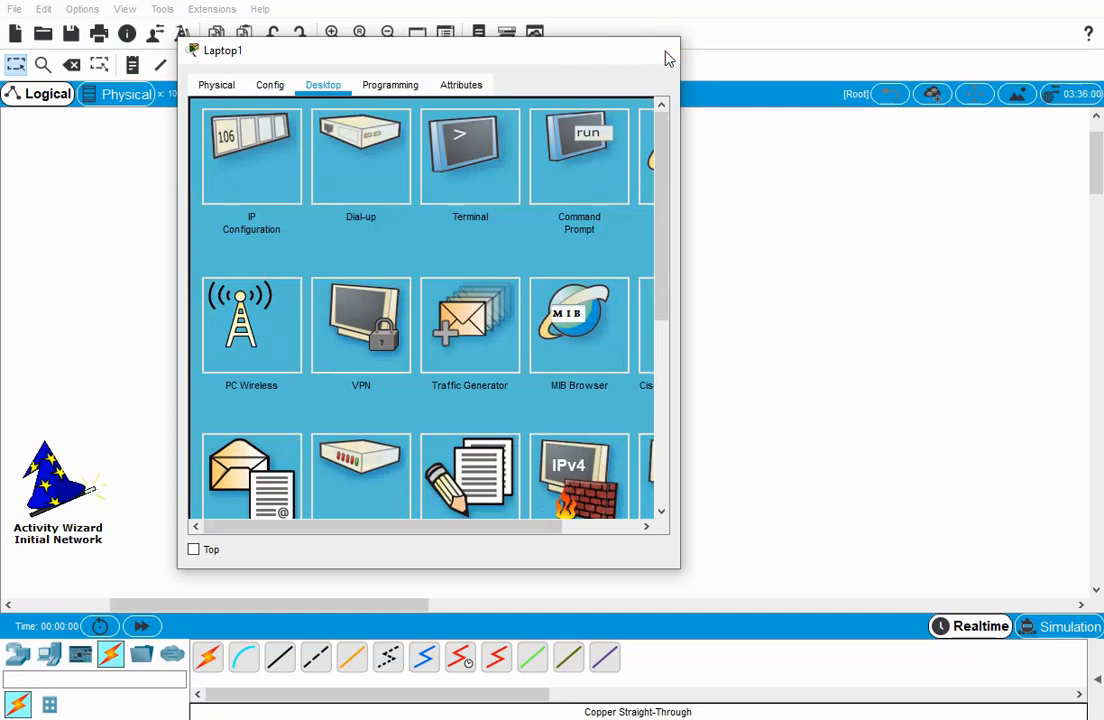
{"action": "left_click", "coordinate": [659, 49]}
Delete the IPv4 gateway and DNS server addresses from Printer1's global settings.
{"action": "left_click", "coordinate": [611, 418]}
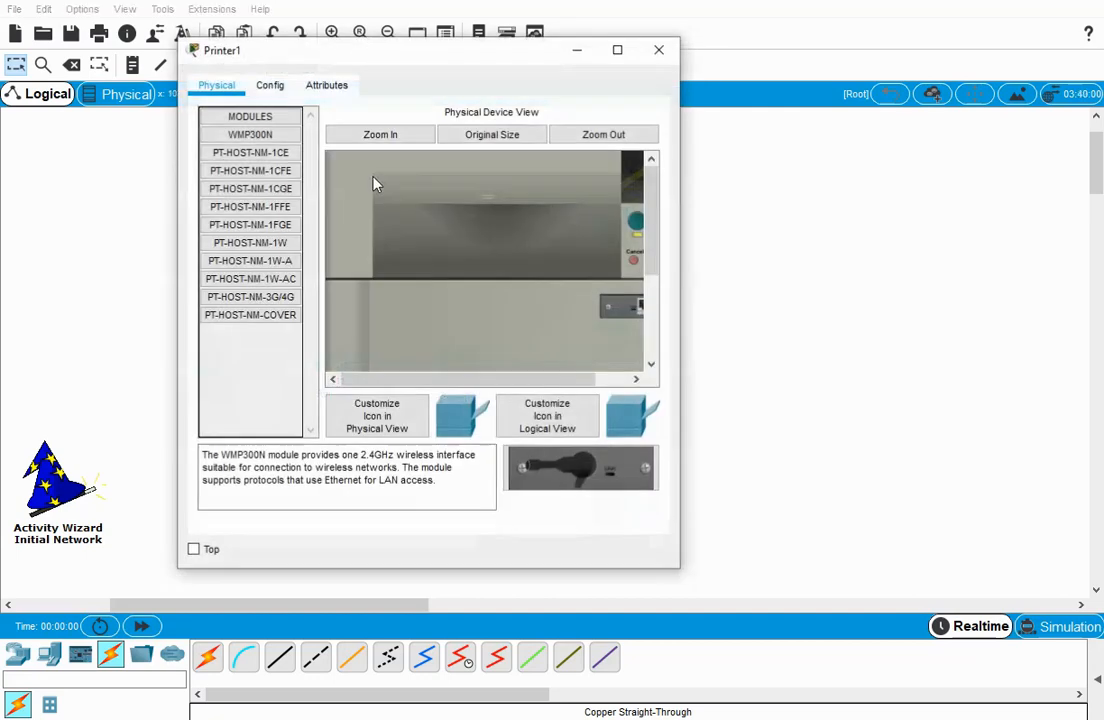
{"action": "left_click", "coordinate": [270, 86]}
{"action": "left_click", "coordinate": [212, 85]}
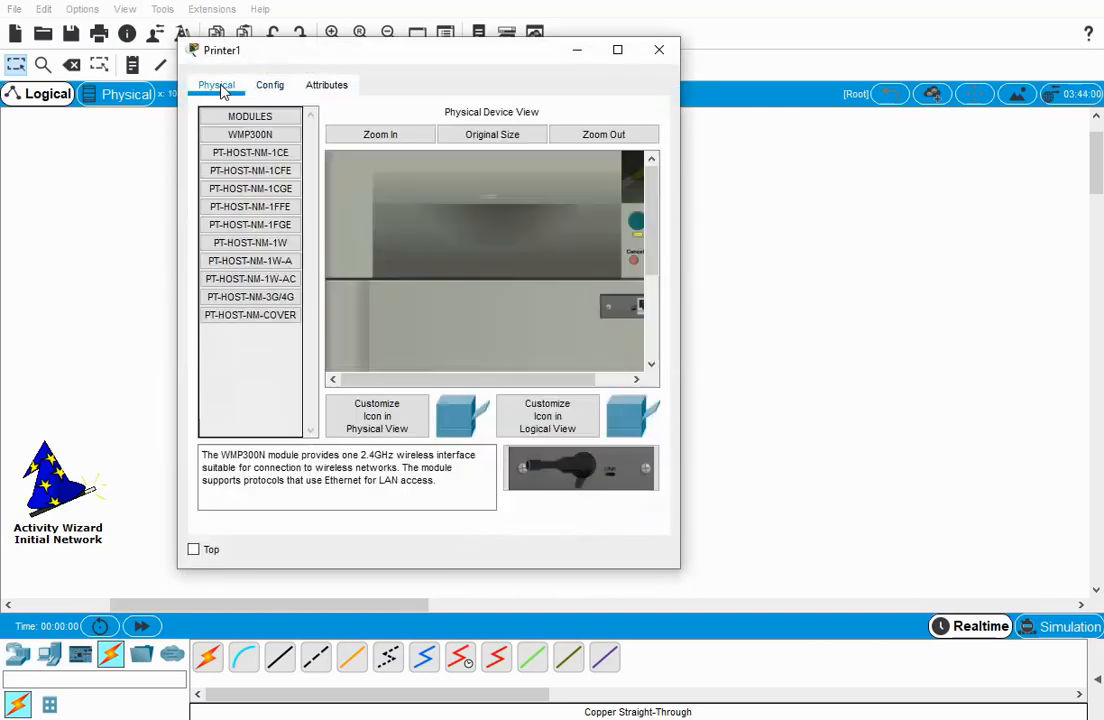
{"action": "left_click", "coordinate": [277, 88]}
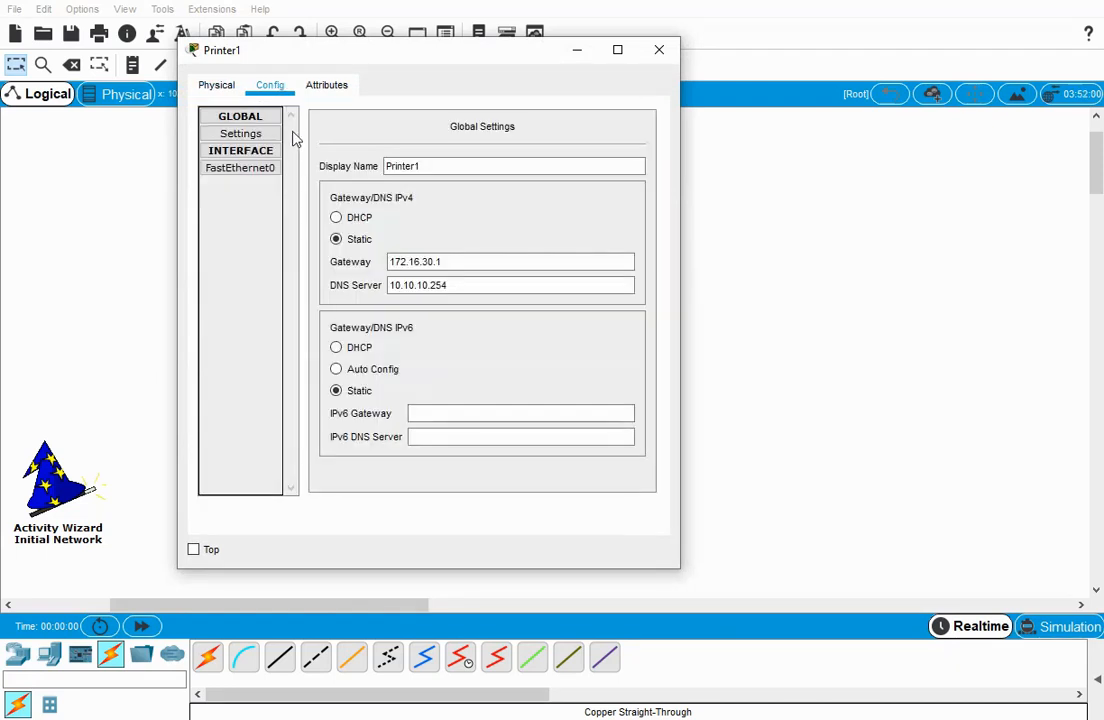
{"action": "left_click_drag", "start_coordinate": [476, 262], "coordinate": [352, 257]}
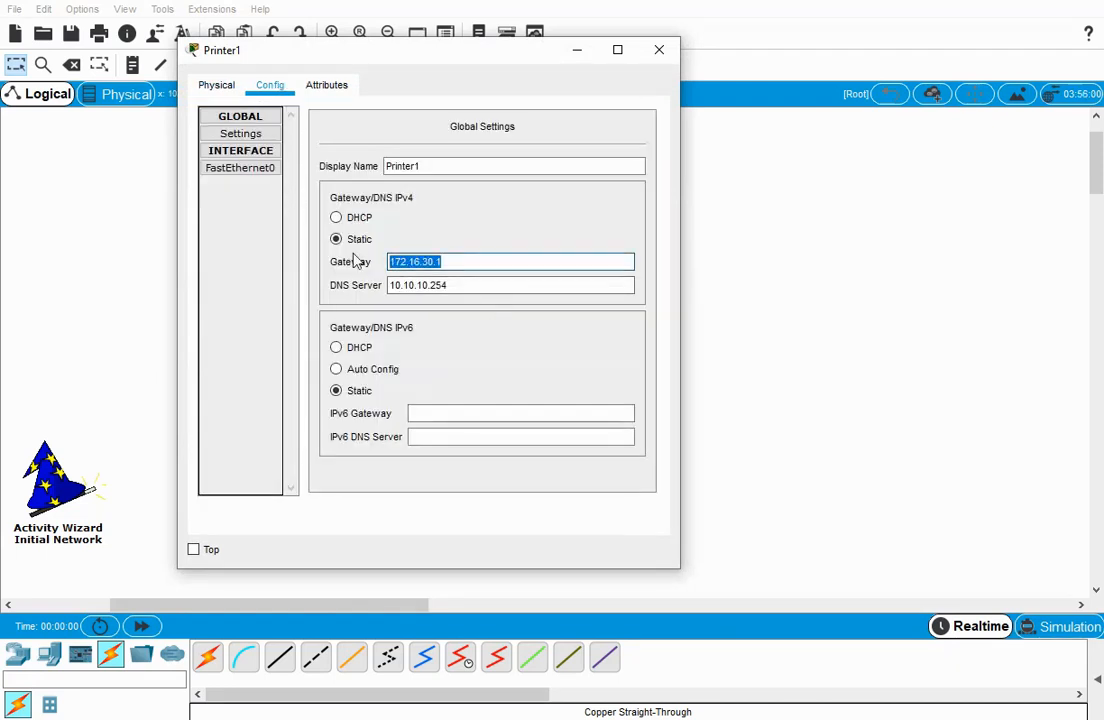
{"action": "key", "text": "BackSpace"}
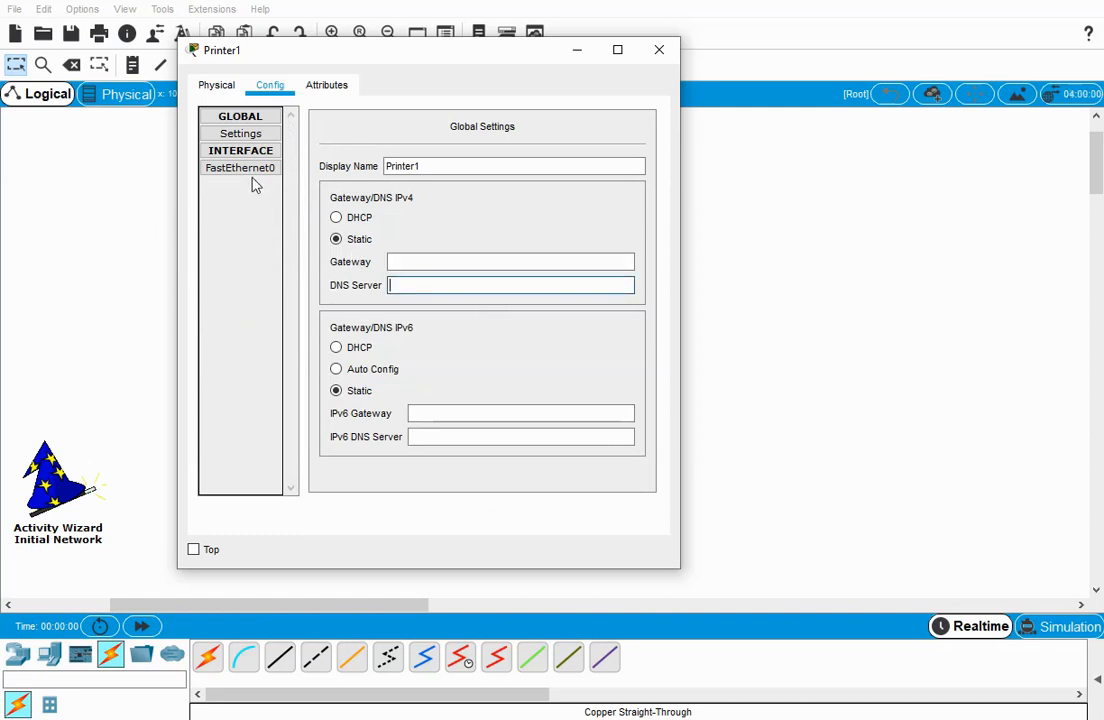
Delete the IP address and subnet mask of Printer1's FastEthernet0 interface and close the device.
{"action": "left_click", "coordinate": [241, 168]}
{"action": "left_click_drag", "start_coordinate": [557, 258], "coordinate": [443, 261]}
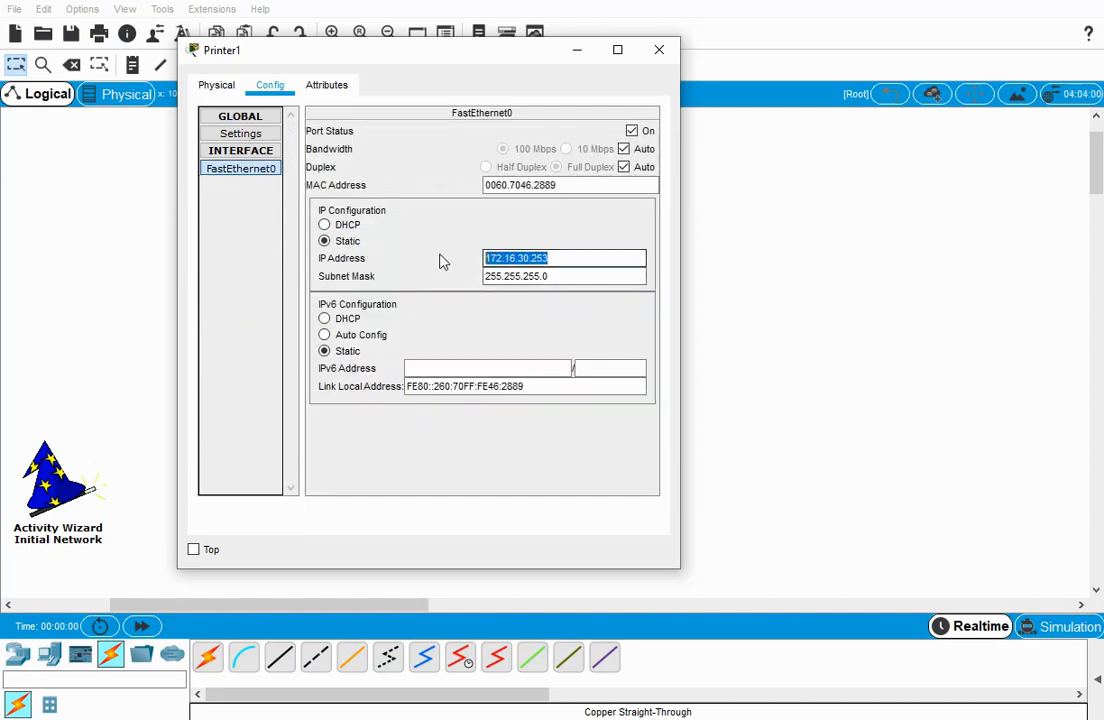
{"action": "key", "text": "BackSpace"}
{"action": "left_click_drag", "start_coordinate": [579, 279], "coordinate": [443, 277]}
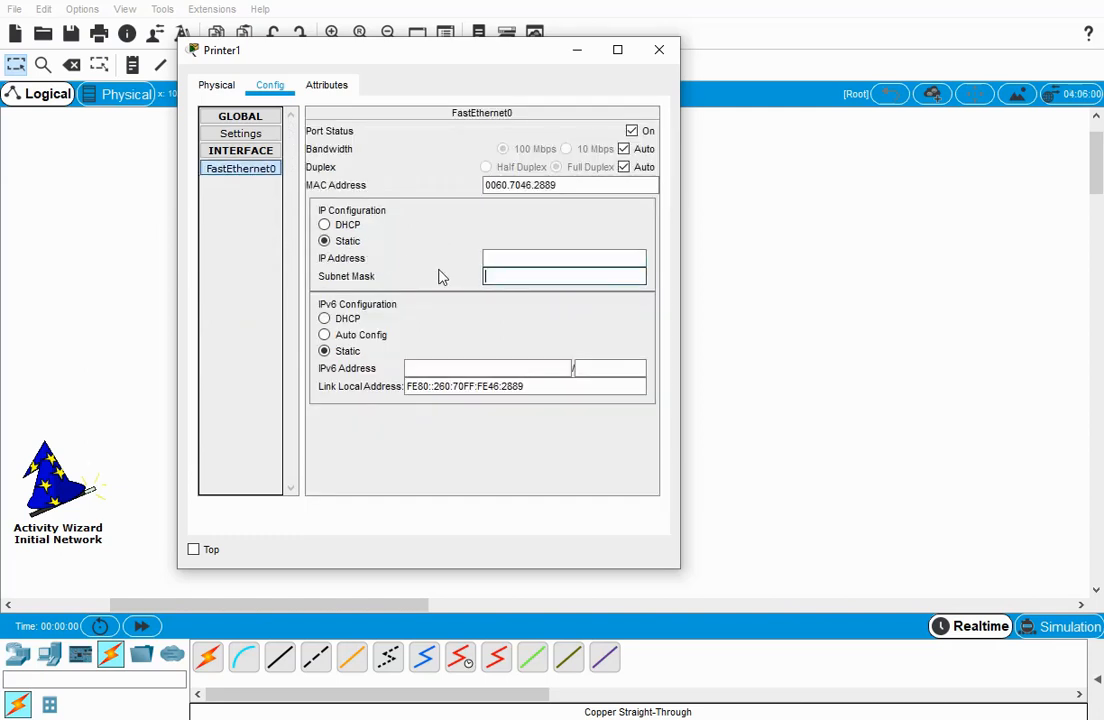
{"action": "left_click", "coordinate": [659, 49]}
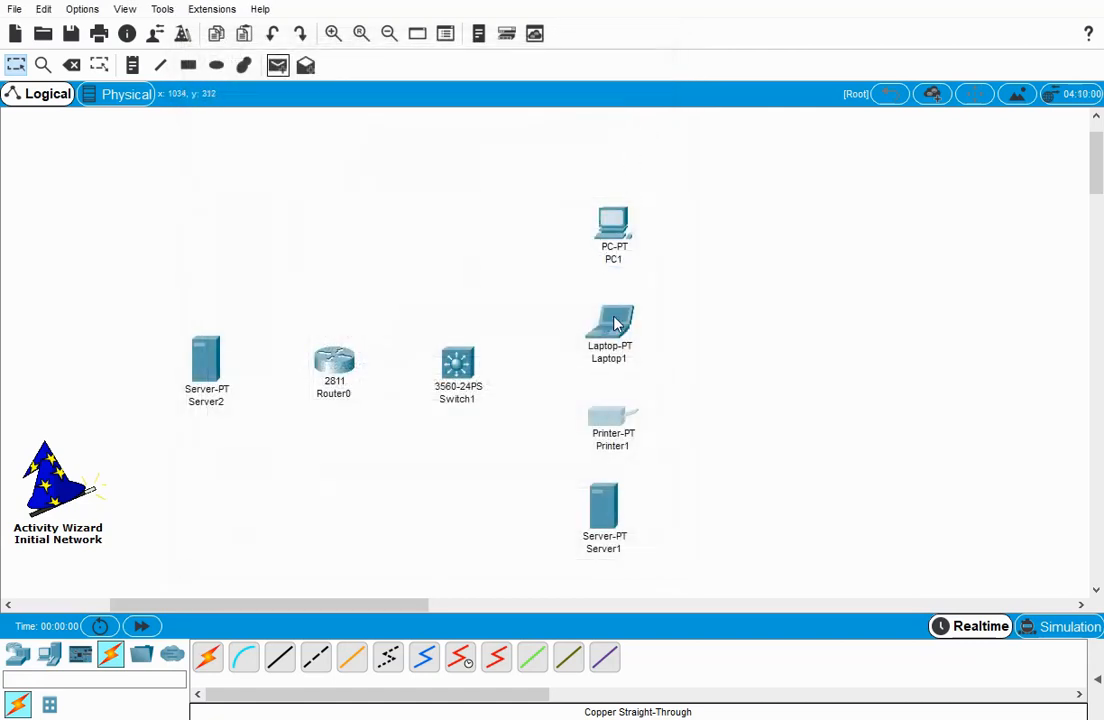
Clear Server1's IPv4 settings by switching its IP configuration to DHCP and back to Static, and close the device.
{"action": "left_click", "coordinate": [604, 507]}
{"action": "left_click", "coordinate": [386, 92]}
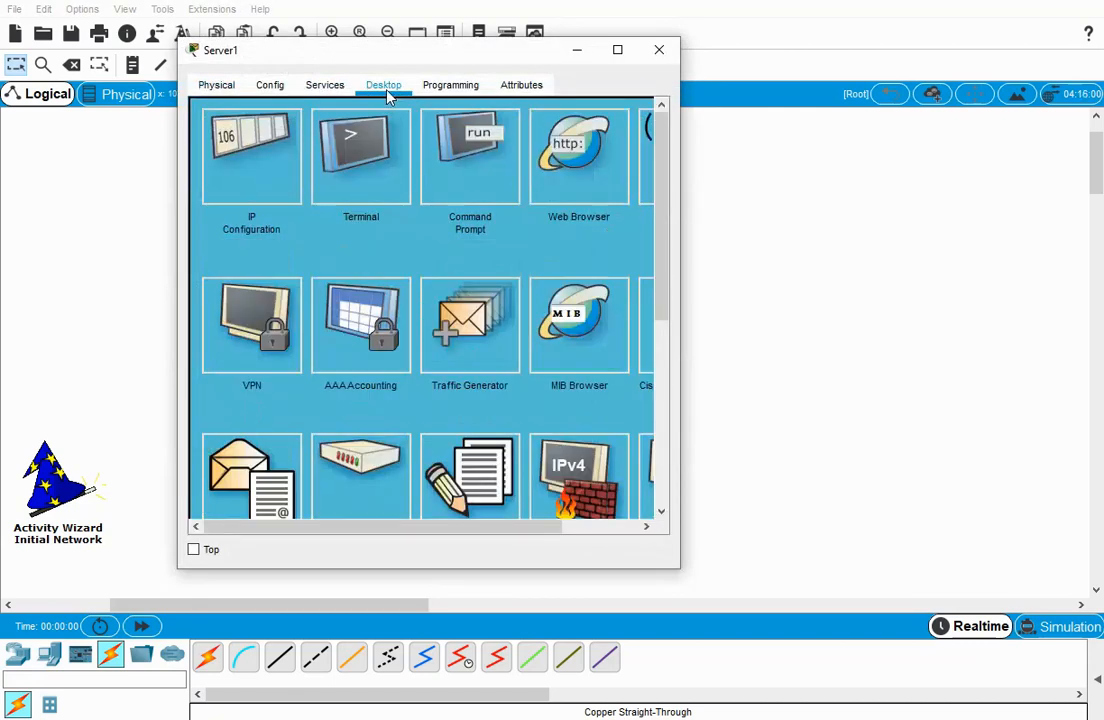
{"action": "left_click", "coordinate": [230, 163]}
{"action": "left_click", "coordinate": [212, 164]}
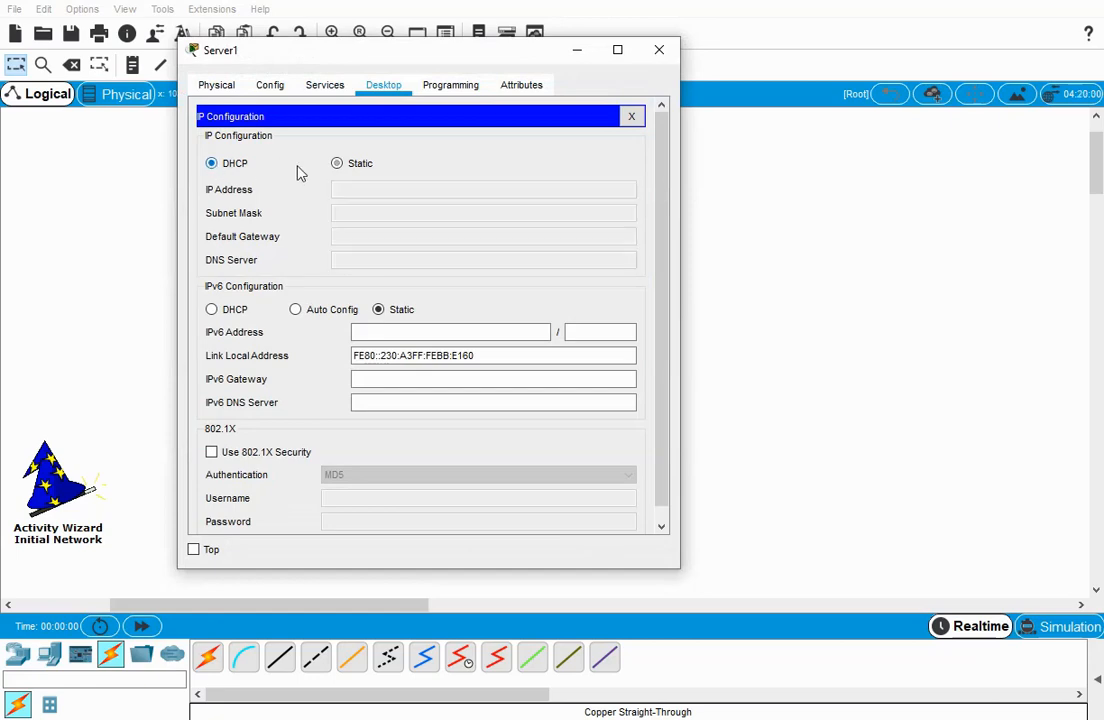
{"action": "left_click", "coordinate": [338, 165]}
{"action": "left_click", "coordinate": [631, 116]}
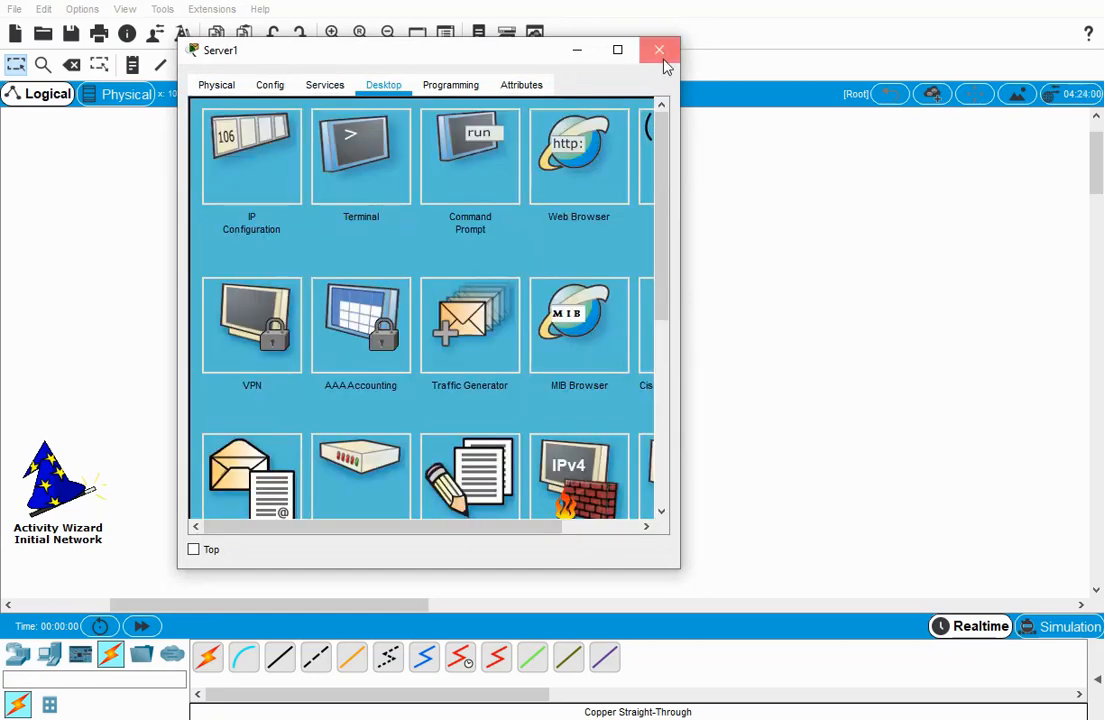
{"action": "left_click", "coordinate": [659, 49]}
Check that Server2's IP configuration is cleared, and close the device.
{"action": "left_click", "coordinate": [210, 368]}
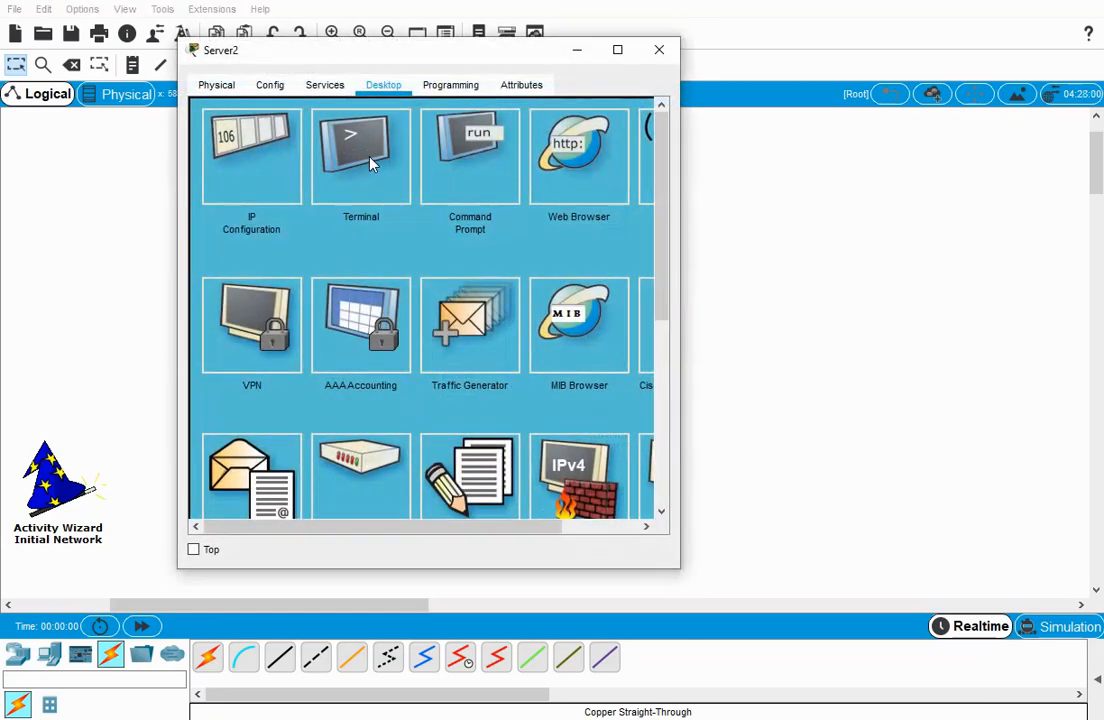
{"action": "left_click", "coordinate": [265, 160]}
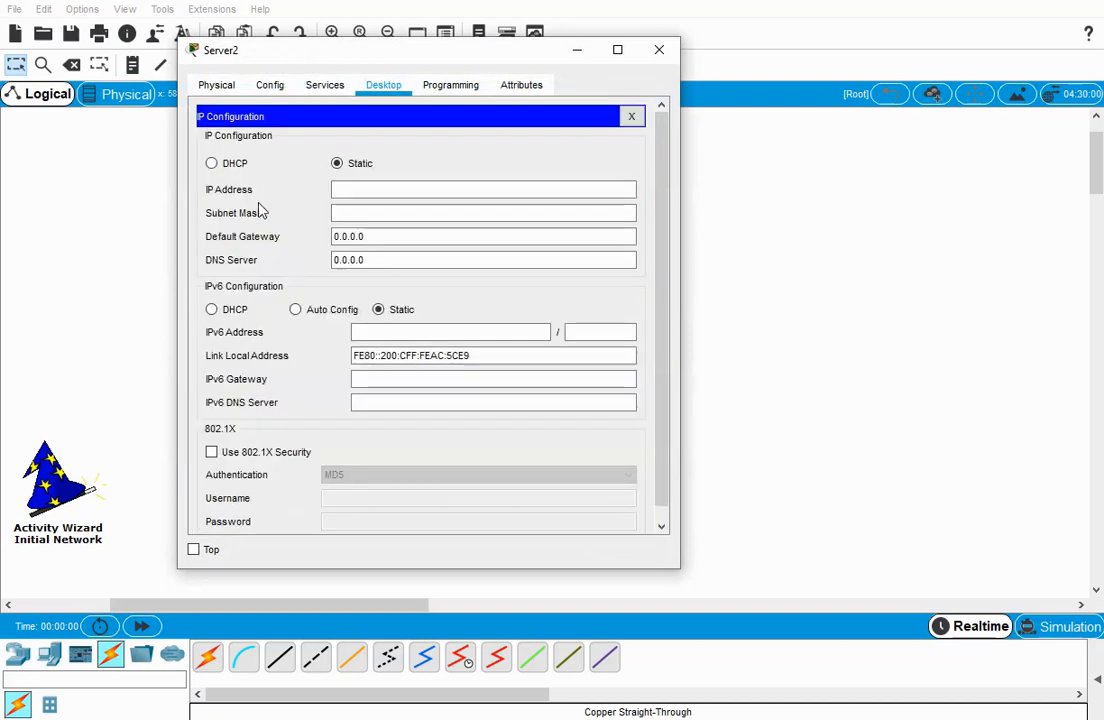
{"action": "left_click", "coordinate": [659, 49]}
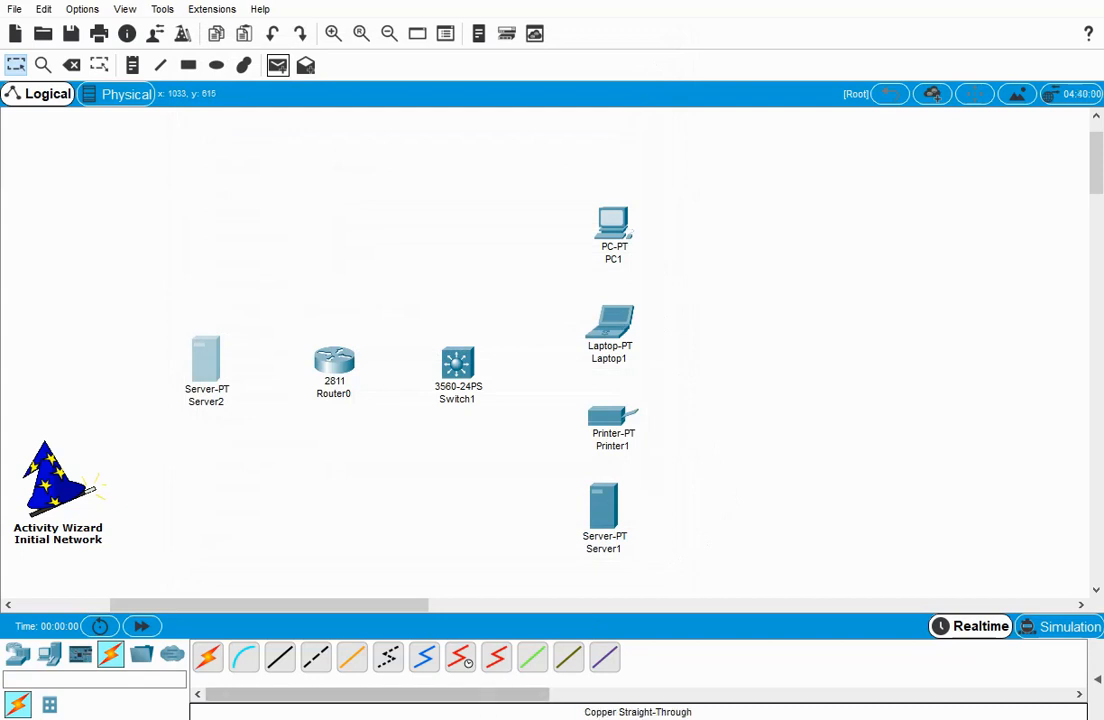
Return to the Activity Wizard and enter the activity password in its password options, moving on to the confirmation.
{"action": "left_click", "coordinate": [424, 719]}
{"action": "left_click", "coordinate": [393, 698]}
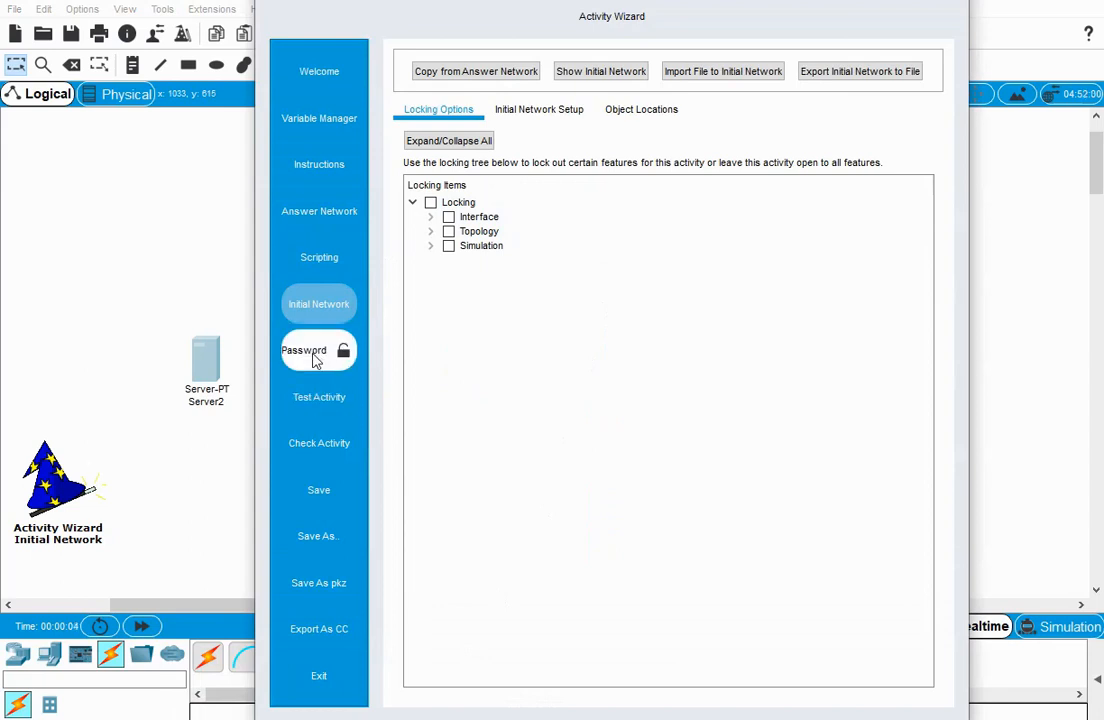
{"action": "left_click", "coordinate": [315, 355]}
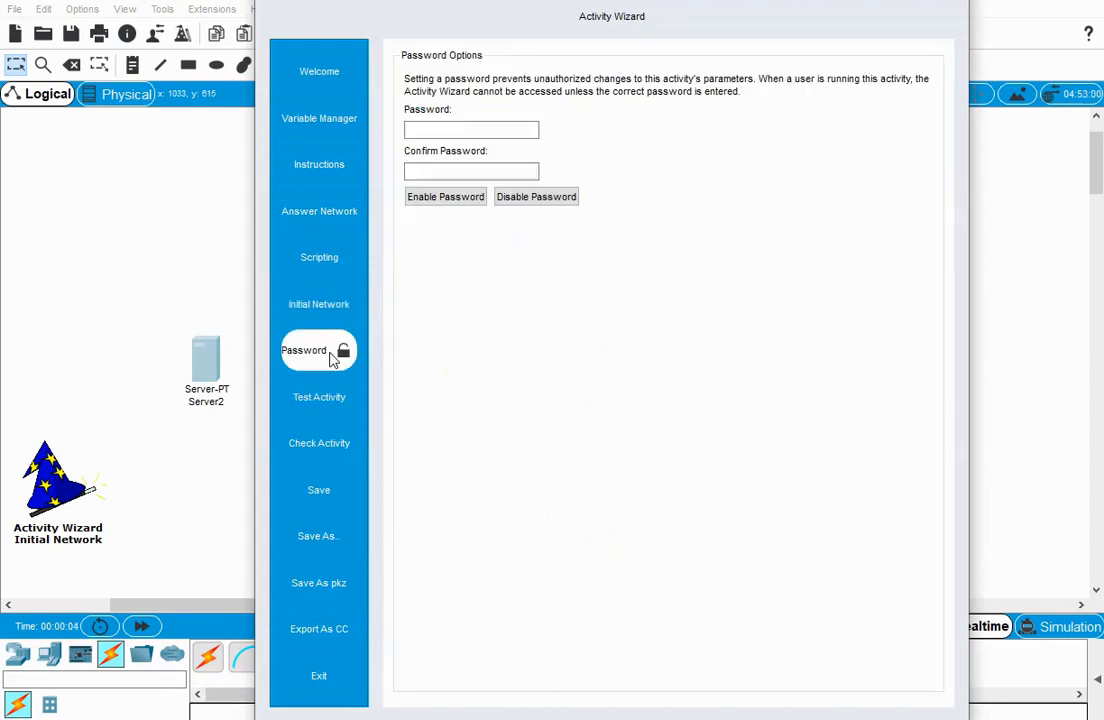
{"action": "left_click", "coordinate": [429, 130]}
{"action": "type", "text": "cisco"}
{"action": "left_click", "coordinate": [440, 171]}
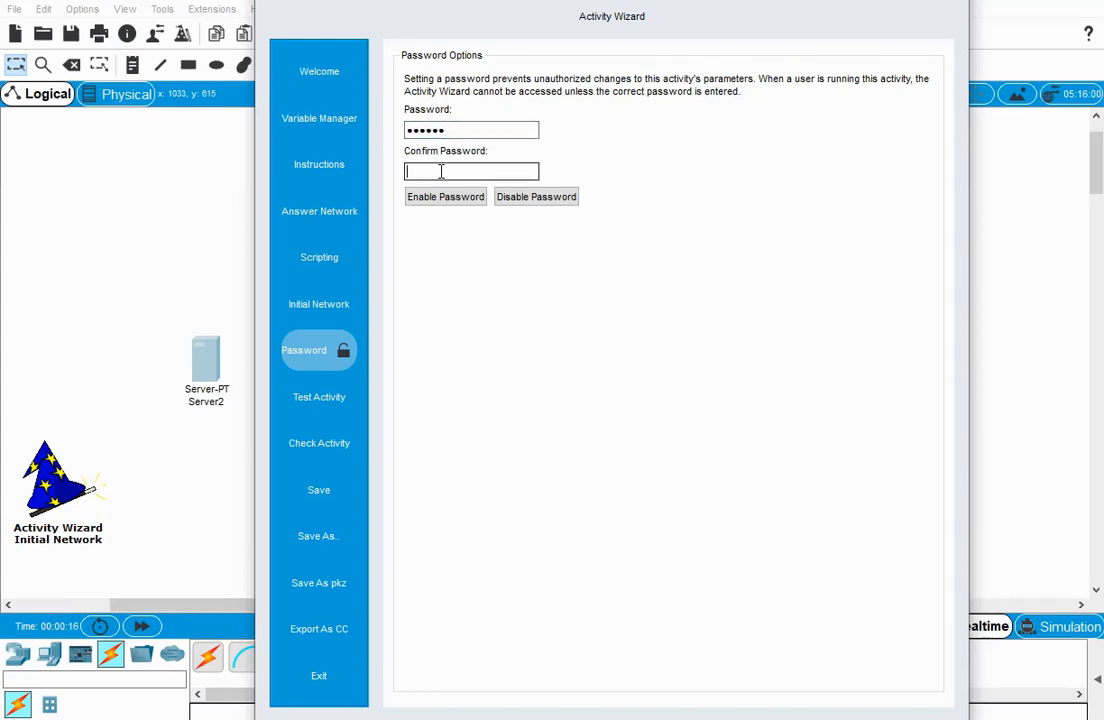
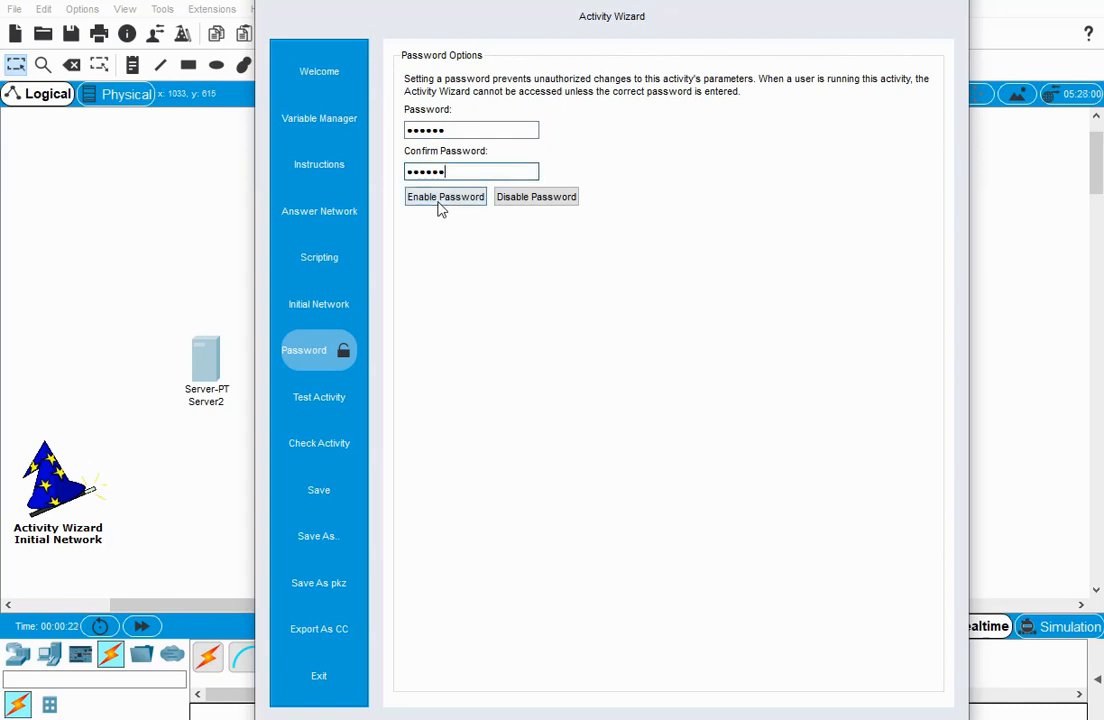
Enable the activity password and start testing the activity from the beginning, with the whole initial network in view.
{"action": "left_click", "coordinate": [440, 199]}
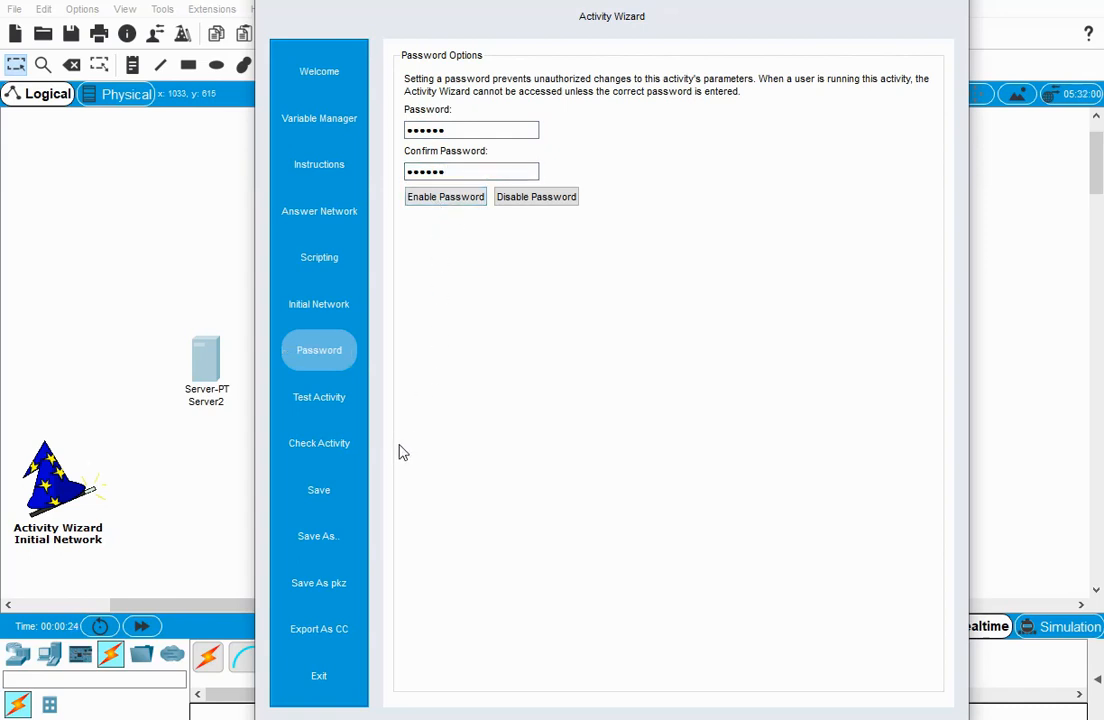
{"action": "left_click", "coordinate": [333, 407]}
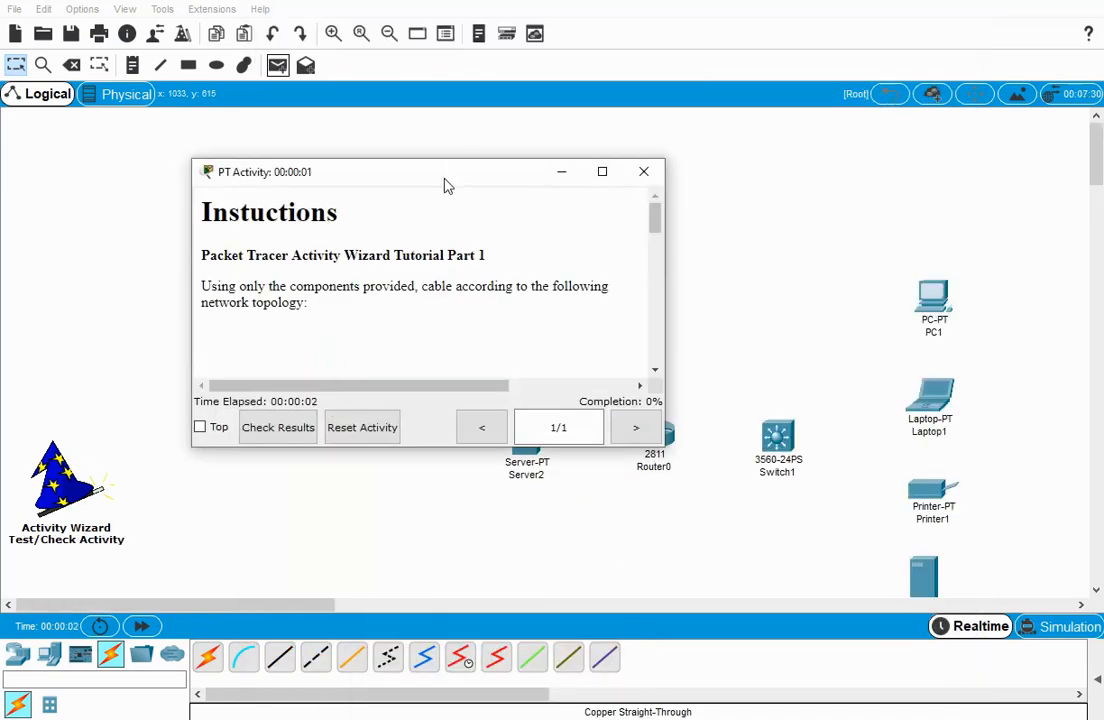
{"action": "left_click_drag", "start_coordinate": [458, 176], "coordinate": [860, 44]}
{"action": "left_click_drag", "start_coordinate": [298, 606], "coordinate": [384, 613]}
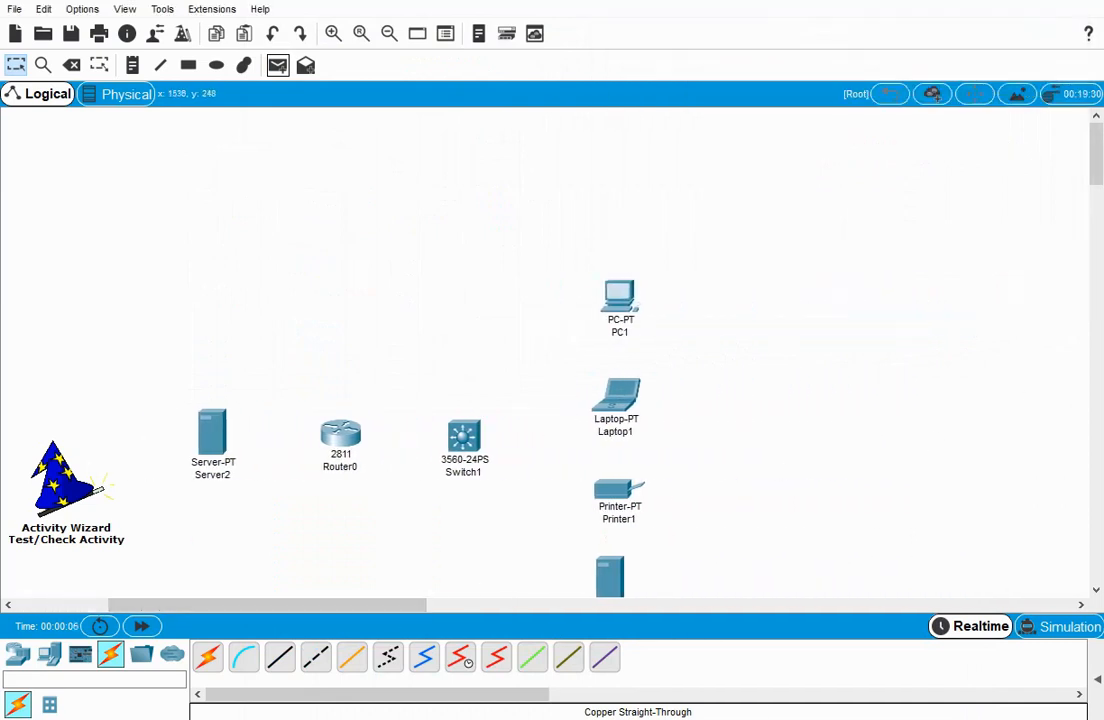
{"action": "mouse_move", "coordinate": [1097, 172]}
{"action": "left_mouse_down"}
{"action": "mouse_move", "coordinate": [1097, 202]}
{"action": "mouse_move", "coordinate": [1096, 189]}
{"action": "left_mouse_up"}
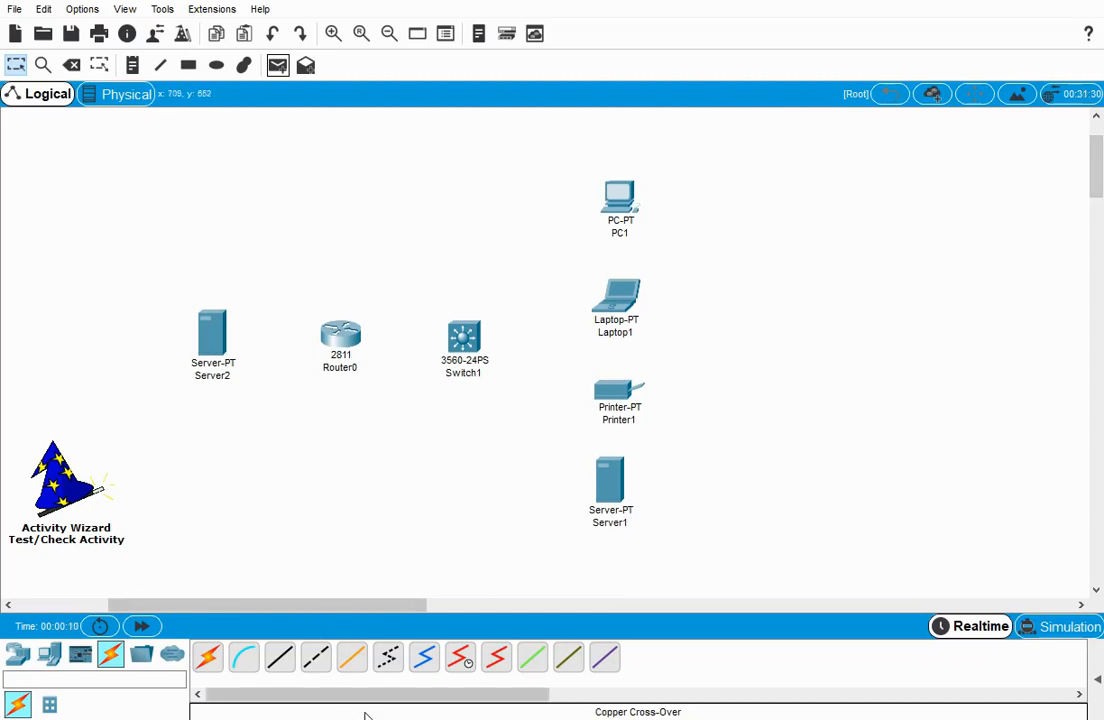
Bring back the activity instructions window and enlarge it until the full topology diagram fits.
{"action": "left_click", "coordinate": [562, 690]}
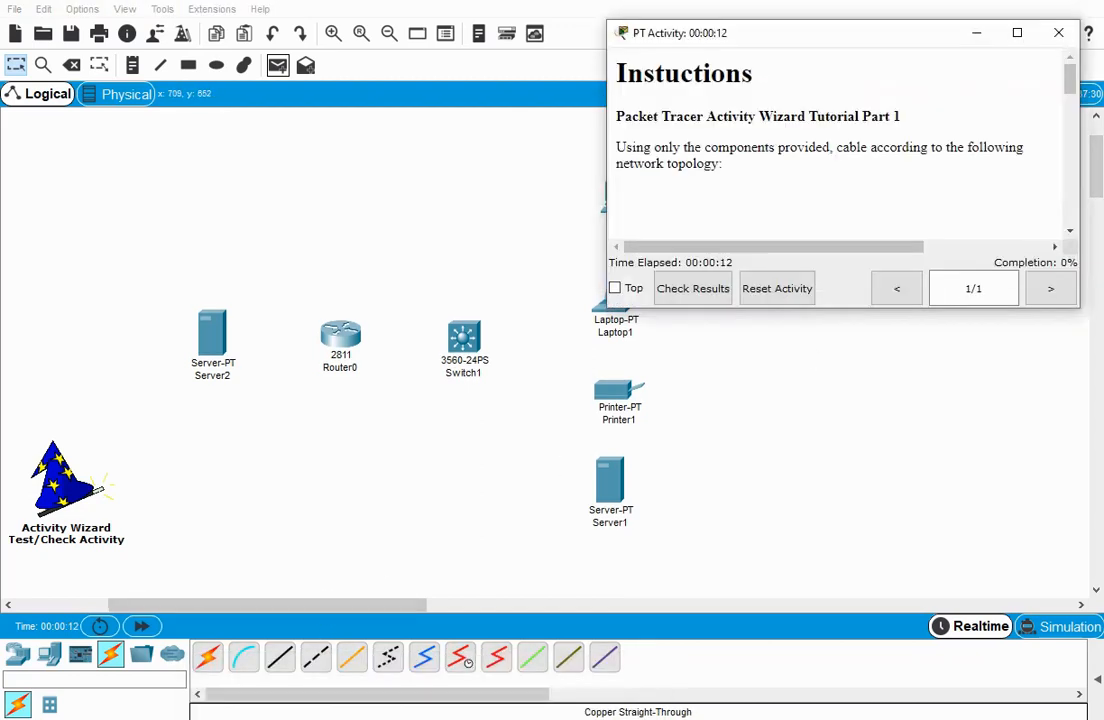
{"action": "left_click_drag", "start_coordinate": [828, 32], "coordinate": [796, 23]}
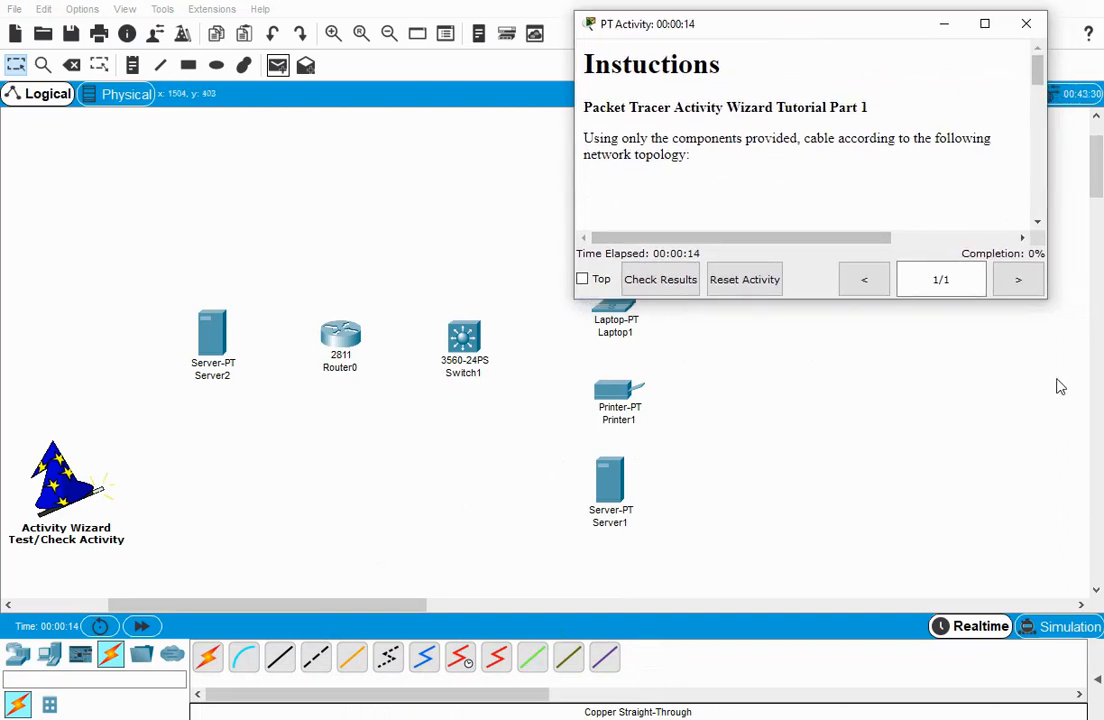
{"action": "left_click_drag", "start_coordinate": [1028, 296], "coordinate": [1063, 710]}
{"action": "scroll", "coordinate": [1047, 520], "scroll_direction": "down", "scroll_amount": 5}
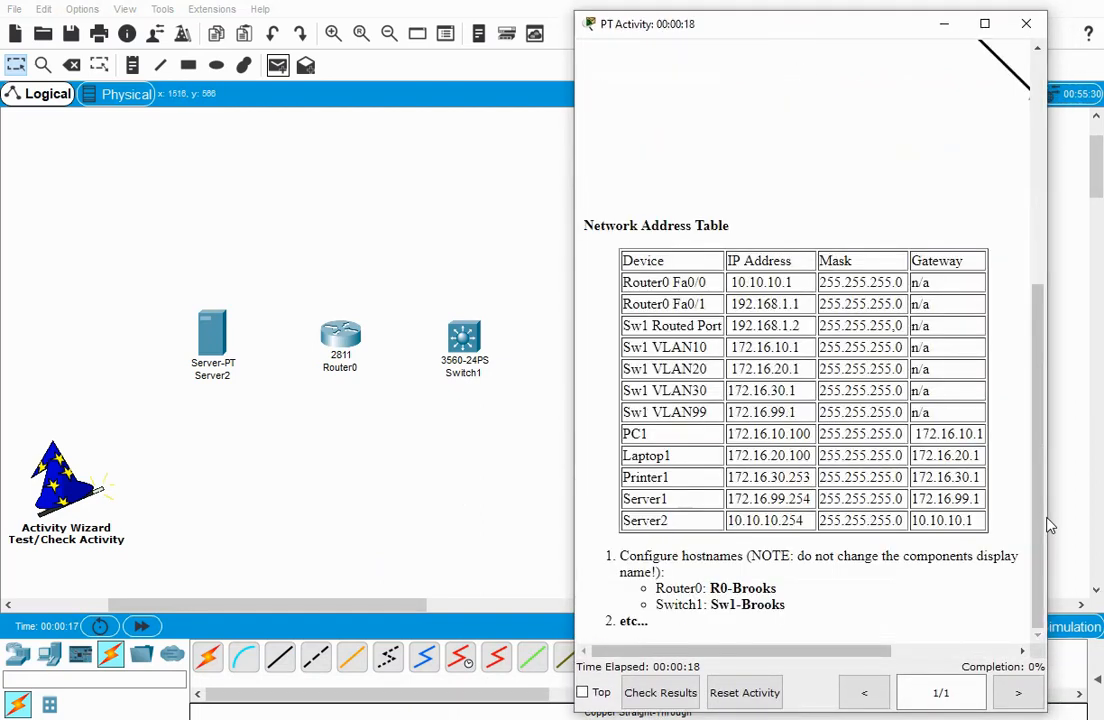
{"action": "left_click_drag", "start_coordinate": [1047, 516], "coordinate": [1098, 516]}
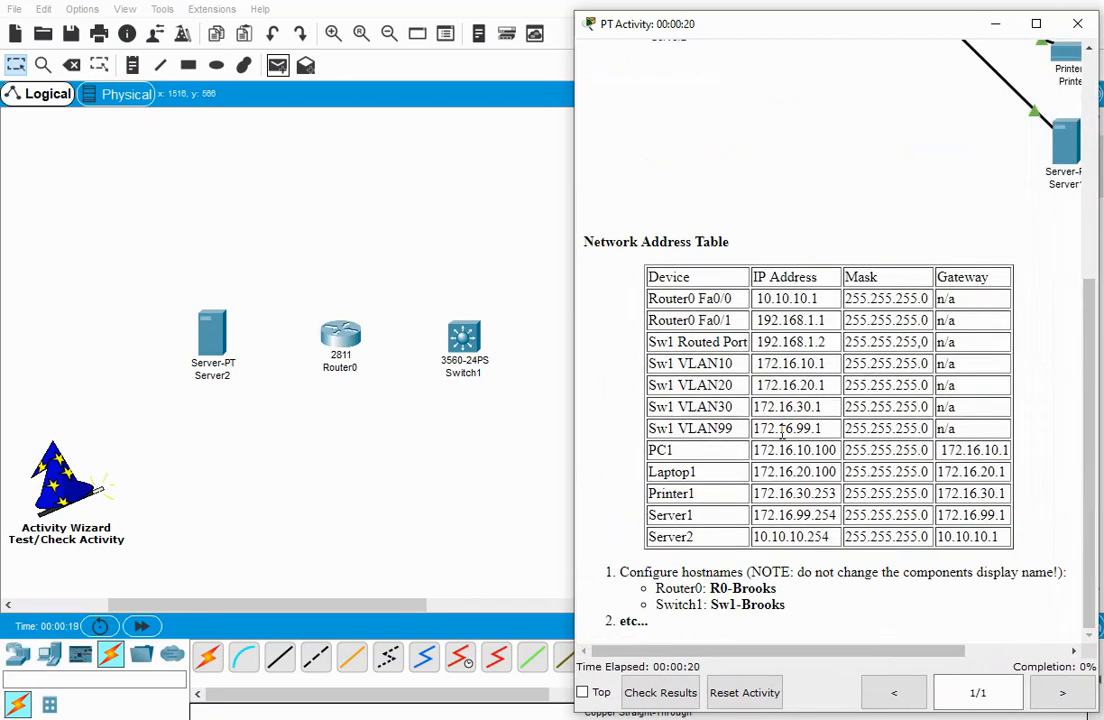
{"action": "scroll", "coordinate": [784, 440], "scroll_direction": "up", "scroll_amount": 5}
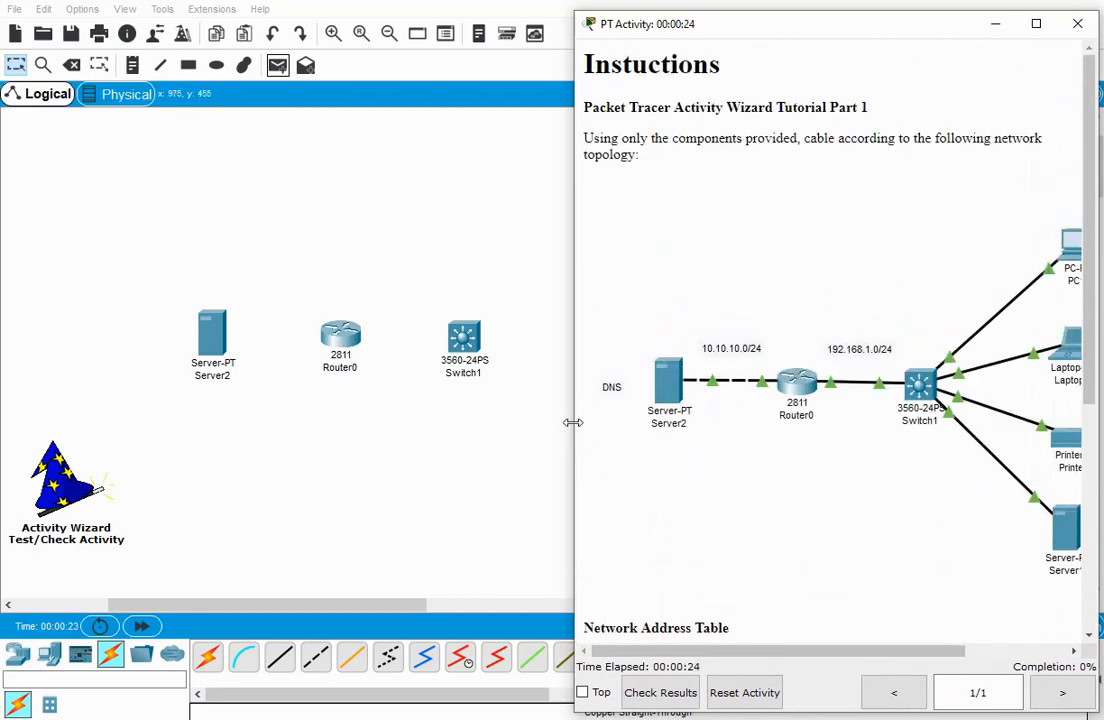
{"action": "left_click_drag", "start_coordinate": [572, 422], "coordinate": [392, 420]}
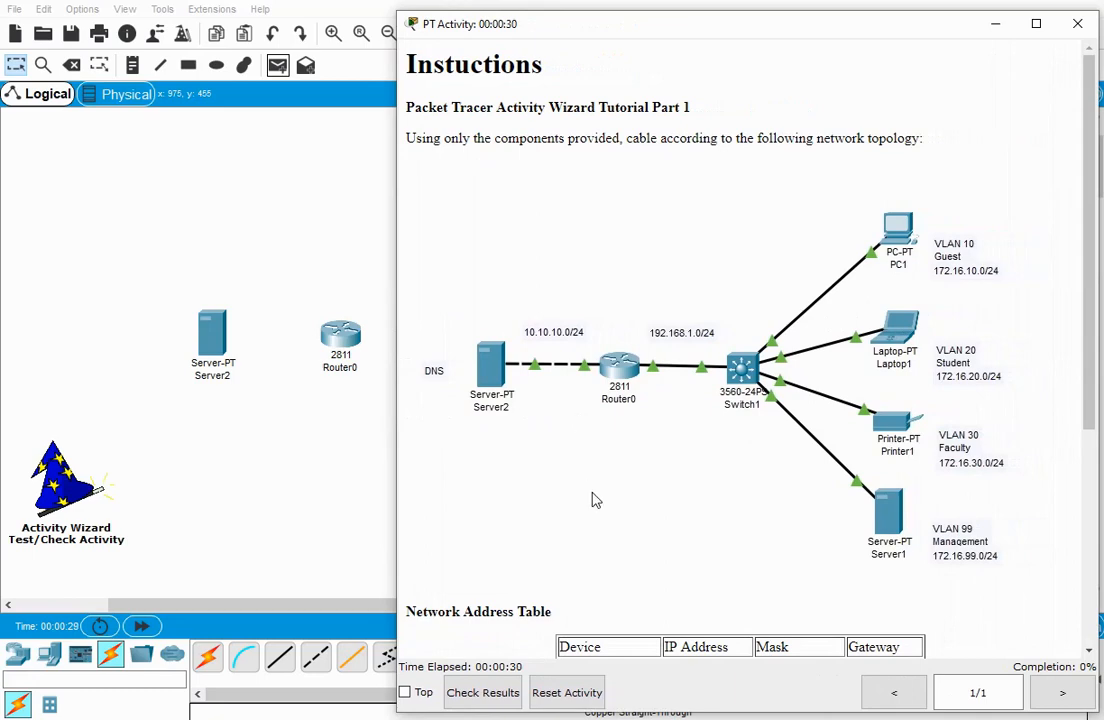
Review the activity instructions, covering the topology diagram, network address table and hostname tasks, and return to the workspace.
{"action": "left_click_drag", "start_coordinate": [408, 64], "coordinate": [676, 708]}
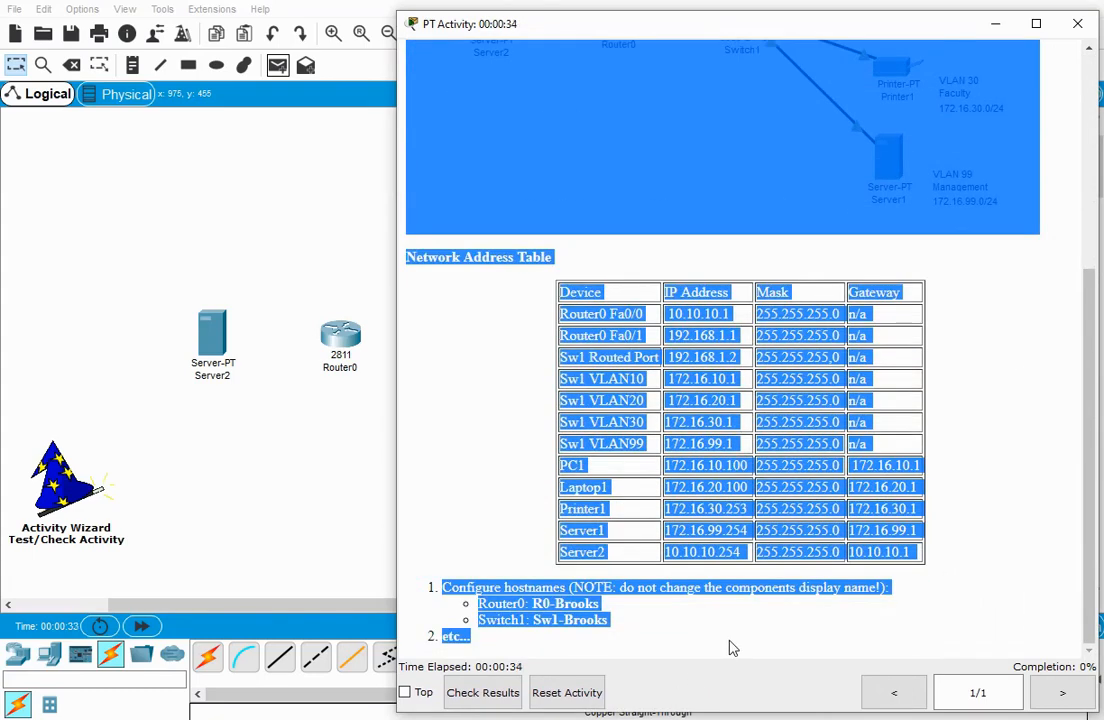
{"action": "scroll", "coordinate": [730, 648], "scroll_direction": "up", "scroll_amount": 1}
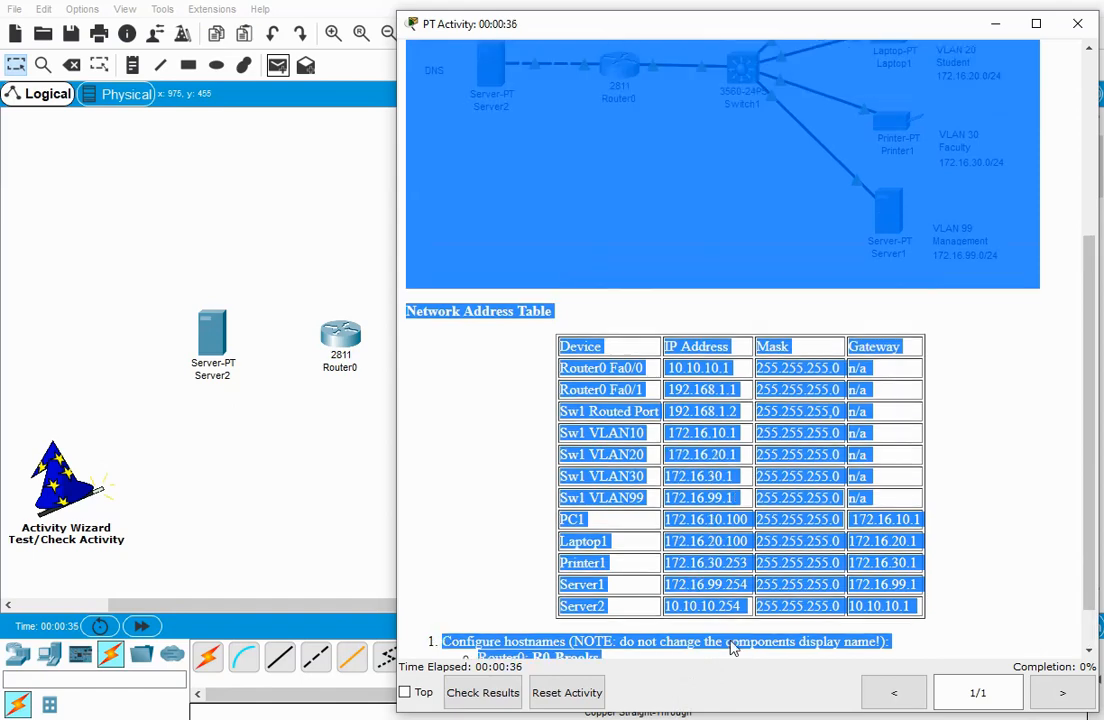
{"action": "scroll", "coordinate": [733, 646], "scroll_direction": "up", "scroll_amount": 5}
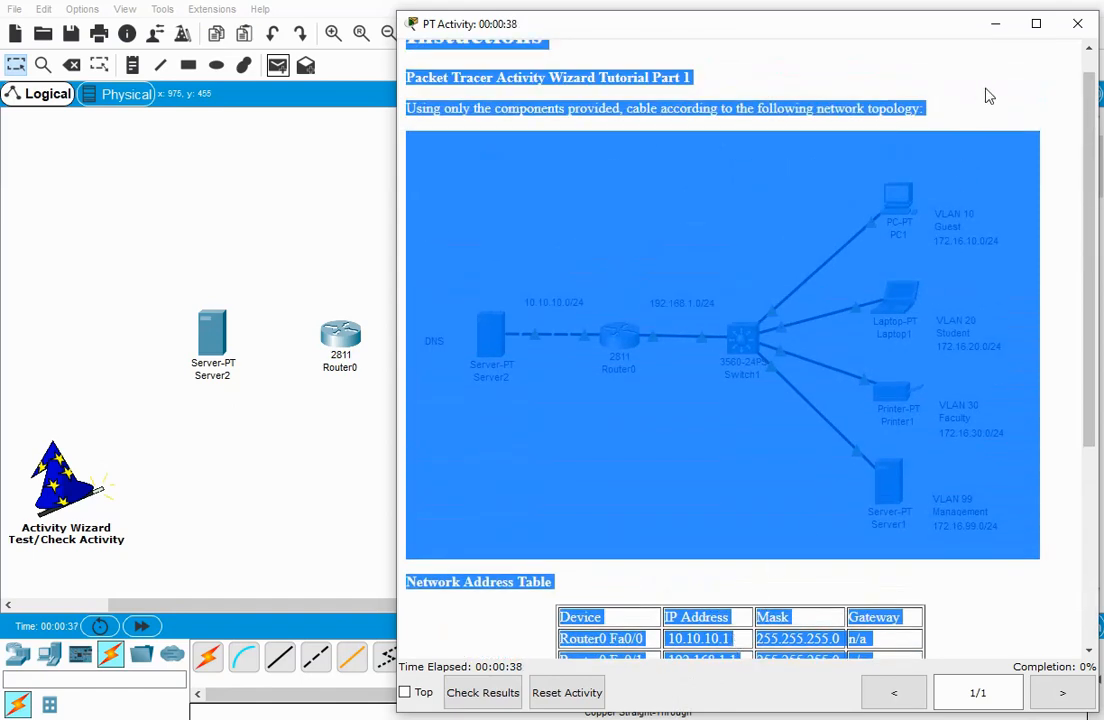
{"action": "left_click", "coordinate": [1040, 640]}
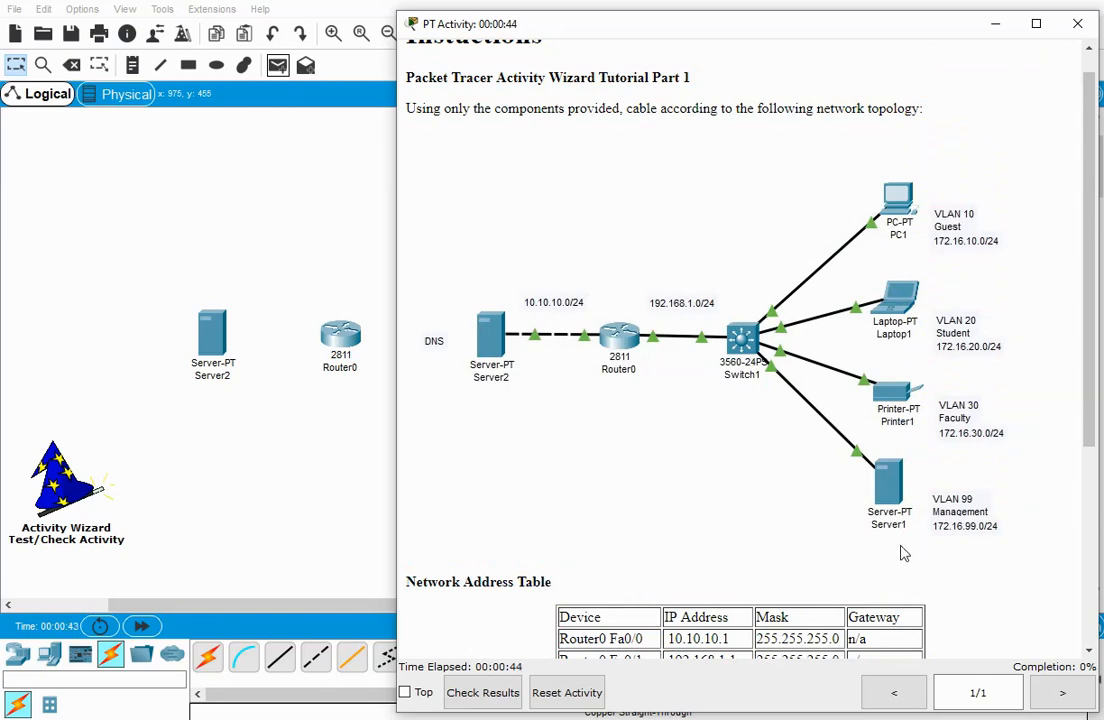
{"action": "scroll", "coordinate": [903, 553], "scroll_direction": "down", "scroll_amount": 3}
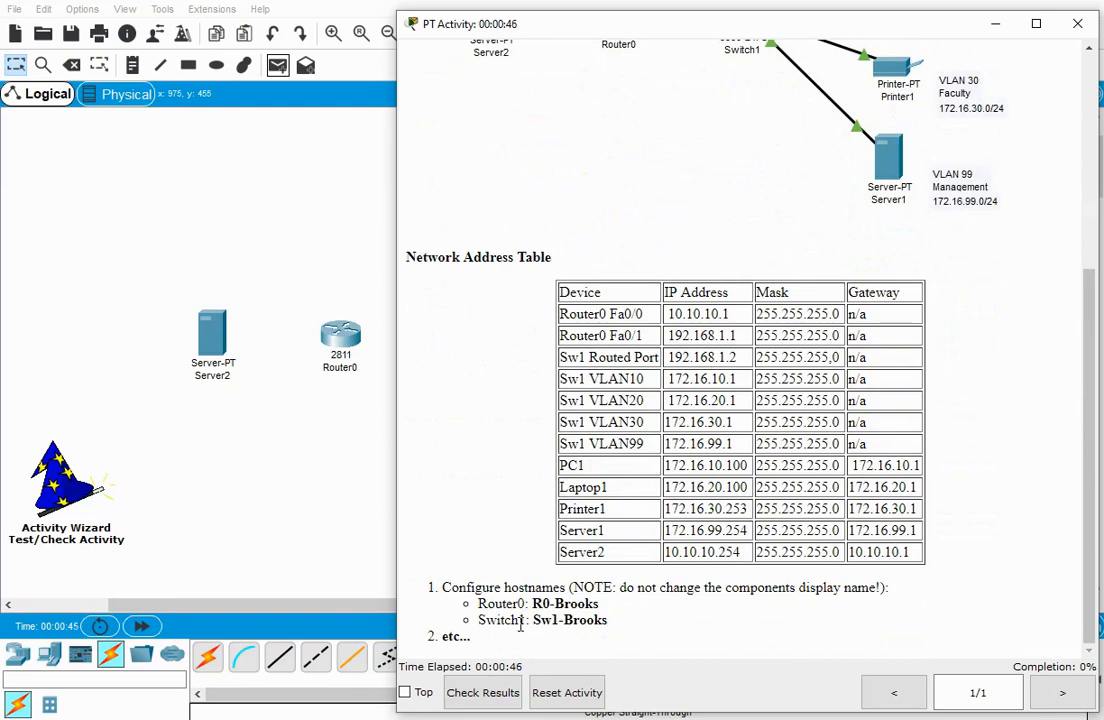
{"action": "scroll", "coordinate": [520, 625], "scroll_direction": "up", "scroll_amount": 3}
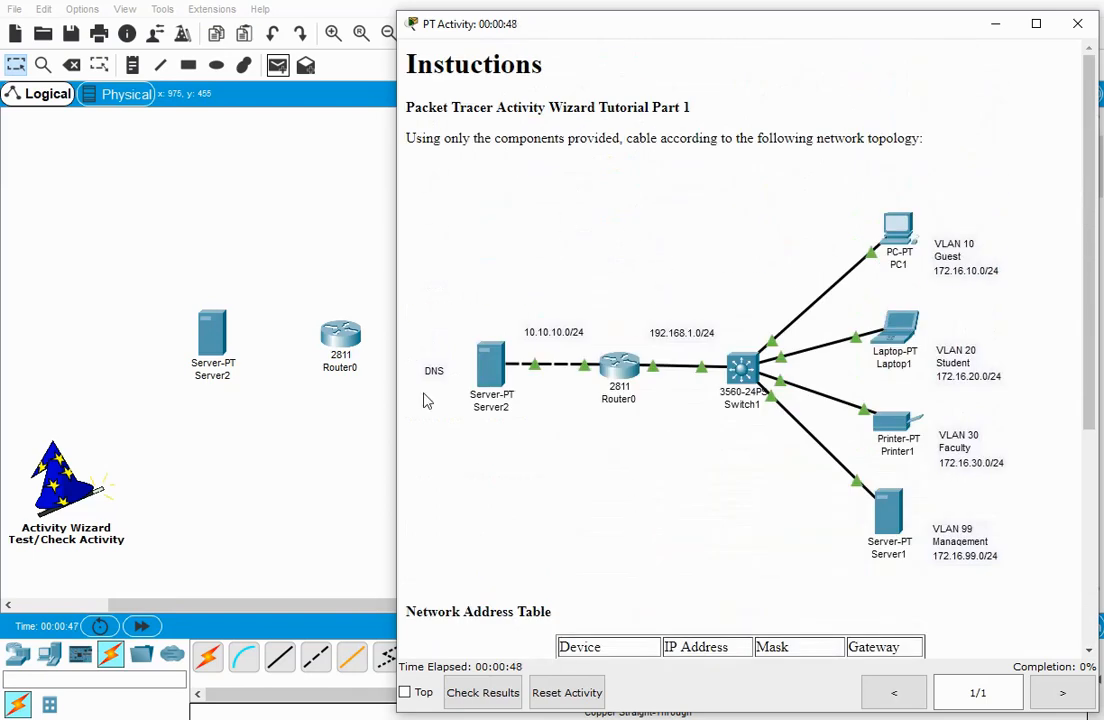
{"action": "left_click", "coordinate": [251, 461]}
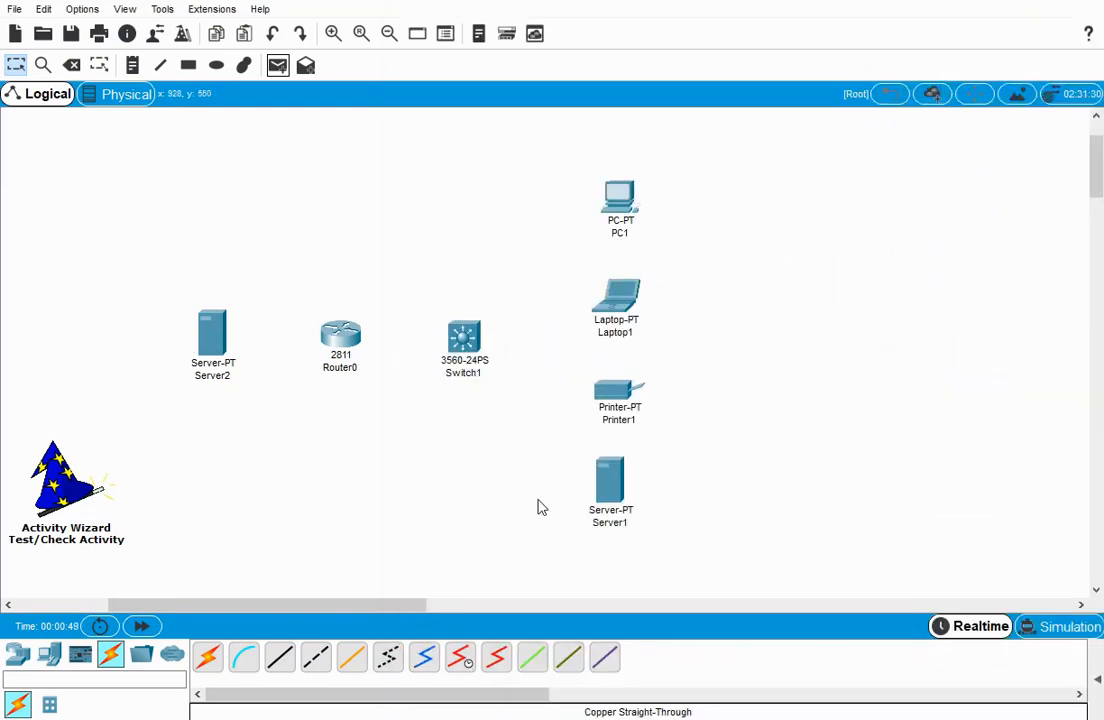
Check the activity results from the instructions window, review the list of assessment items, and close the results.
{"action": "left_click", "coordinate": [424, 719]}
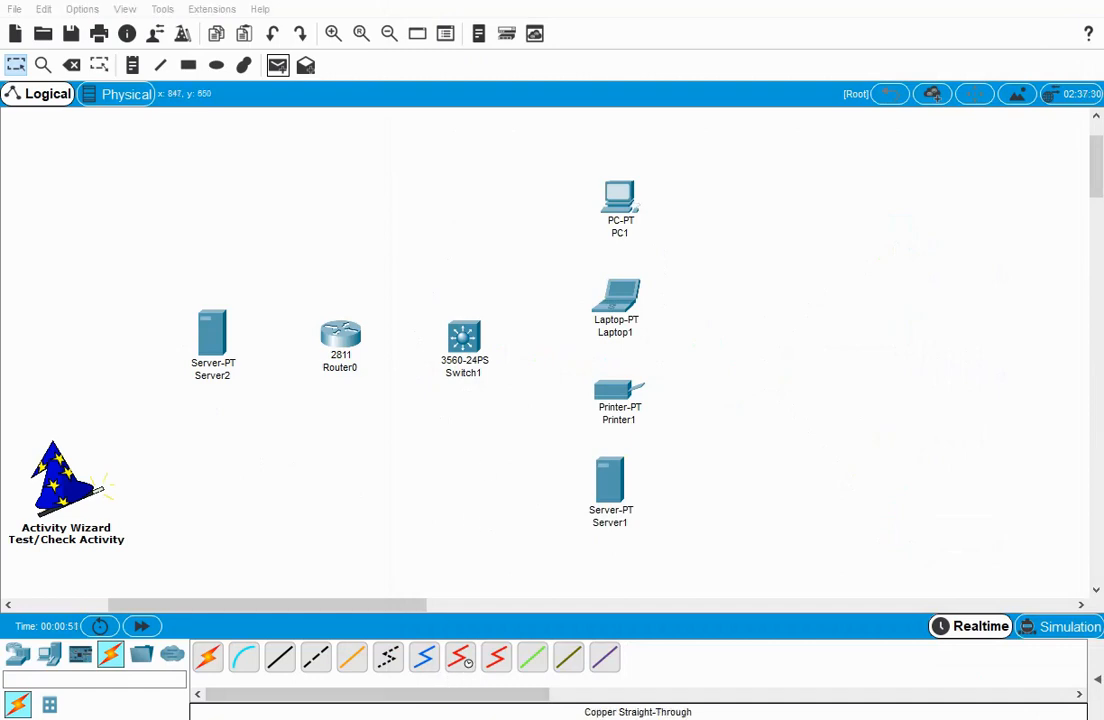
{"action": "left_click", "coordinate": [562, 690]}
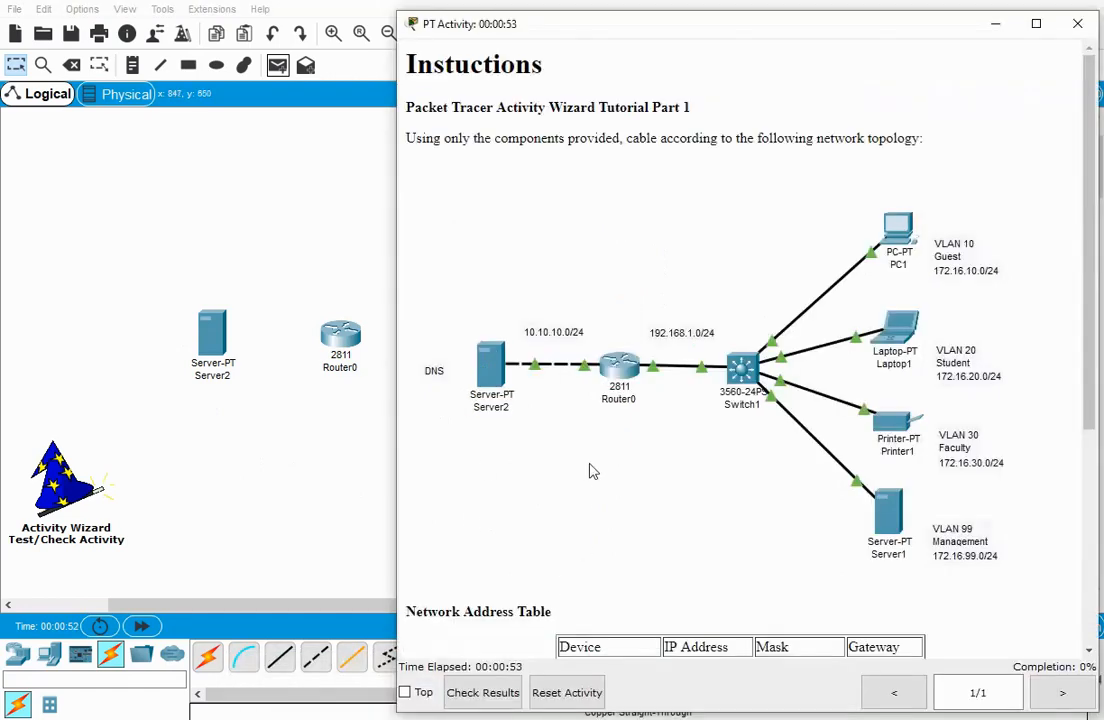
{"action": "left_click", "coordinate": [485, 696]}
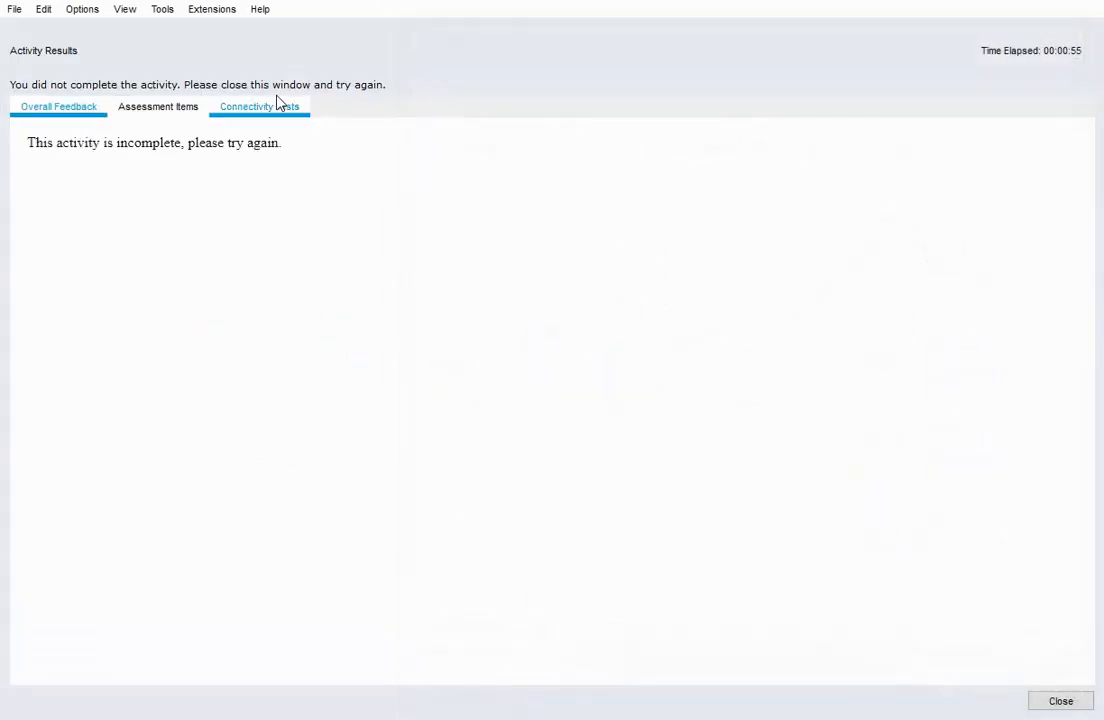
{"action": "left_click", "coordinate": [170, 112]}
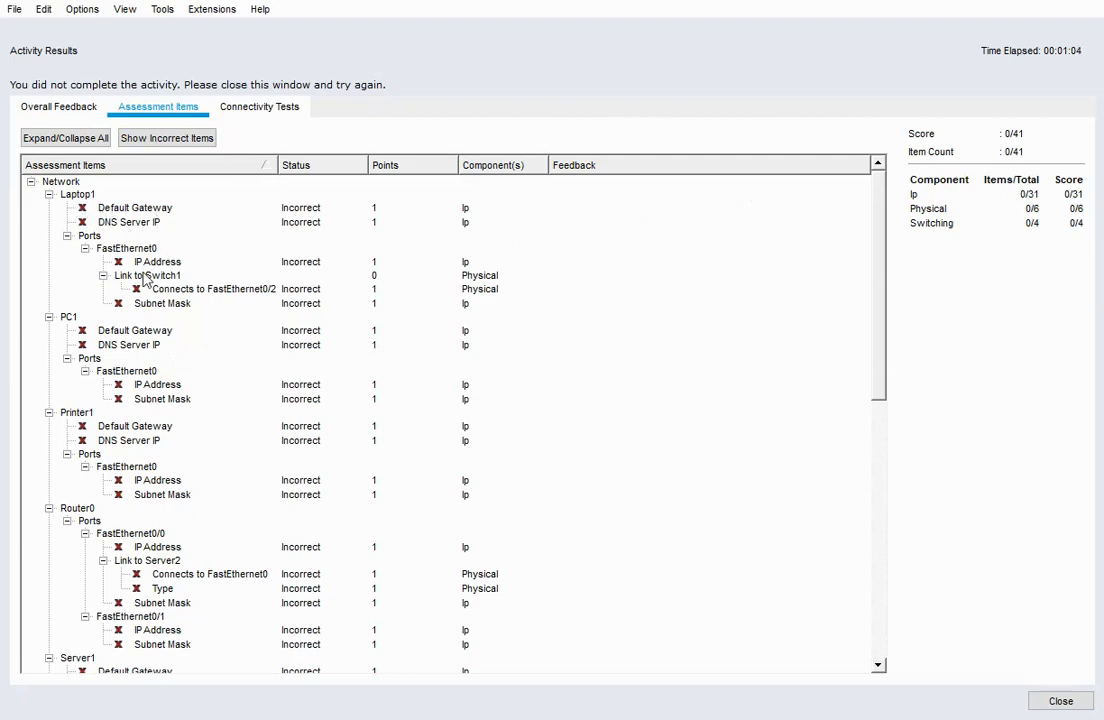
{"action": "scroll", "coordinate": [118, 384], "scroll_direction": "down", "scroll_amount": 13}
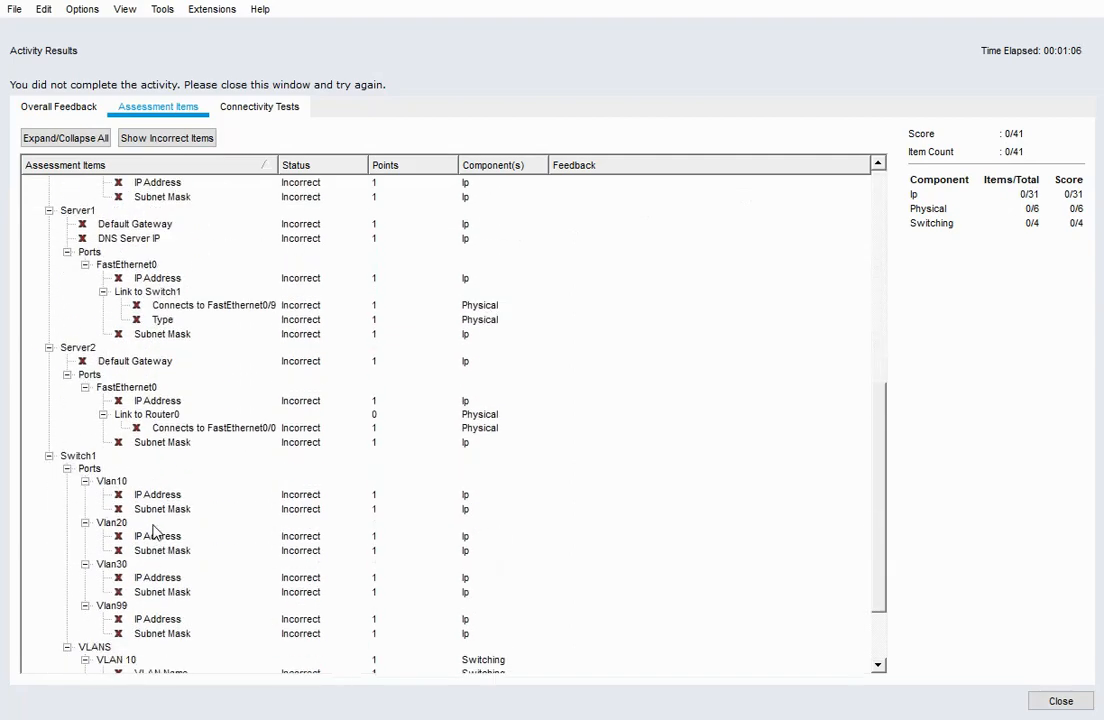
{"action": "scroll", "coordinate": [165, 540], "scroll_direction": "up", "scroll_amount": 13}
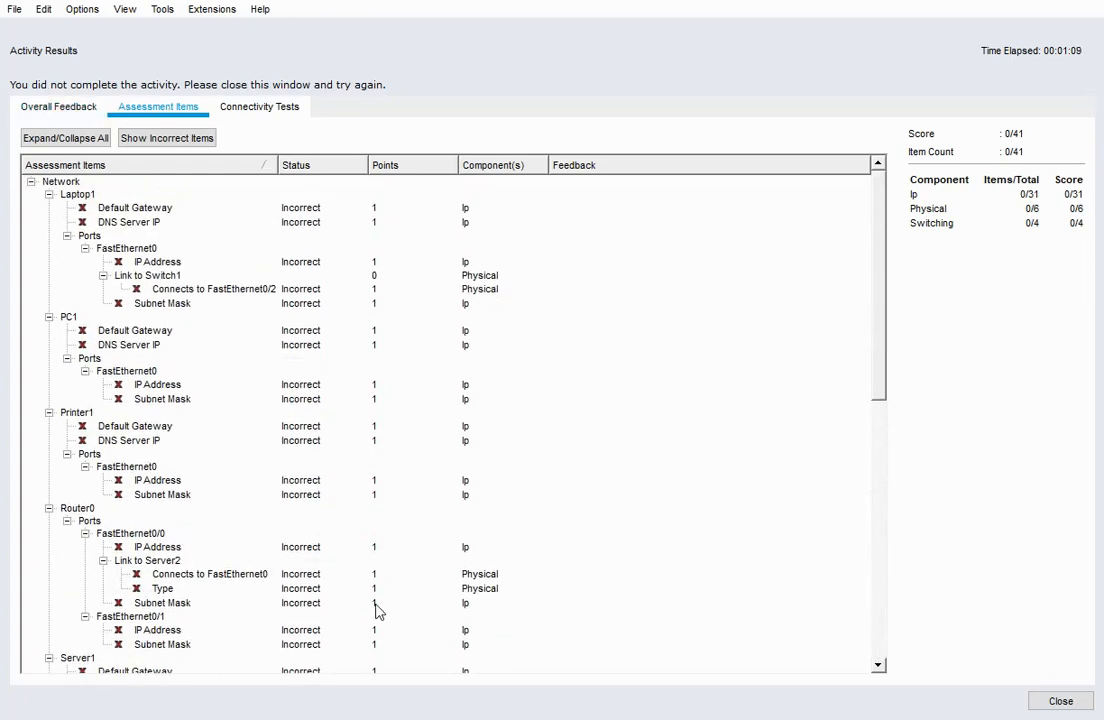
{"action": "left_click", "coordinate": [1061, 702]}
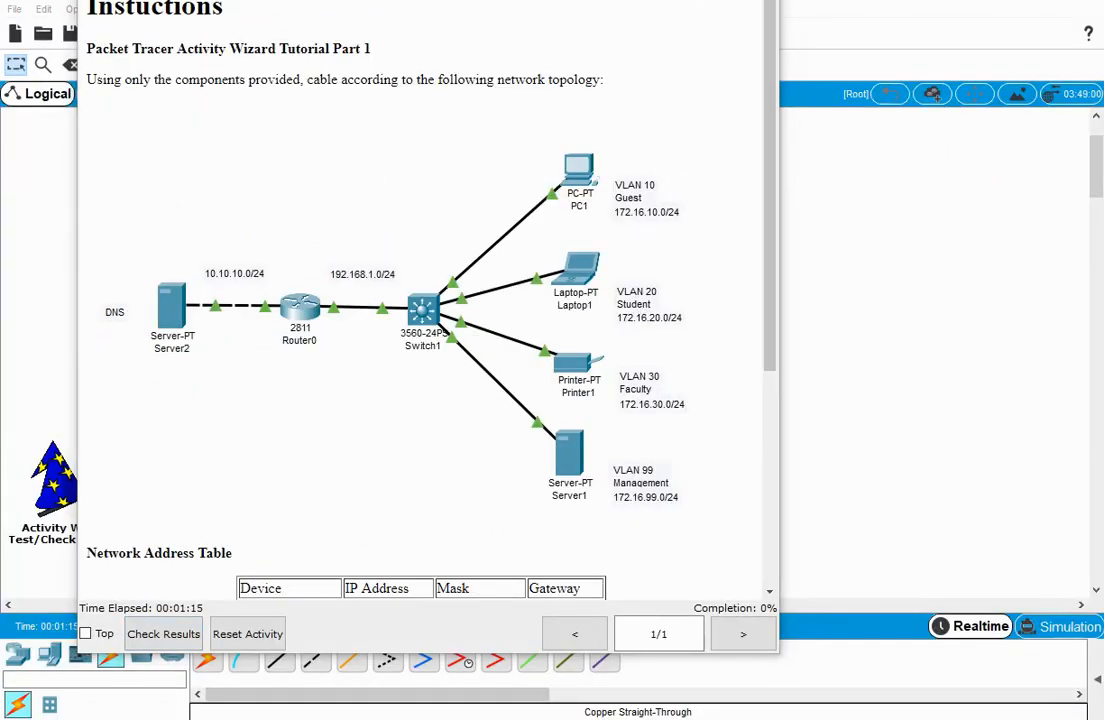
Open Switch1's command line and enter global configuration mode with en and conf t.
{"action": "left_click", "coordinate": [690, 0]}
{"action": "left_click", "coordinate": [461, 343]}
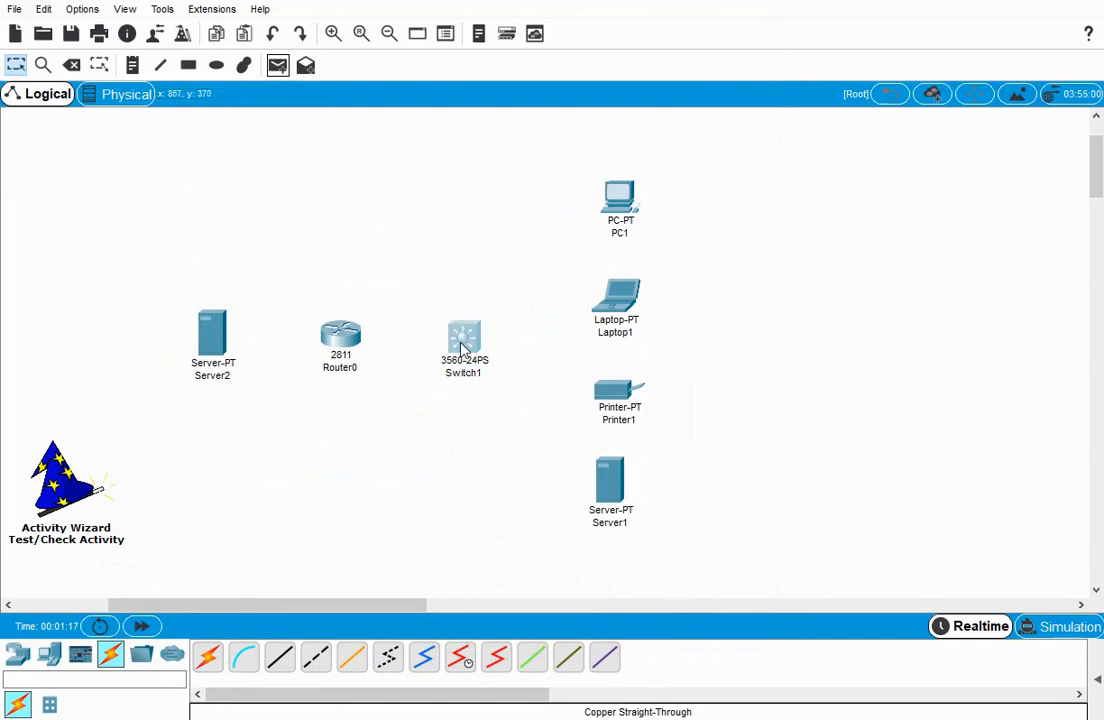
{"action": "left_click", "coordinate": [312, 86]}
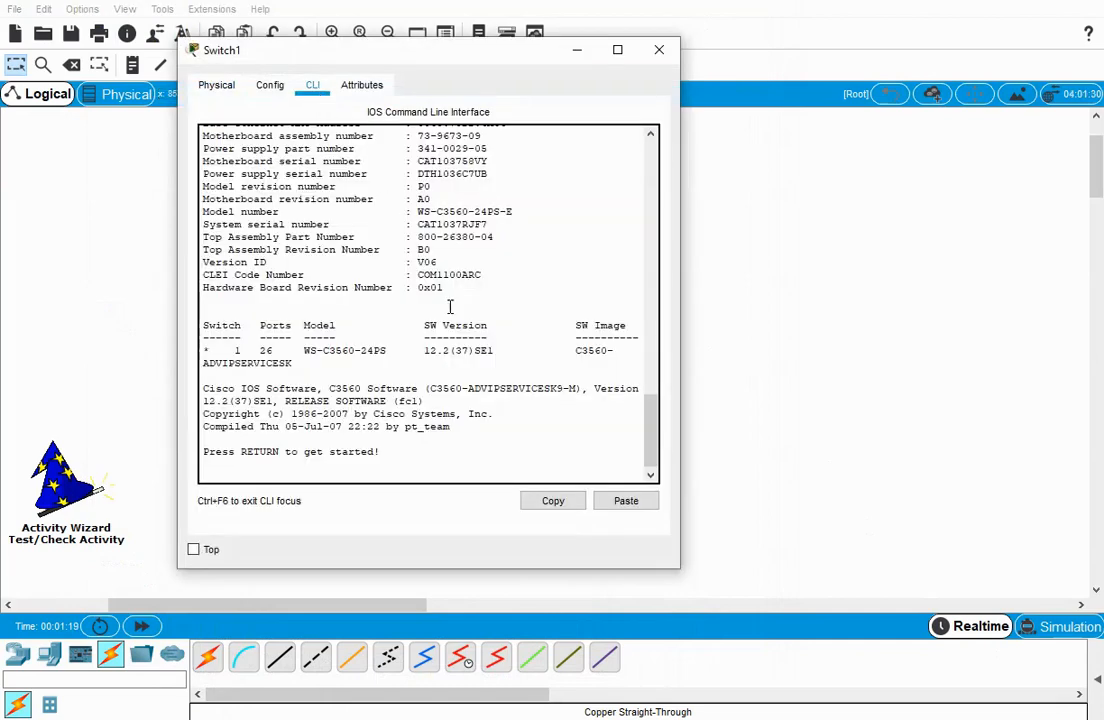
{"action": "key", "text": "Return"}
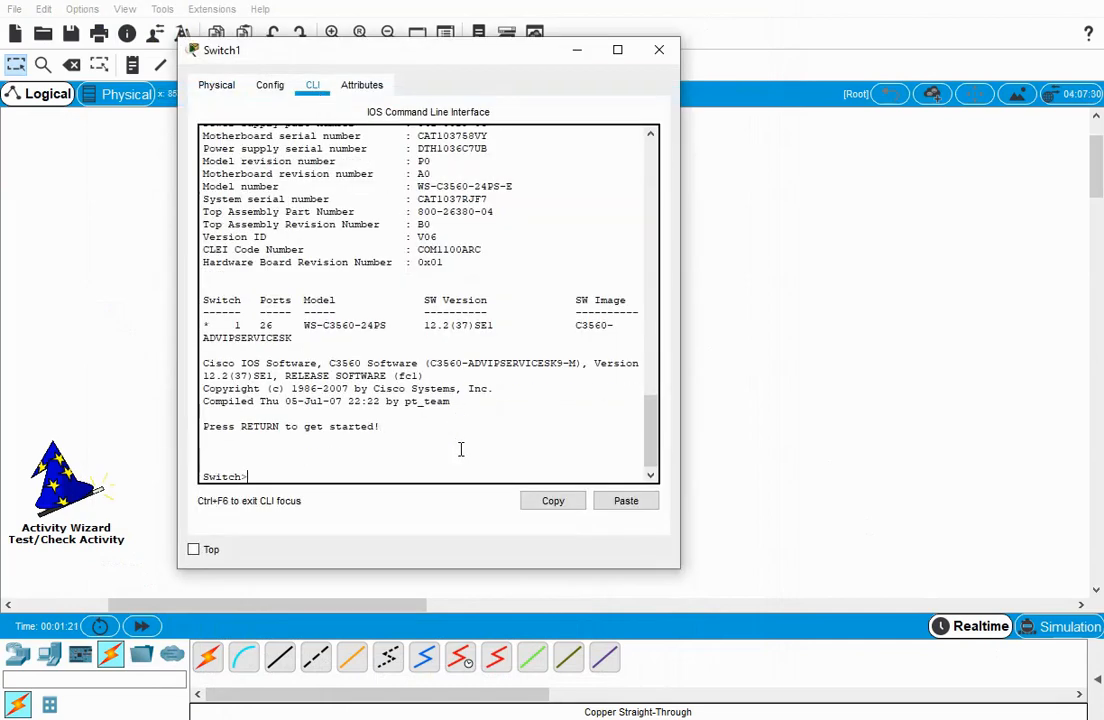
{"action": "type", "text": "en"}
{"action": "key", "text": "Return"}
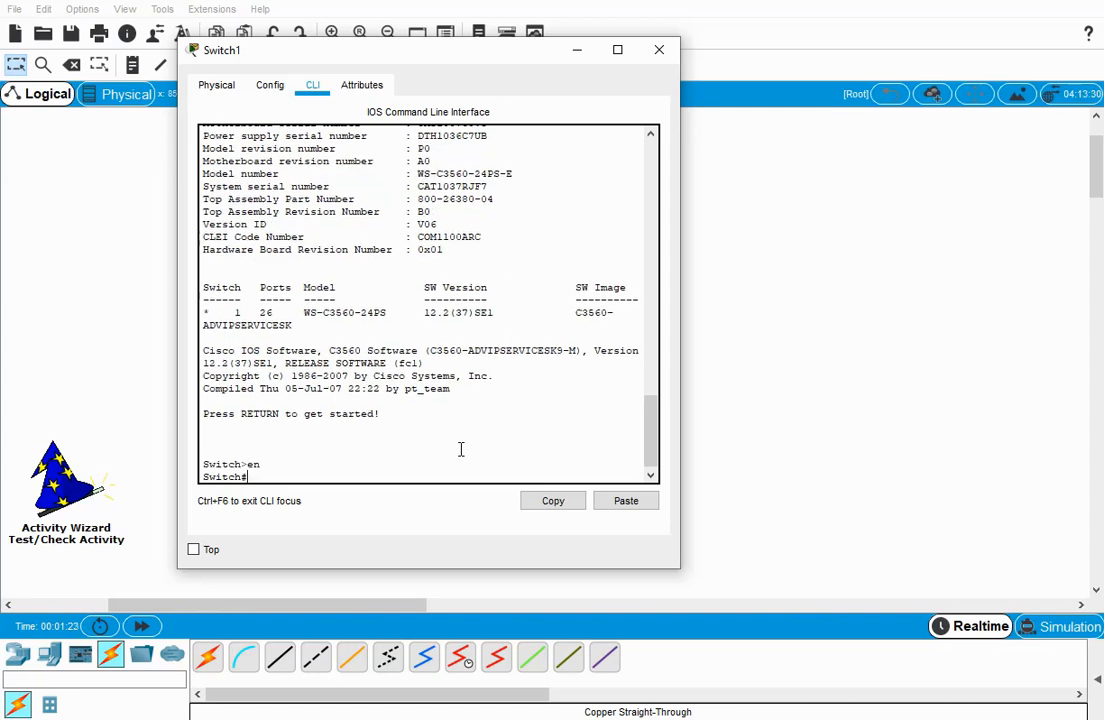
{"action": "type", "text": "conf t"}
{"action": "key", "text": "Return"}
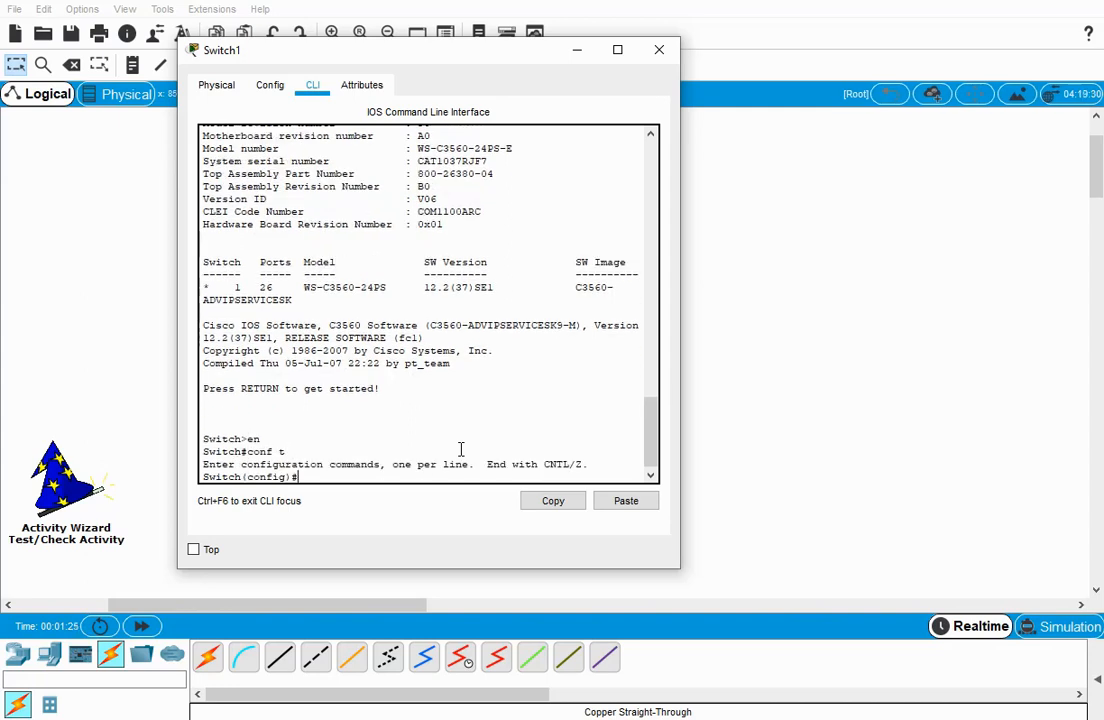
Create VLAN 10 named Guest and VLAN 20 named Student on Switch1.
{"action": "type", "text": "vlan 10"}
{"action": "key", "text": "Return"}
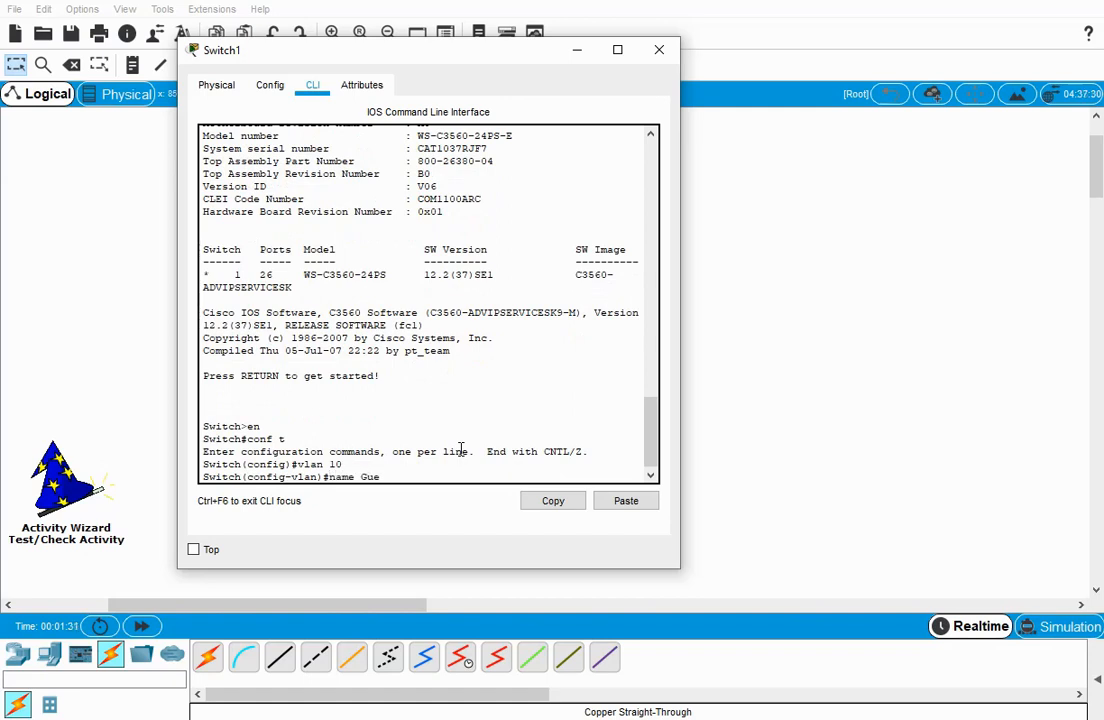
{"action": "type", "text": "vlan "}
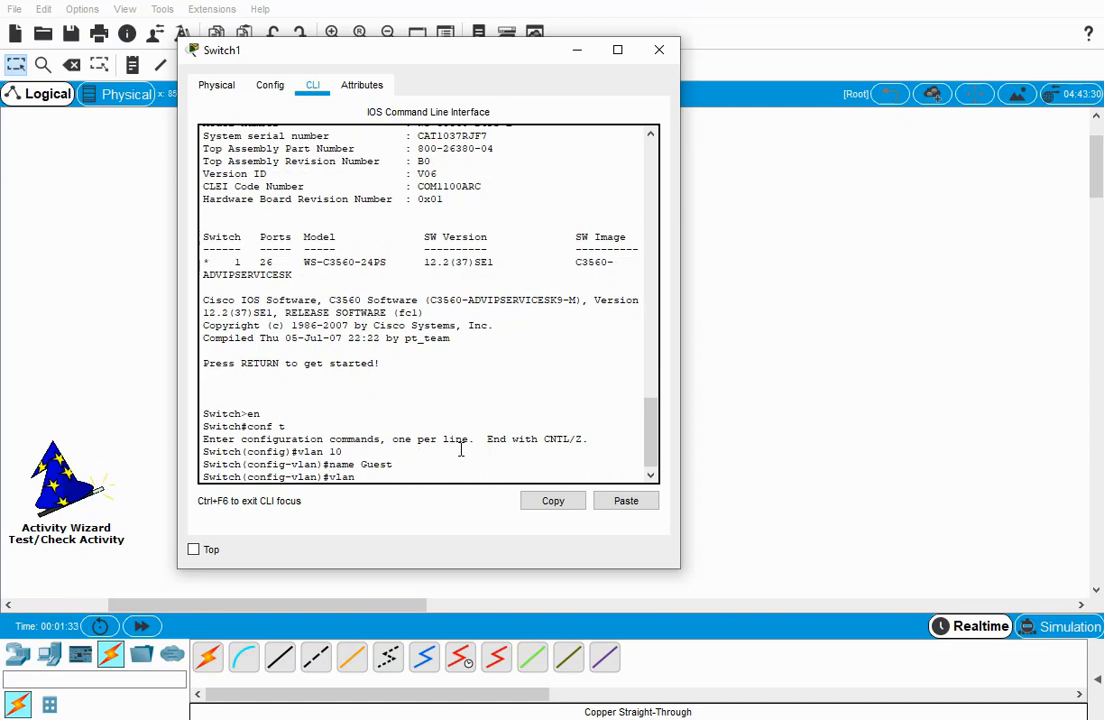
{"action": "type", "text": "20"}
{"action": "key", "text": "Return"}
{"action": "type", "text": "n"}
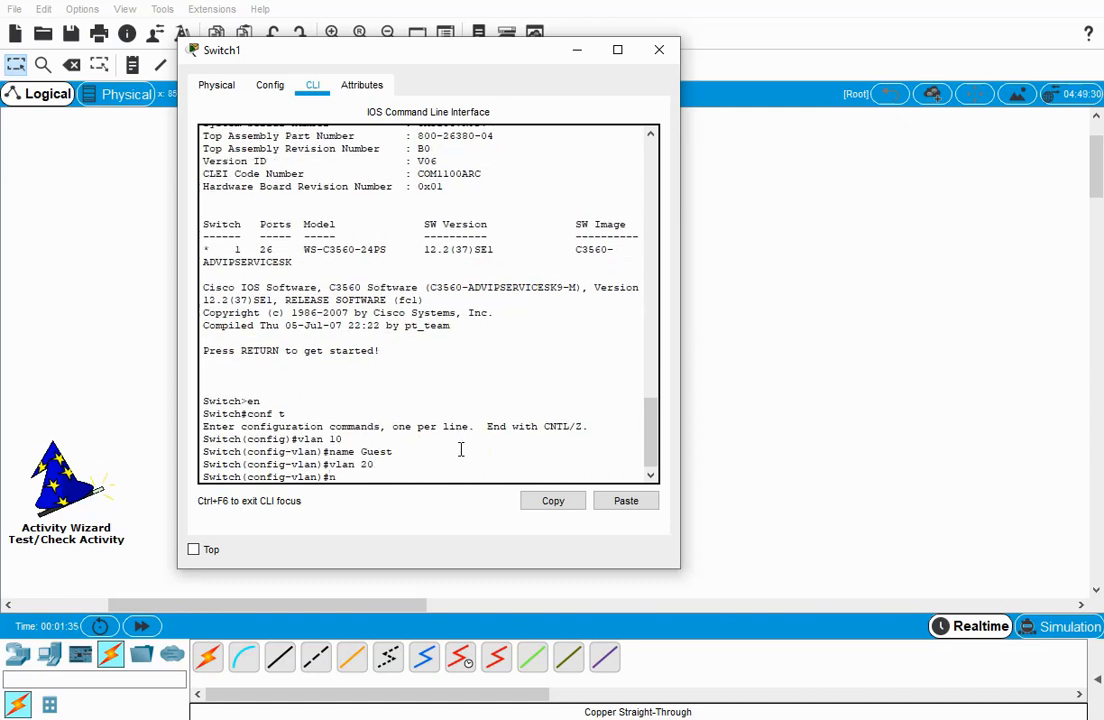
{"action": "type", "text": "ame Student"}
{"action": "key", "text": "Return"}
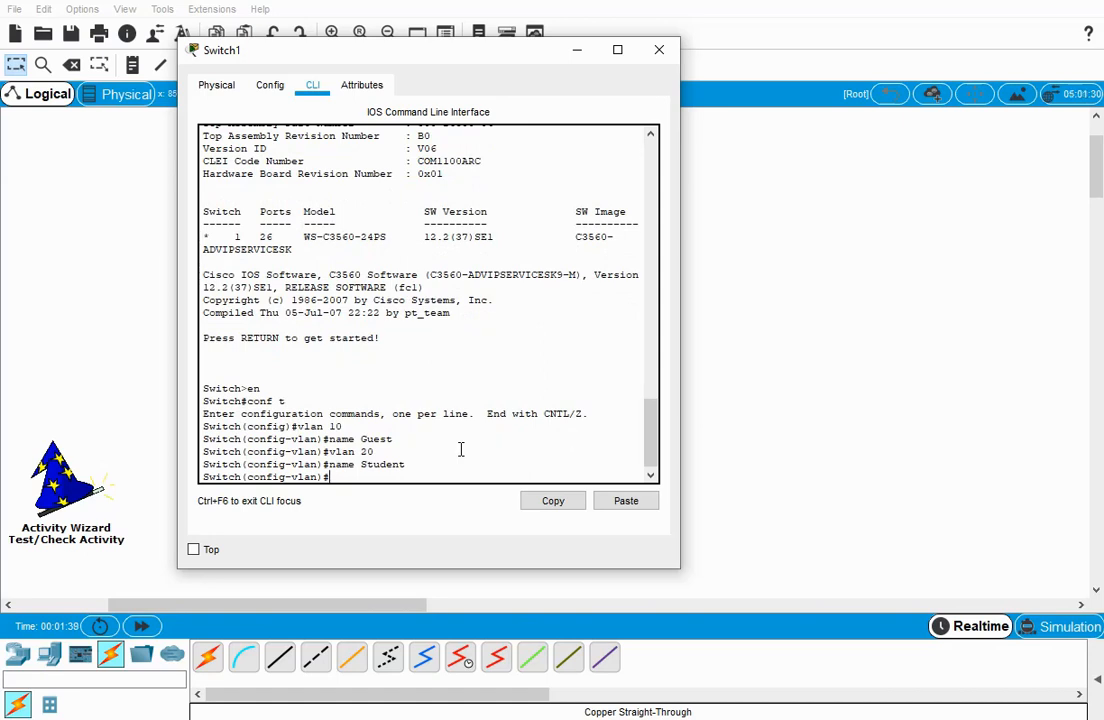
Create VLAN 30 on Switch1 and name it Faculty.
{"action": "type", "text": "vlan 30"}
{"action": "key", "text": "Return"}
{"action": "type", "text": "name "}
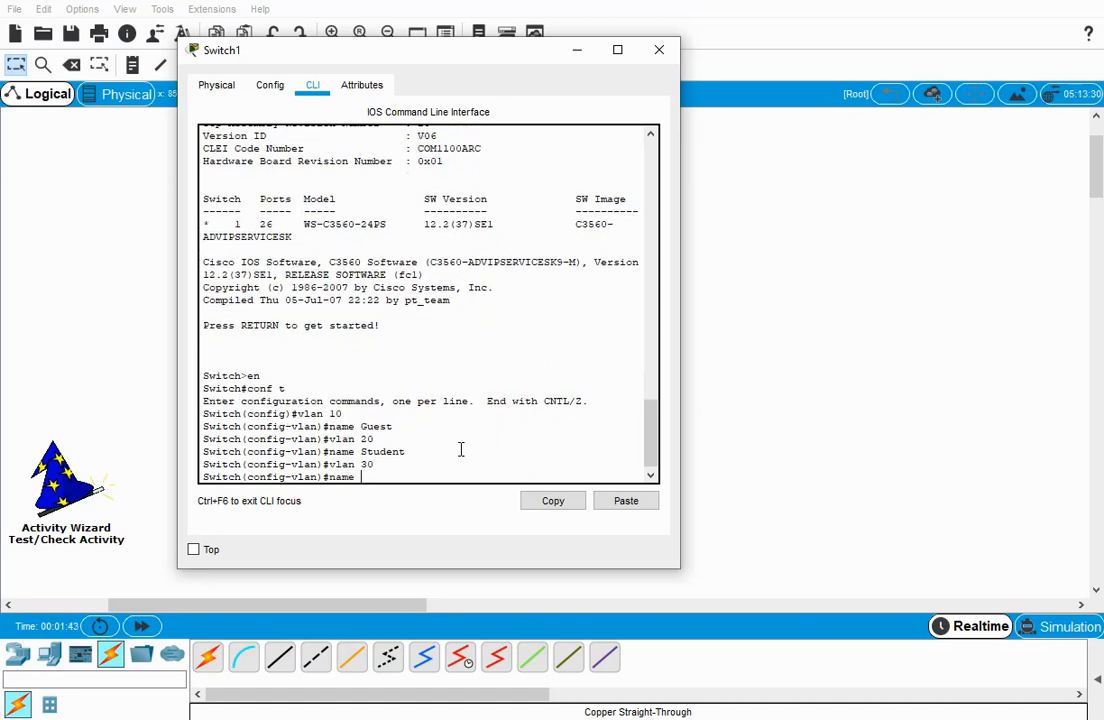
{"action": "type", "text": "Faculty"}
{"action": "key", "text": "Return"}
Create VLAN 99 named Management on Switch1 and close the switch's configuration window.
{"action": "type", "text": "vlan)#vlan"}
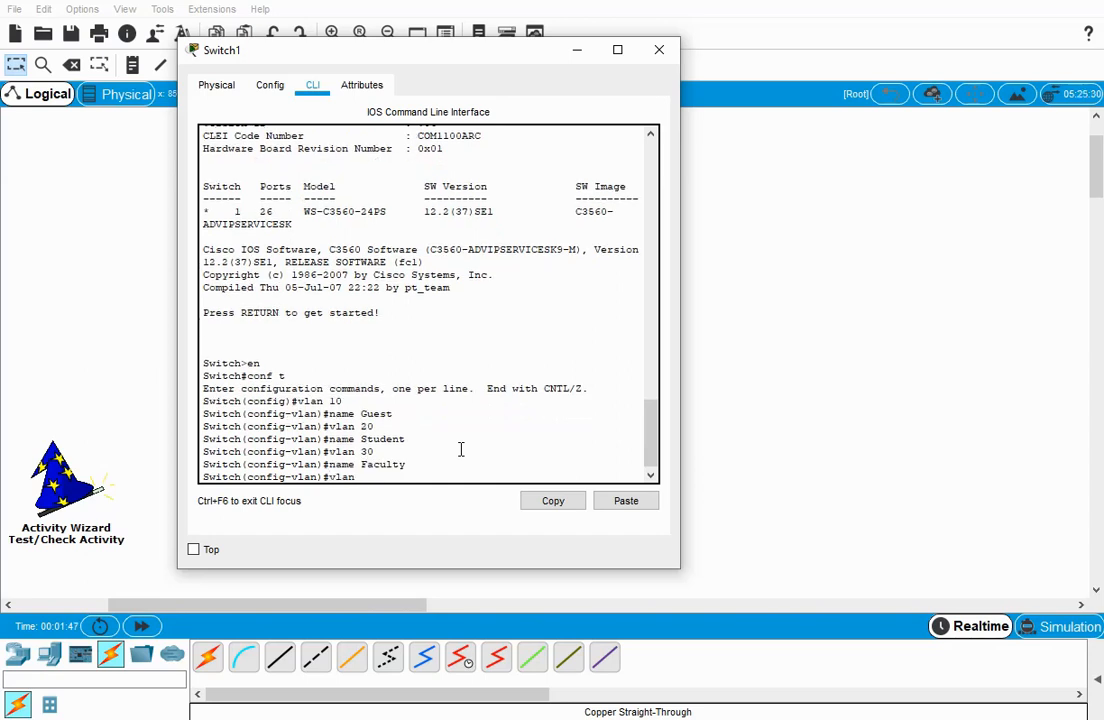
{"action": "type", "text": " 99"}
{"action": "key", "text": "Return"}
{"action": "type", "text": "na"}
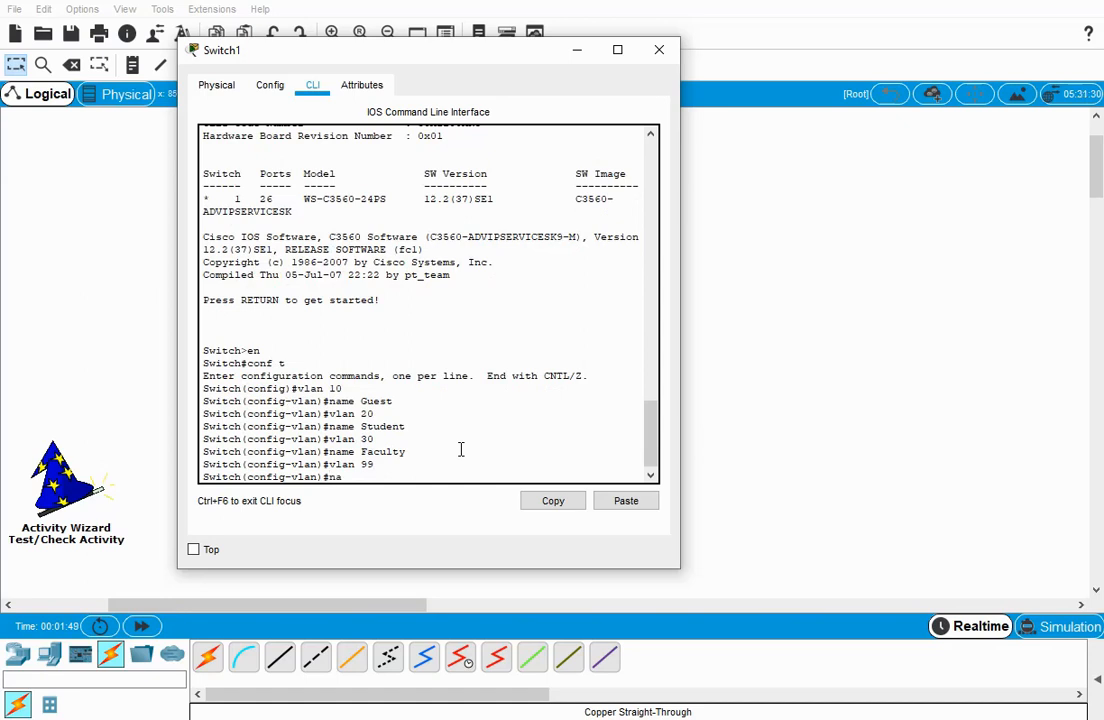
{"action": "type", "text": "me Management"}
{"action": "key", "text": "Return"}
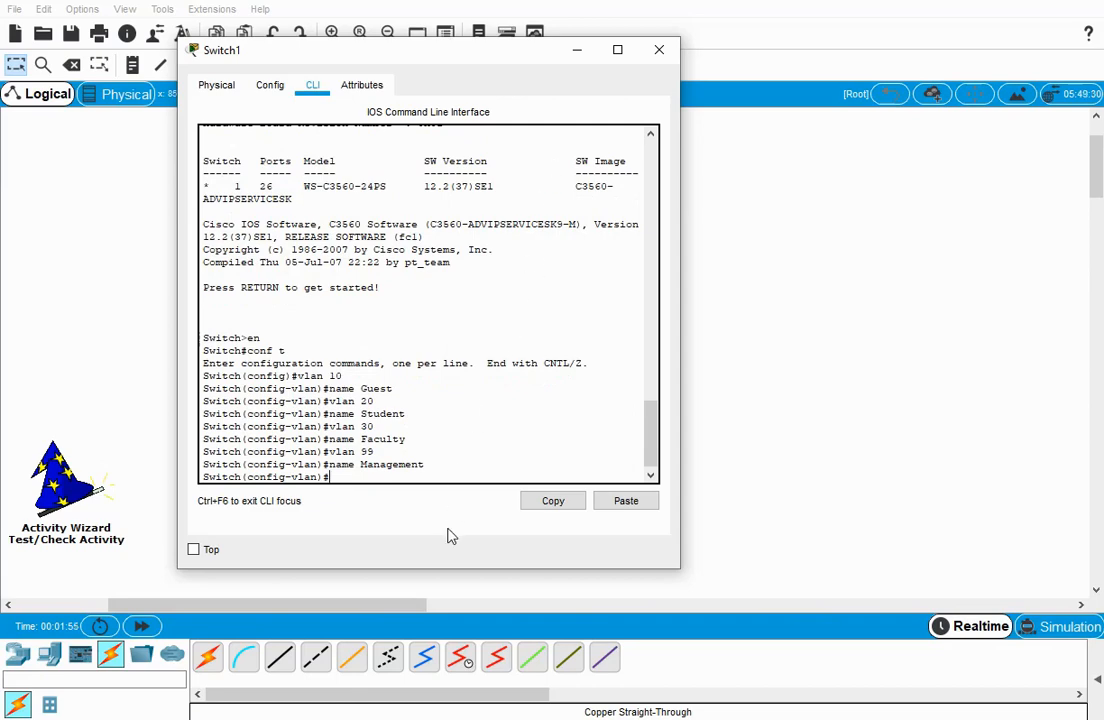
{"action": "left_click", "coordinate": [660, 52]}
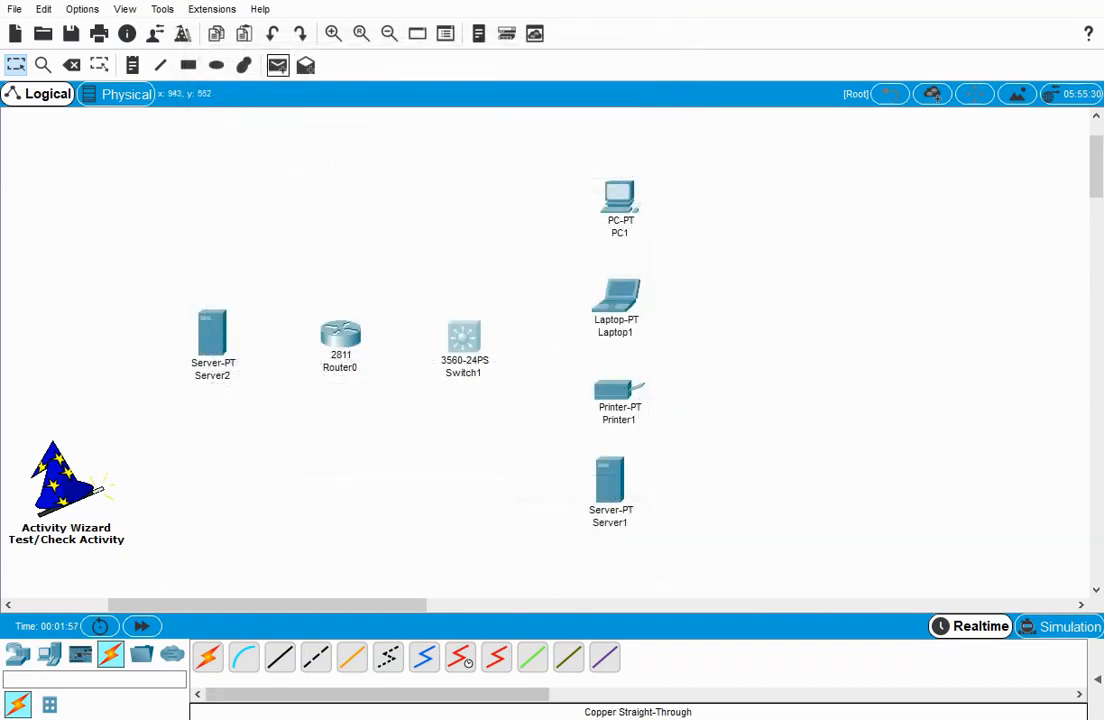
Check the activity results from the instructions window, review the status of Switch1's VLAN assessment items, and return to the instructions.
{"action": "left_click", "coordinate": [448, 700]}
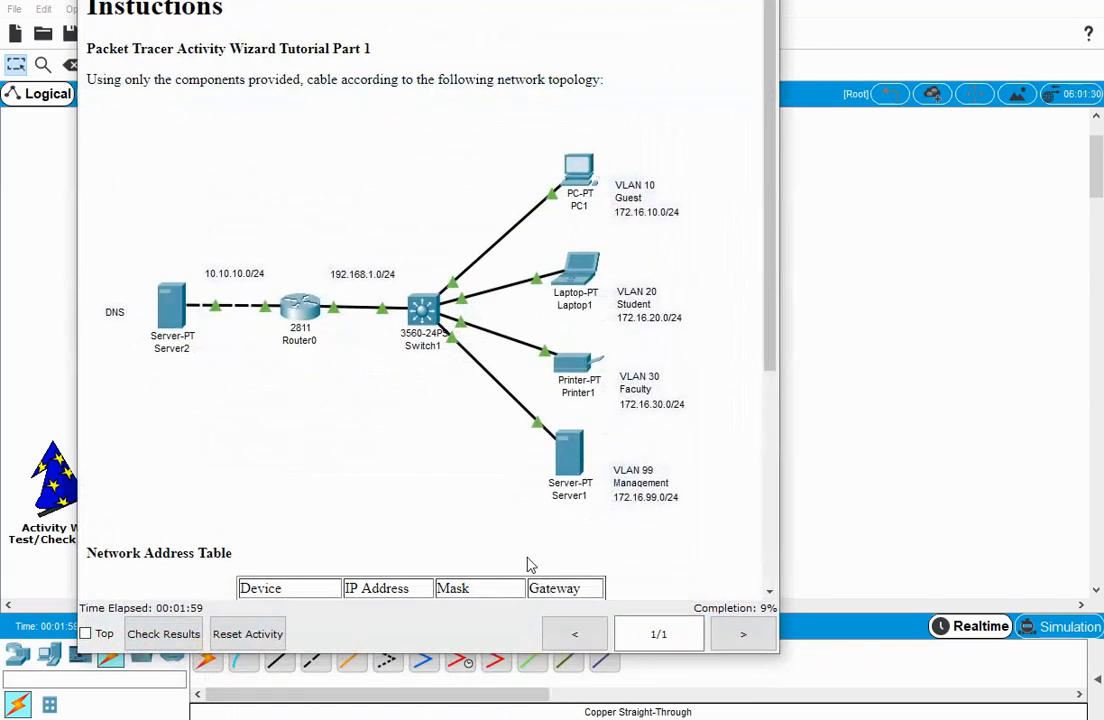
{"action": "left_click", "coordinate": [158, 637]}
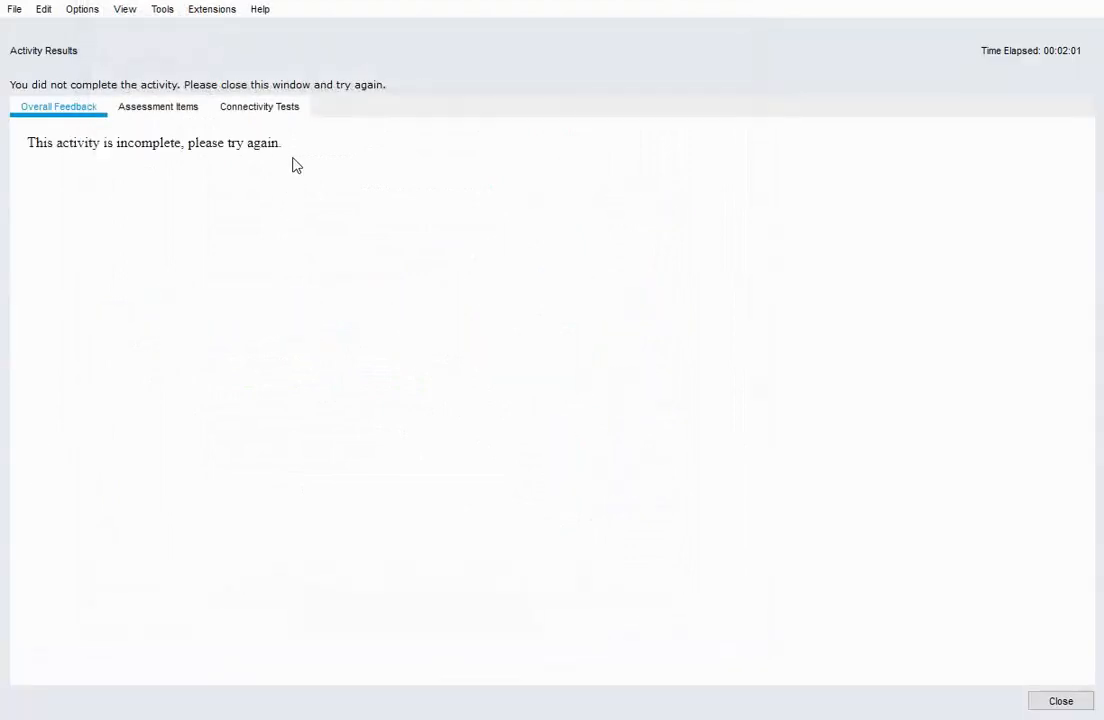
{"action": "left_click", "coordinate": [172, 110]}
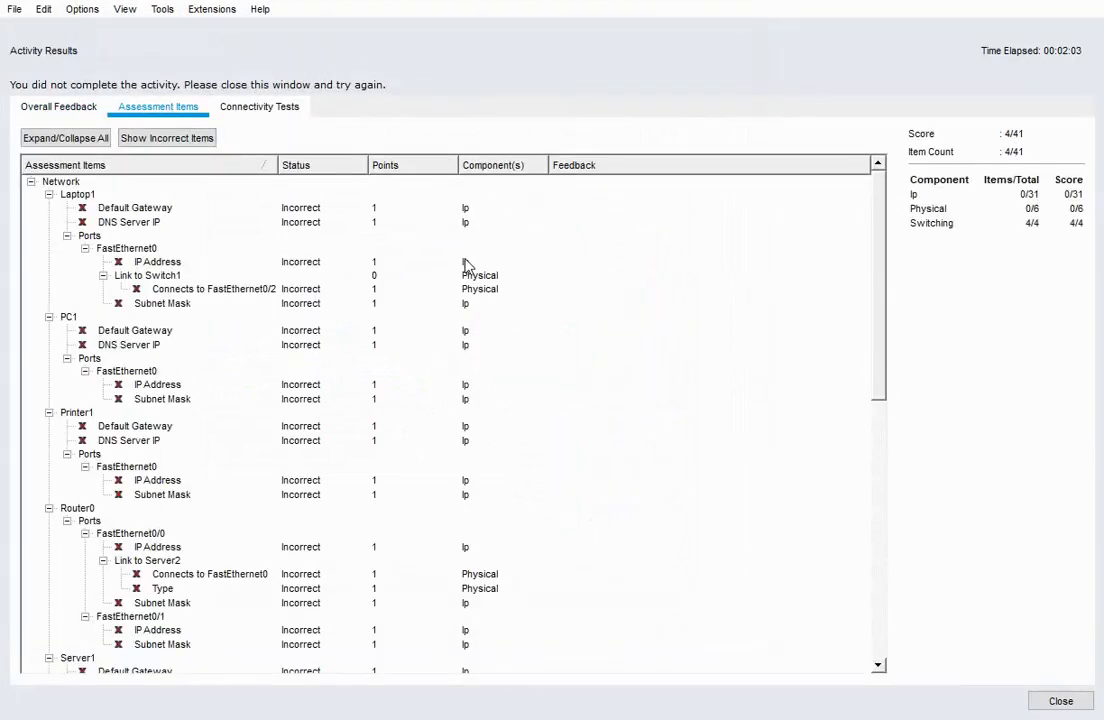
{"action": "scroll", "coordinate": [155, 420], "scroll_direction": "down", "scroll_amount": 2}
{"action": "scroll", "coordinate": [155, 422], "scroll_direction": "down", "scroll_amount": 12}
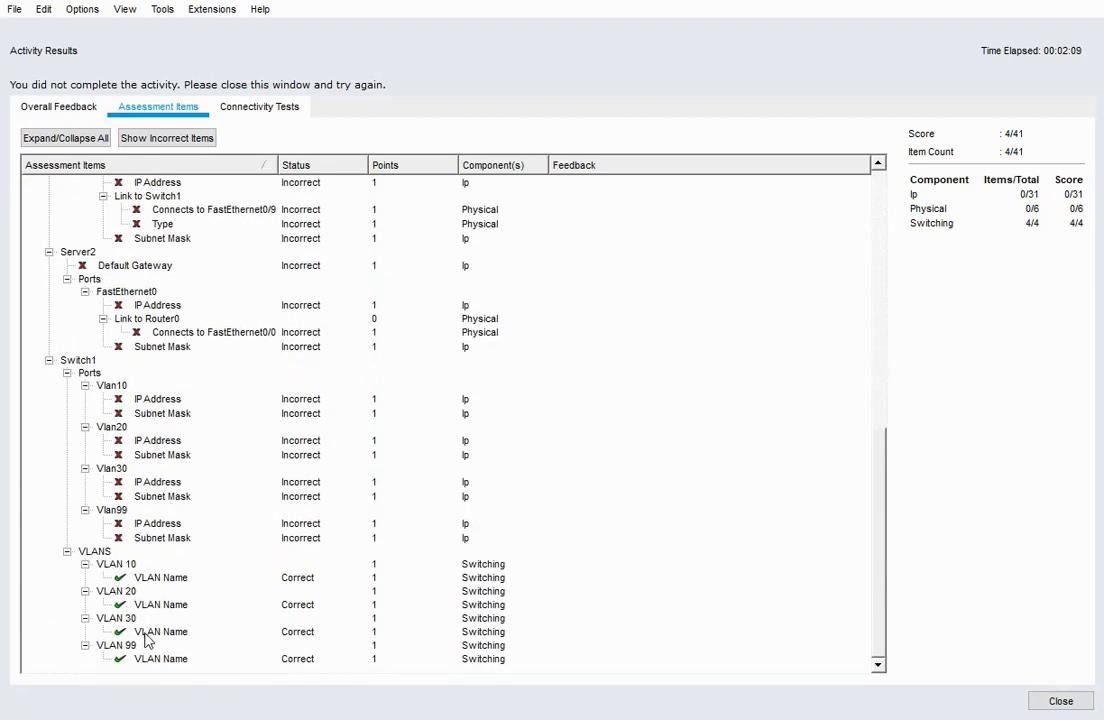
{"action": "scroll", "coordinate": [648, 552], "scroll_direction": "up", "scroll_amount": 8}
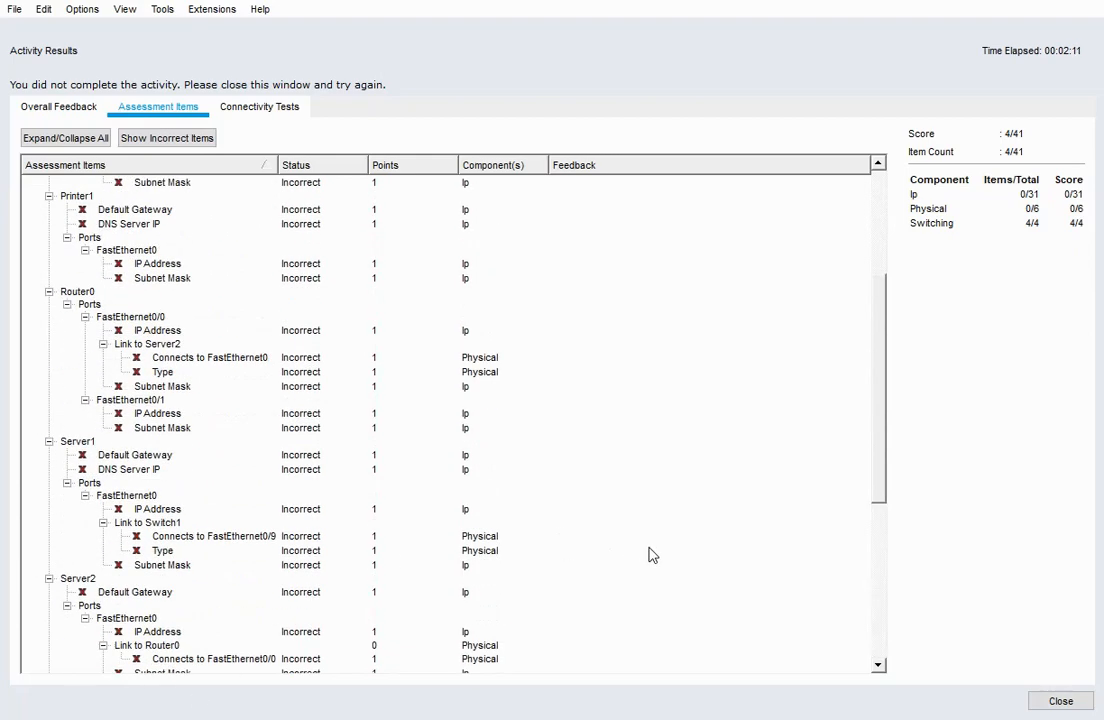
{"action": "left_click", "coordinate": [1062, 702]}
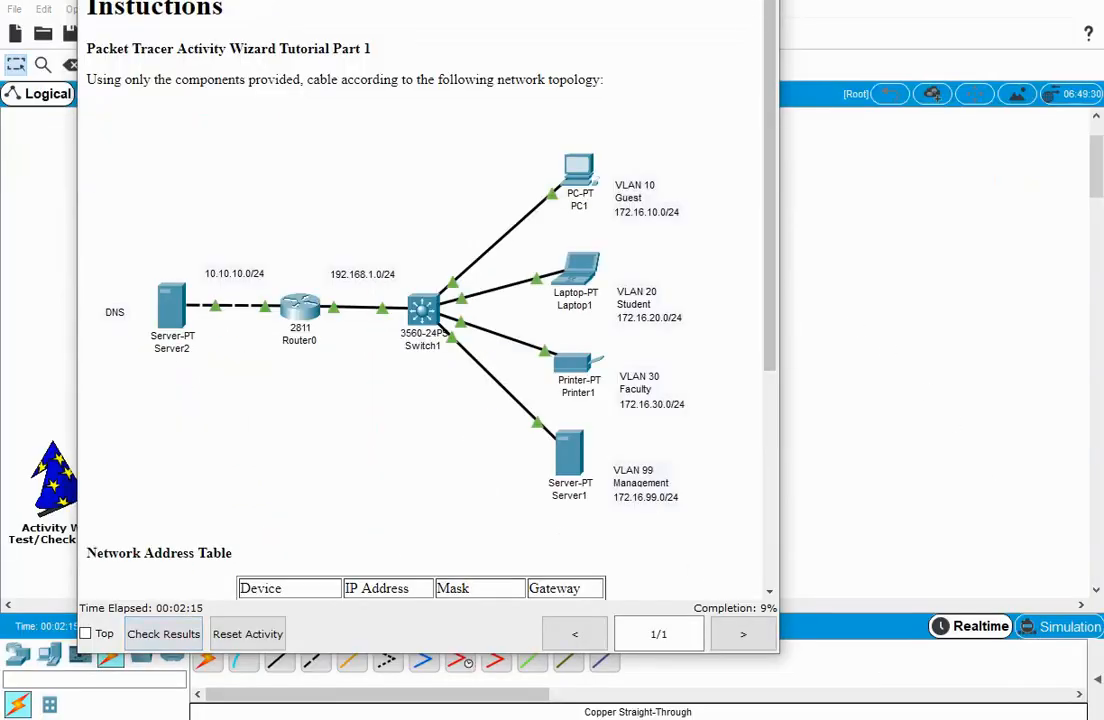
{"action": "left_click_drag", "start_coordinate": [577, 0], "coordinate": [597, 3]}
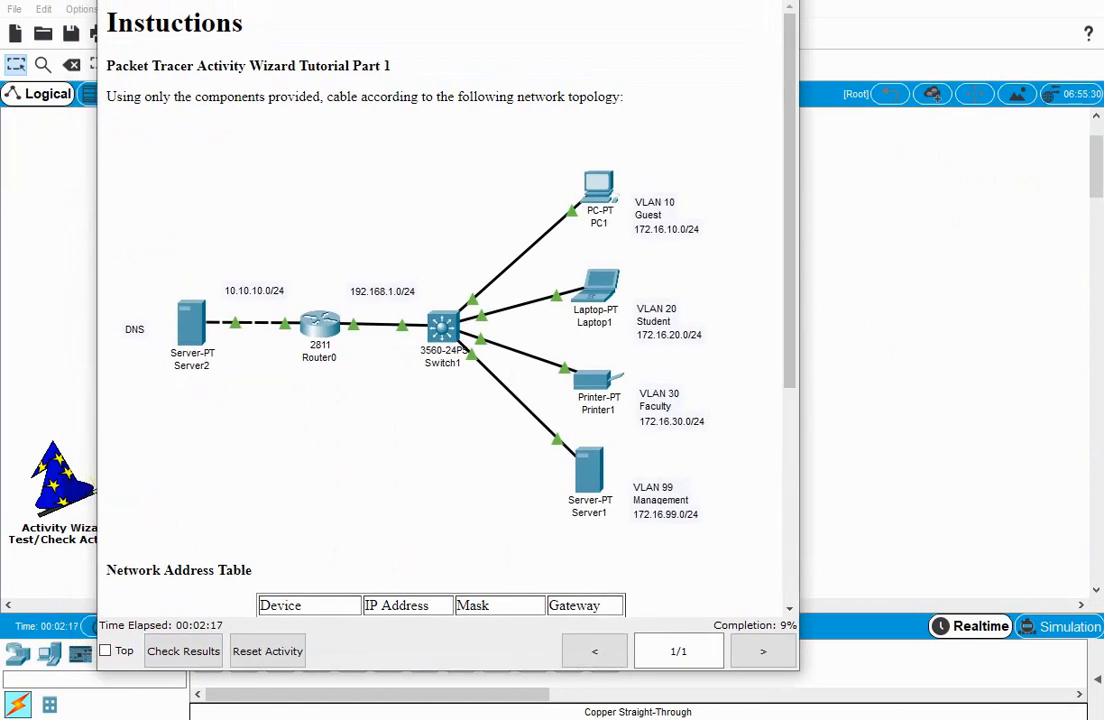